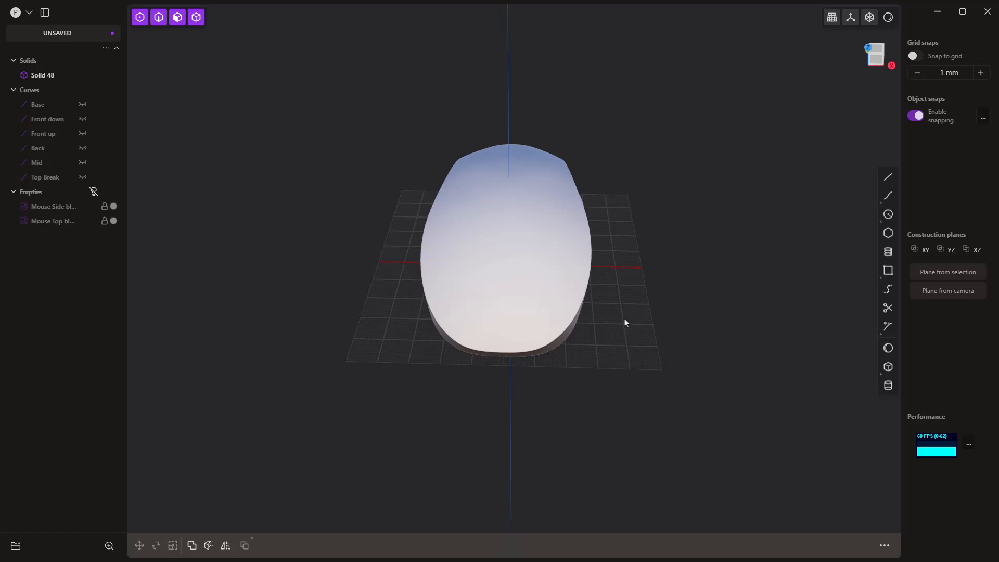
{"action": "middle_click_drag", "start_coordinate": [622, 346], "coordinate": [394, 335]}
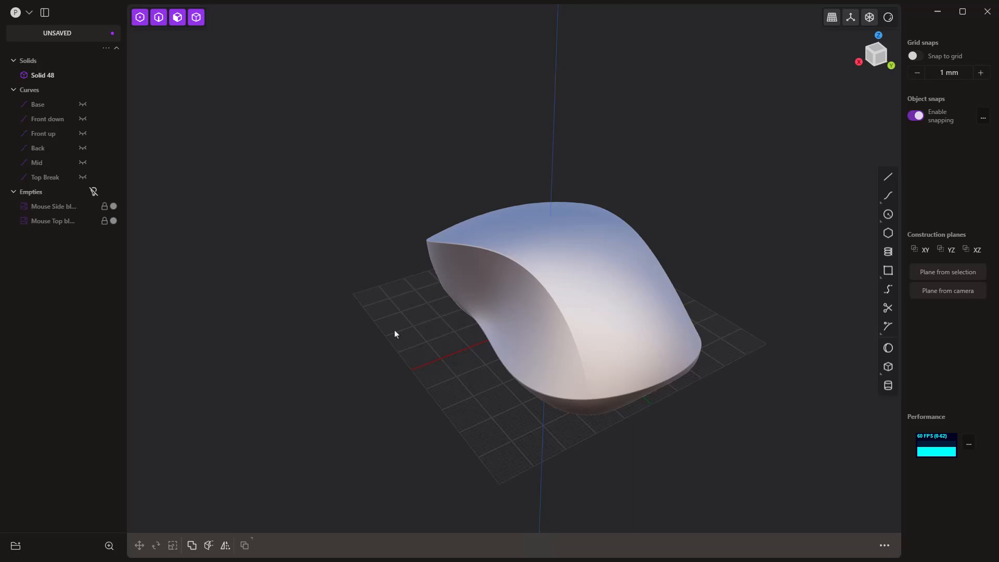
{"action": "middle_click_drag", "start_coordinate": [528, 338], "coordinate": [529, 312]}
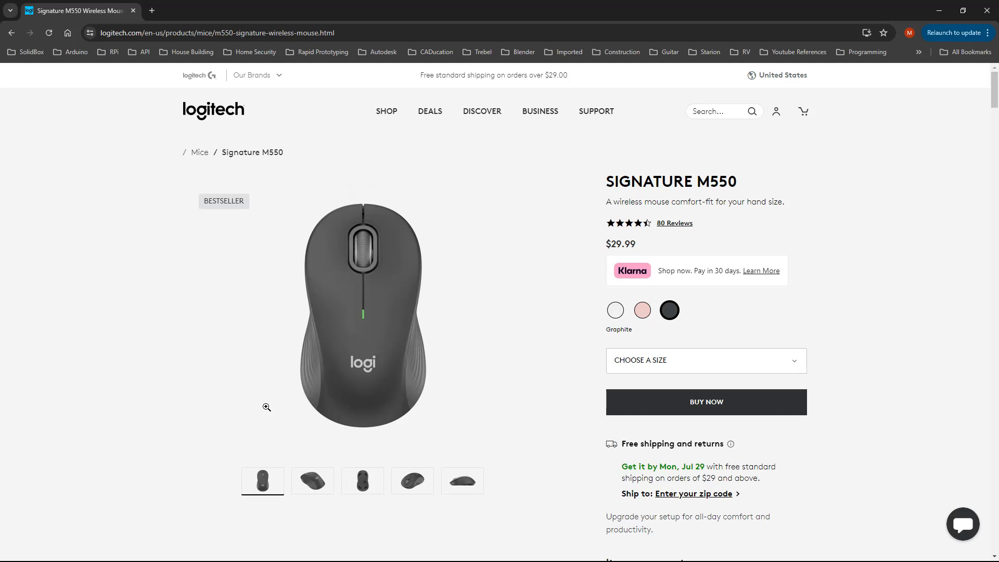
- Switch to the browser and examine the Logitech Signature M550 product photos from the top, side, underside and angled views
{"action": "left_click", "coordinate": [311, 483]}
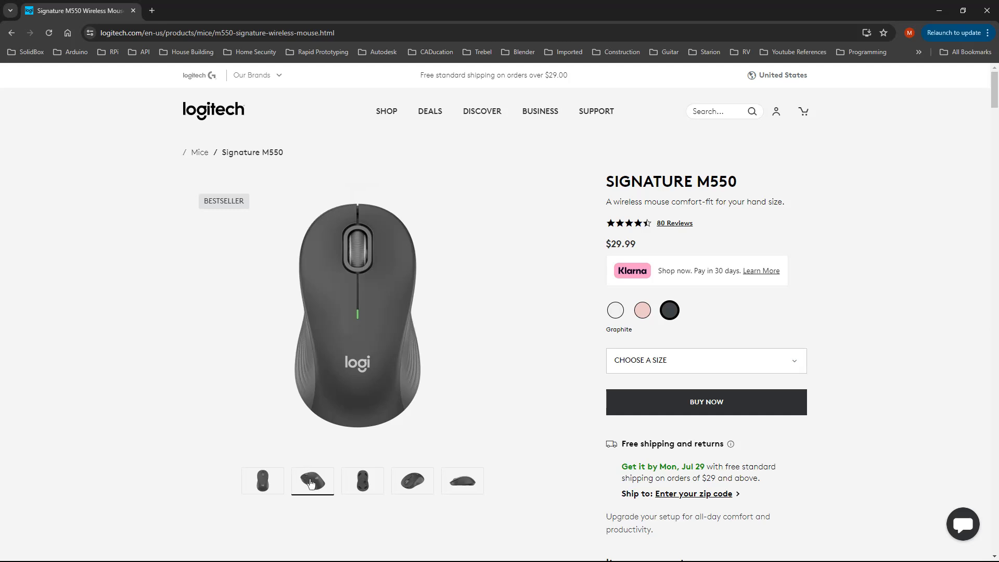
{"action": "left_click", "coordinate": [260, 483]}
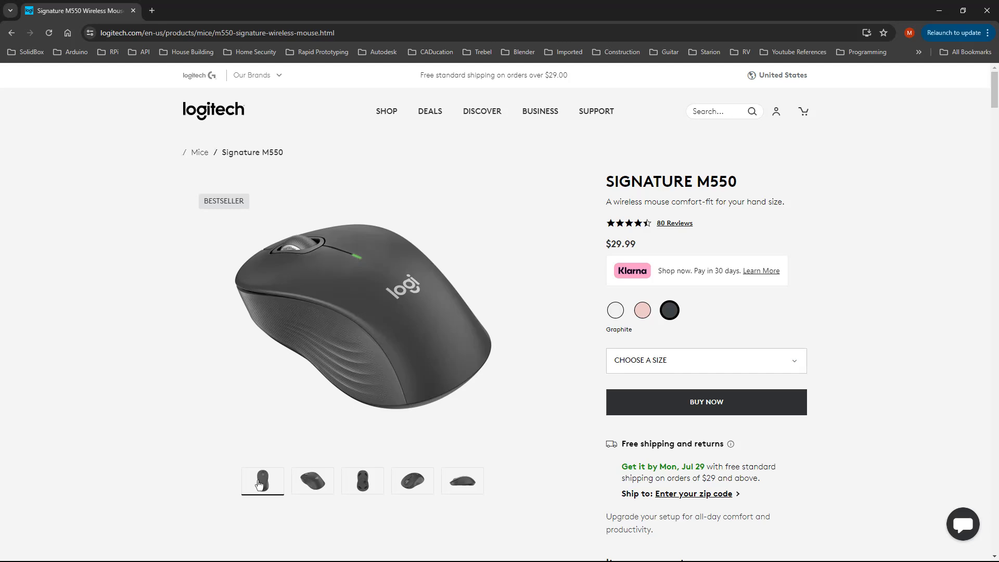
{"action": "left_click", "coordinate": [475, 483]}
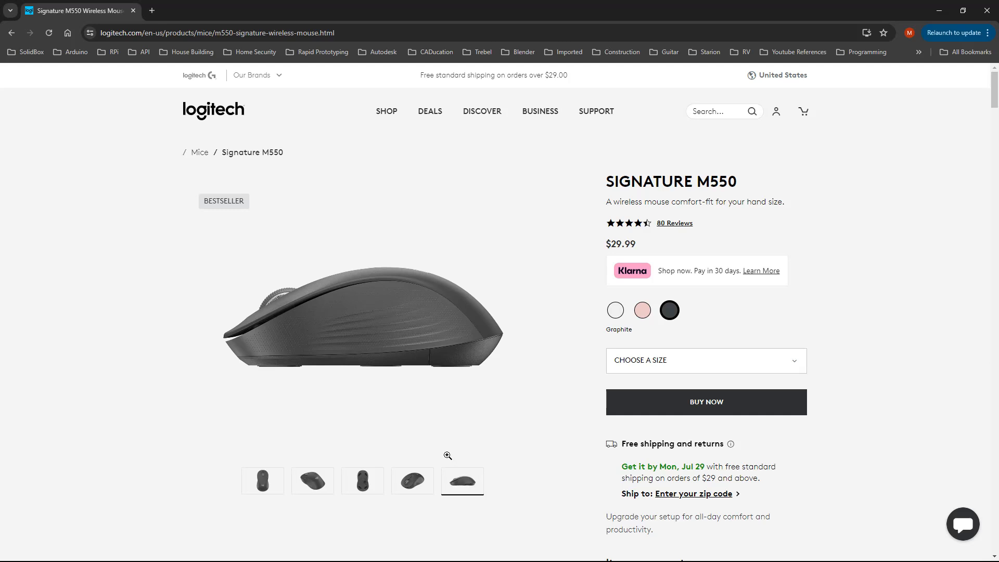
{"action": "left_click", "coordinate": [267, 485]}
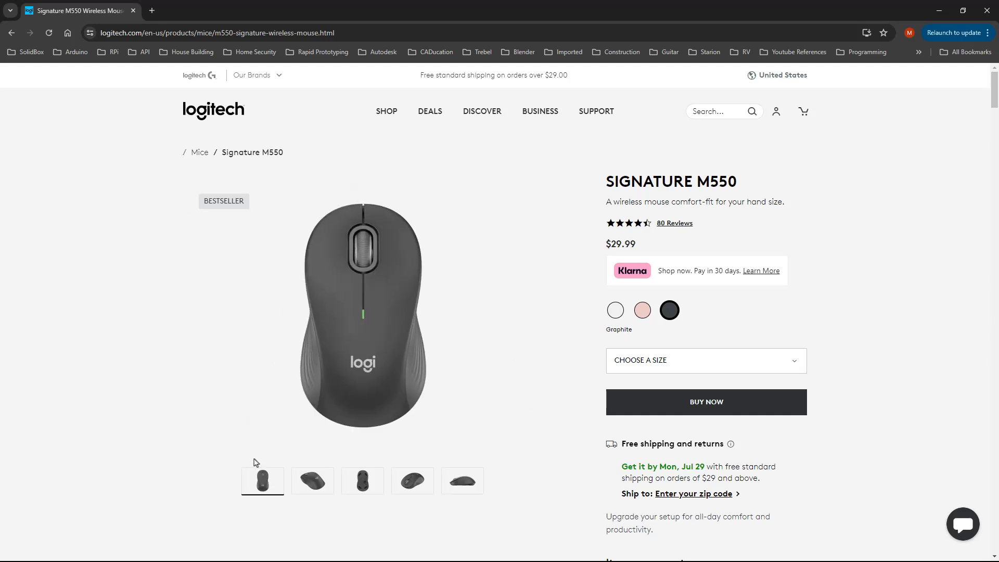
{"action": "left_click", "coordinate": [315, 483]}
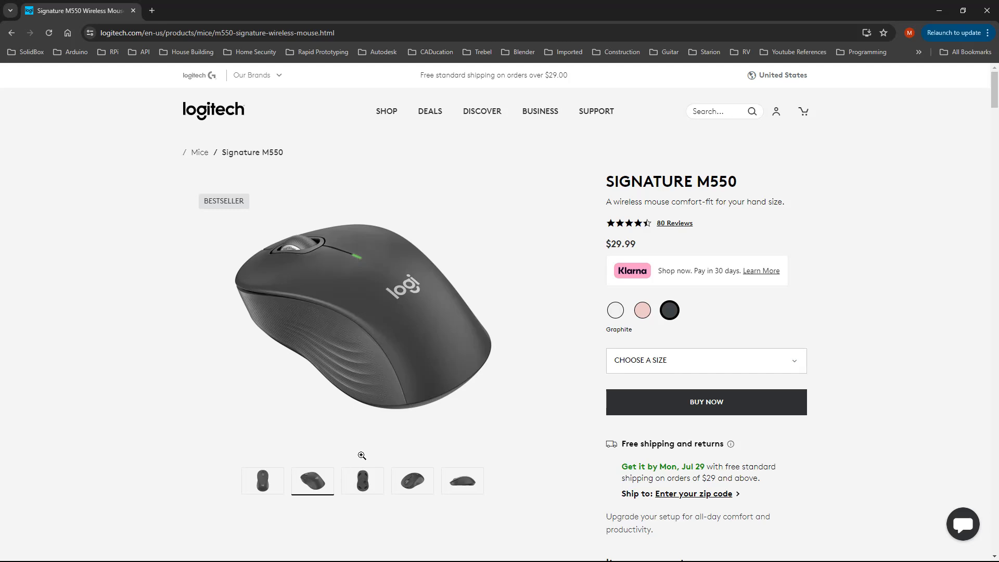
{"action": "left_click", "coordinate": [362, 484]}
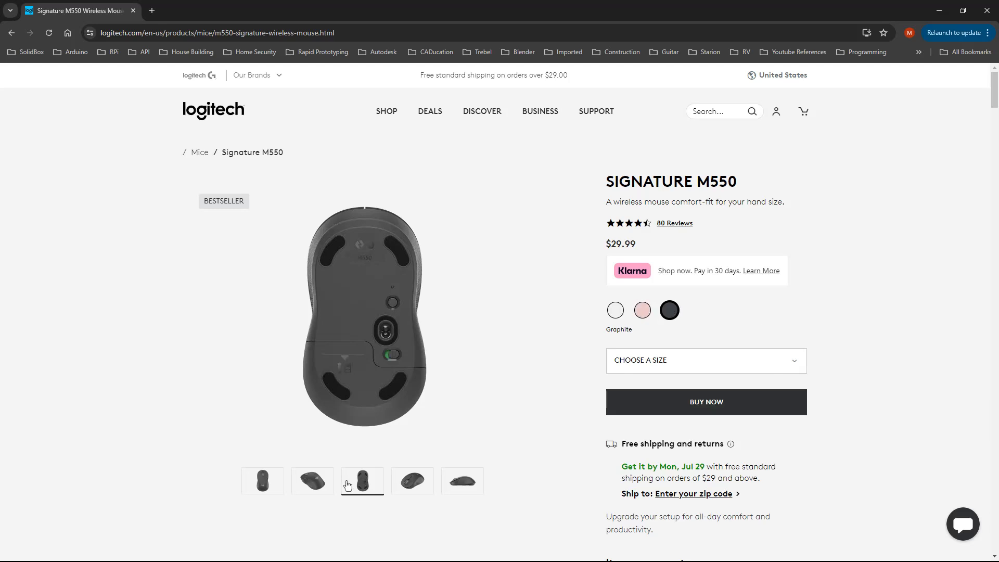
{"action": "left_click", "coordinate": [312, 484]}
- Compare the M550 in off-white and graphite, inspect its scroll wheel up close, and return to Plasticity
{"action": "left_click", "coordinate": [621, 311]}
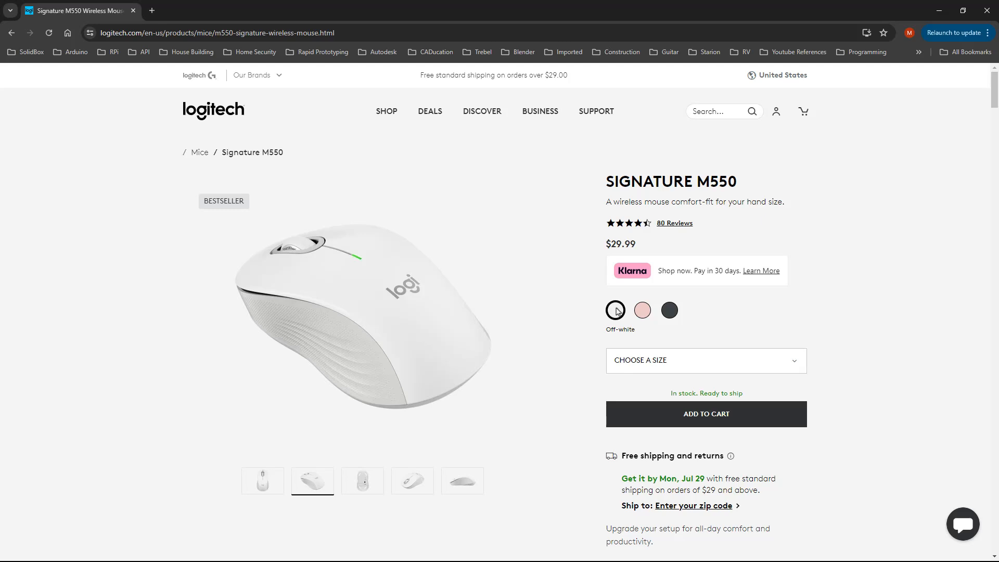
{"action": "left_click", "coordinate": [669, 312]}
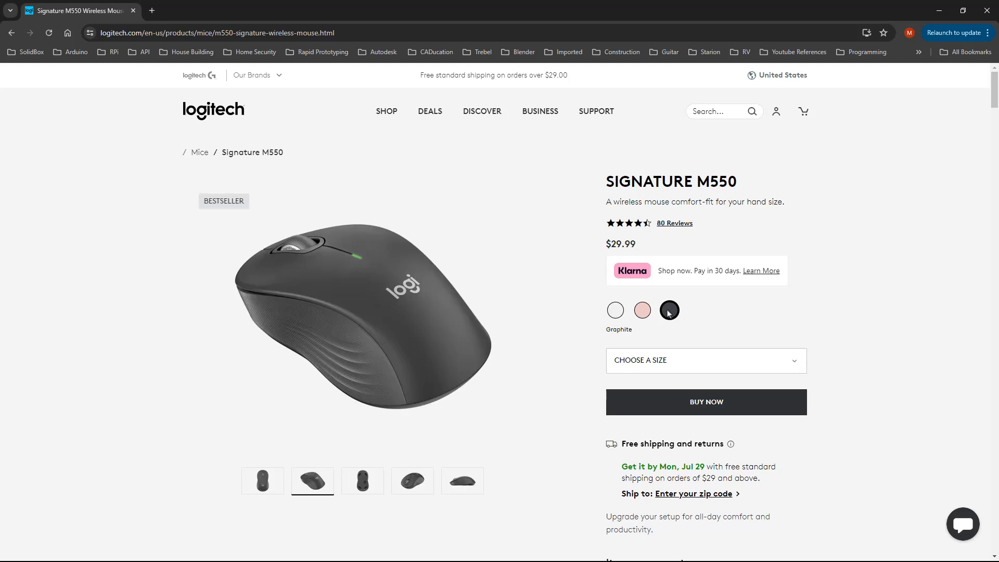
{"action": "left_click", "coordinate": [301, 264]}
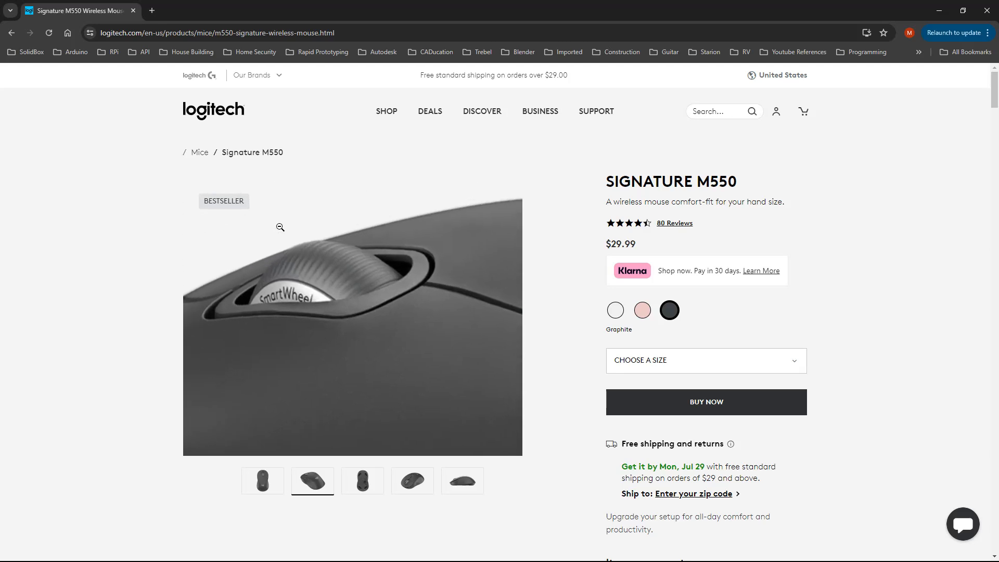
{"action": "left_click", "coordinate": [280, 226]}
{"action": "left_click_drag", "start_coordinate": [279, 226], "coordinate": [172, 336]}
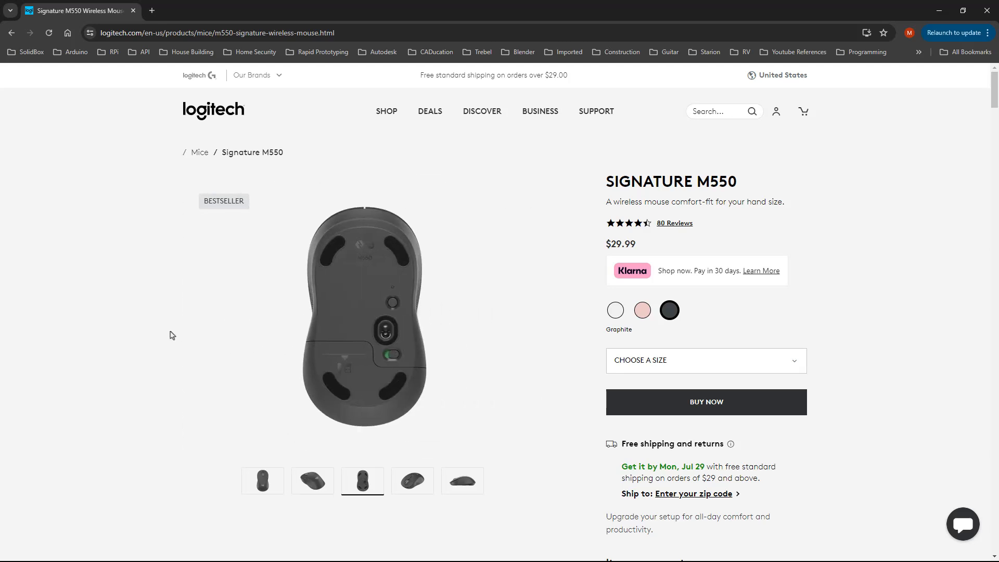
{"action": "left_click", "coordinate": [311, 482]}
{"action": "left_click_drag", "start_coordinate": [538, 14], "coordinate": [0, 115]}
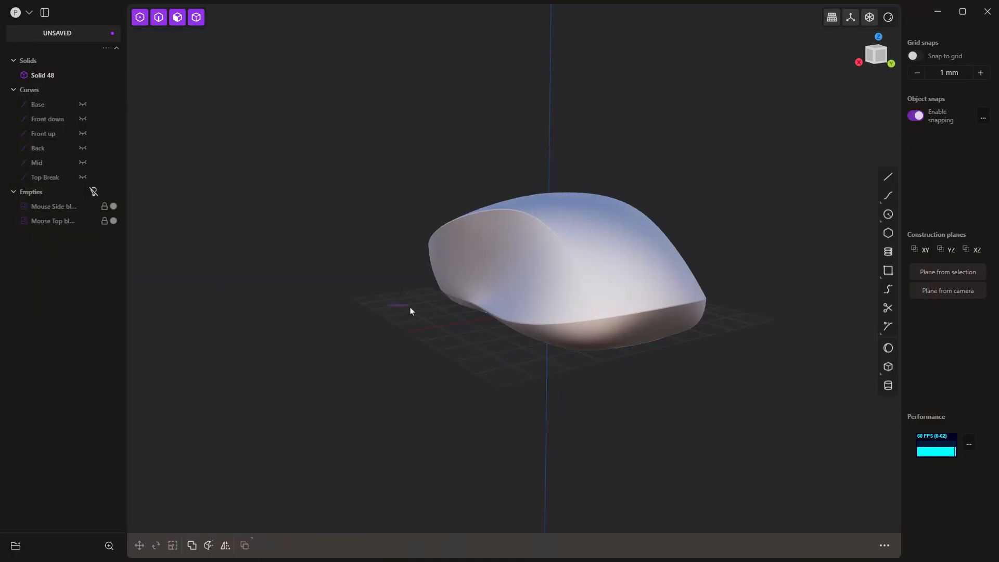
- Create a new file and turn on edge display for the solids
{"action": "left_click", "coordinate": [29, 12]}
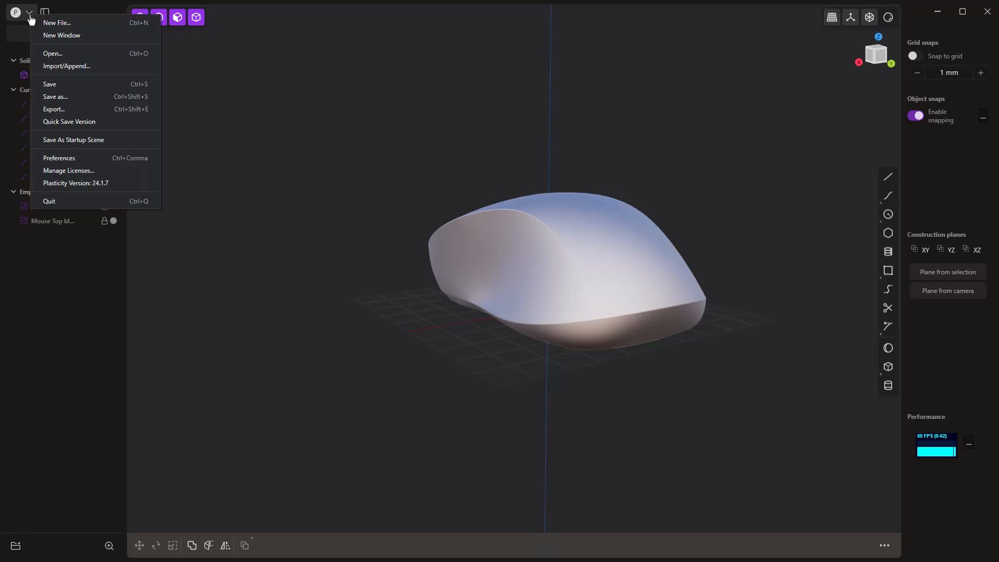
{"action": "left_click", "coordinate": [50, 20]}
{"action": "left_click", "coordinate": [529, 287]}
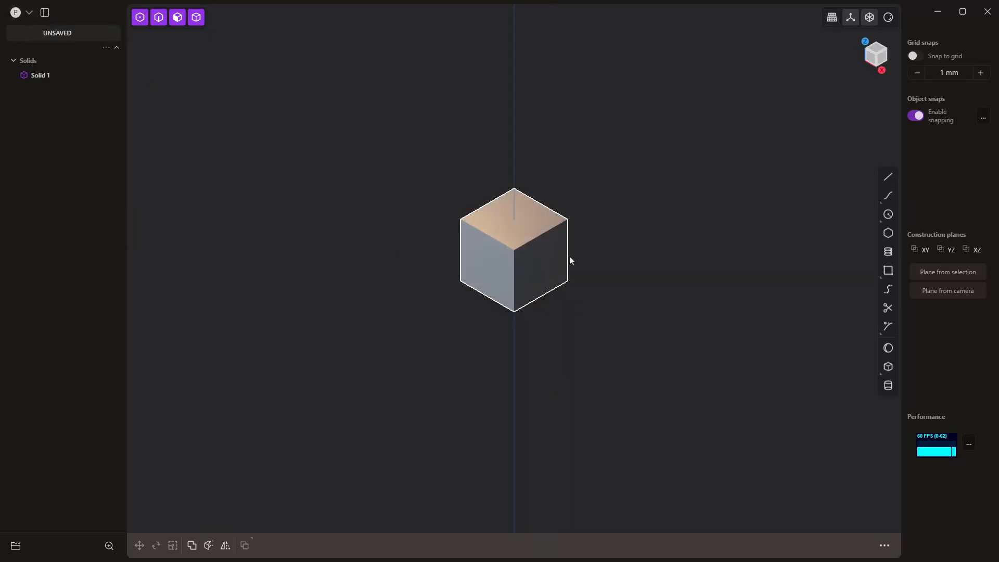
{"action": "left_click", "coordinate": [888, 17]}
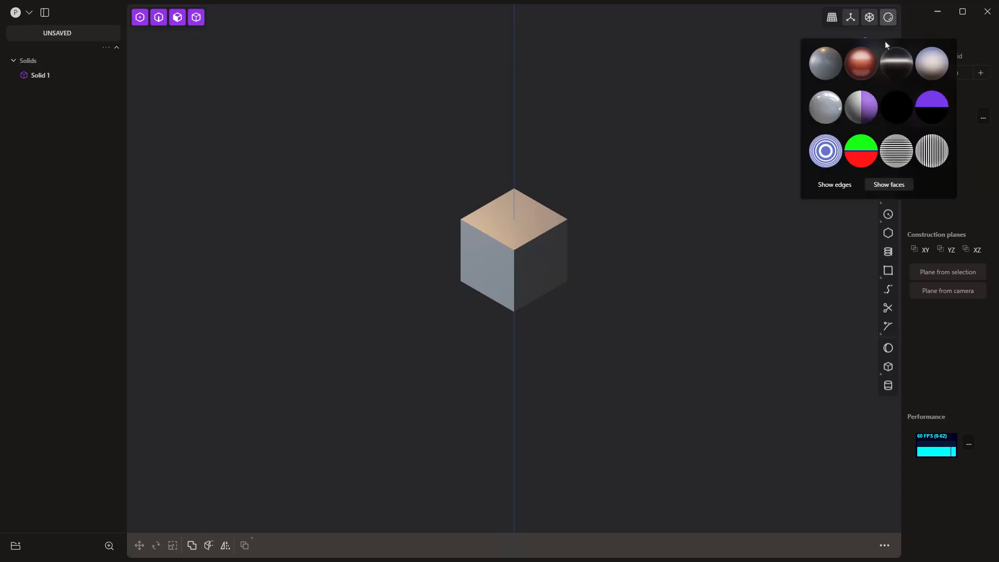
{"action": "left_click", "coordinate": [834, 185]}
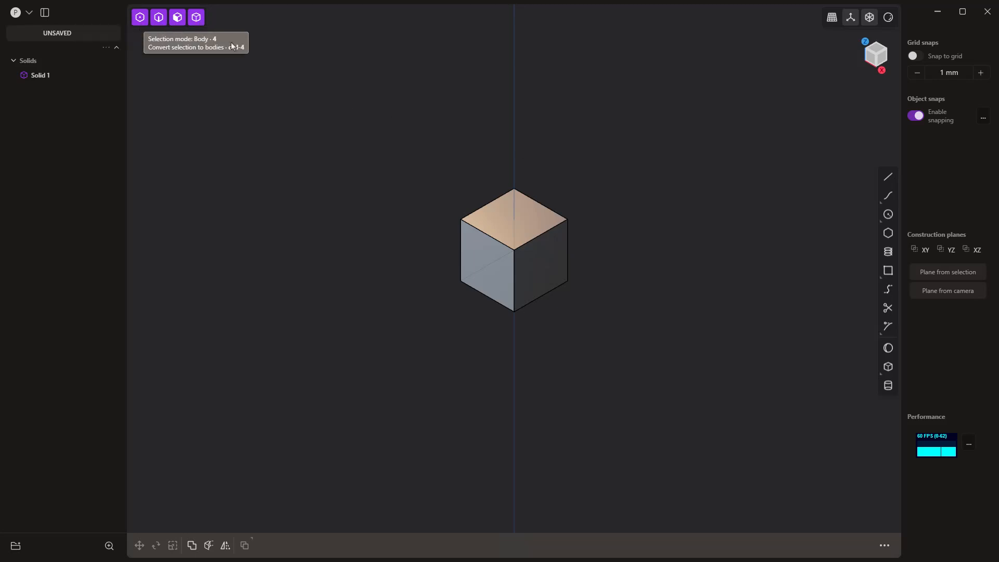
- Delete the default cube from the new scene
{"action": "left_click", "coordinate": [515, 202]}
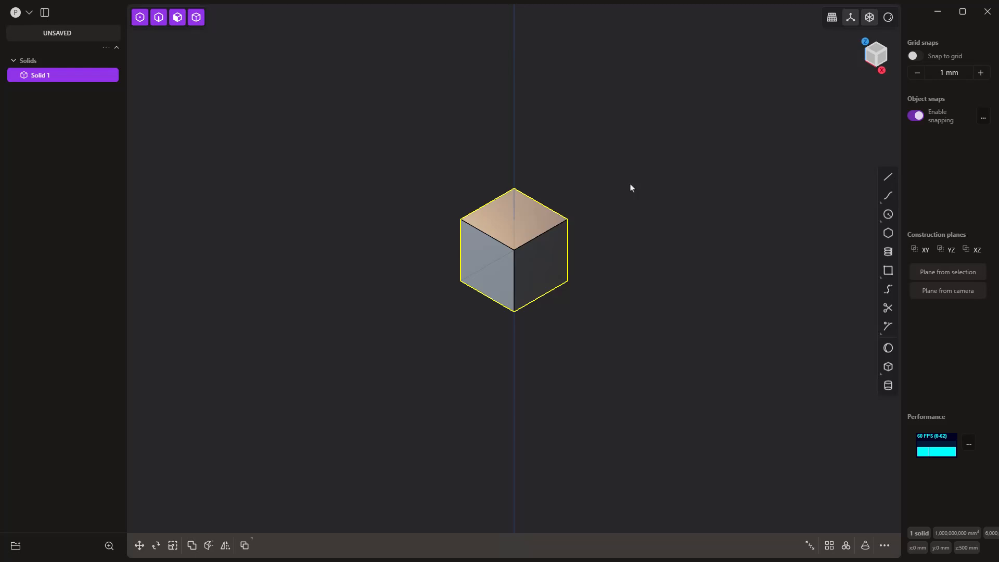
{"action": "key", "text": "f"}
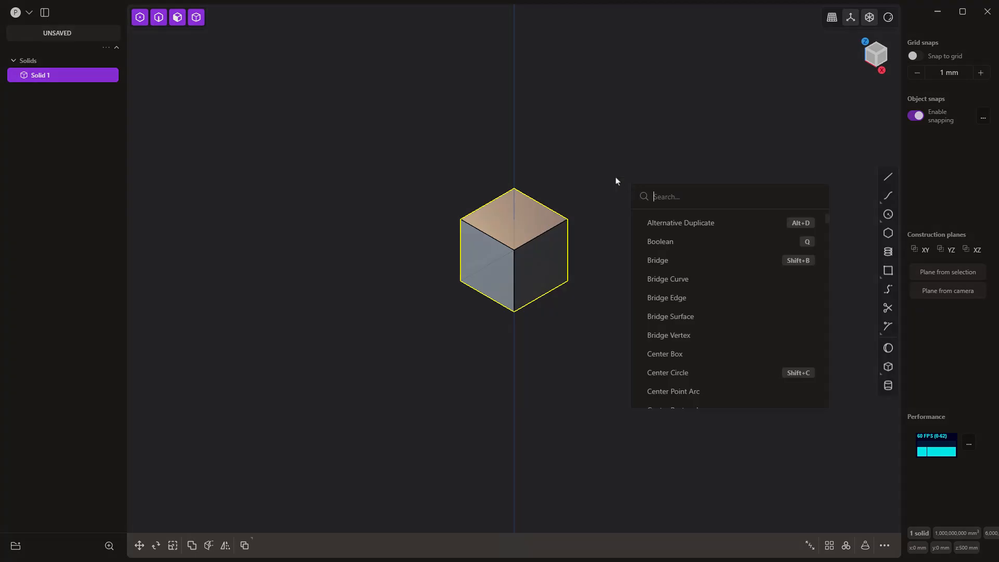
{"action": "key", "text": "Escape"}
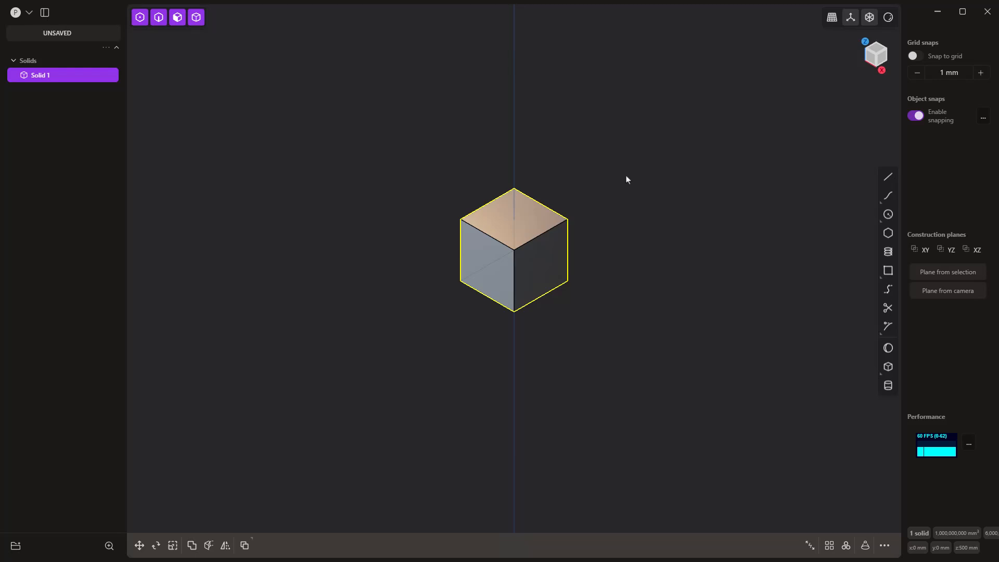
{"action": "key", "text": "Delete"}
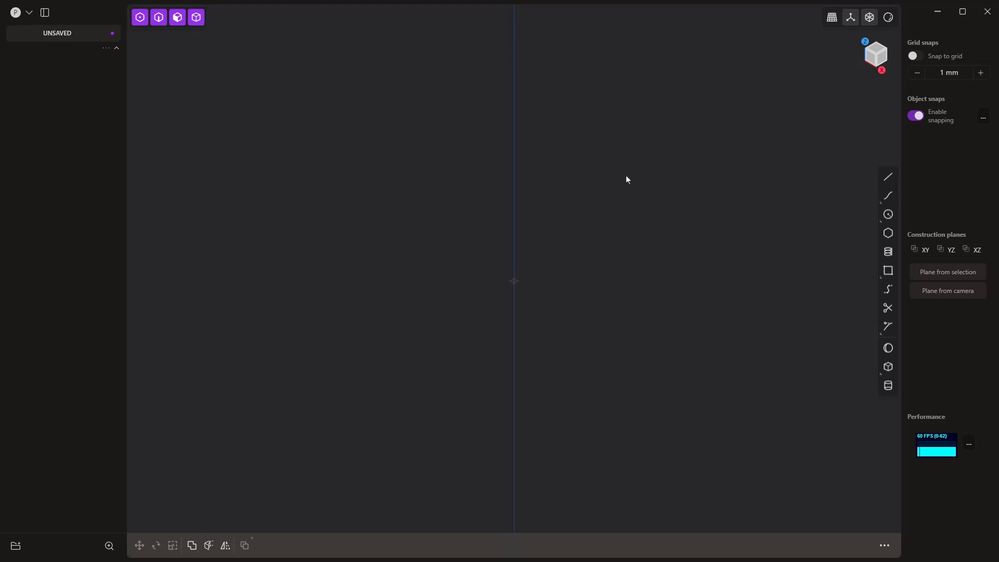
{"action": "key", "text": "slash"}
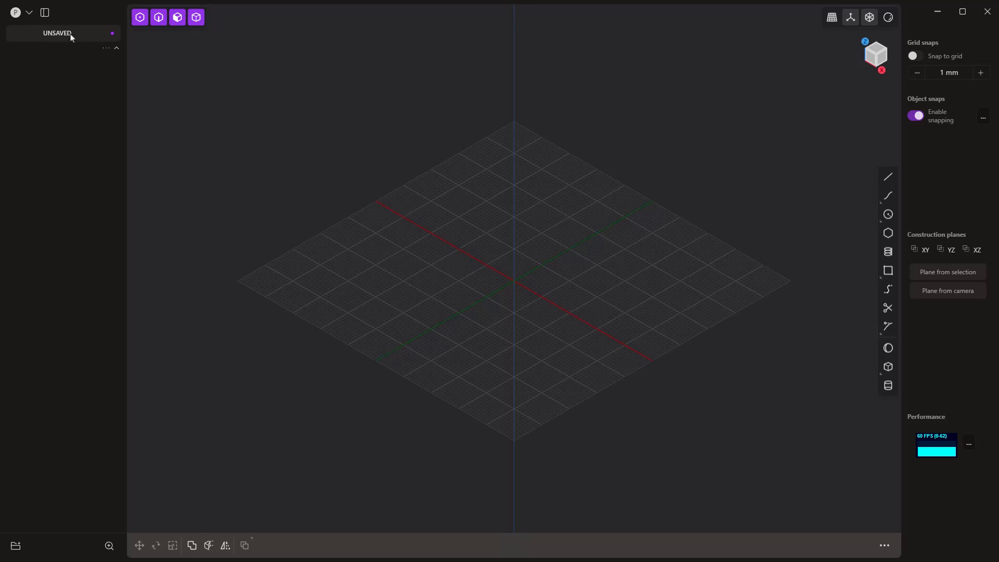
- Import the reference image "Mouse Side blk" from the xNurbs Mouse folder
{"action": "left_click", "coordinate": [30, 17]}
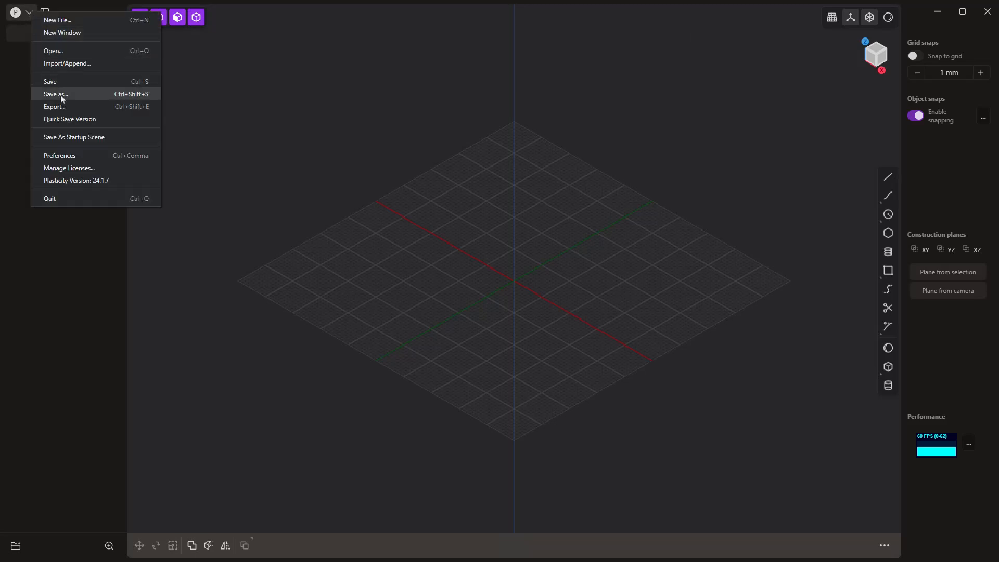
{"action": "left_click", "coordinate": [67, 64]}
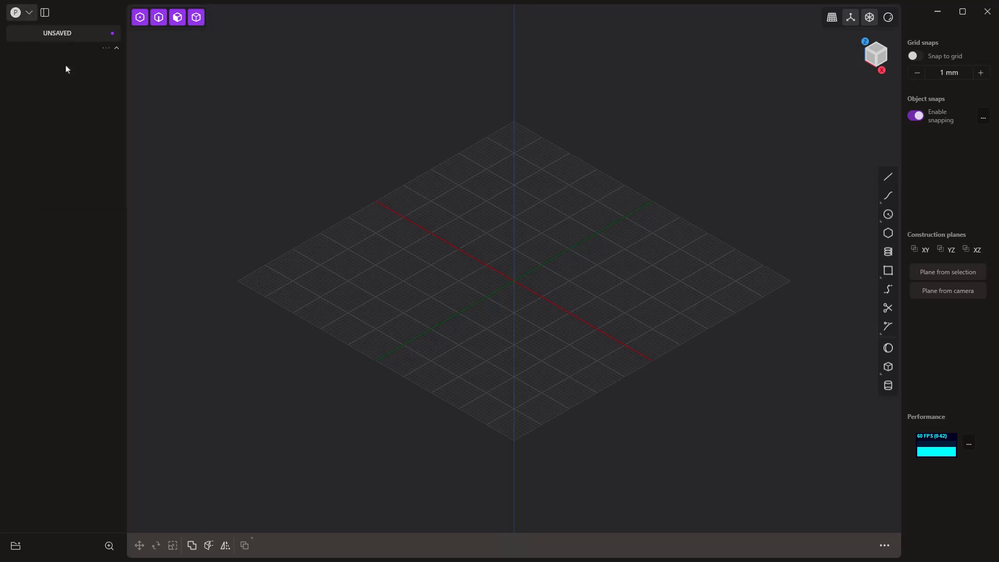
{"action": "left_click", "coordinate": [284, 131]}
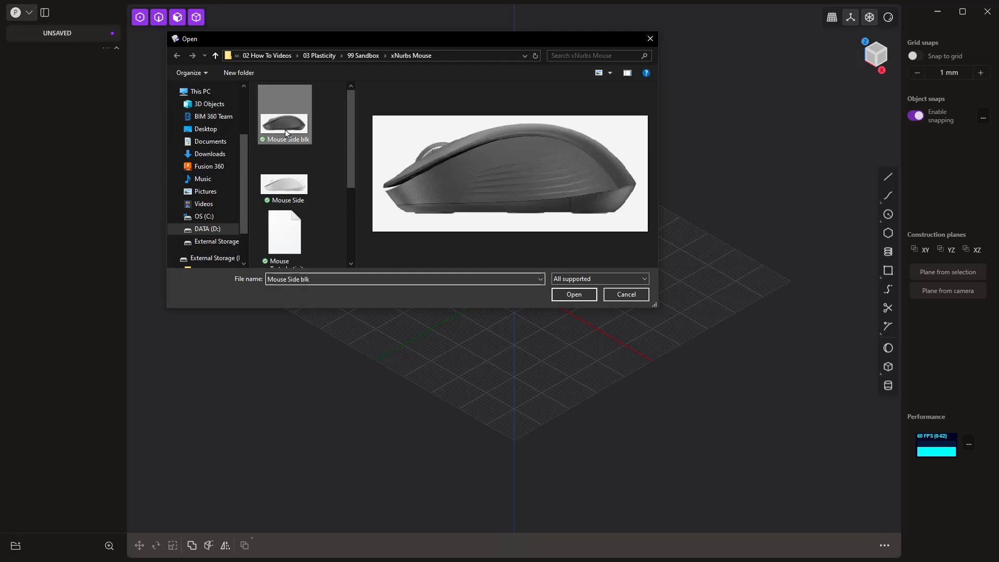
{"action": "left_click", "coordinate": [290, 184]}
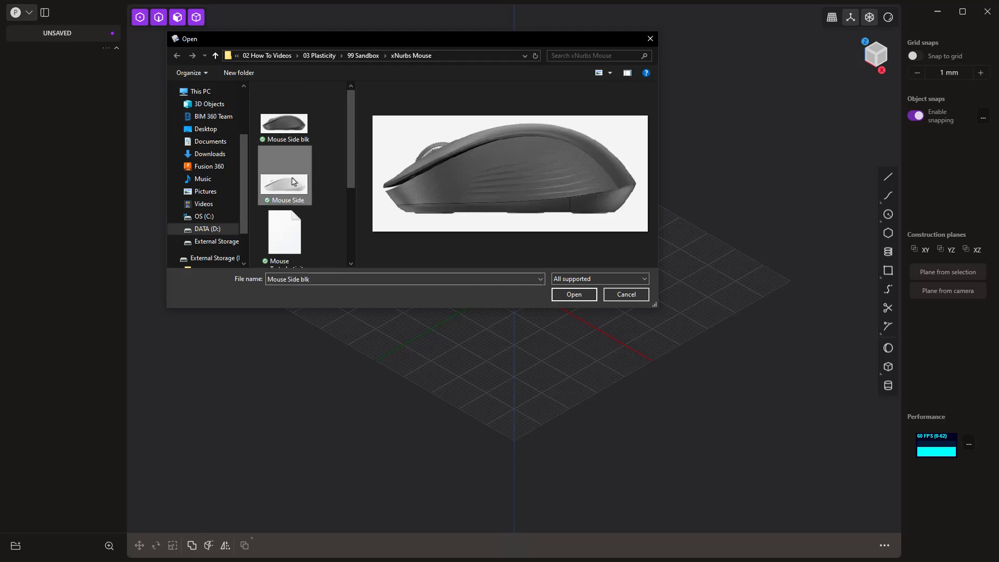
{"action": "left_click", "coordinate": [285, 127]}
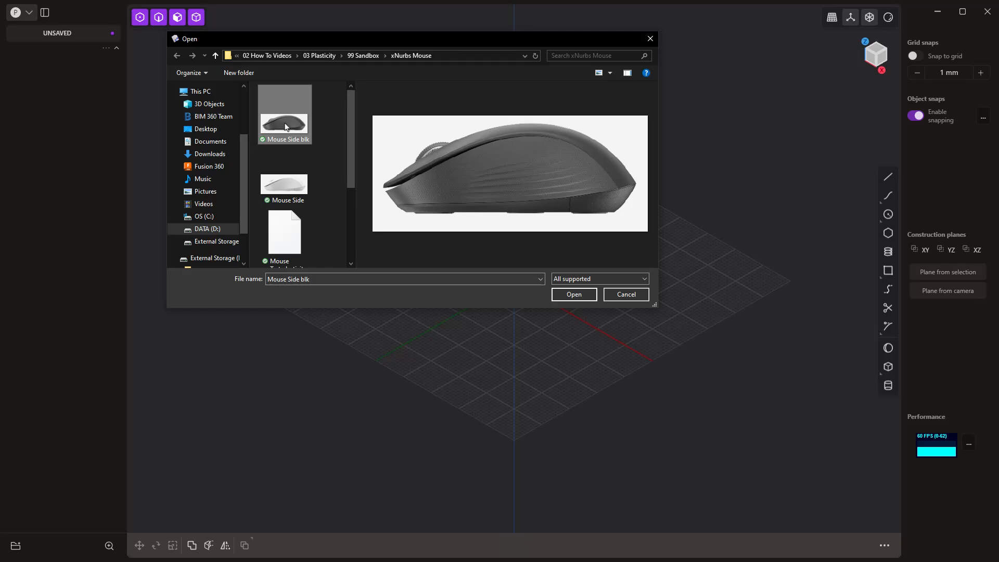
{"action": "left_click", "coordinate": [572, 294]}
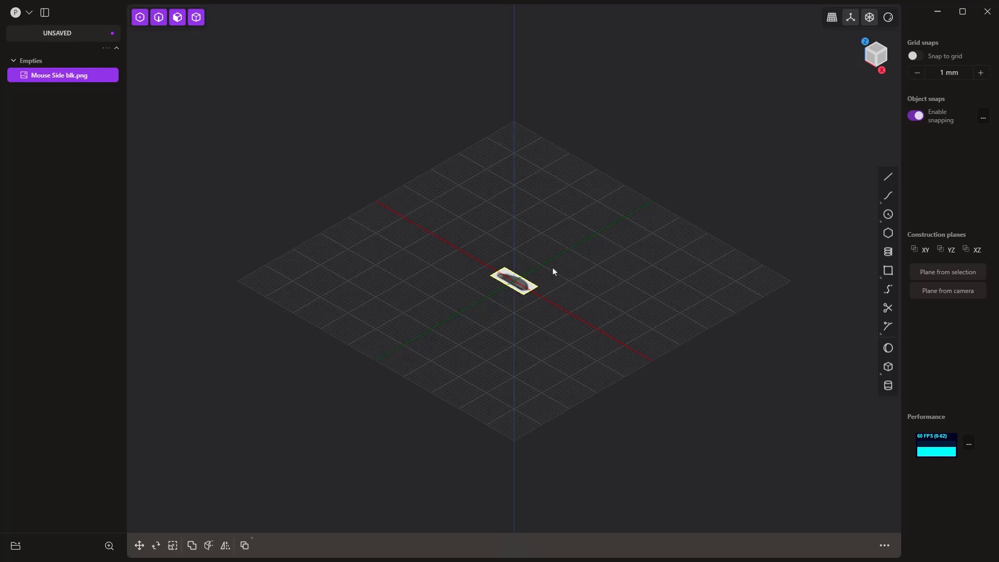
- Rotate the mouse side image 90 degrees about the X axis so it stands upright
{"action": "key", "text": "r"}
{"action": "key", "text": "r"}
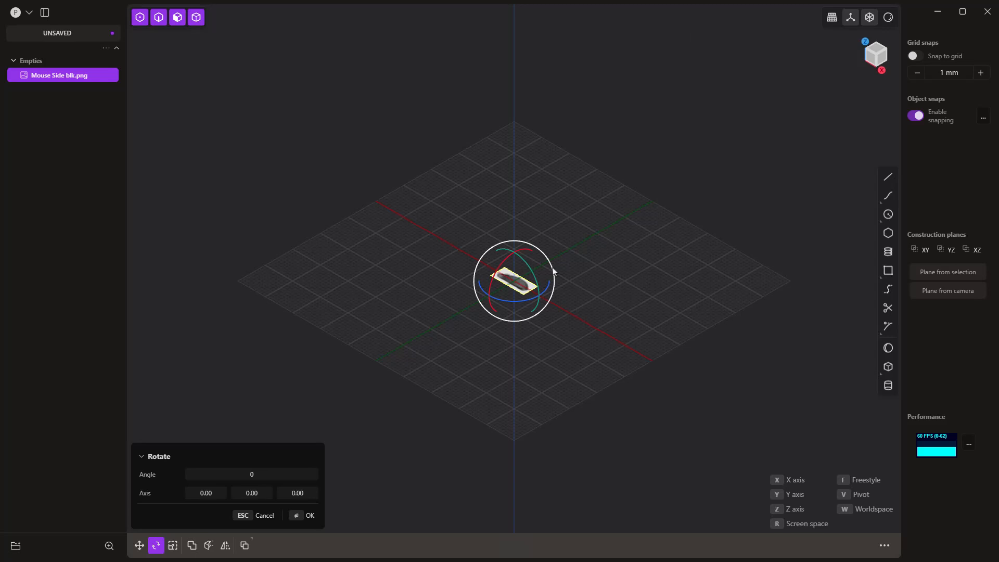
{"action": "key", "text": "x"}
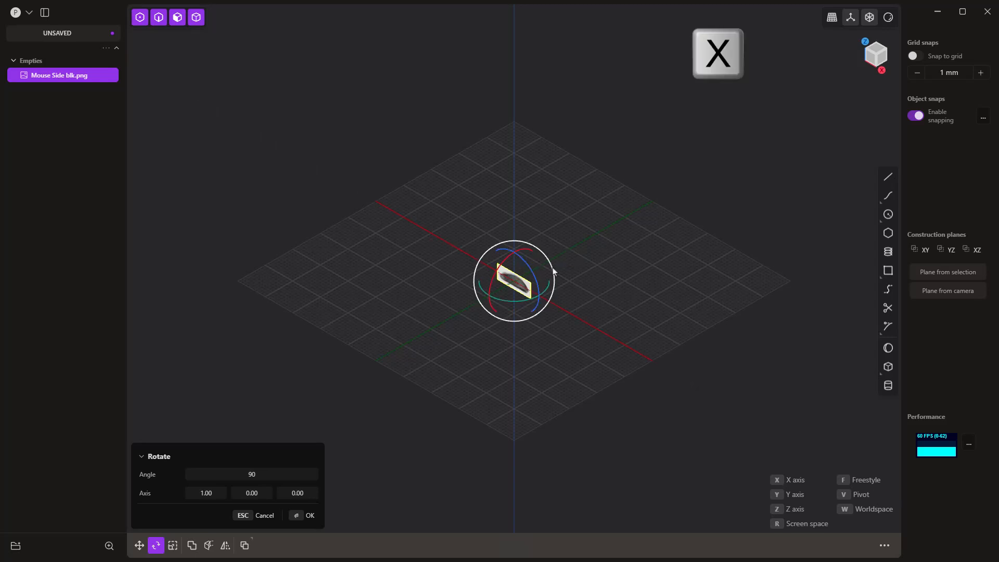
{"action": "left_click", "coordinate": [553, 270]}
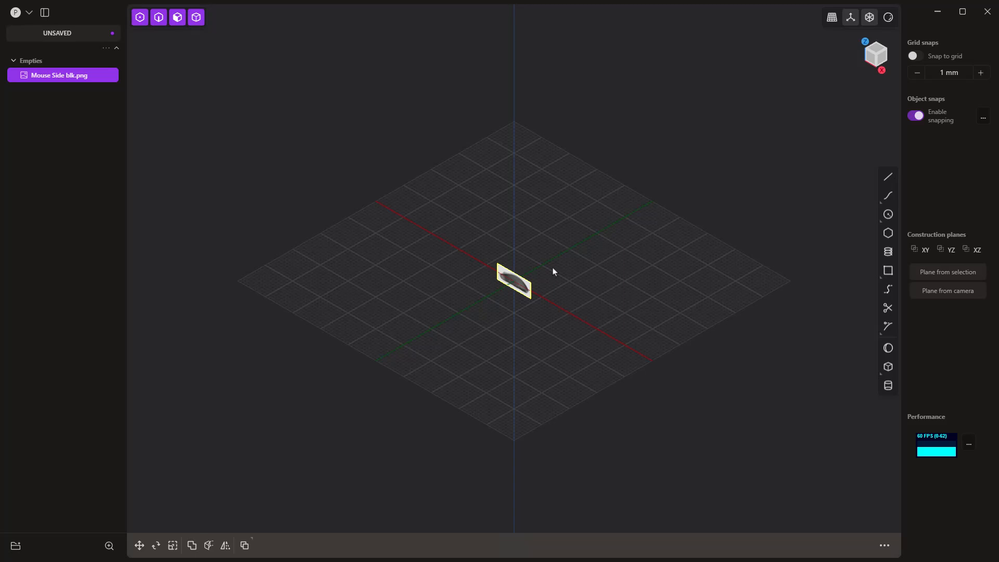
- Rotate the mouse side image 90 degrees about the Z axis so it faces the right view
{"action": "key", "text": "KP_3"}
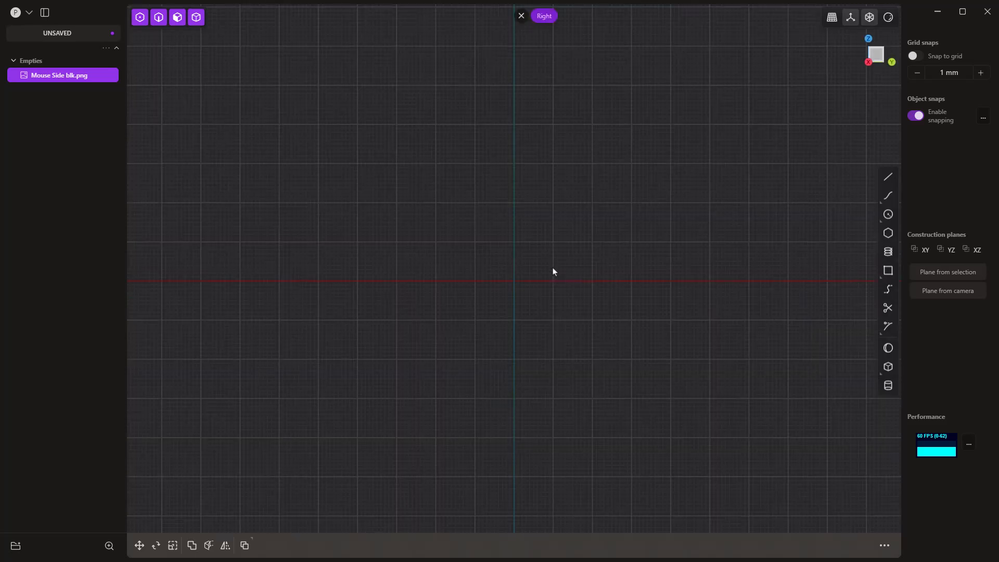
{"action": "middle_click_drag", "start_coordinate": [553, 271], "coordinate": [596, 330]}
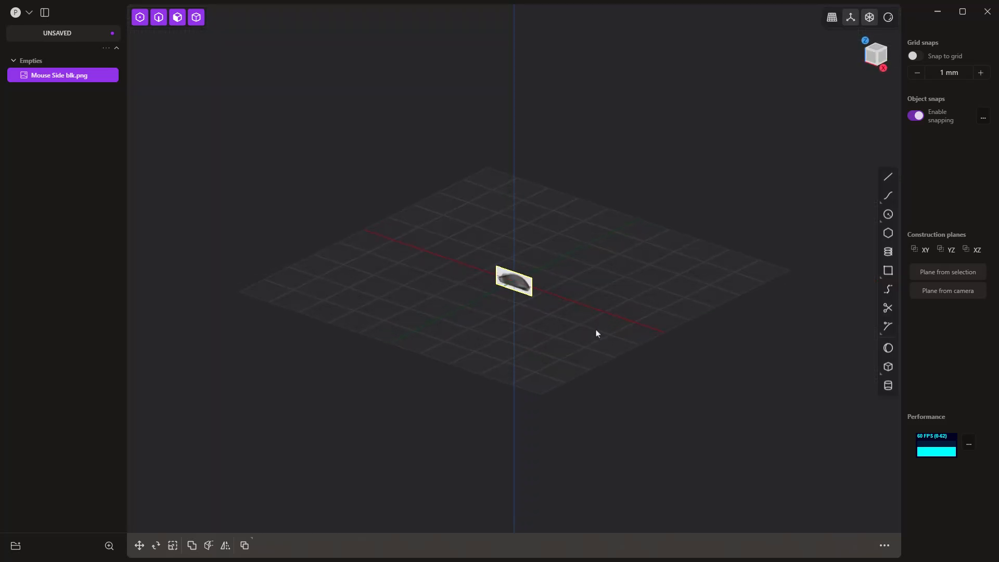
{"action": "key", "text": "r"}
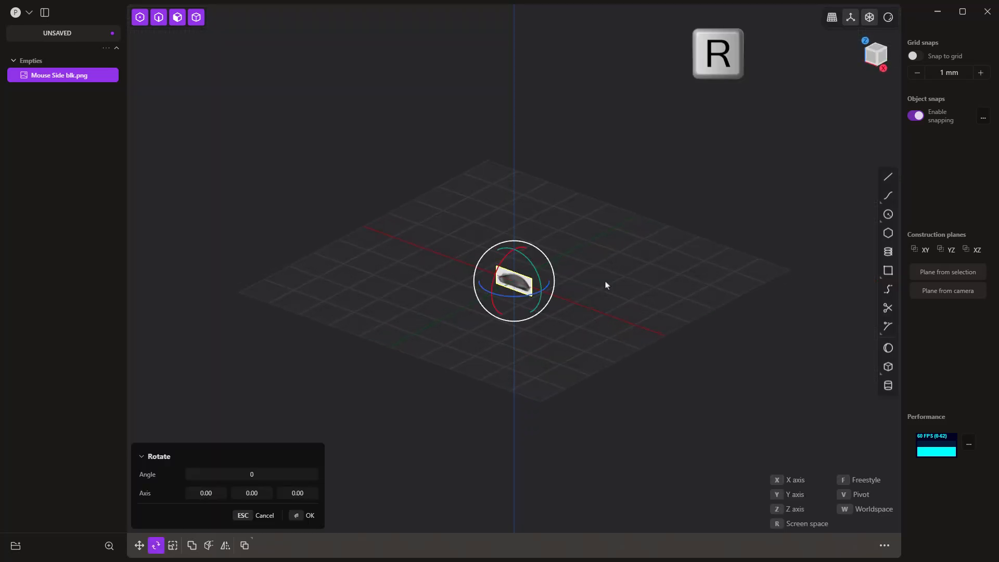
{"action": "key", "text": "z"}
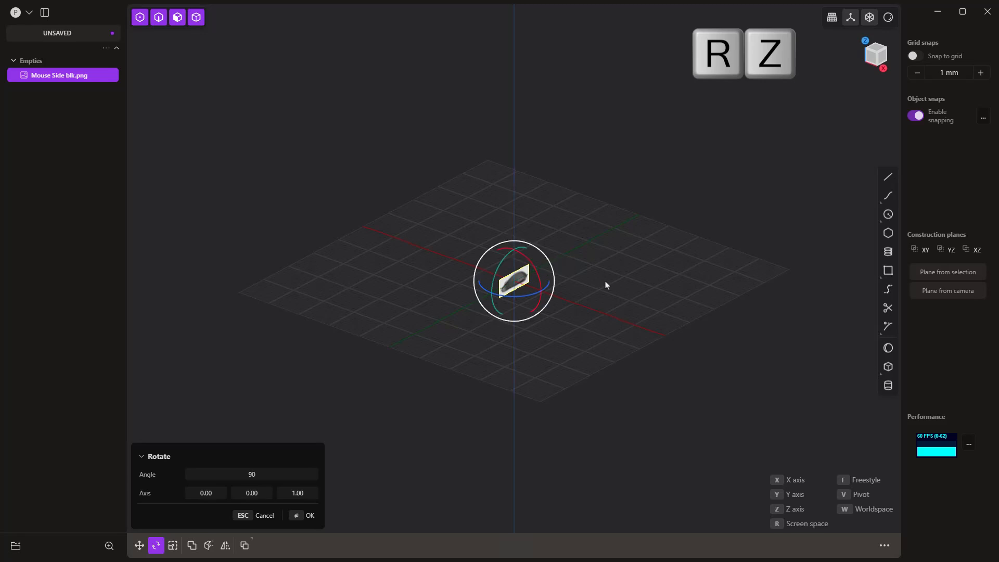
{"action": "key", "text": "KP_3"}
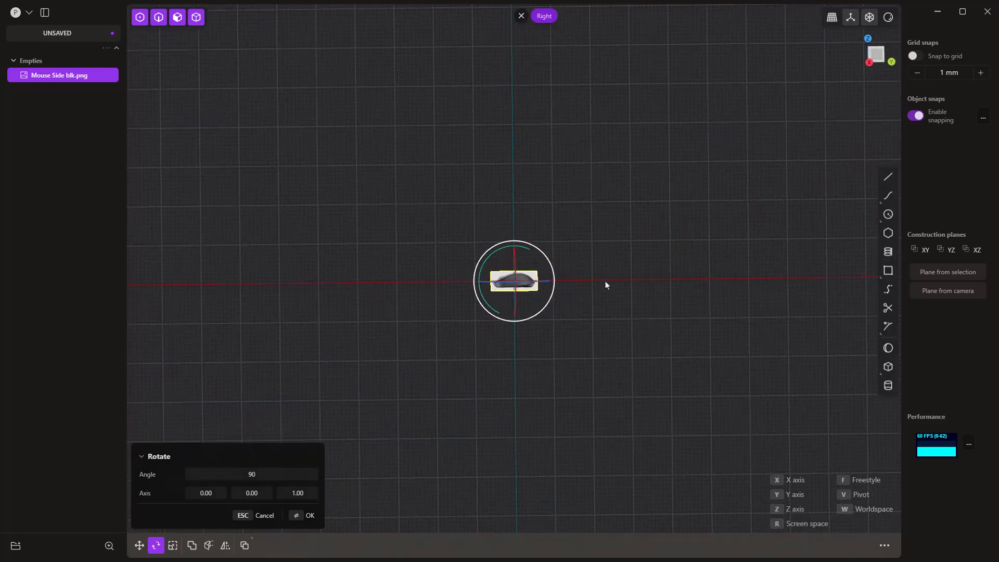
{"action": "key", "text": "3"}
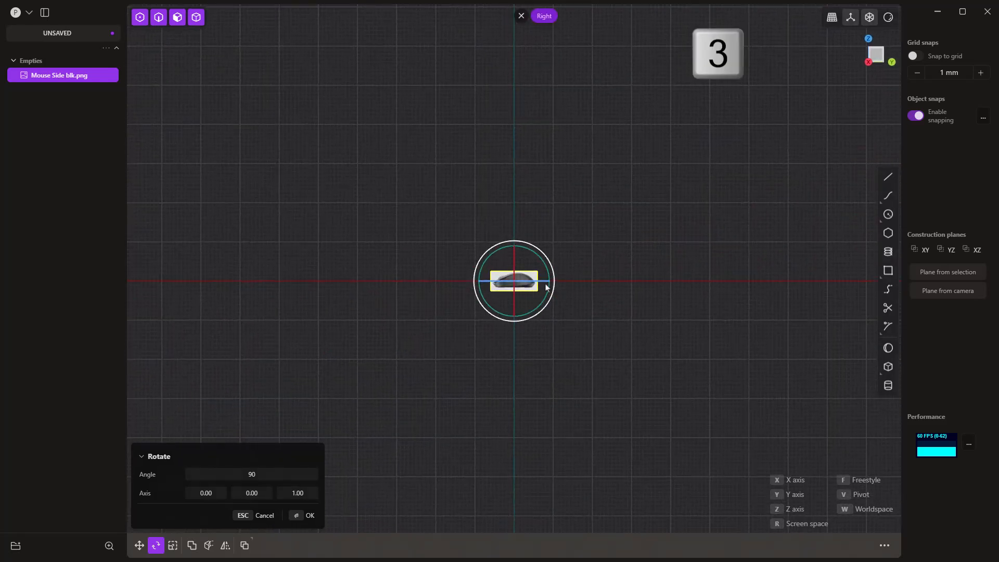
{"action": "left_click", "coordinate": [562, 283]}
- Measure the imported mouse's length in the right view with a temporary horizontal line above the image
{"action": "scroll", "coordinate": [545, 285], "scroll_direction": "up", "scroll_amount": 5}
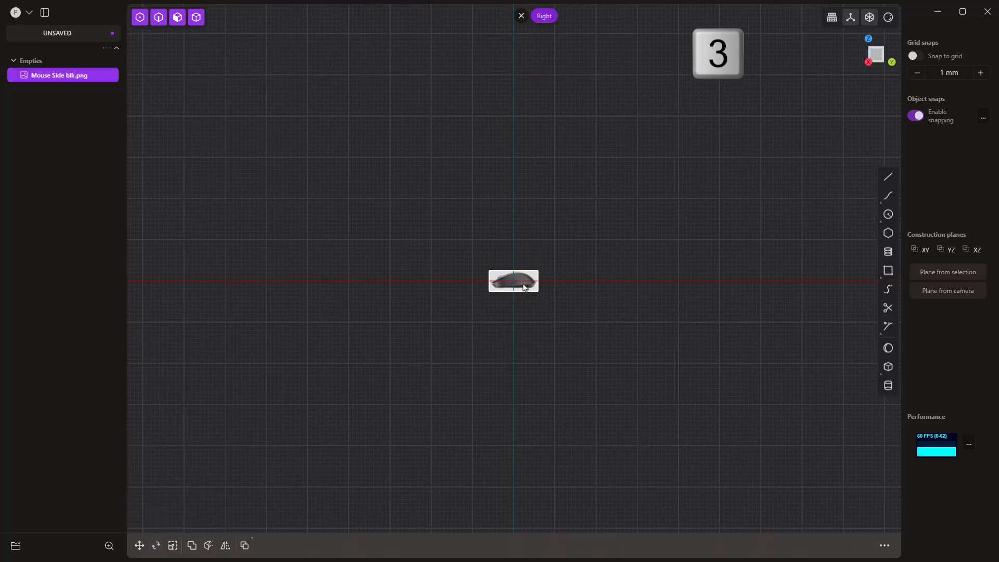
{"action": "scroll", "coordinate": [518, 282], "scroll_direction": "up", "scroll_amount": 6}
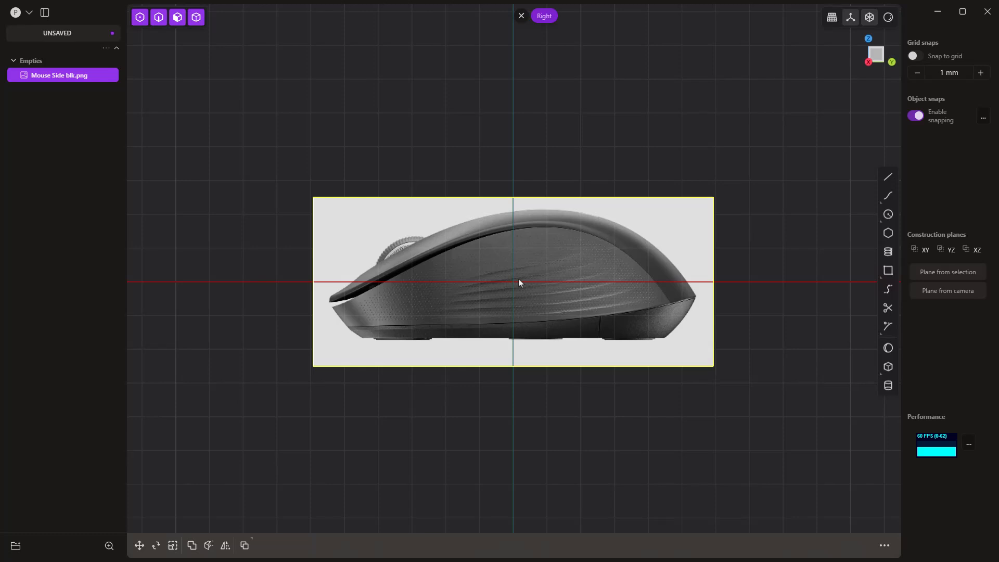
{"action": "left_click", "coordinate": [888, 177]}
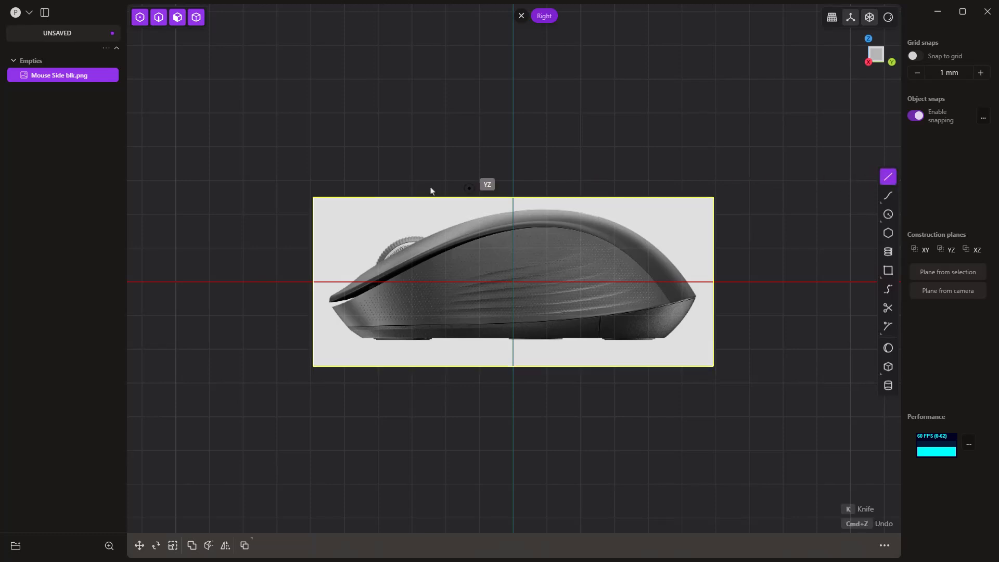
{"action": "left_click", "coordinate": [332, 178]}
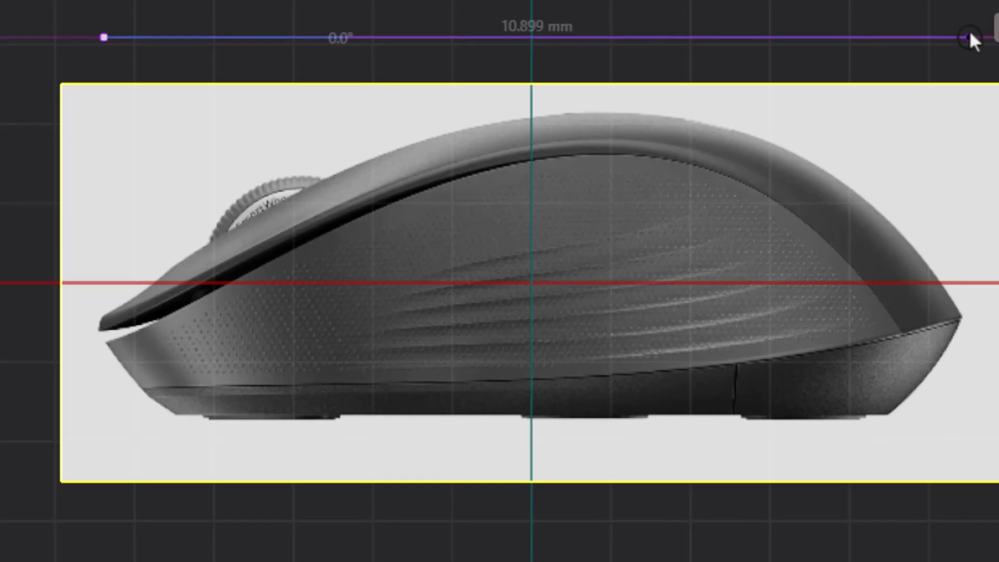
{"action": "key", "text": "Escape"}
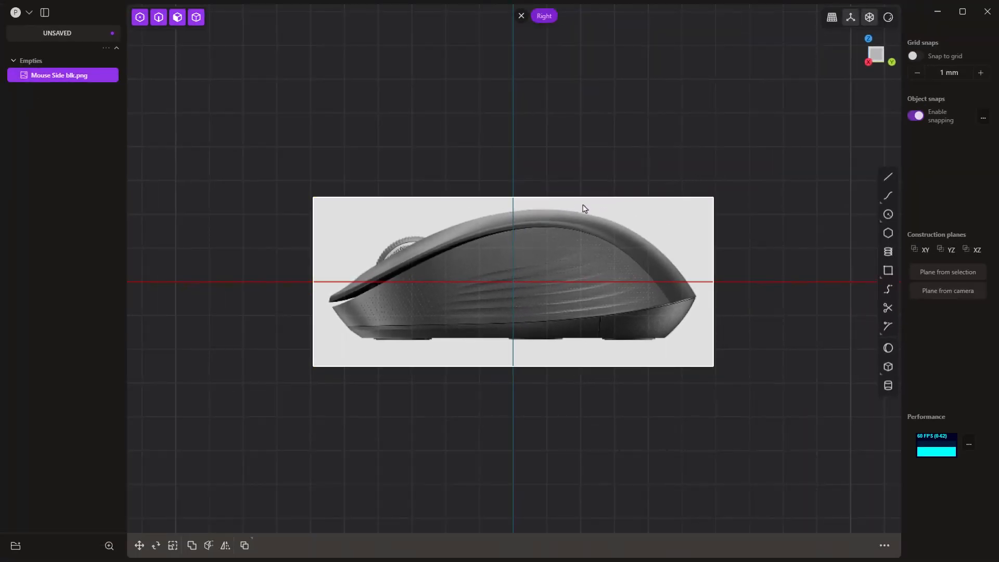
- Scale the mouse side image by a factor of 10 in X, Y and Z
{"action": "key", "text": "s"}
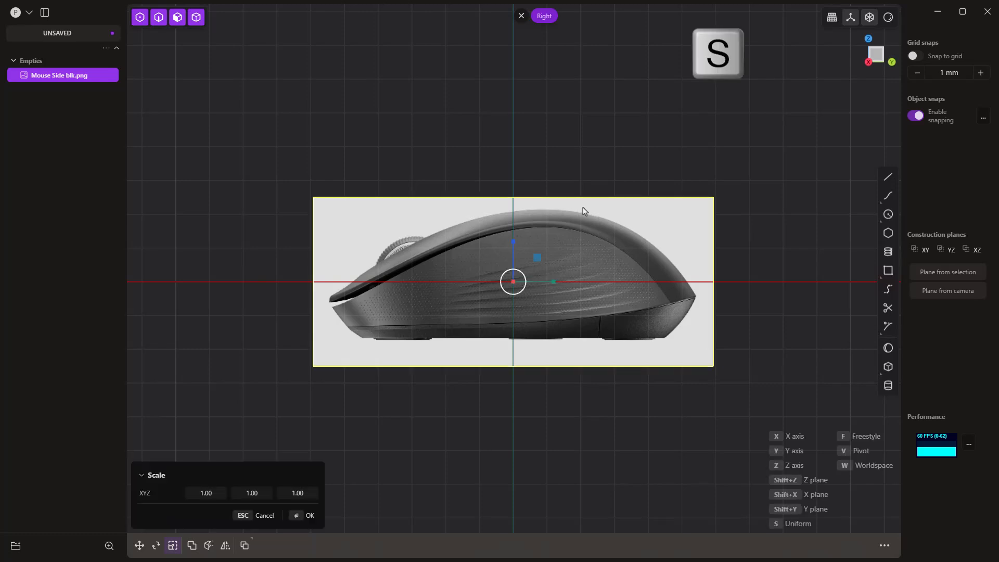
{"action": "left_click", "coordinate": [194, 495]}
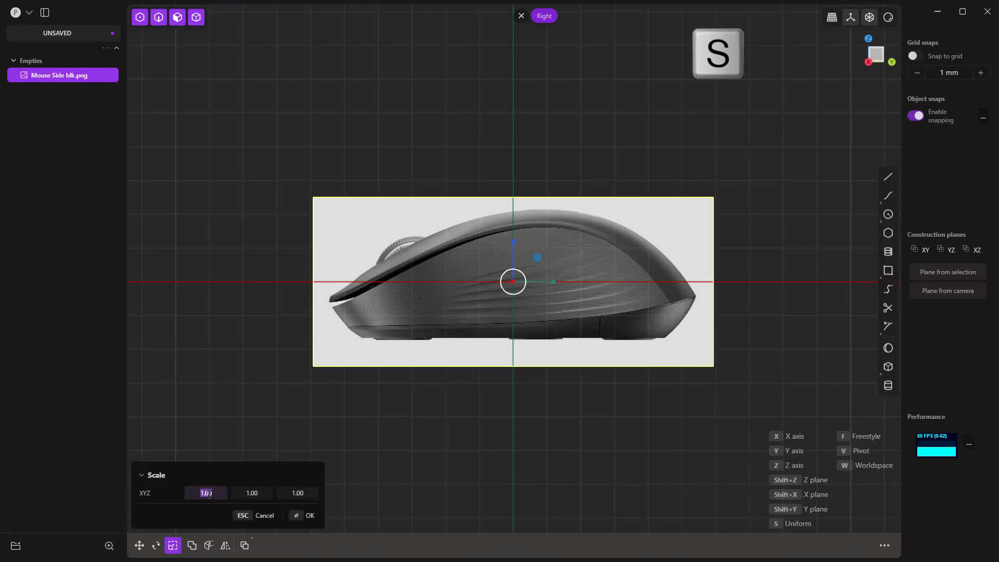
{"action": "type", "text": "10"}
{"action": "key", "text": "Tab"}
{"action": "type", "text": "10"}
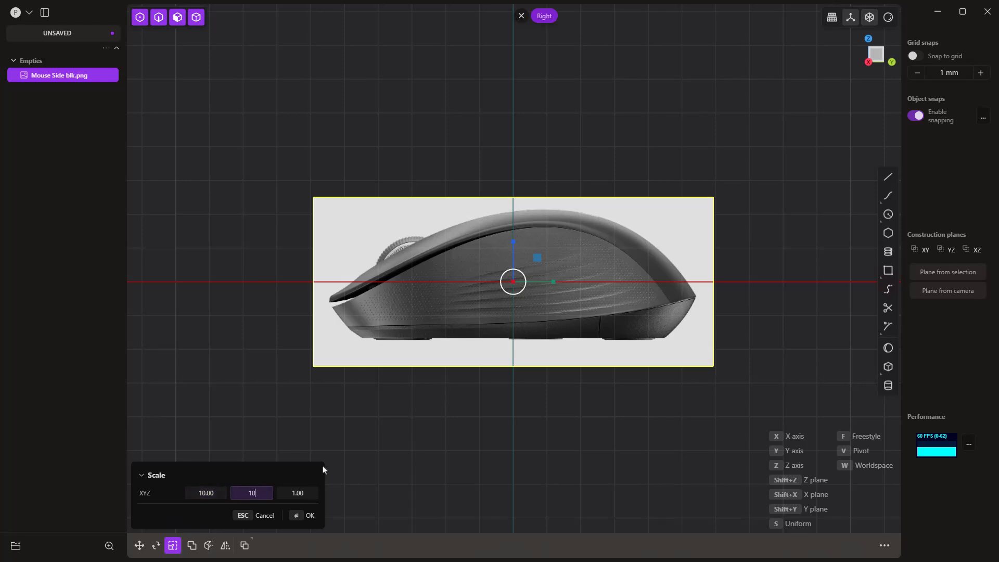
{"action": "key", "text": "Tab"}
{"action": "type", "text": "10"}
{"action": "key", "text": "Tab"}
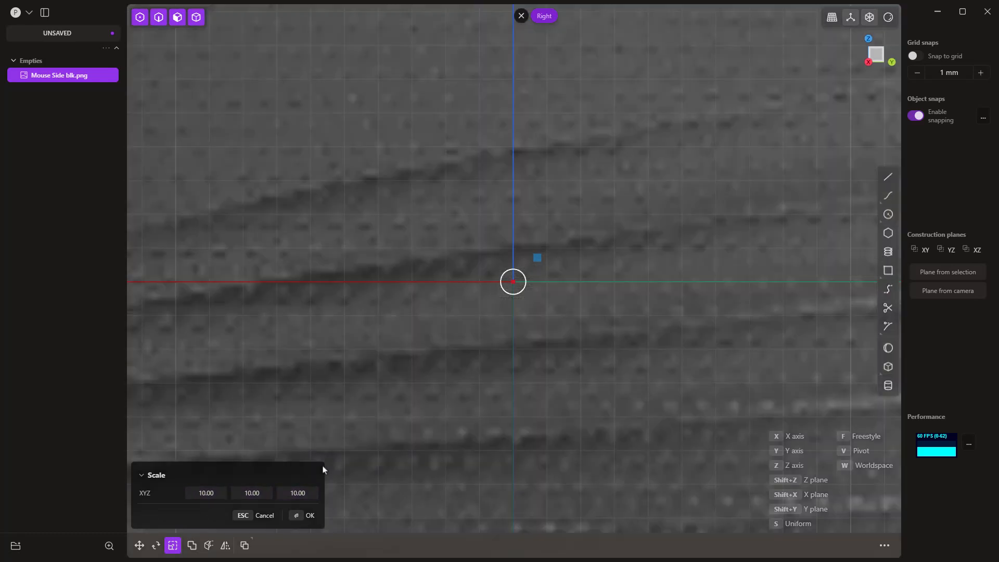
{"action": "key", "text": "Return"}
- Check the scaled mouse's length with another temporary horizontal line above the side image
{"action": "key", "text": "slash"}
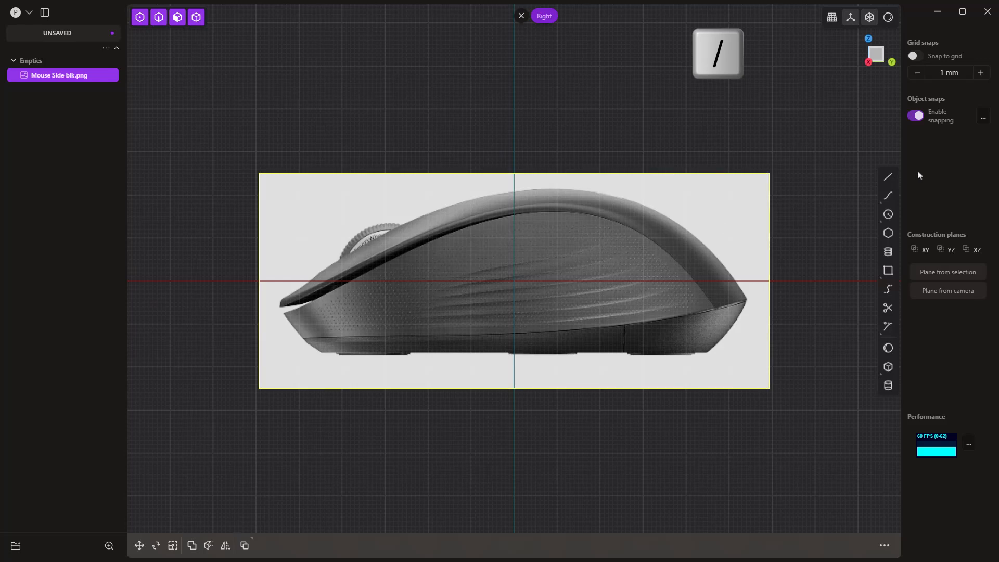
{"action": "left_click", "coordinate": [888, 177]}
{"action": "left_click", "coordinate": [286, 152]}
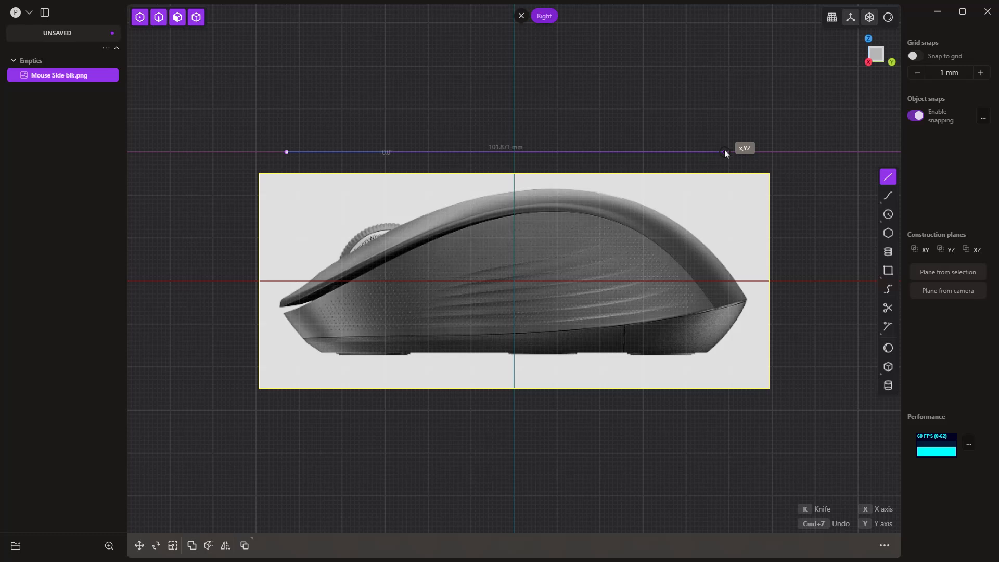
{"action": "key", "text": "Escape"}
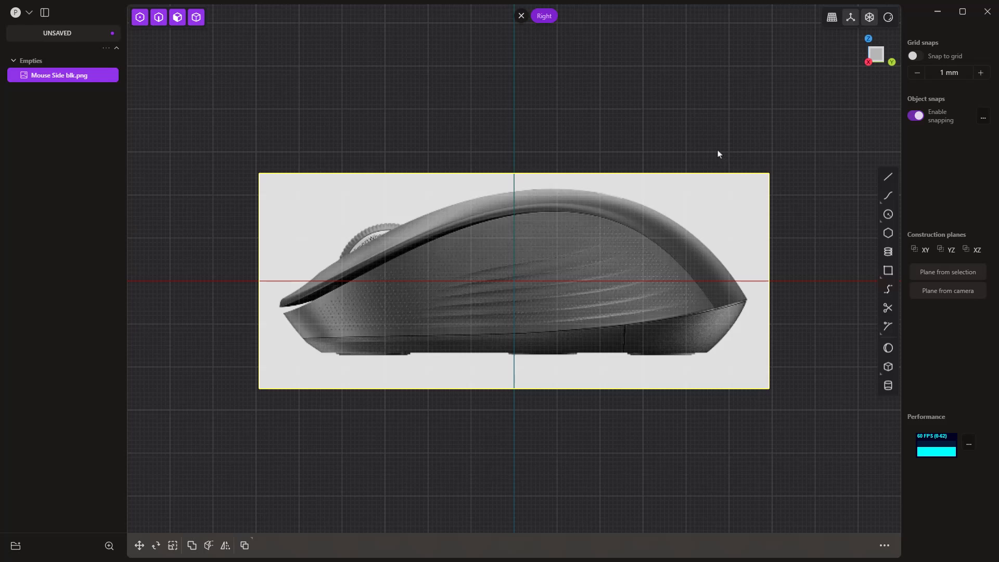
- Move the mouse side image up about 16.82 mm along Z so the mouse's base sits on the ground line
{"action": "key", "text": "g"}
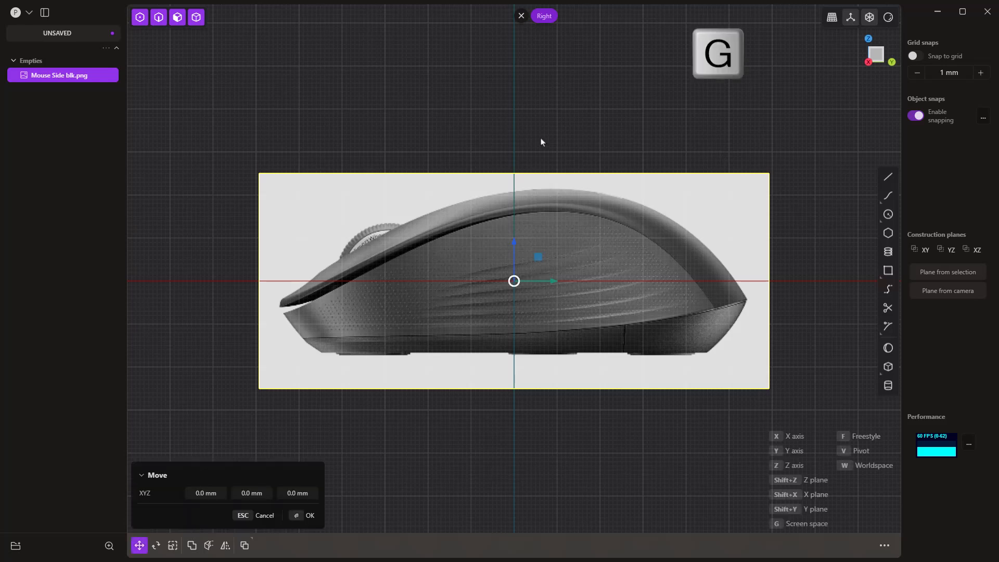
{"action": "key", "text": "z"}
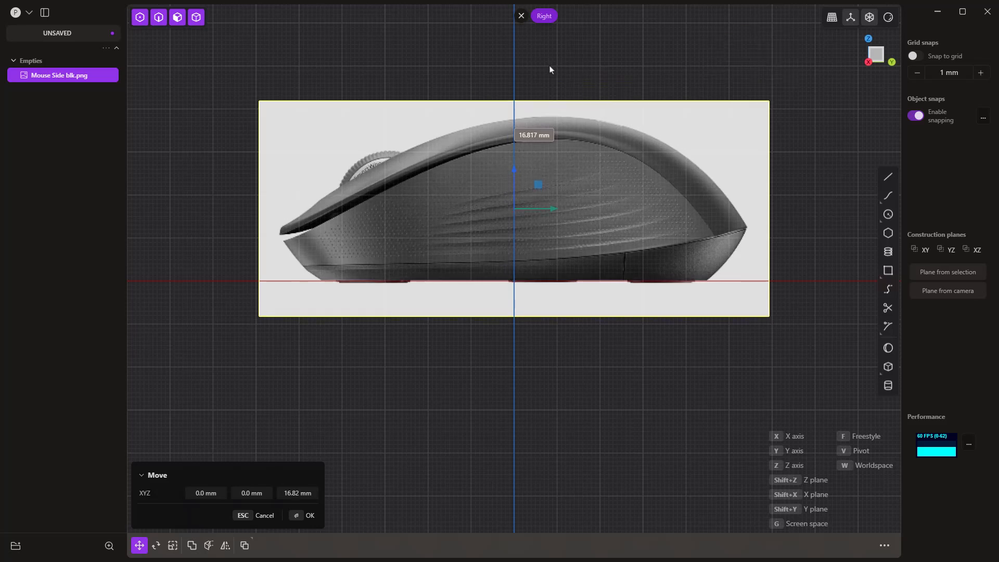
{"action": "left_click", "coordinate": [551, 69]}
{"action": "key", "text": "Return"}
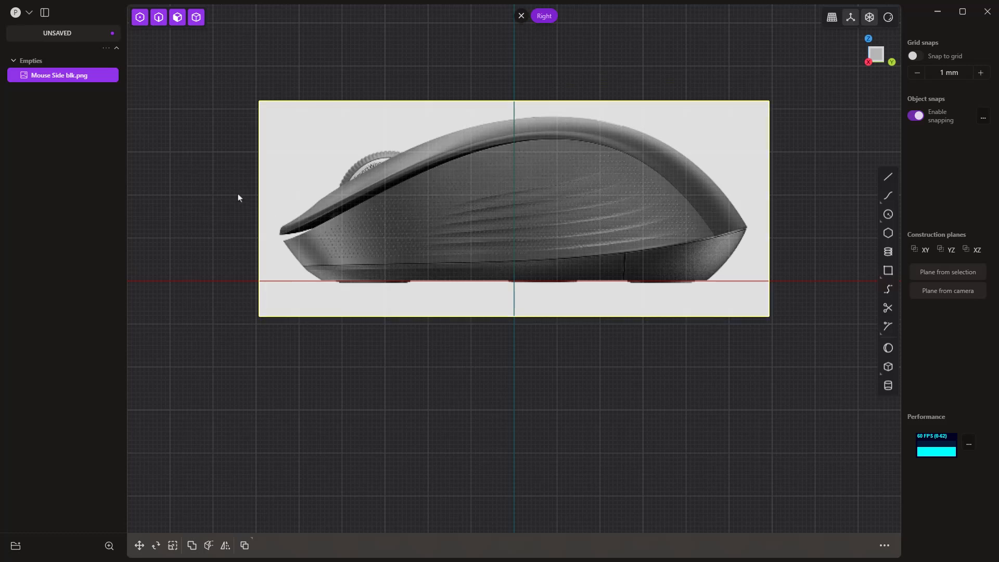
- Set the mouse side image's opacity to 0.50 and lock the image against selection
{"action": "mouse_move", "coordinate": [54, 78]}
{"action": "key", "text": "m"}
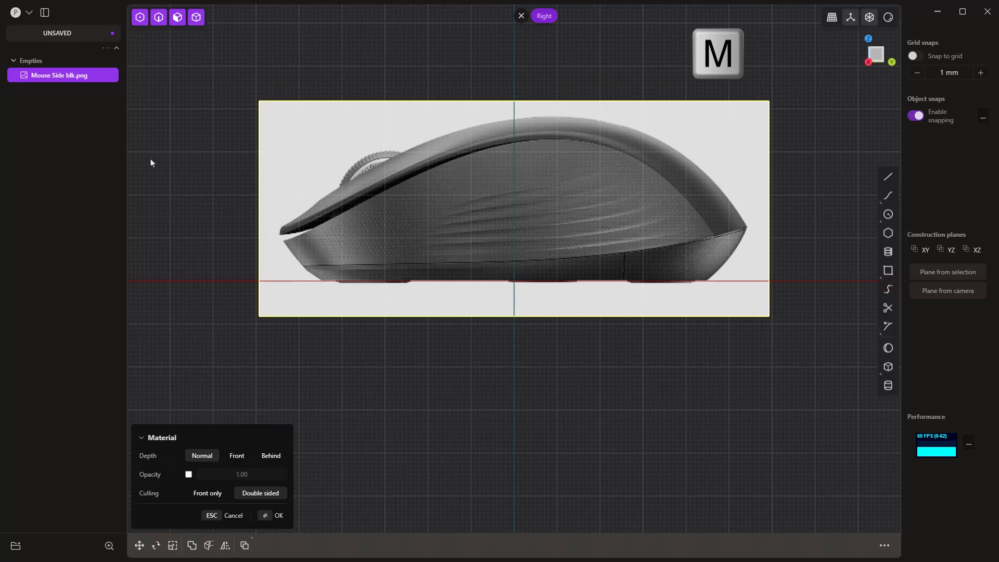
{"action": "left_click", "coordinate": [188, 474]}
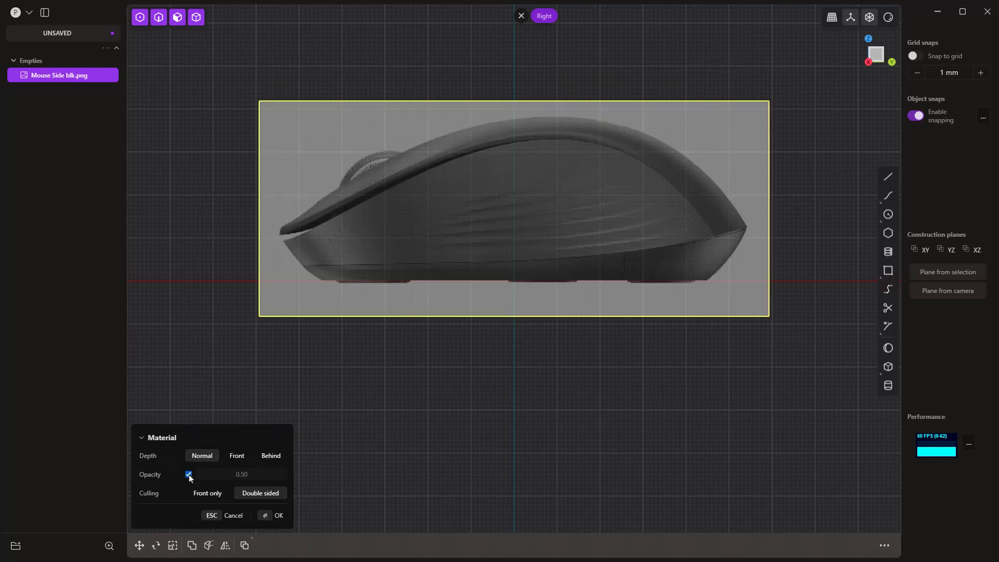
{"action": "key", "text": "Return"}
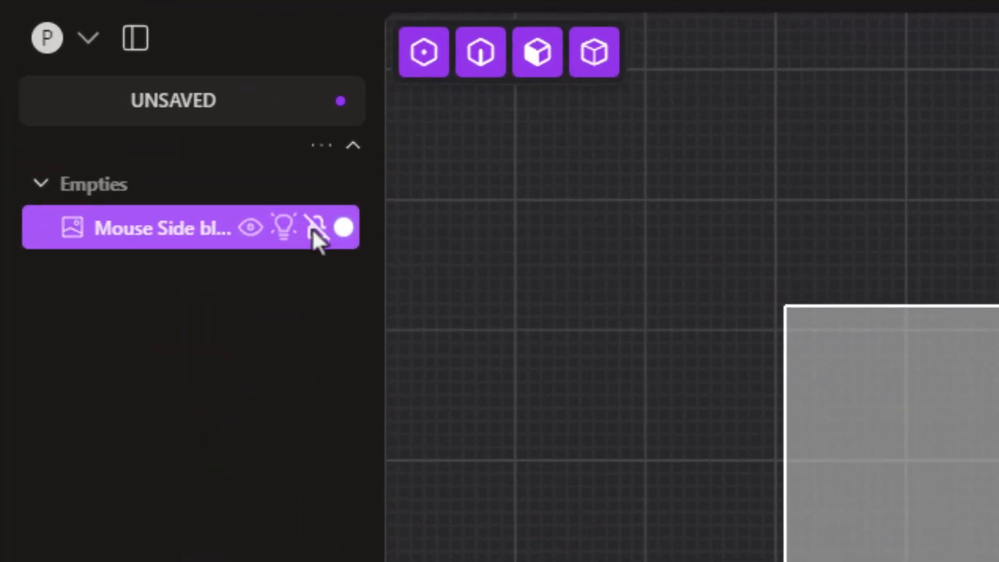
{"action": "left_click", "coordinate": [314, 228]}
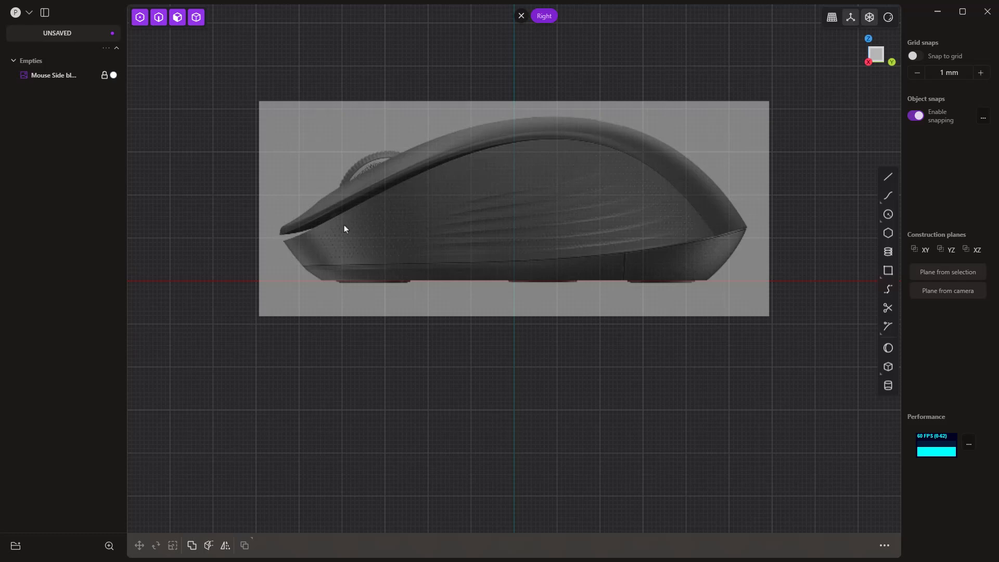
- Import the reference image "Mouse Top blk" from the xNurbs Mouse folder
{"action": "middle_click_drag", "start_coordinate": [488, 272], "coordinate": [440, 337]}
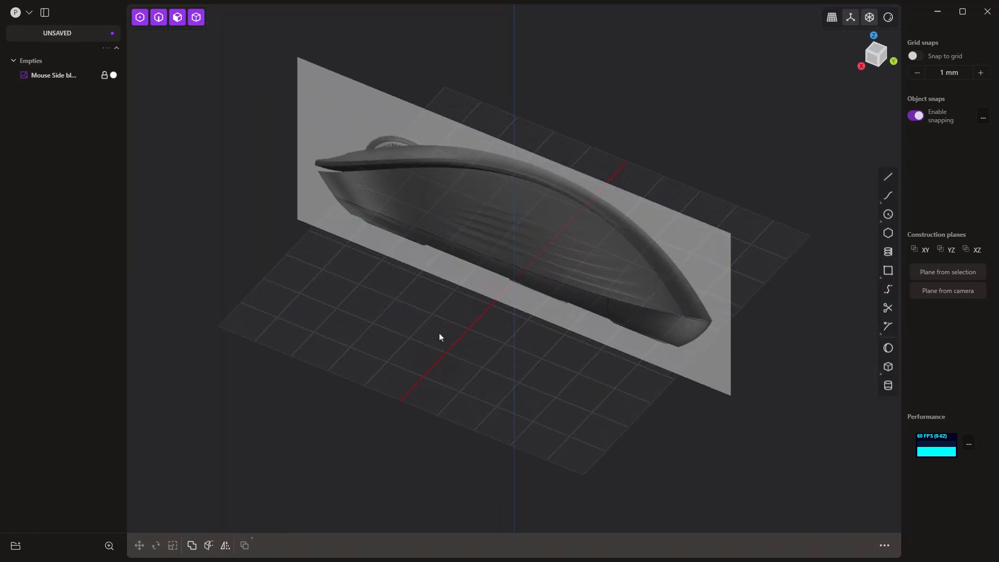
{"action": "left_click", "coordinate": [29, 12]}
{"action": "left_click", "coordinate": [62, 64]}
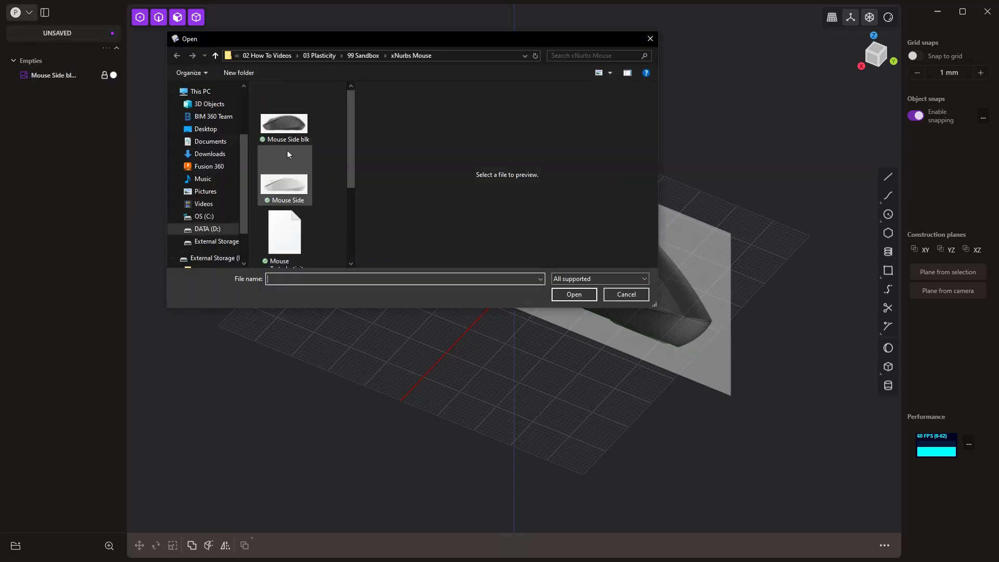
{"action": "scroll", "coordinate": [322, 172], "scroll_direction": "down", "scroll_amount": 1}
{"action": "left_click", "coordinate": [287, 232]}
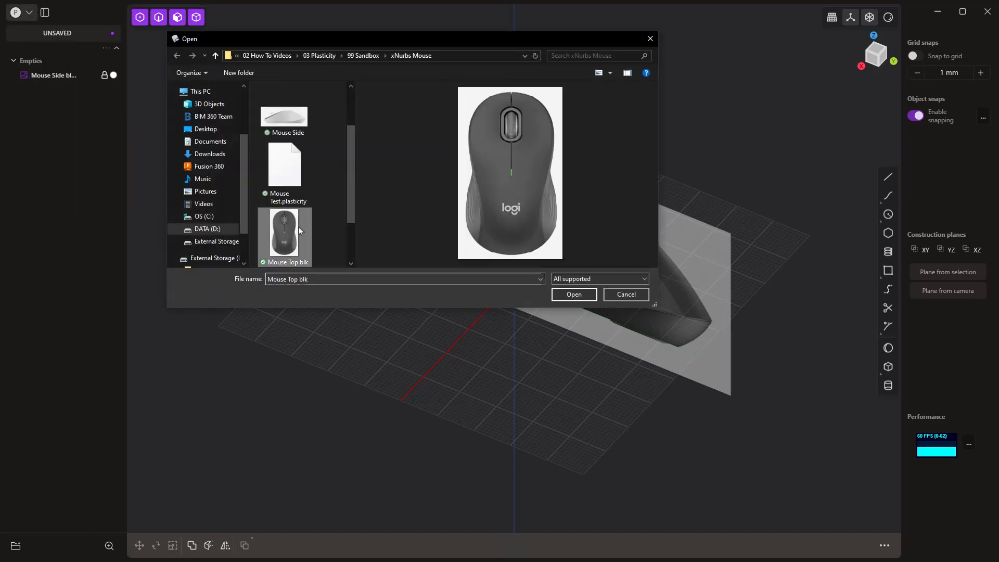
{"action": "left_click", "coordinate": [571, 296]}
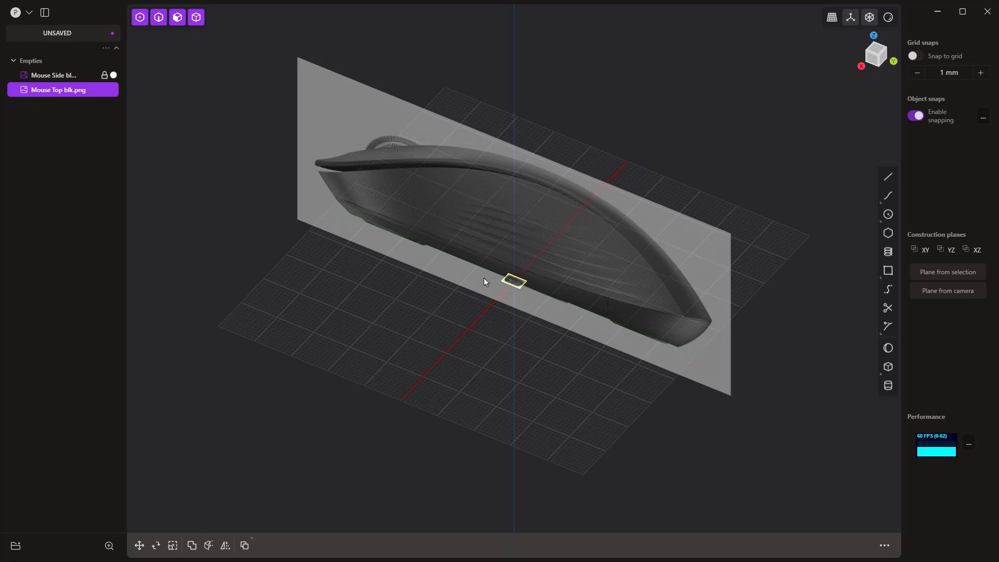
- Scale the mouse top image by a factor of 10 in X and Y
{"action": "key", "text": "s"}
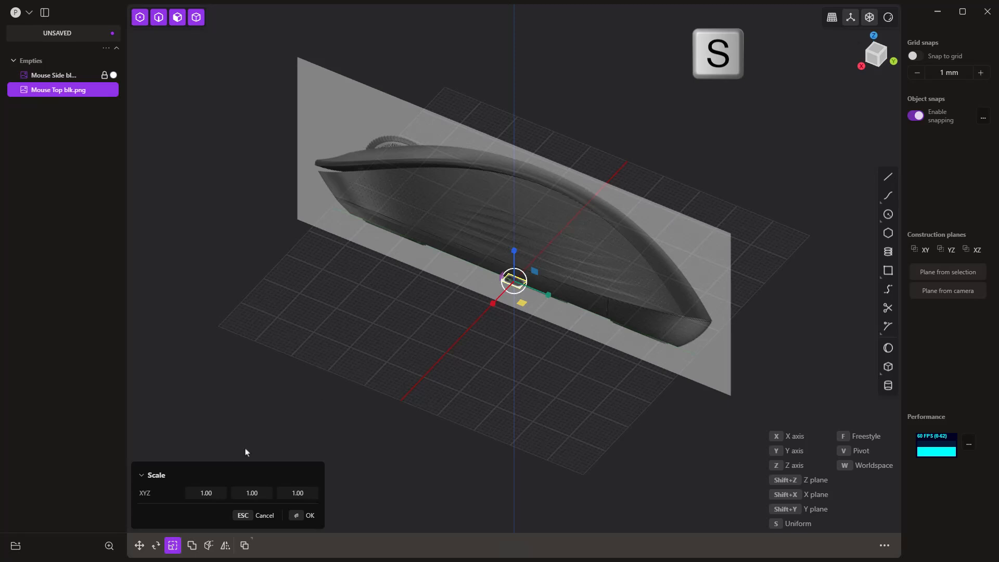
{"action": "left_click", "coordinate": [210, 491]}
{"action": "type", "text": "10"}
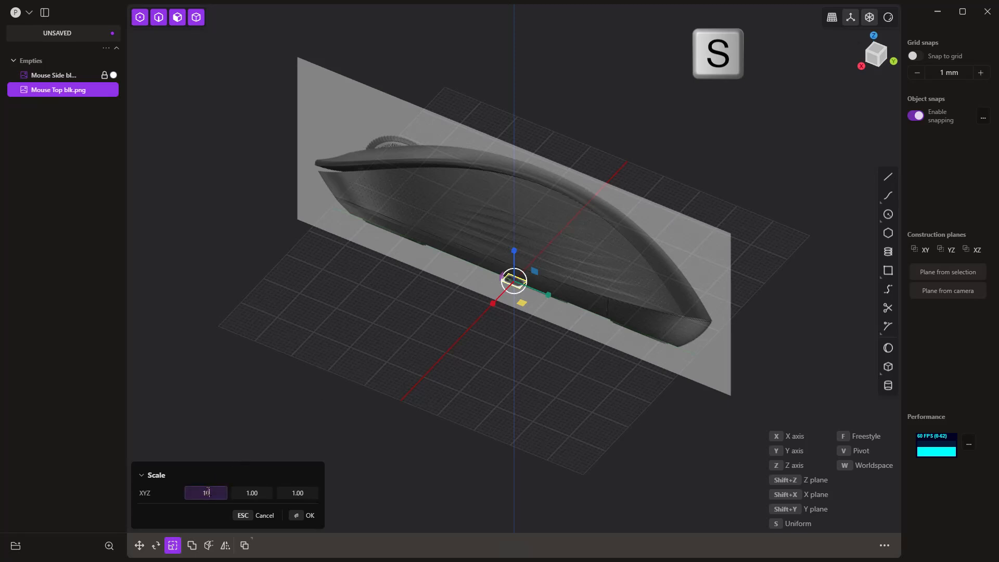
{"action": "key", "text": "Tab"}
{"action": "type", "text": "10"}
{"action": "key", "text": "Tab"}
{"action": "key", "text": "Return"}
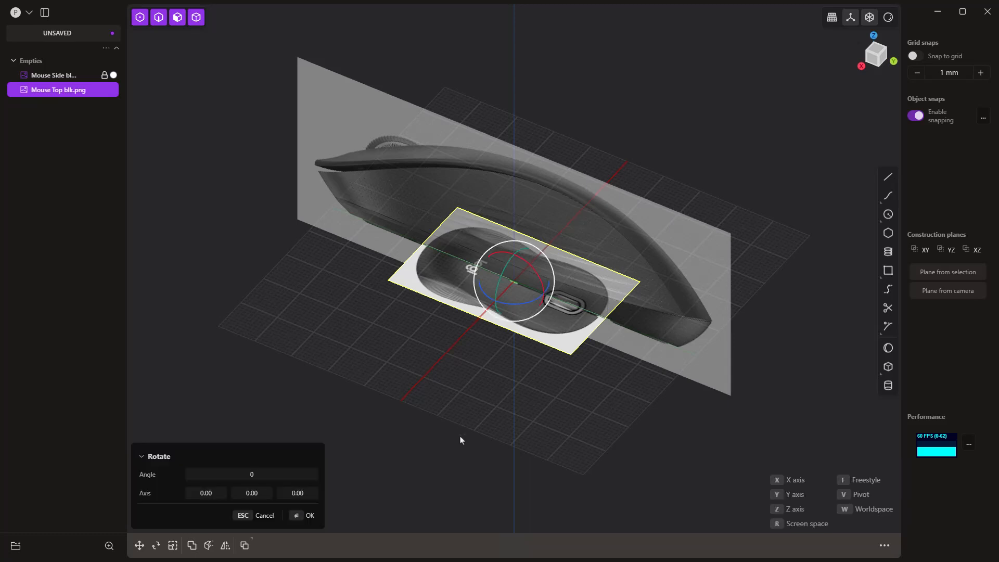
- Rotate the mouse top image 180 degrees about the Z axis so its scroll wheel points the same way as in the side image
{"action": "key", "text": "r"}
{"action": "key", "text": "z"}
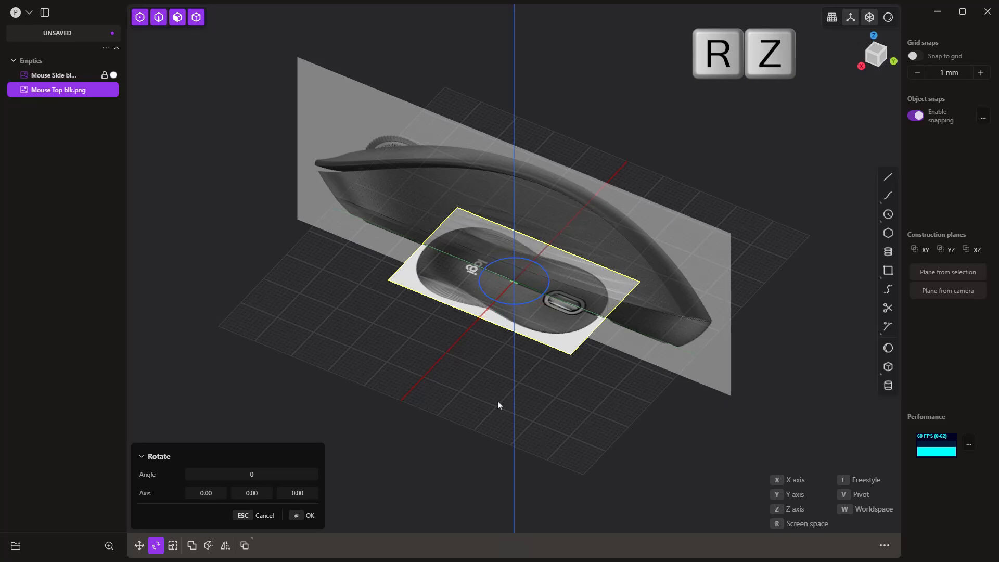
{"action": "left_click", "coordinate": [499, 405]}
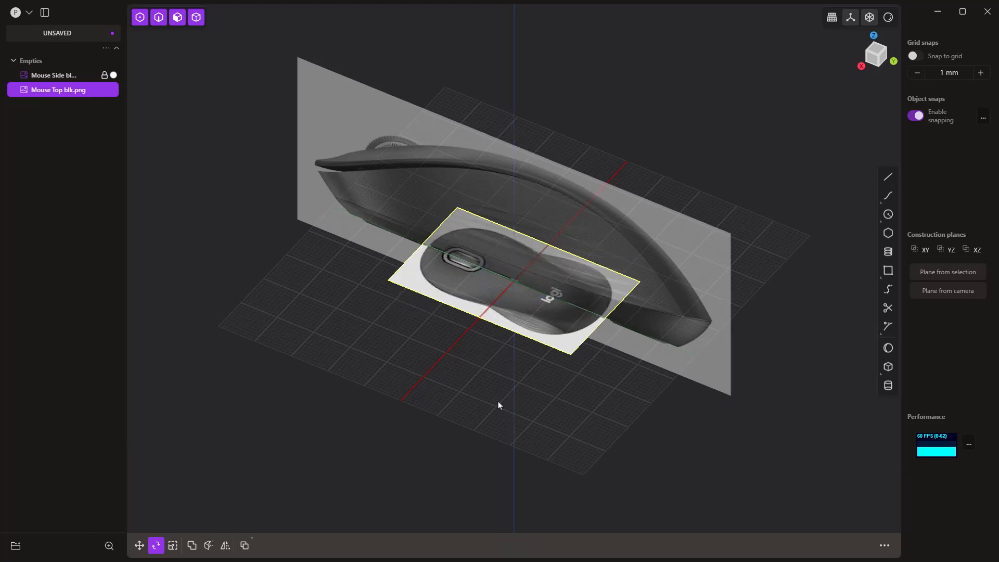
- Scale the mouse top image uniformly by about 2.27 so its length matches the mouse in the side image
{"action": "middle_click_drag", "start_coordinate": [524, 363], "coordinate": [527, 368]}
{"action": "key", "text": "s"}
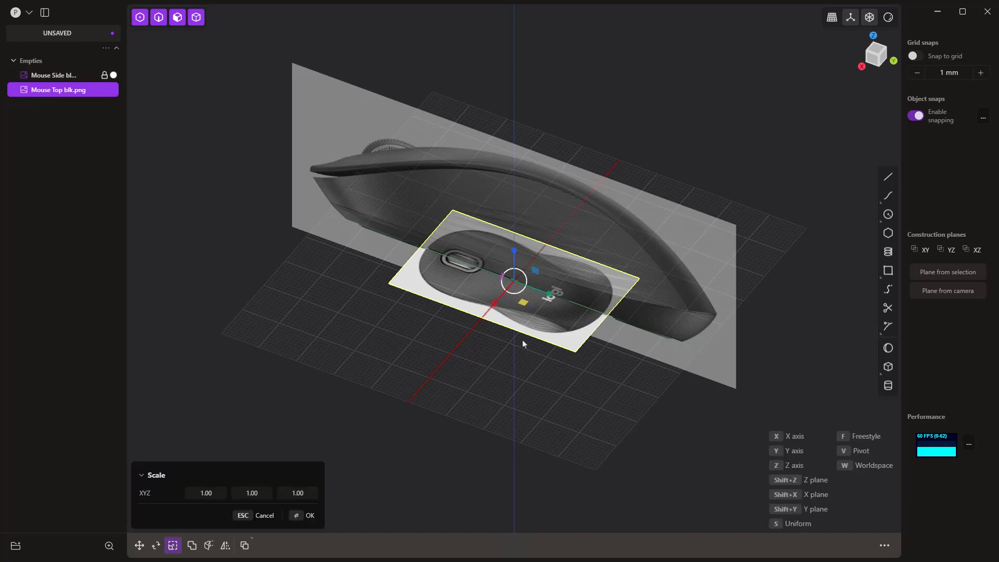
{"action": "key", "text": "s"}
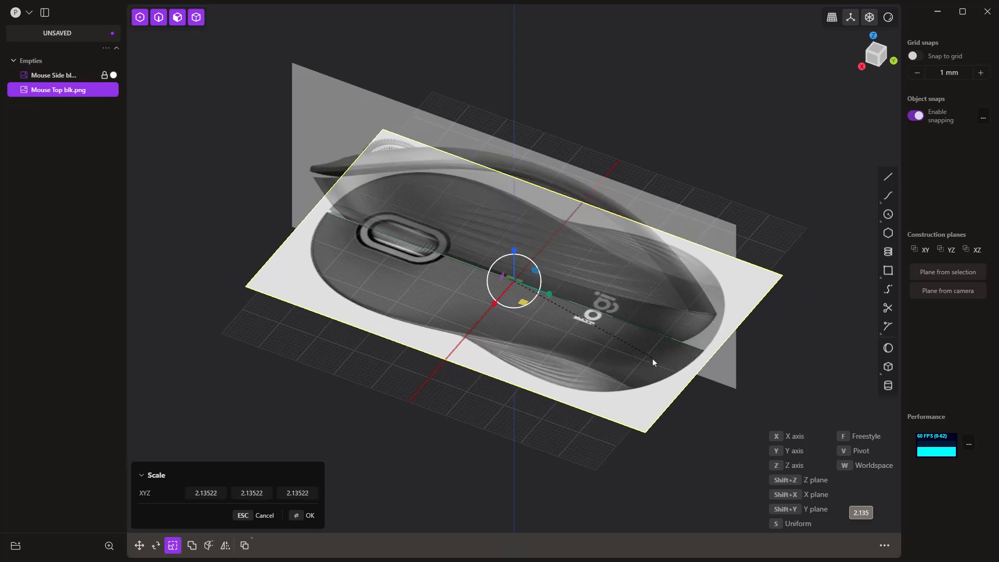
{"action": "left_click", "coordinate": [653, 359]}
{"action": "middle_click_drag", "start_coordinate": [641, 382], "coordinate": [767, 280]}
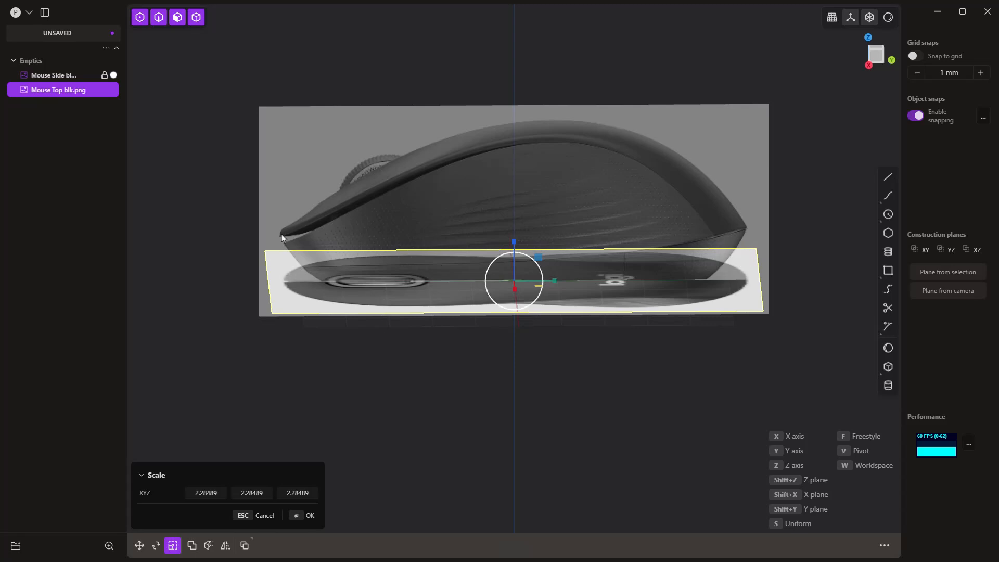
{"action": "middle_click_drag", "start_coordinate": [423, 302], "coordinate": [408, 411]}
{"action": "key", "text": "s"}
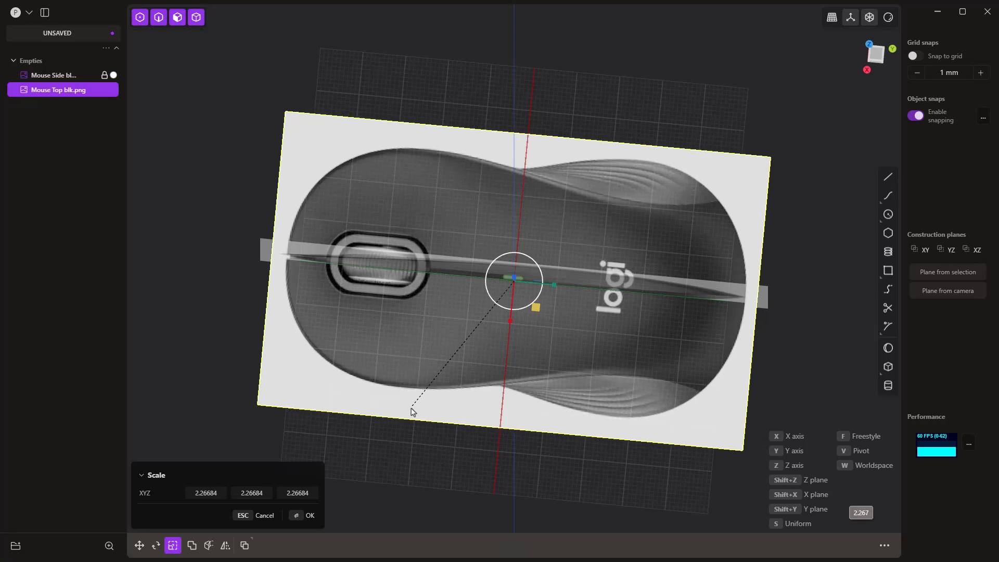
{"action": "middle_click_drag", "start_coordinate": [470, 439], "coordinate": [257, 301]}
{"action": "key", "text": "Return"}
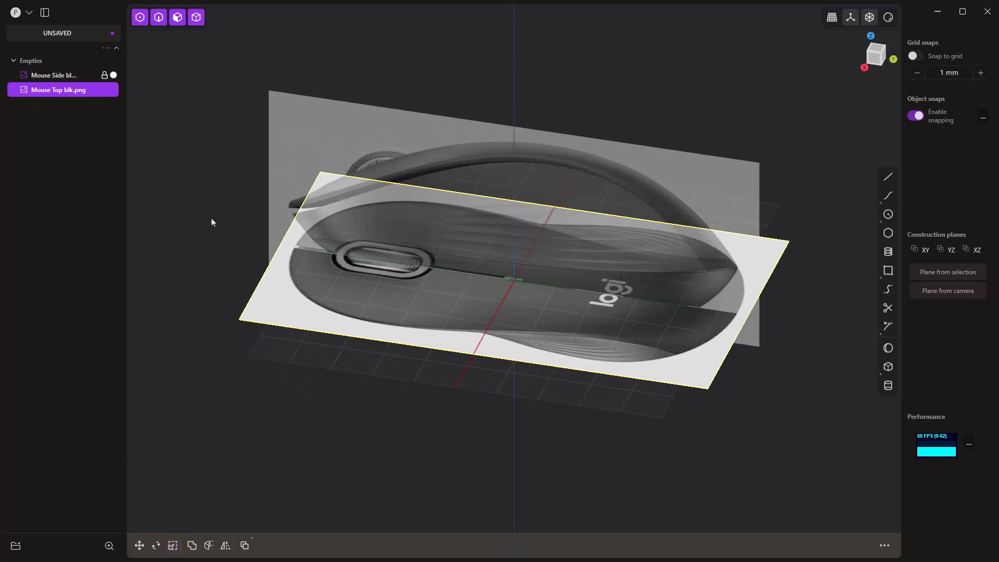
- Make the mouse top image semi-transparent like the side image and lock it against selection
{"action": "left_click", "coordinate": [113, 91]}
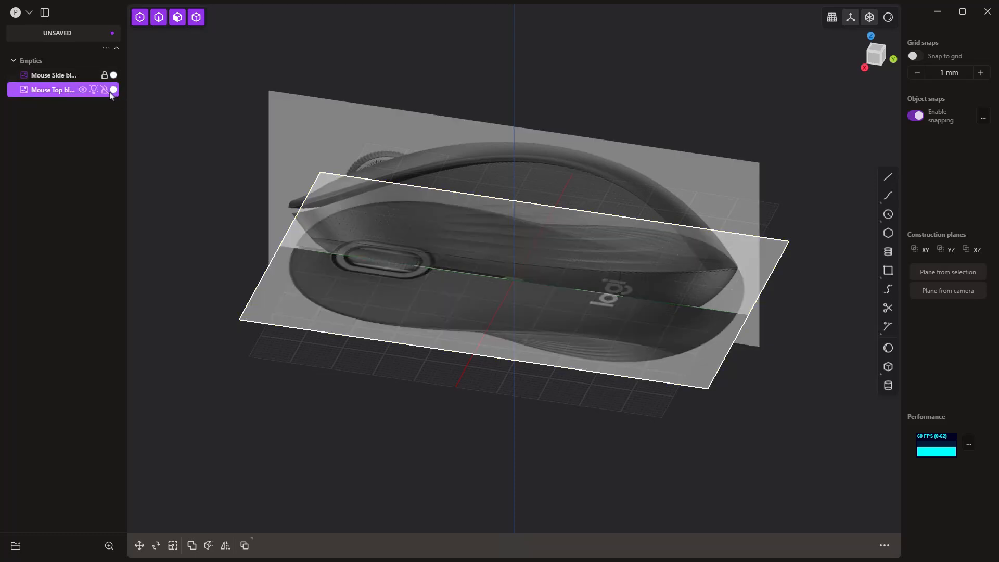
{"action": "left_click", "coordinate": [191, 141]}
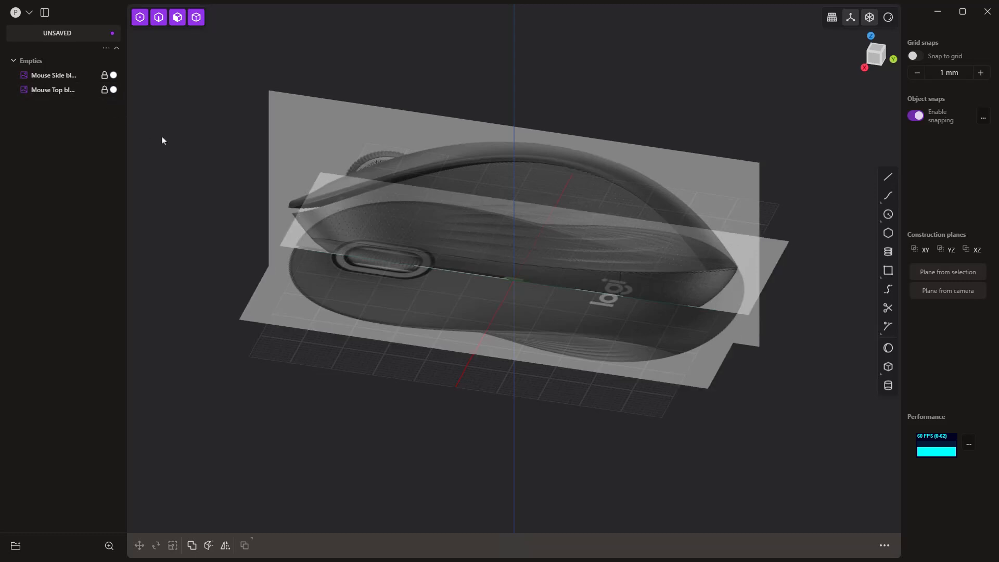
{"action": "middle_click_drag", "start_coordinate": [446, 335], "coordinate": [305, 395]}
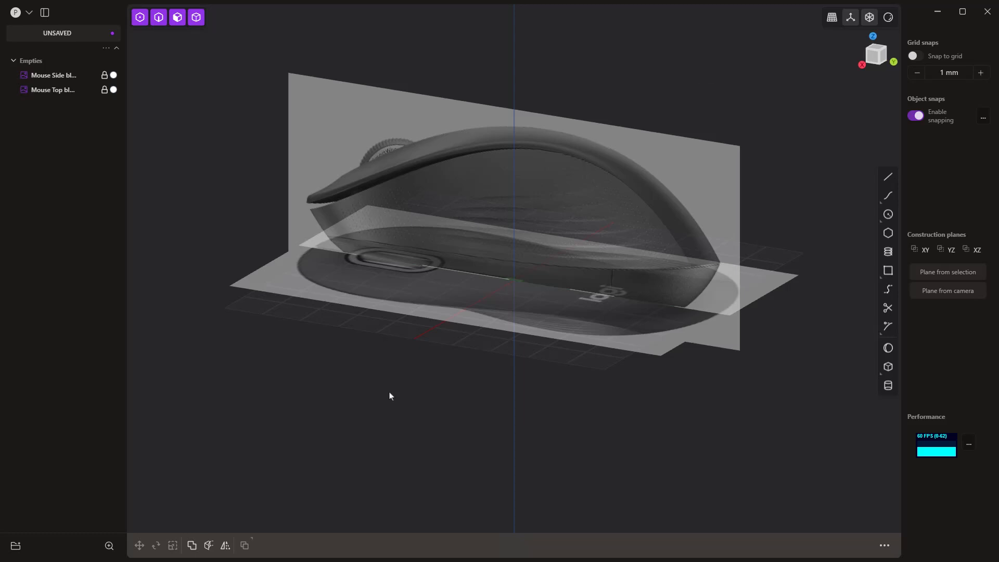
- In the Right view, draw a straight line about 89 mm long along the flat base of the mouse, between its front and rear corners
{"action": "key", "text": "3"}
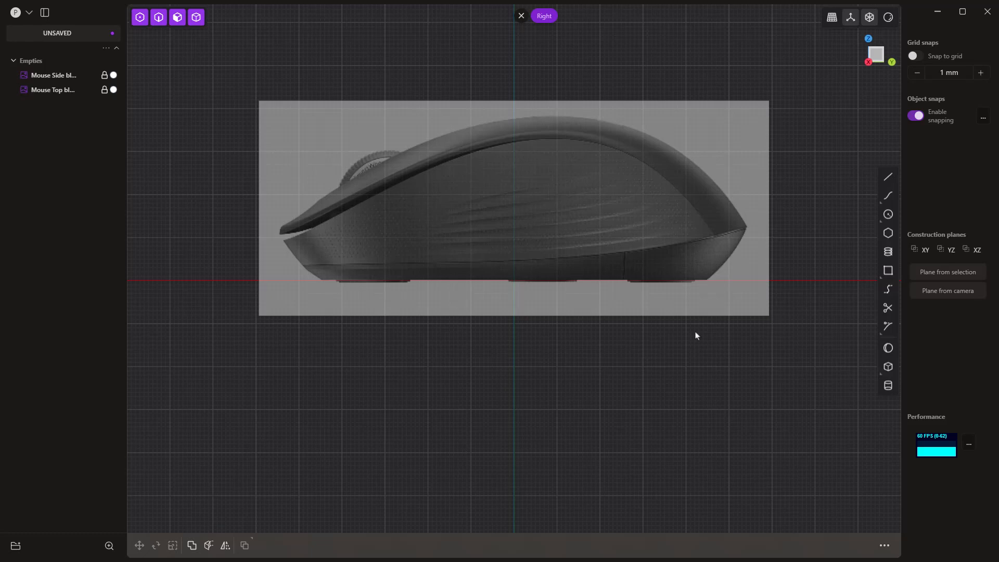
{"action": "left_click", "coordinate": [888, 177]}
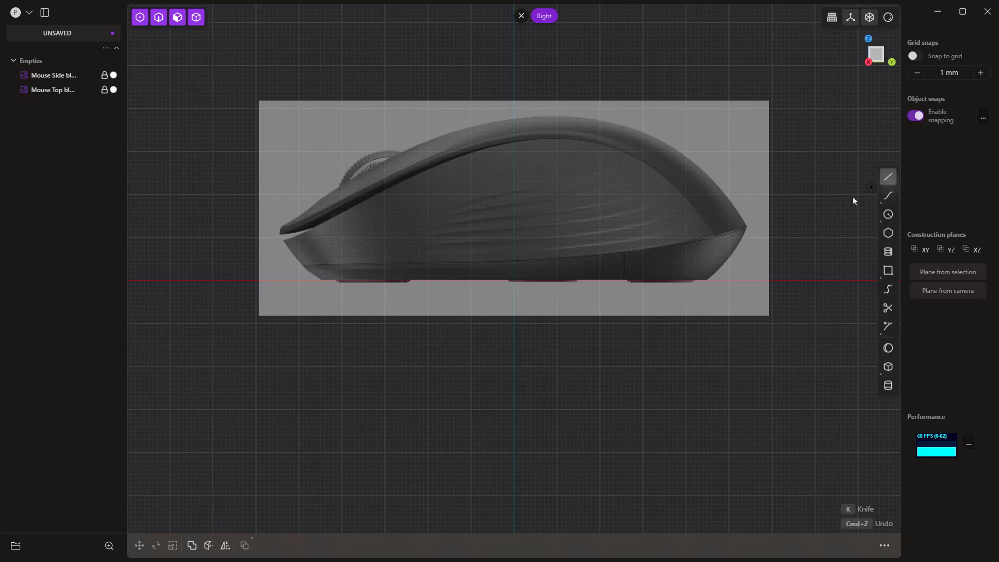
{"action": "scroll", "coordinate": [345, 287], "scroll_direction": "up", "scroll_amount": 2}
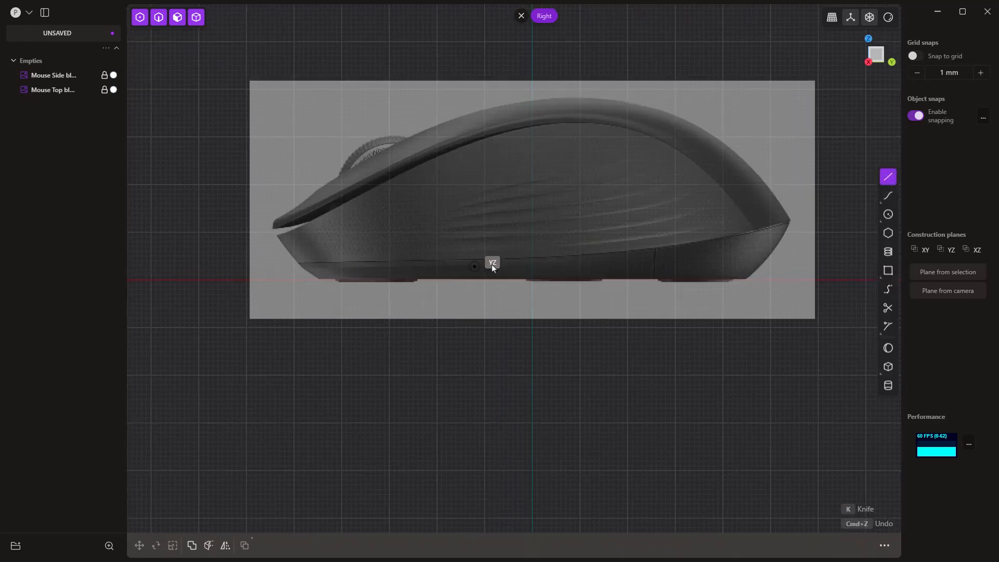
{"action": "middle_click_drag", "start_coordinate": [635, 232], "coordinate": [599, 259], "text": "shift"}
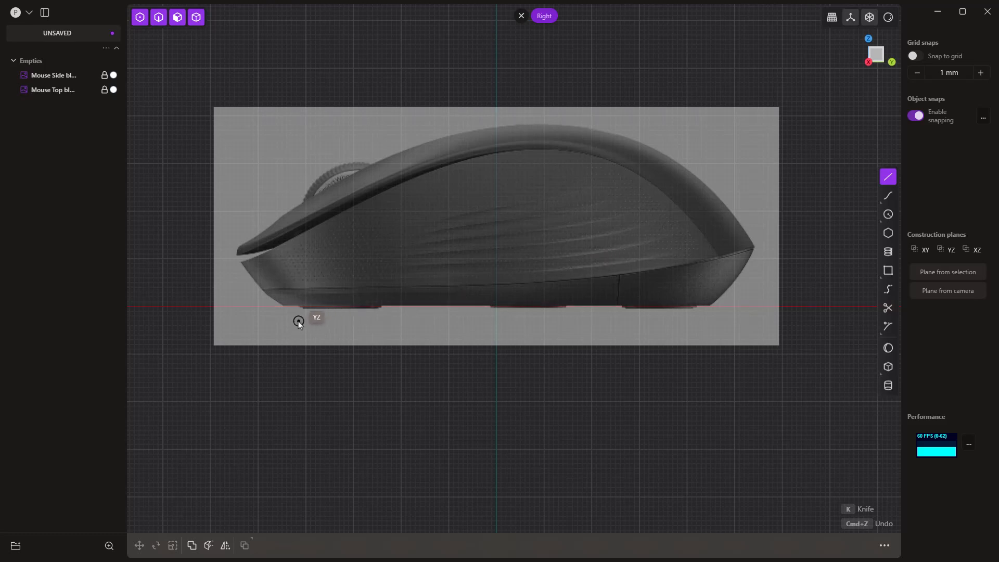
{"action": "left_click", "coordinate": [287, 307]}
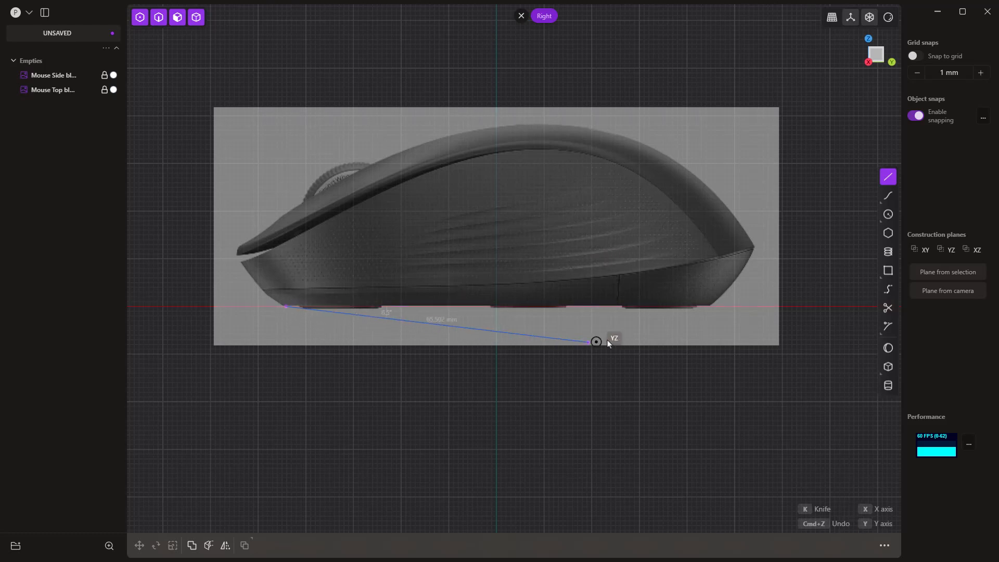
{"action": "left_click", "coordinate": [707, 306]}
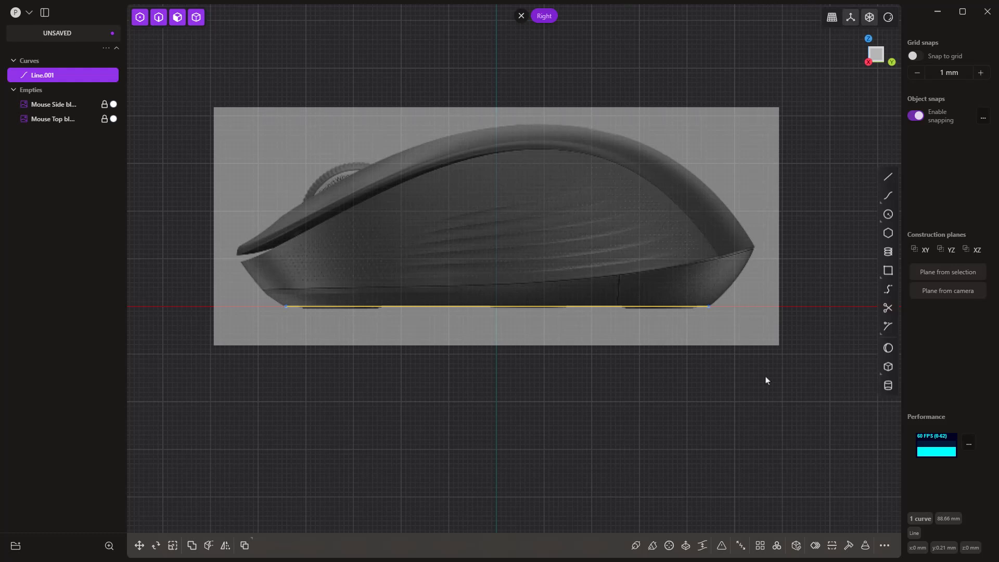
{"action": "left_click", "coordinate": [278, 355]}
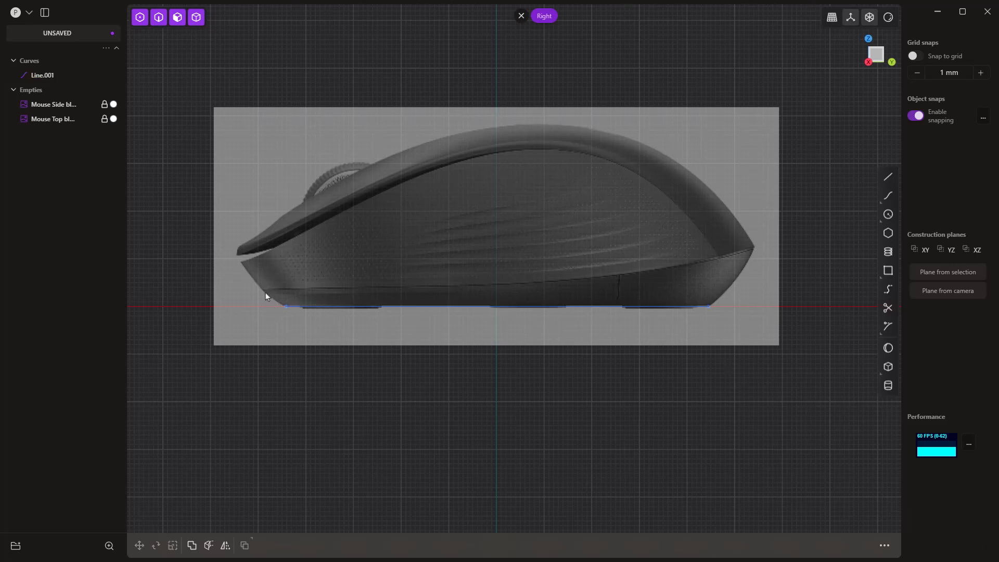
- Examine the curved lower front and rear edges of the mouse in the side image beyond the base line's ends
{"action": "scroll", "coordinate": [265, 294], "scroll_direction": "up", "scroll_amount": 8}
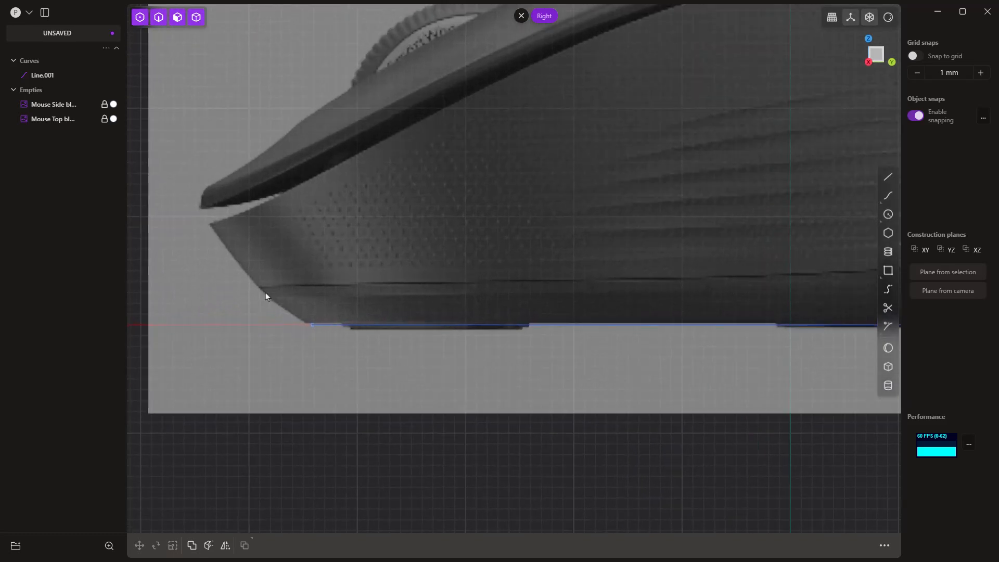
{"action": "scroll", "coordinate": [265, 295], "scroll_direction": "up", "scroll_amount": 3}
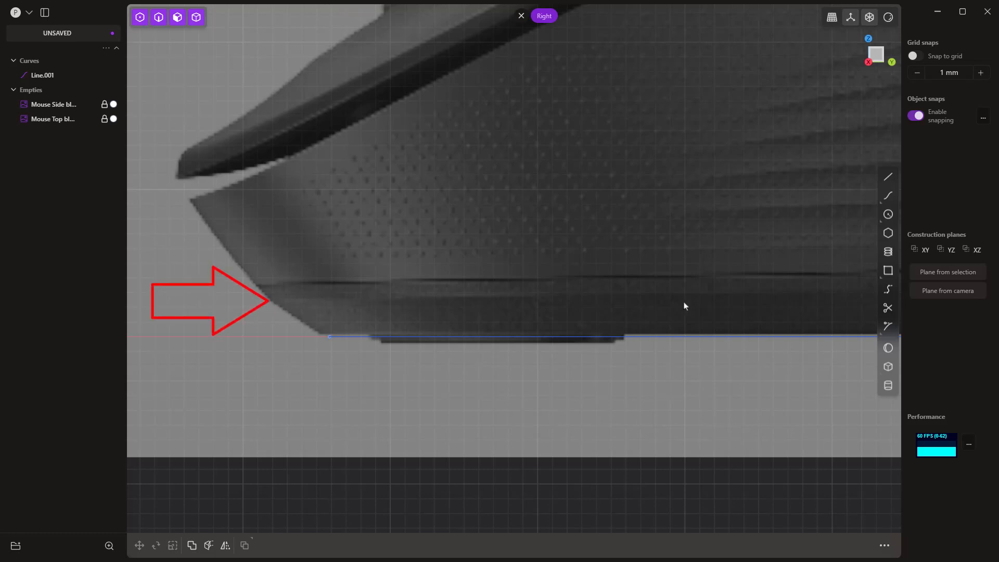
{"action": "scroll", "coordinate": [718, 303], "scroll_direction": "up", "scroll_amount": 5}
{"action": "middle_click_drag", "start_coordinate": [635, 321], "coordinate": [347, 330], "text": "shift"}
{"action": "middle_click_drag", "start_coordinate": [730, 277], "coordinate": [583, 303], "text": "shift"}
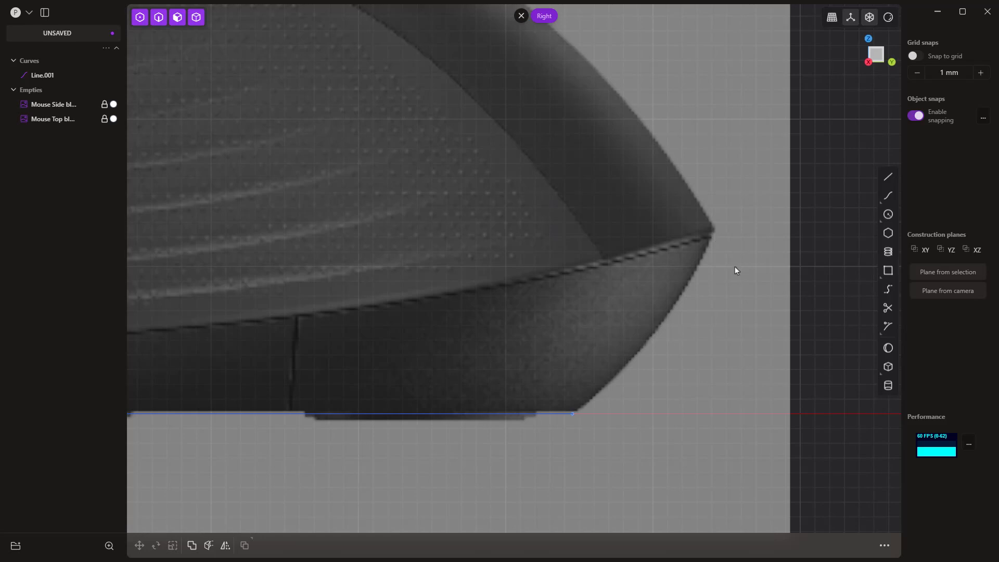
{"action": "scroll", "coordinate": [750, 283], "scroll_direction": "down", "scroll_amount": 4}
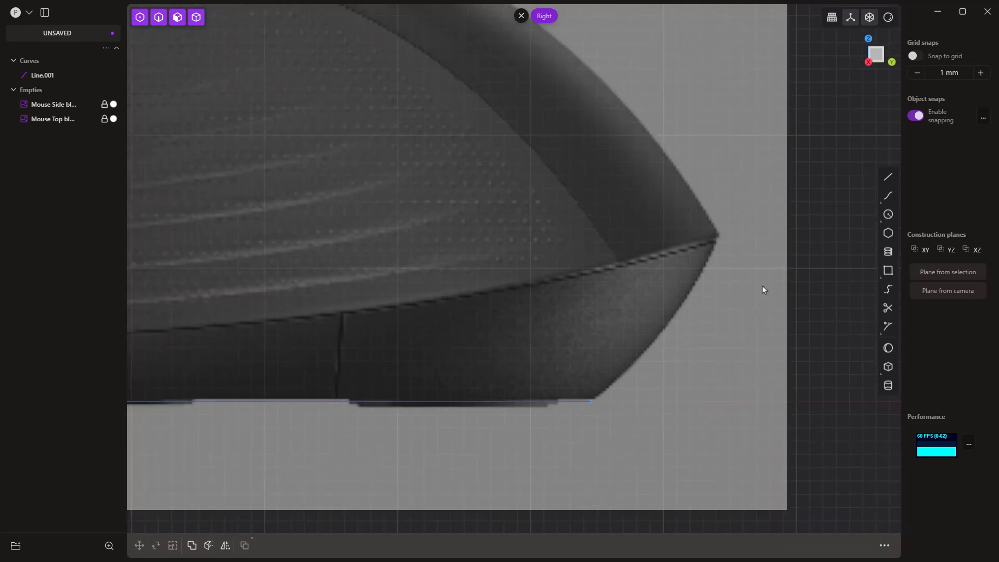
{"action": "scroll", "coordinate": [776, 301], "scroll_direction": "down", "scroll_amount": 3}
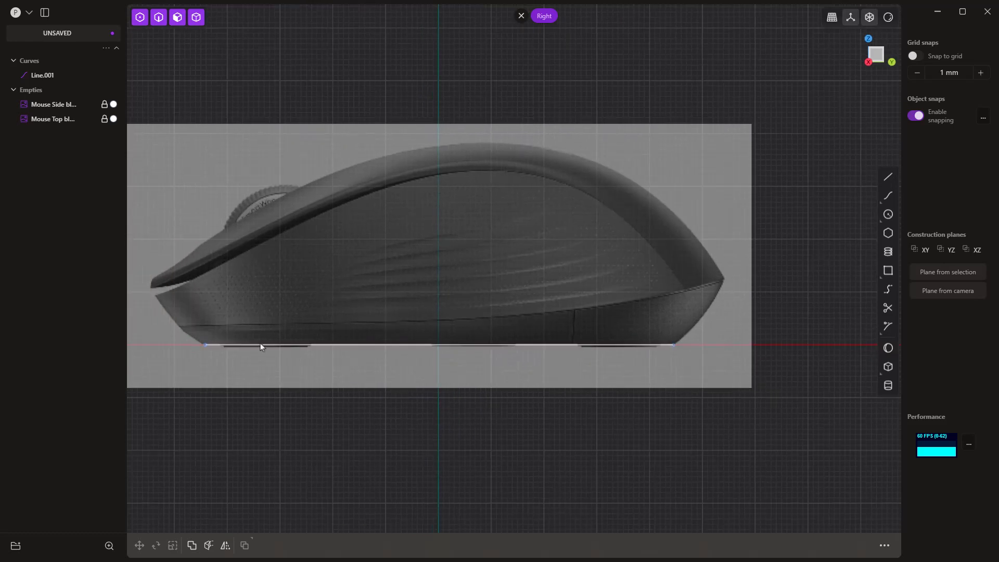
- Draw a three-point curve about 4.4 mm long from the base line's front end up along the lower front edge of the mouse
{"action": "scroll", "coordinate": [176, 329], "scroll_direction": "up", "scroll_amount": 3}
{"action": "scroll", "coordinate": [176, 330], "scroll_direction": "up", "scroll_amount": 3}
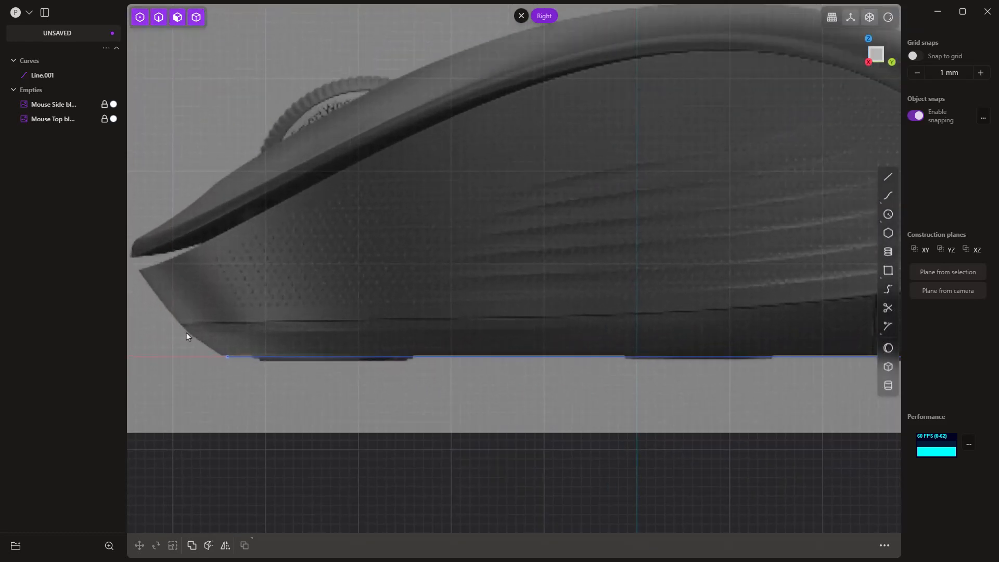
{"action": "middle_click_drag", "start_coordinate": [191, 335], "coordinate": [270, 335]}
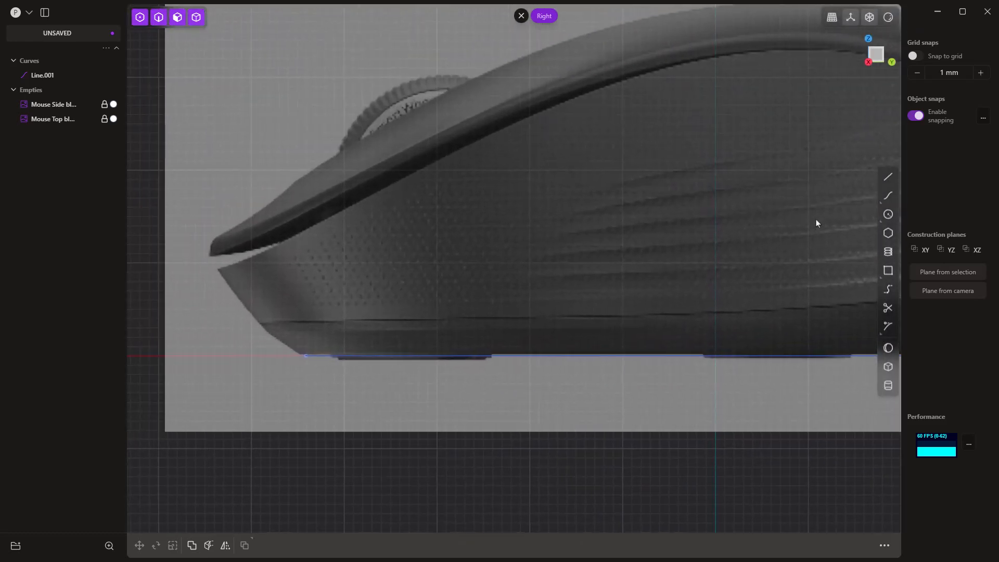
{"action": "left_click", "coordinate": [887, 196]}
{"action": "scroll", "coordinate": [273, 344], "scroll_direction": "up", "scroll_amount": 5}
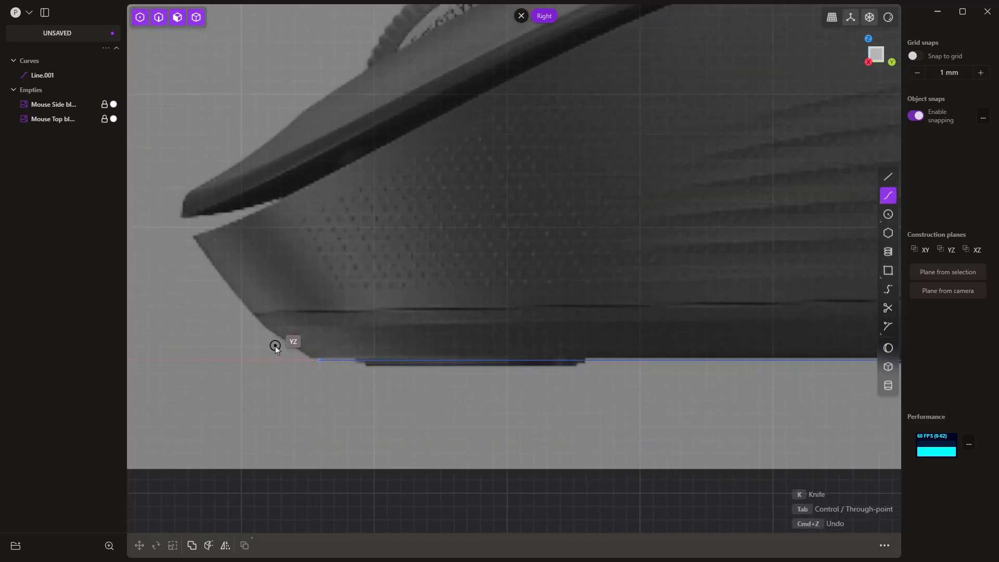
{"action": "left_click", "coordinate": [333, 365]}
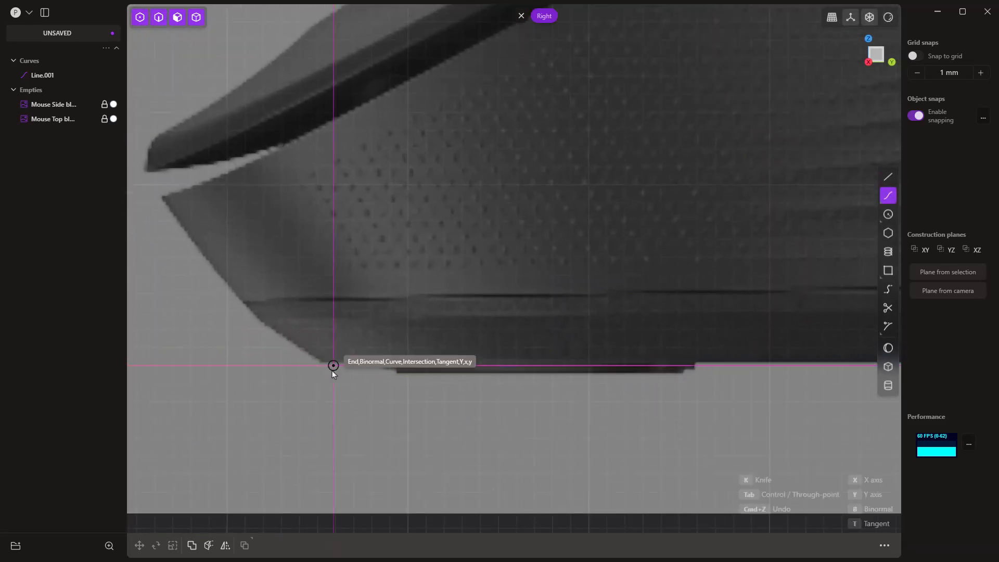
{"action": "key", "text": "ctrl"}
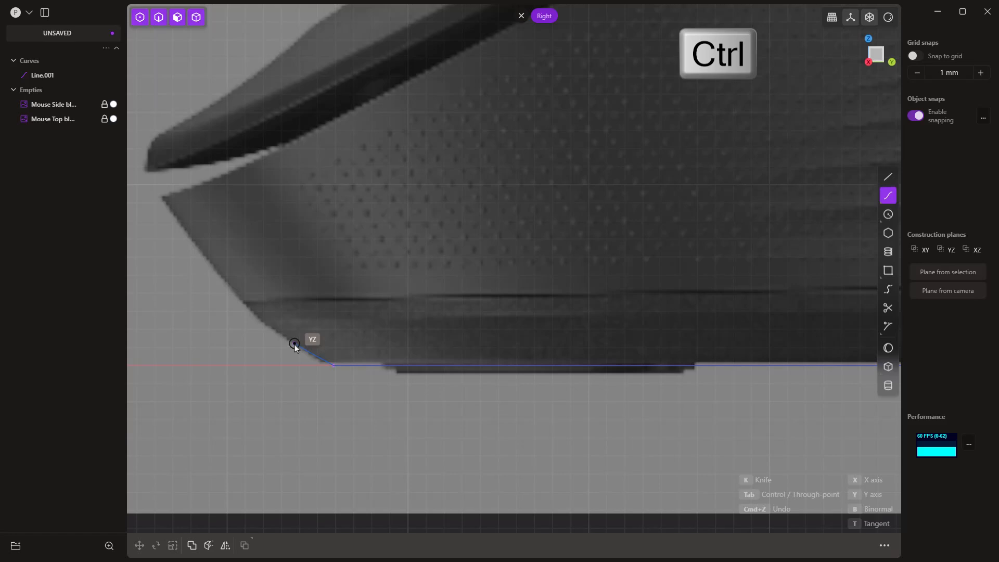
{"action": "left_click", "coordinate": [294, 343]}
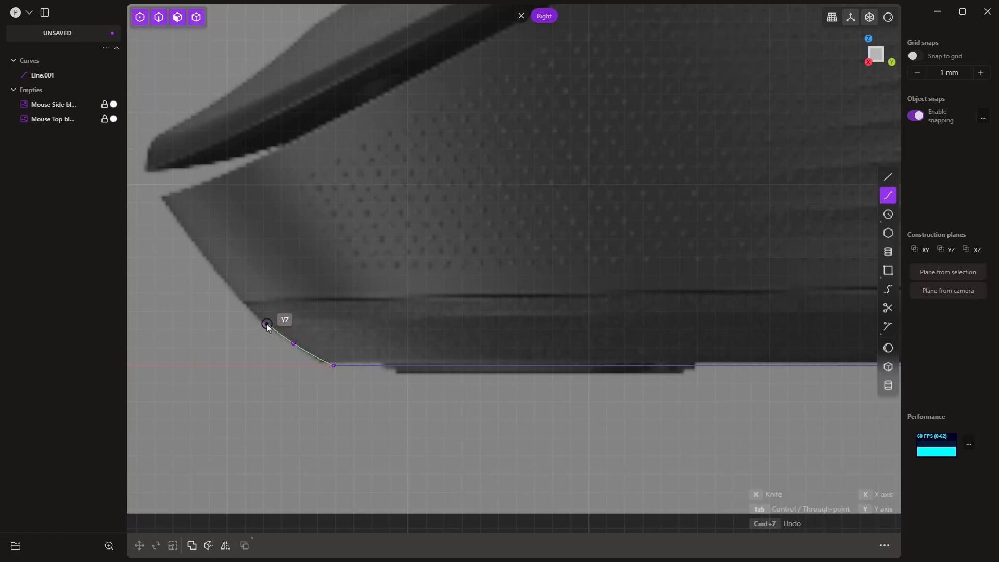
{"action": "left_click", "coordinate": [267, 325]}
{"action": "key", "text": "Return"}
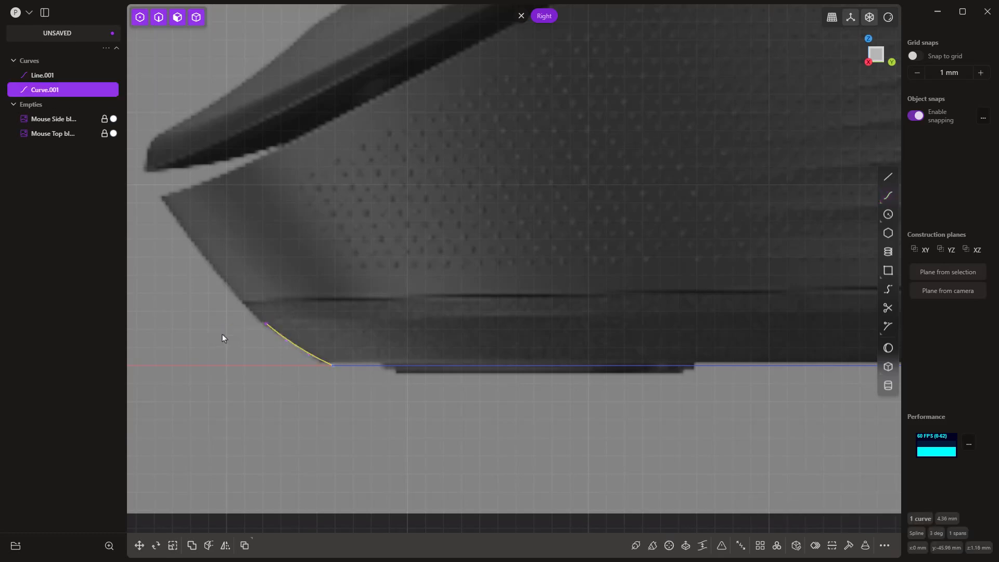
- Deselect the front curve and search the commands for "repe" to look up the shortcut for repeating the last command
{"action": "right_click_drag", "start_coordinate": [720, 350], "coordinate": [140, 344]}
{"action": "right_click_drag", "start_coordinate": [749, 286], "coordinate": [151, 321]}
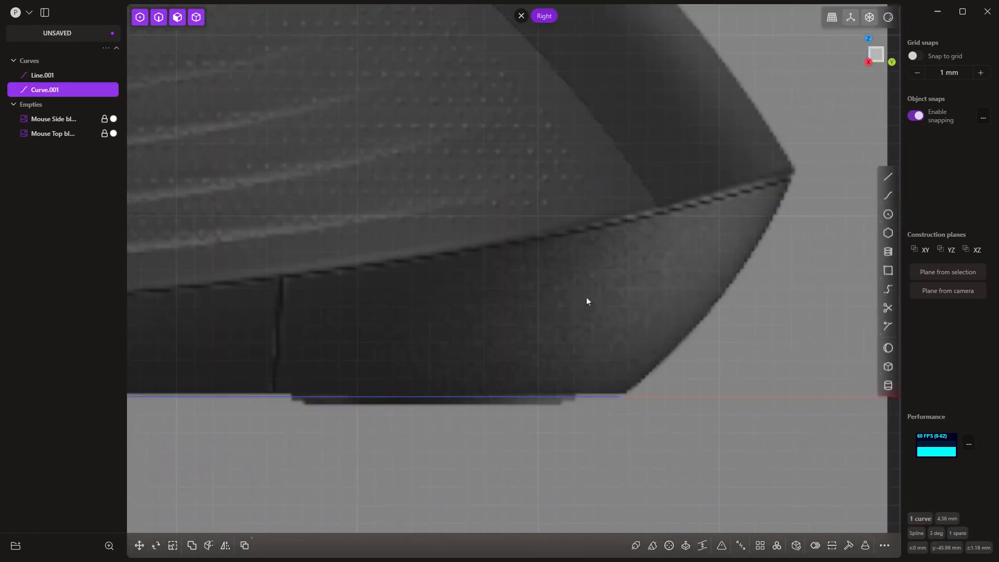
{"action": "mouse_move", "coordinate": [584, 298]}
{"action": "right_mouse_down"}
{"action": "mouse_move", "coordinate": [510, 325]}
{"action": "mouse_move", "coordinate": [492, 342]}
{"action": "right_mouse_up"}
{"action": "left_click", "coordinate": [603, 381]}
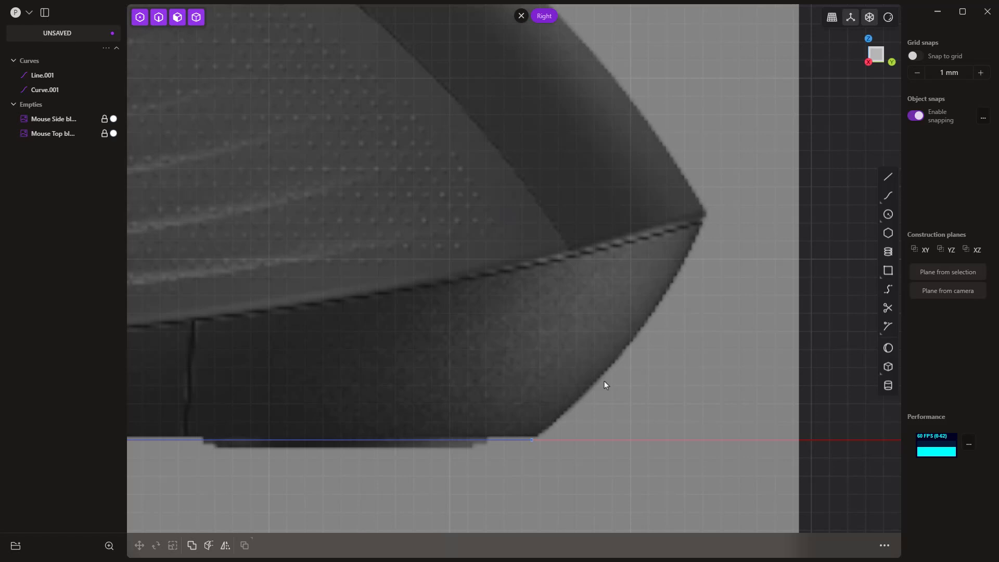
{"action": "type", "text": "f"}
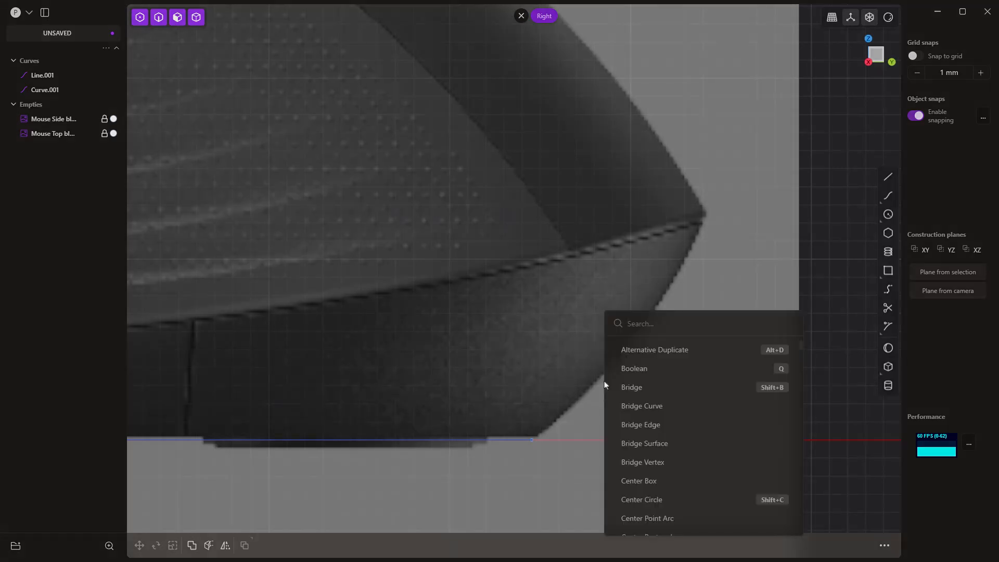
{"action": "type", "text": "repe"}
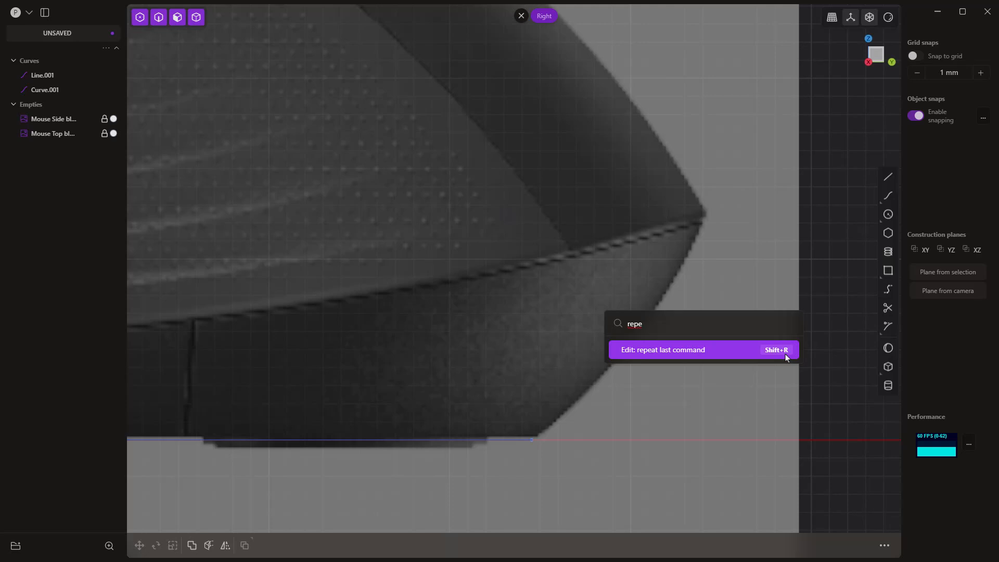
{"action": "left_click", "coordinate": [811, 281]}
{"action": "key", "text": "shift+r"}
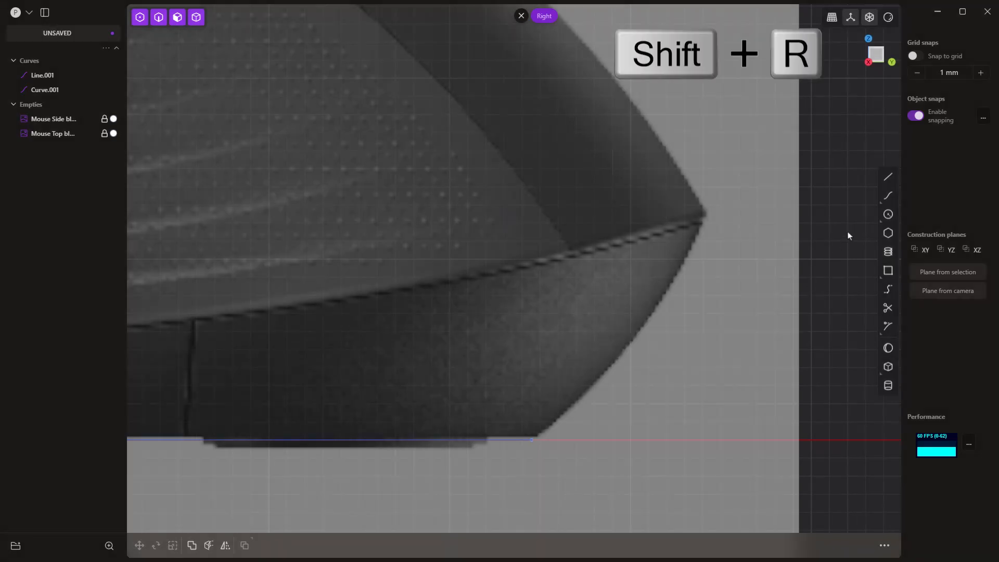
- Draw a three-point spline about 15.7 mm long from the base line's rear end along the lower rear edge to the mouse's rear tip
{"action": "left_click", "coordinate": [888, 195]}
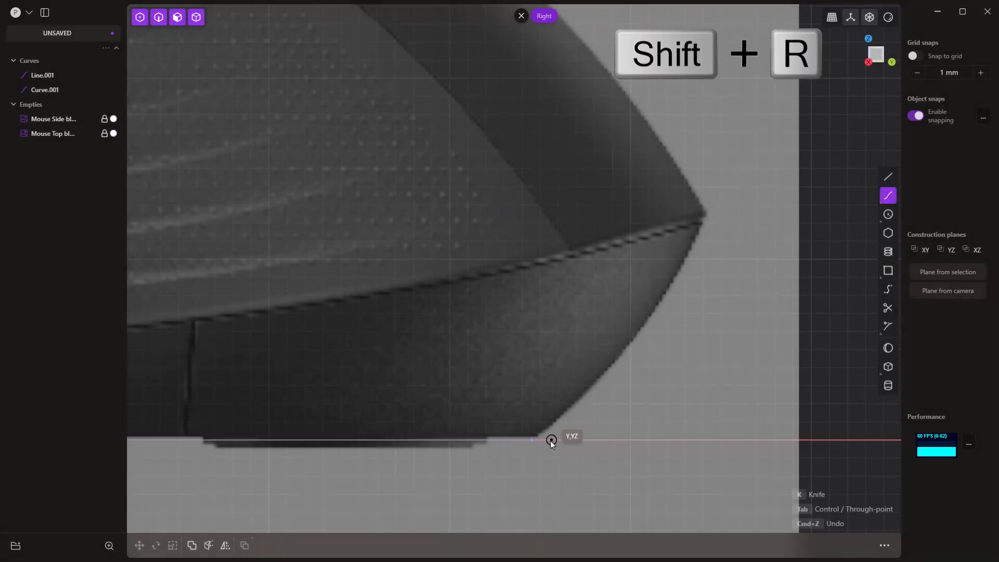
{"action": "left_click", "coordinate": [533, 440]}
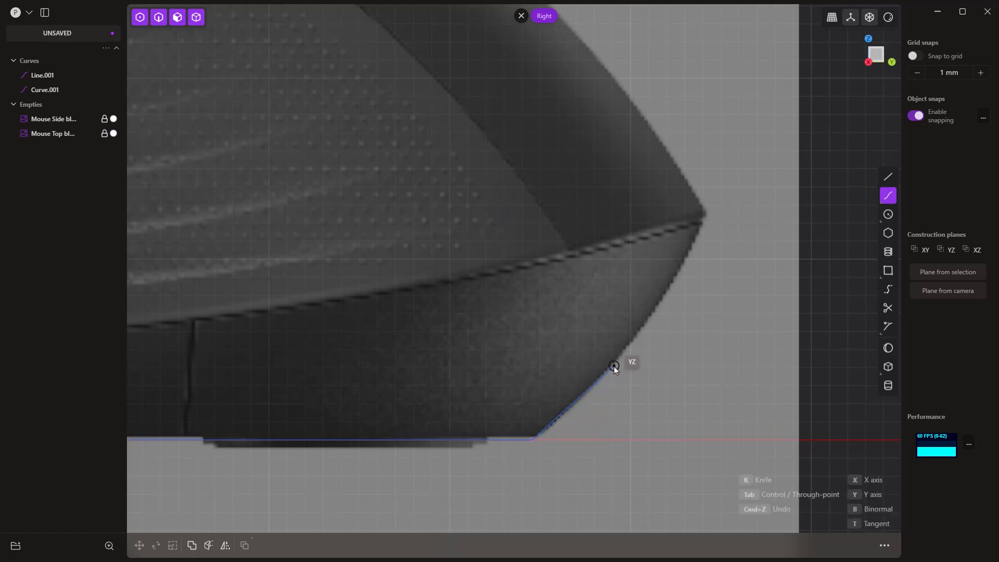
{"action": "key", "text": "ctrl"}
{"action": "left_click", "coordinate": [633, 340]}
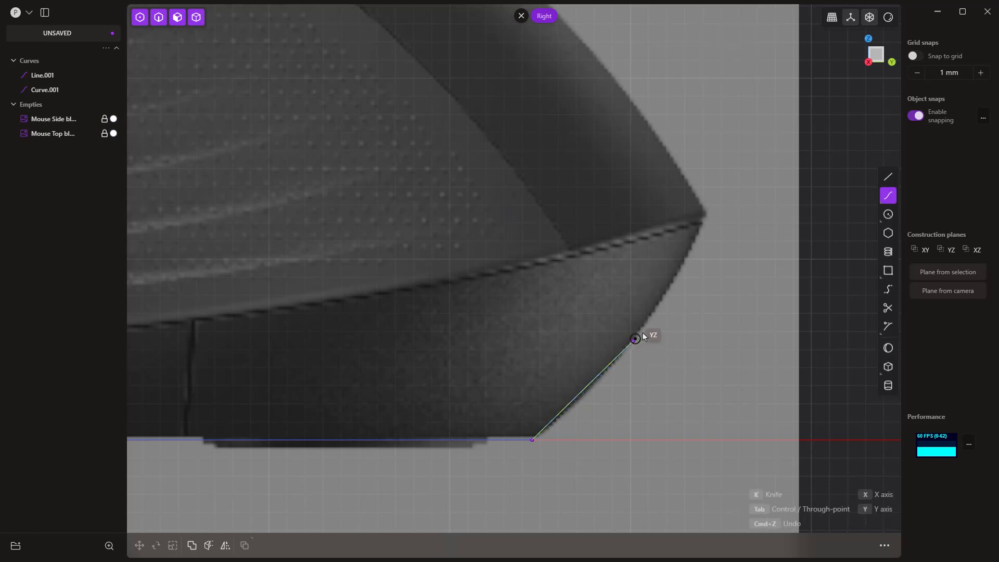
{"action": "left_click", "coordinate": [704, 217]}
{"action": "key", "text": "Return"}
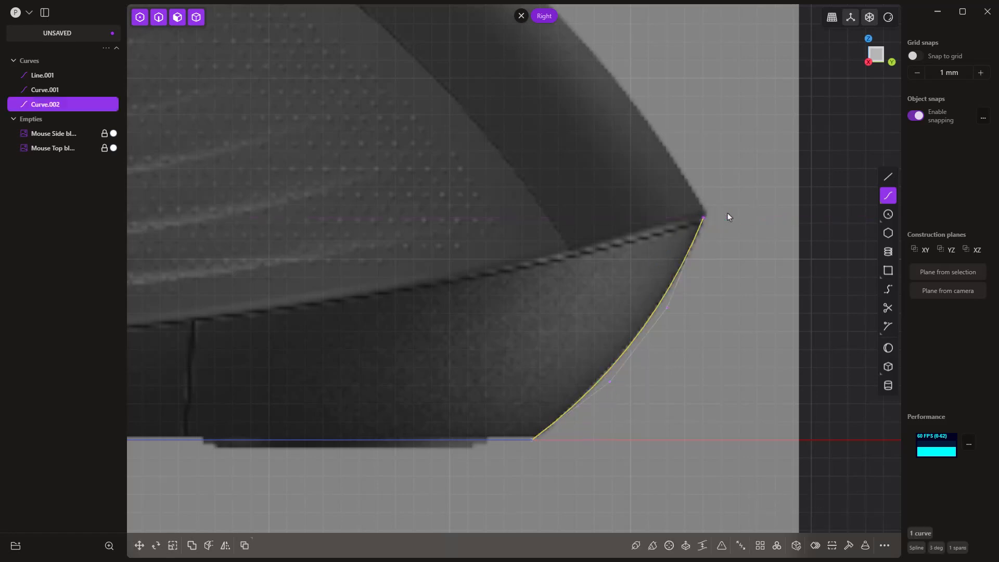
- Draw a four-point spline along the lower seam of the mouse, from the rear tip to the upper end of the front curve
{"action": "scroll", "coordinate": [746, 239], "scroll_direction": "down", "scroll_amount": 2}
{"action": "scroll", "coordinate": [801, 345], "scroll_direction": "down", "scroll_amount": 5}
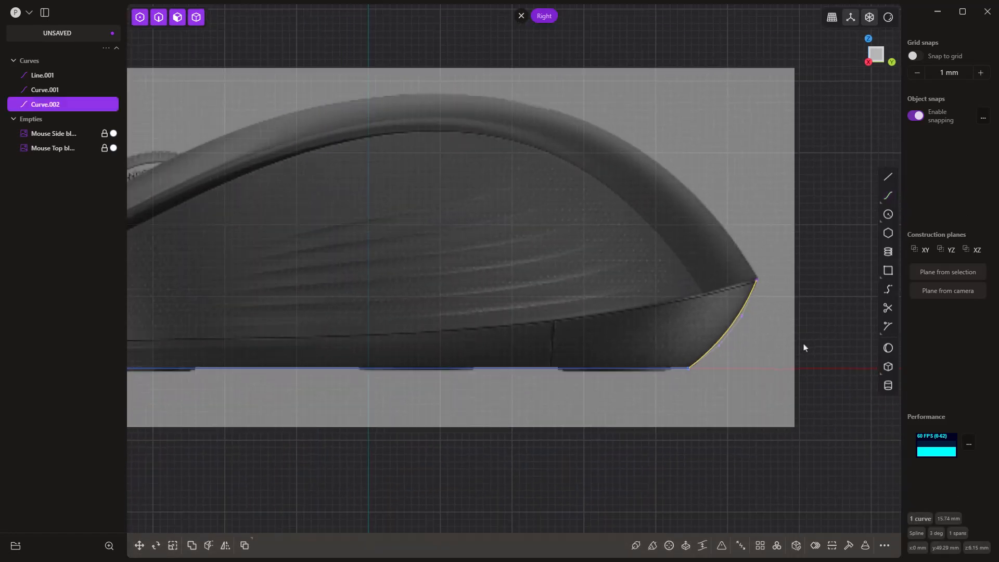
{"action": "key", "text": "shift+r"}
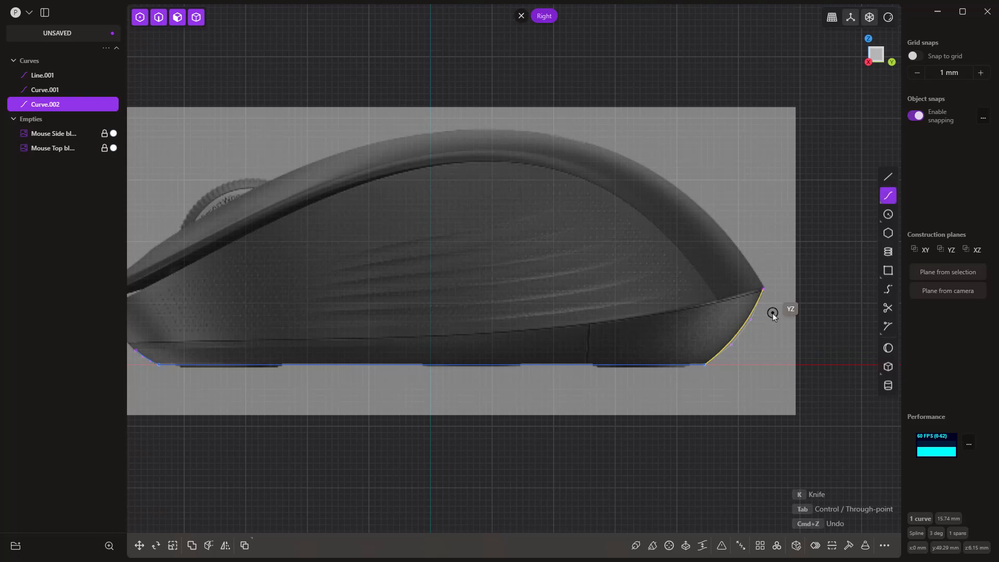
{"action": "left_click", "coordinate": [763, 288]}
{"action": "middle_click_drag", "start_coordinate": [561, 335], "coordinate": [644, 323]}
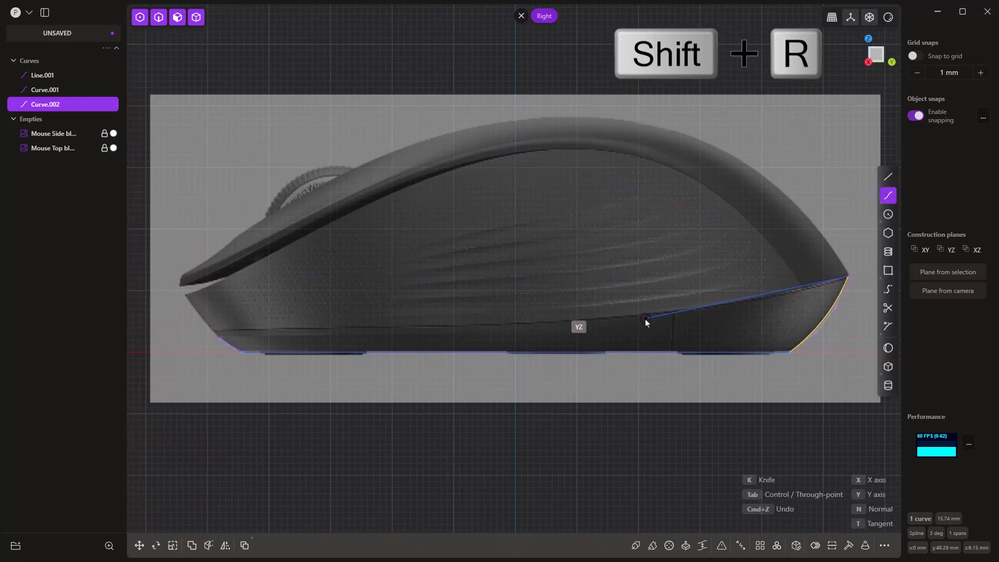
{"action": "left_click", "coordinate": [743, 302]}
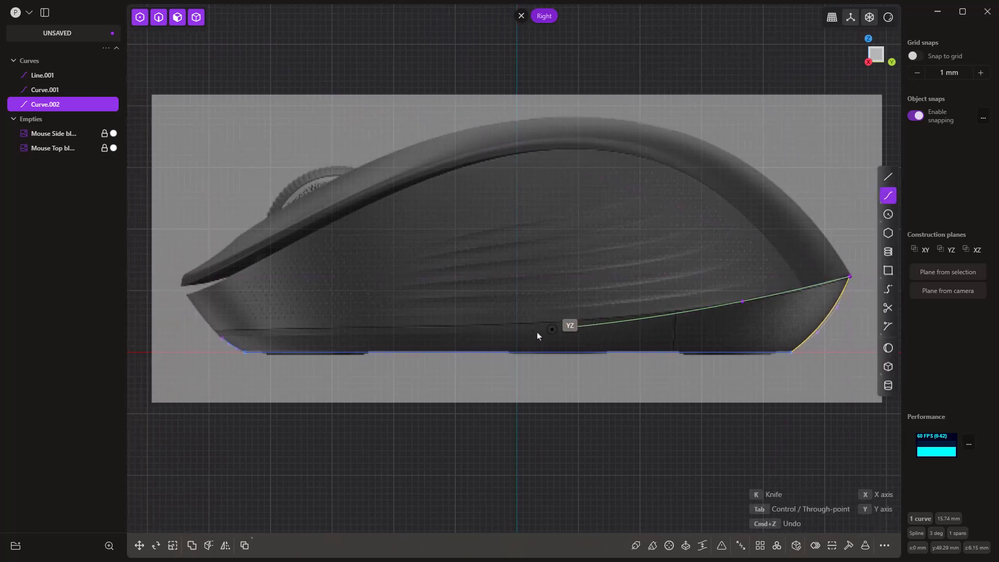
{"action": "left_click", "coordinate": [424, 329]}
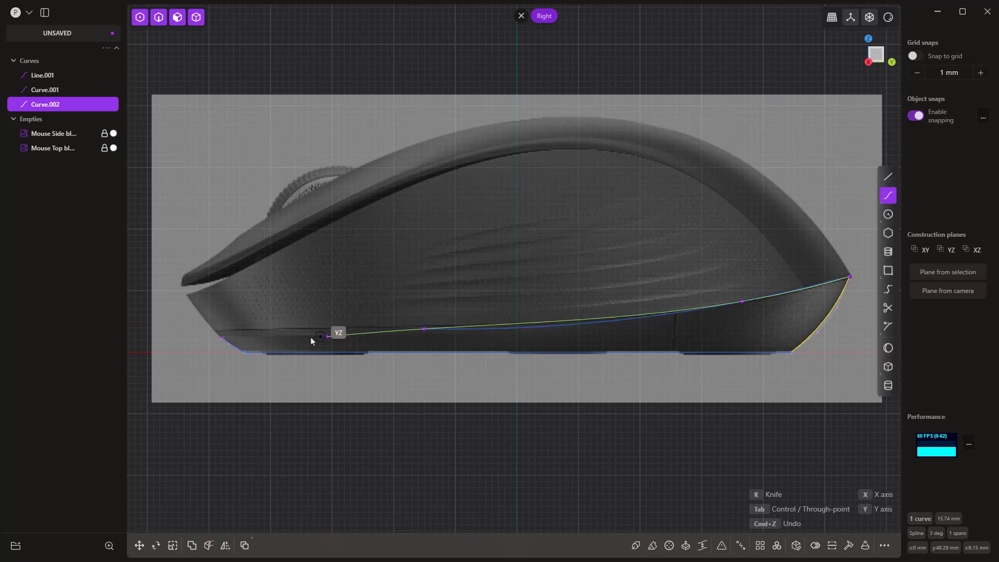
{"action": "left_click", "coordinate": [223, 338]}
{"action": "key", "text": "Return"}
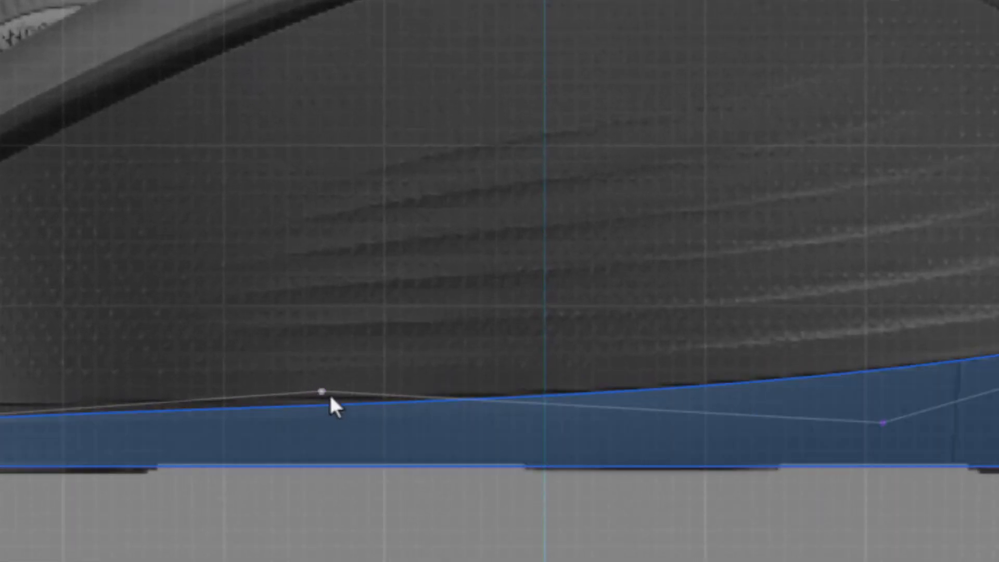
- Lower the seam curve's front control point slightly and raise its rear control point so the curve follows the seam in the image
{"action": "key", "text": "g"}
{"action": "key", "text": "g"}
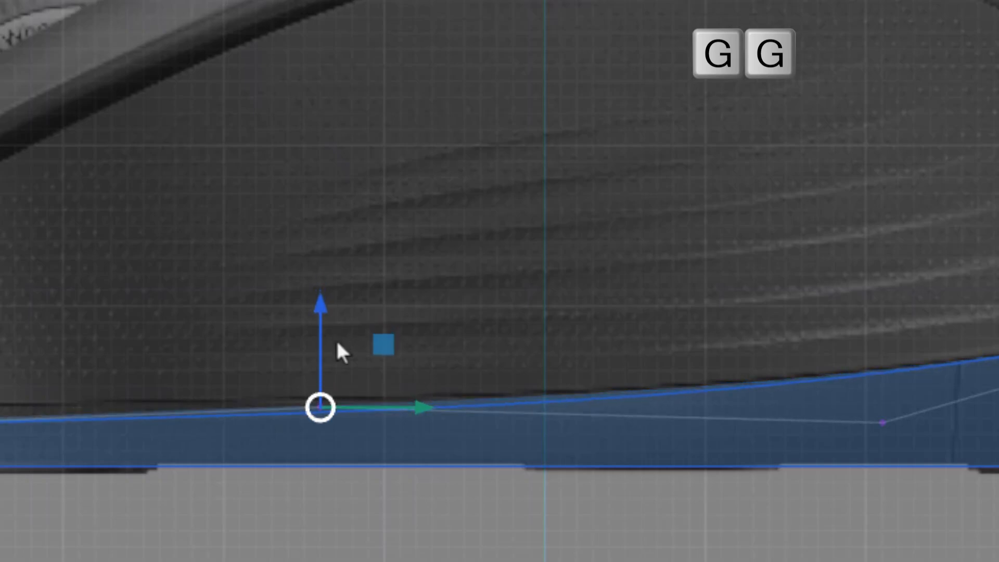
{"action": "left_click", "coordinate": [337, 344]}
{"action": "left_click", "coordinate": [881, 424]}
{"action": "key", "text": "g"}
{"action": "key", "text": "g"}
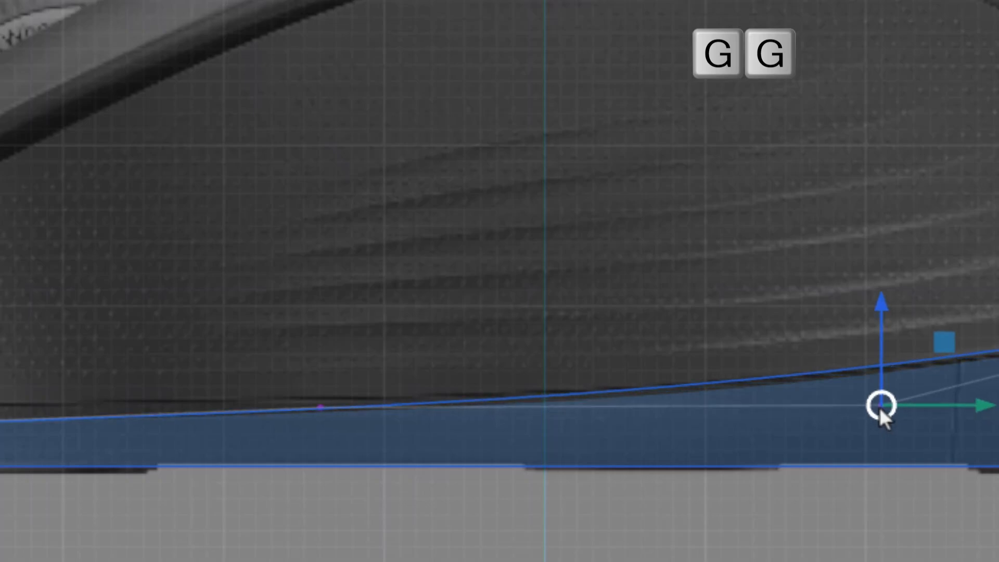
{"action": "left_click", "coordinate": [880, 408]}
{"action": "left_click", "coordinate": [320, 409]}
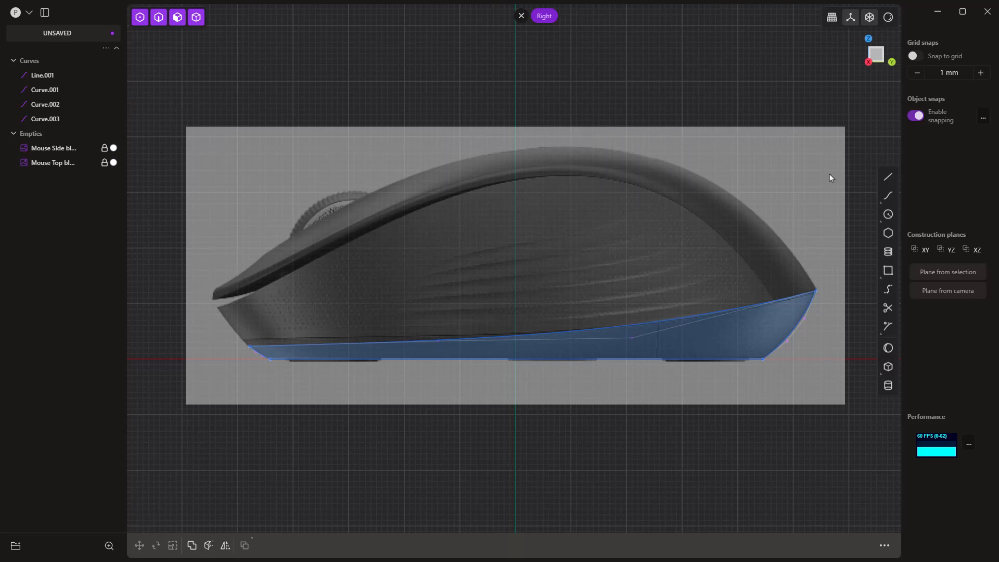
- Draw a five-point spline about 125 mm long over the mouse's top outline, from the rear tip to just beyond the front nose
{"action": "left_click", "coordinate": [815, 290]}
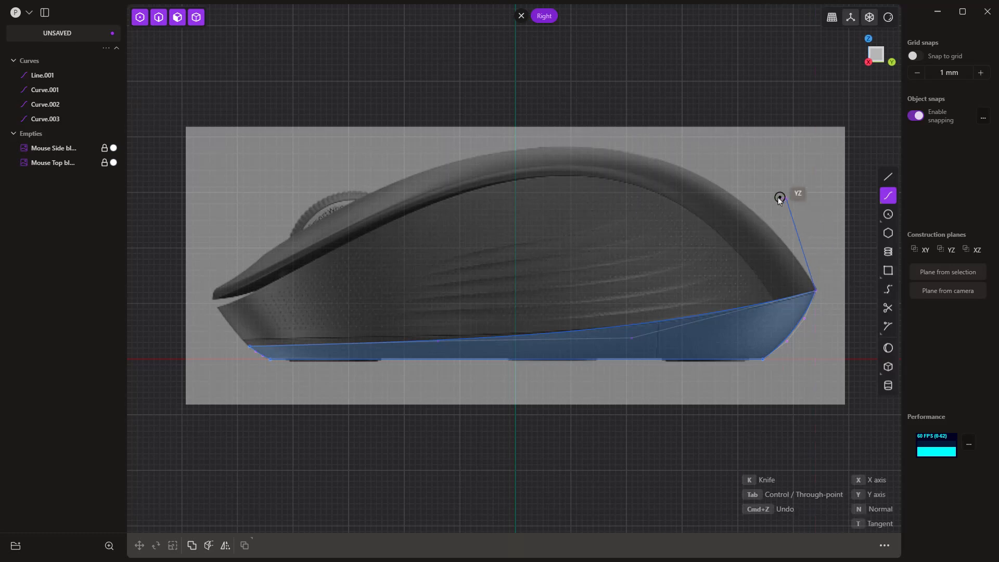
{"action": "left_click", "coordinate": [741, 201], "text": "ctrl"}
{"action": "left_click", "coordinate": [597, 147], "text": "ctrl"}
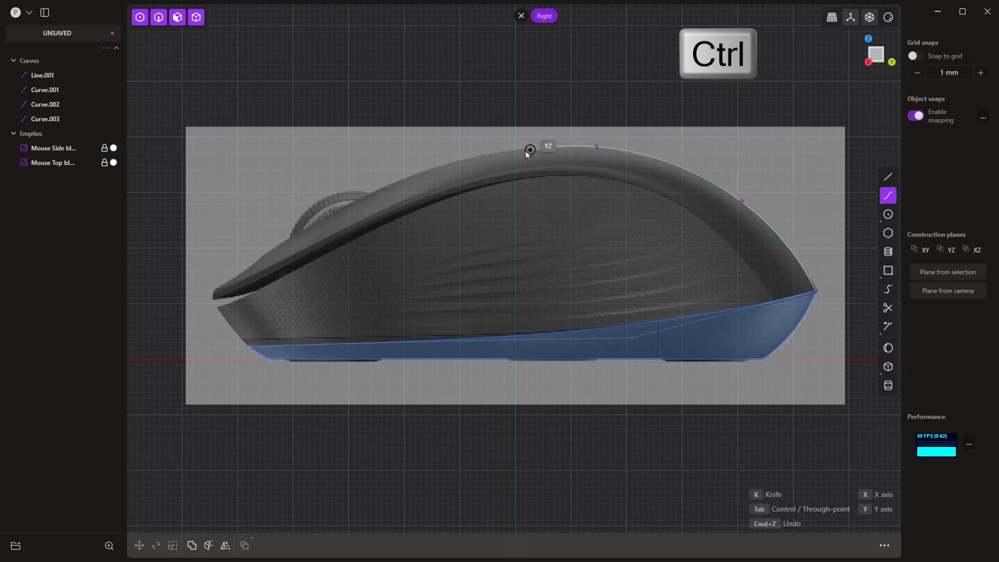
{"action": "left_click", "coordinate": [430, 167], "text": "ctrl"}
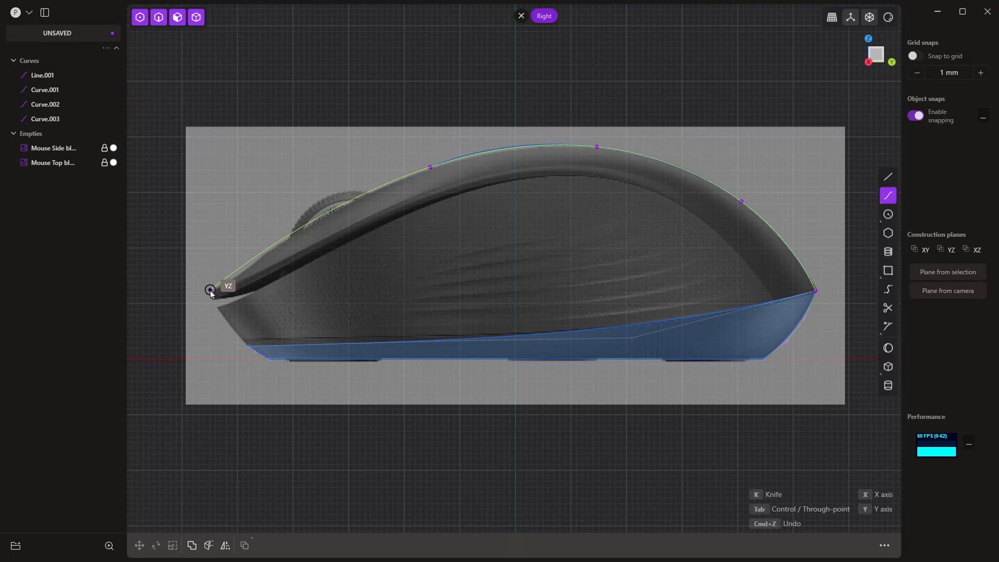
{"action": "left_click", "coordinate": [210, 290]}
{"action": "right_click", "coordinate": [210, 291]}
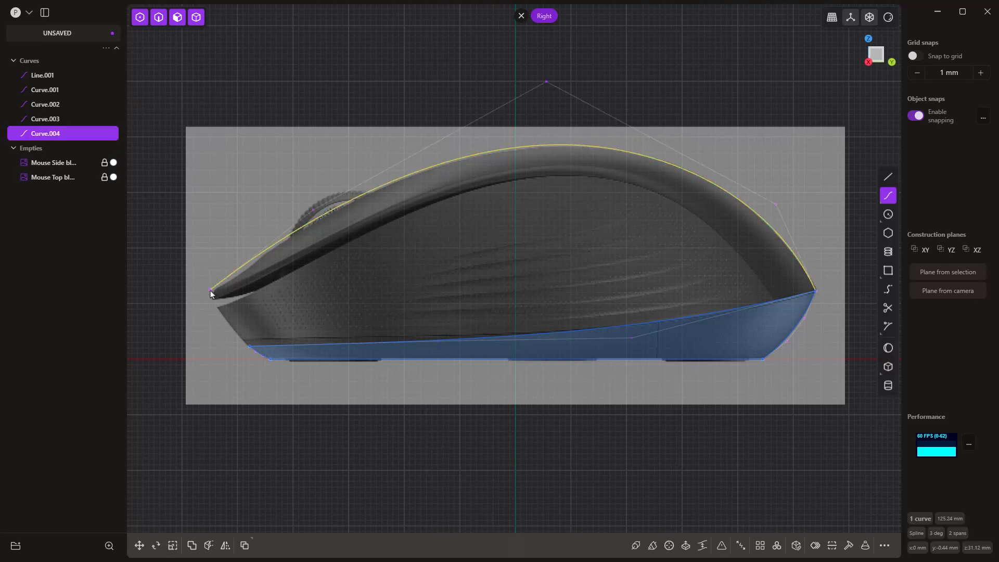
{"action": "scroll", "coordinate": [202, 301], "scroll_direction": "up", "scroll_amount": 4}
{"action": "scroll", "coordinate": [211, 298], "scroll_direction": "up", "scroll_amount": 3}
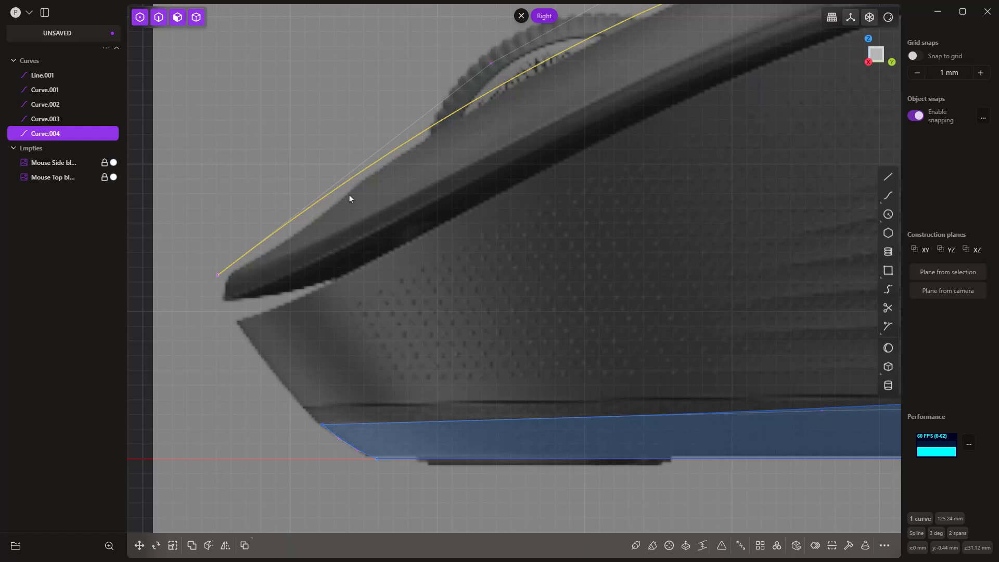
{"action": "scroll", "coordinate": [279, 200], "scroll_direction": "down", "scroll_amount": 5}
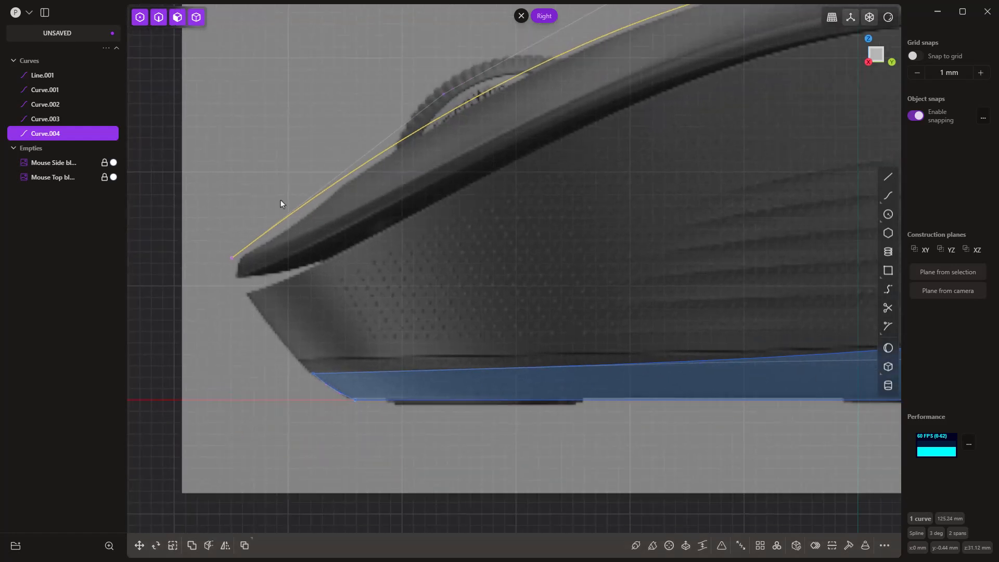
{"action": "scroll", "coordinate": [287, 239], "scroll_direction": "down", "scroll_amount": 2}
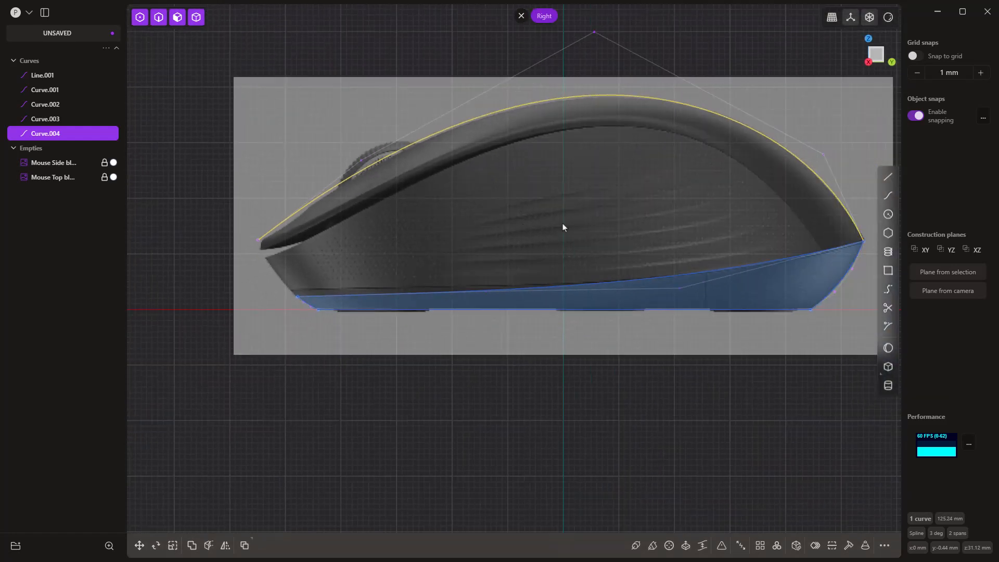
{"action": "scroll", "coordinate": [488, 387], "scroll_direction": "down", "scroll_amount": 1}
{"action": "middle_click_drag", "start_coordinate": [585, 364], "coordinate": [547, 403], "text": "shift"}
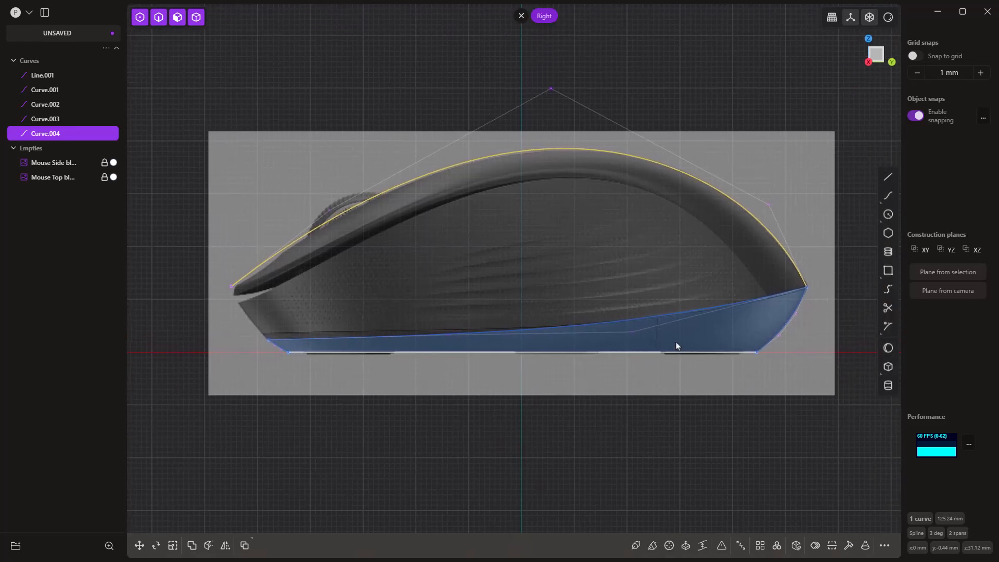
- Draw a wavy test spline about 61 mm long in the empty area above the mouse's rear, and delete it
{"action": "mouse_move", "coordinate": [888, 202]}
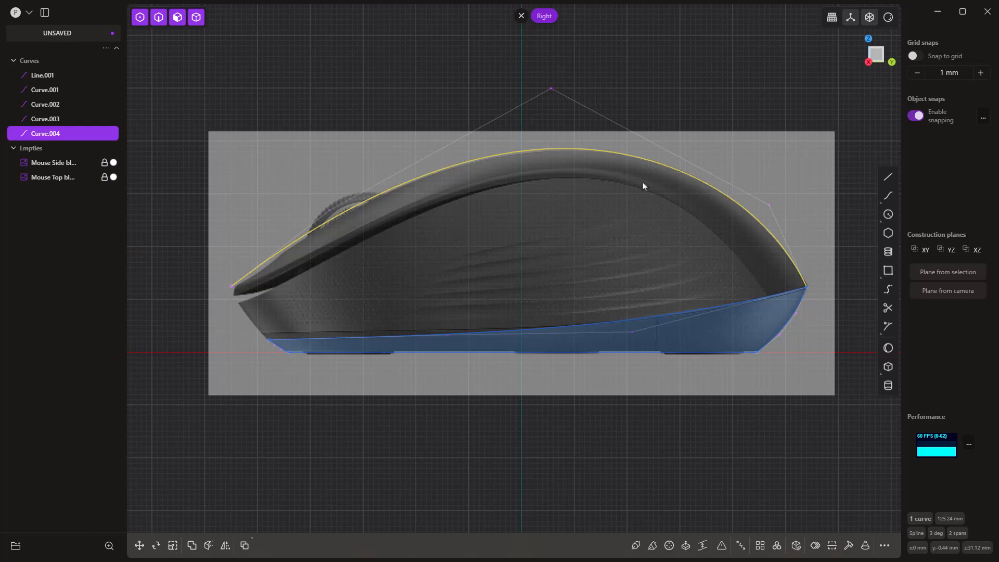
{"action": "left_click", "coordinate": [887, 195]}
{"action": "left_click", "coordinate": [813, 113]}
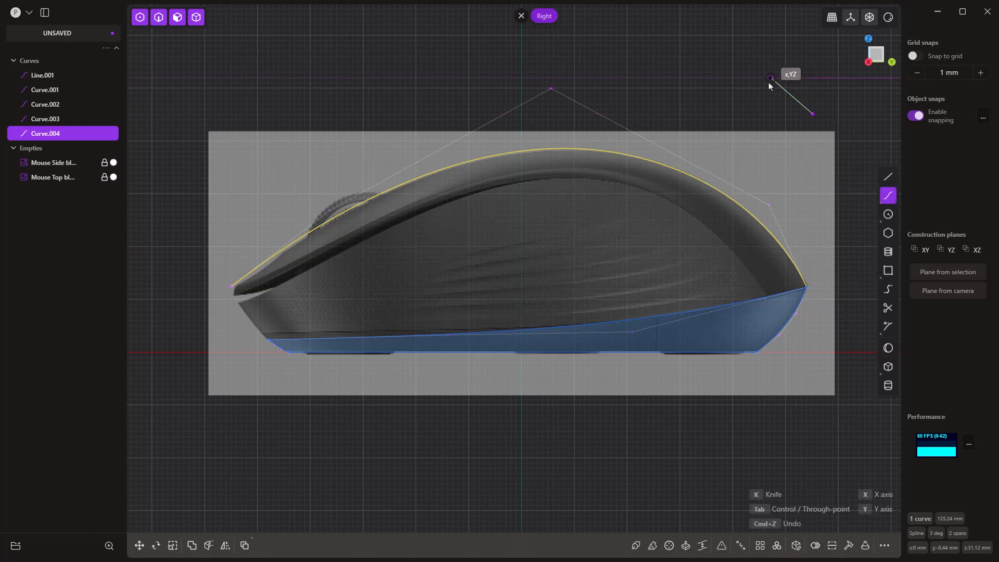
{"action": "left_click", "coordinate": [771, 78]}
{"action": "left_click", "coordinate": [741, 108]}
{"action": "left_click", "coordinate": [715, 84]}
{"action": "left_click", "coordinate": [663, 101]}
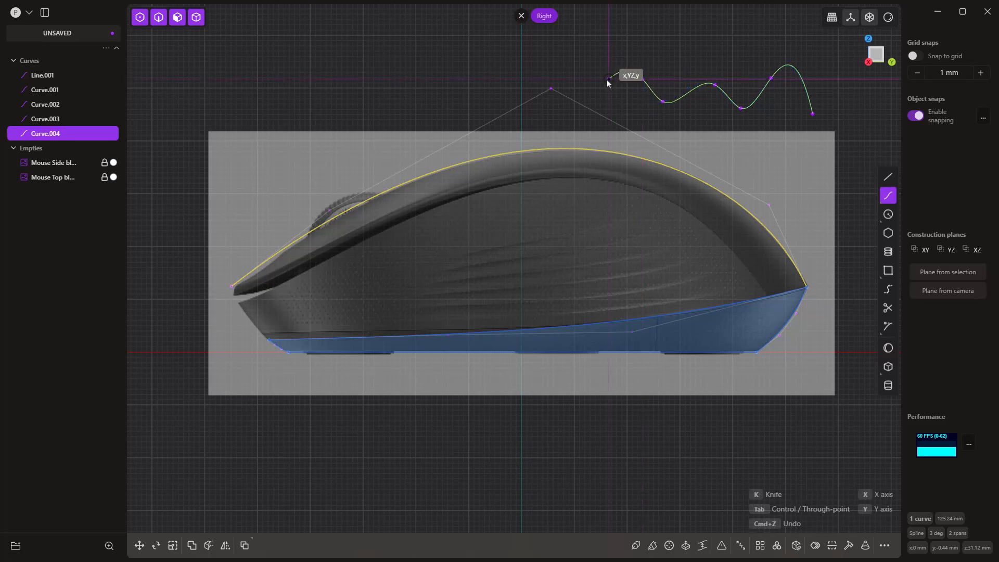
{"action": "left_click", "coordinate": [576, 62]}
{"action": "key", "text": "Return"}
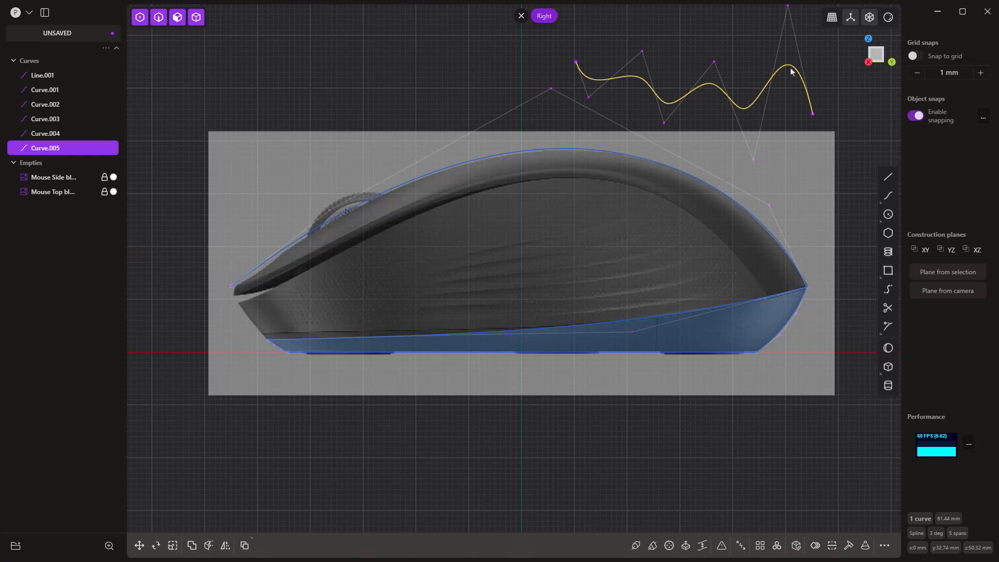
{"action": "key", "text": "Delete"}
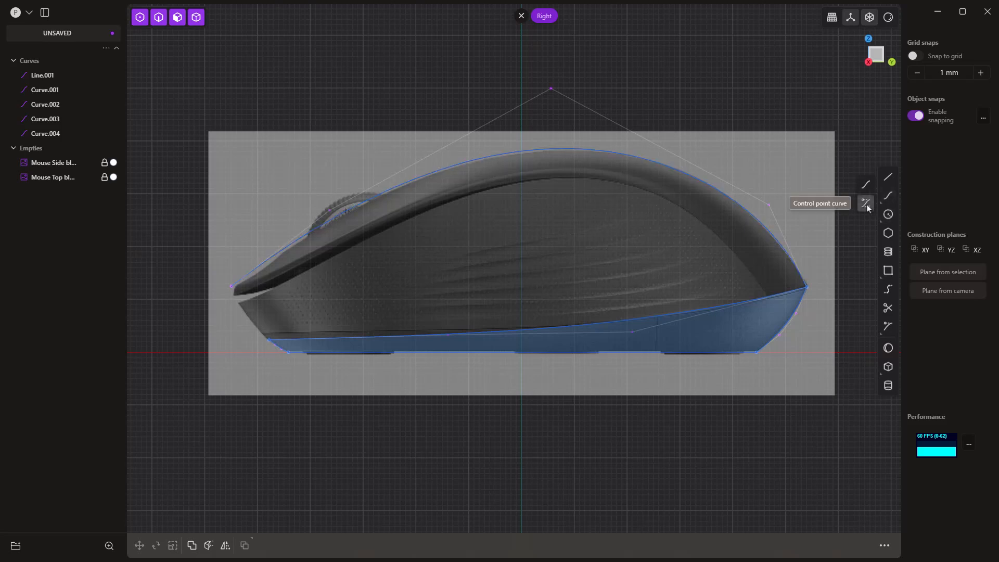
- Draw a test control point curve about 115 mm long from the rear tip over the mouse's top outline, and delete it
{"action": "left_click", "coordinate": [865, 203]}
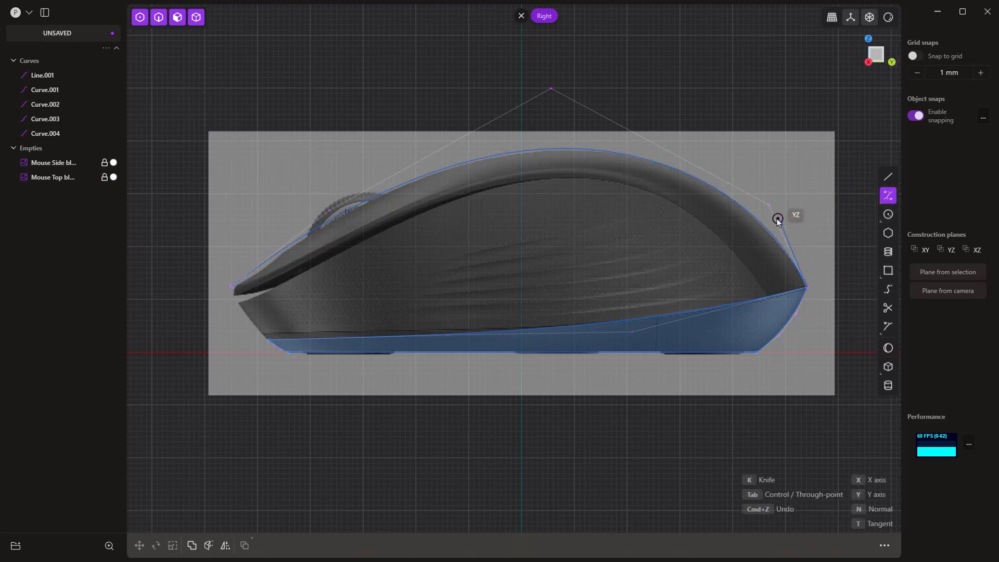
{"action": "left_click", "coordinate": [761, 211]}
{"action": "left_click", "coordinate": [687, 162]}
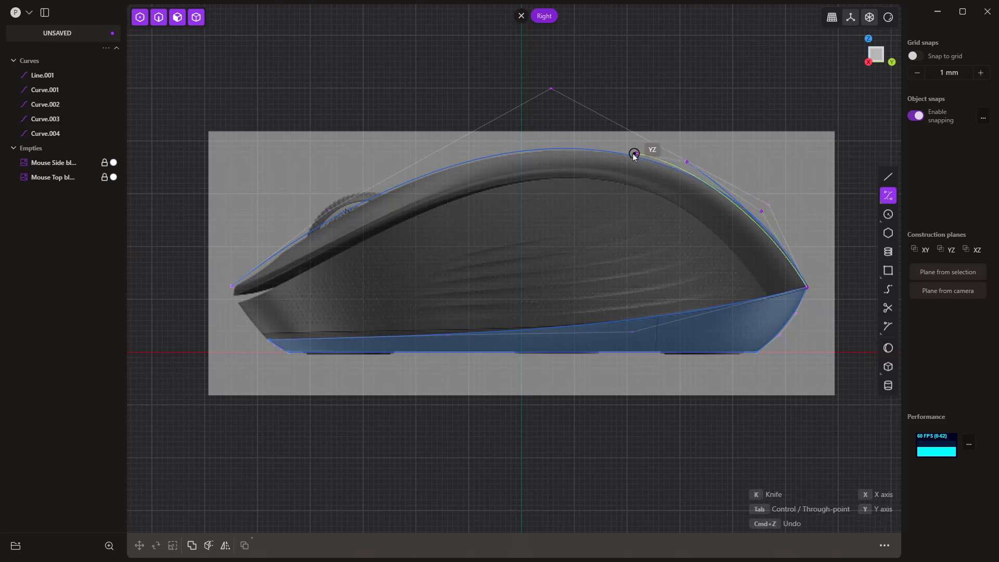
{"action": "left_click", "coordinate": [589, 146]}
{"action": "left_click", "coordinate": [486, 149]}
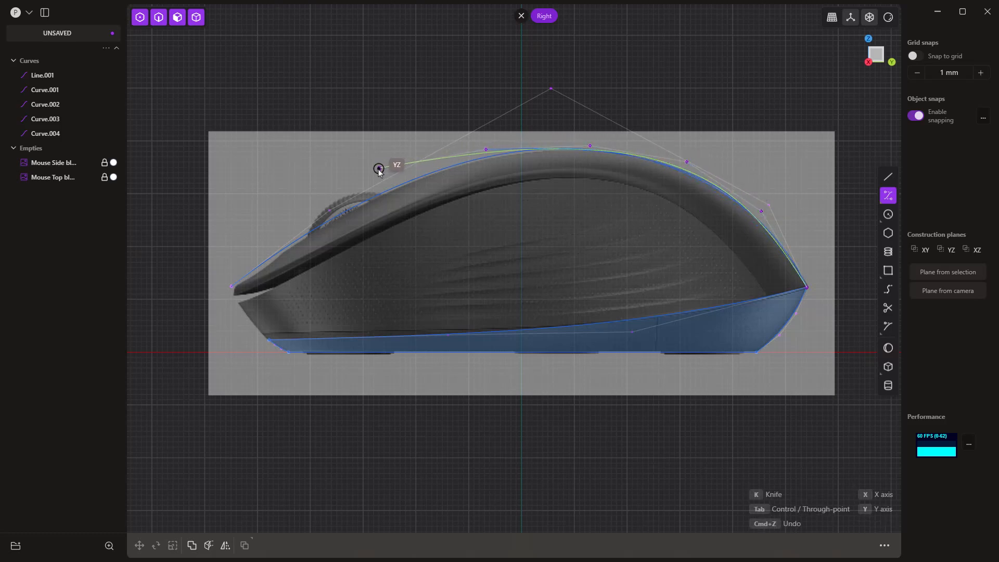
{"action": "left_click", "coordinate": [368, 180]}
{"action": "left_click", "coordinate": [275, 245]}
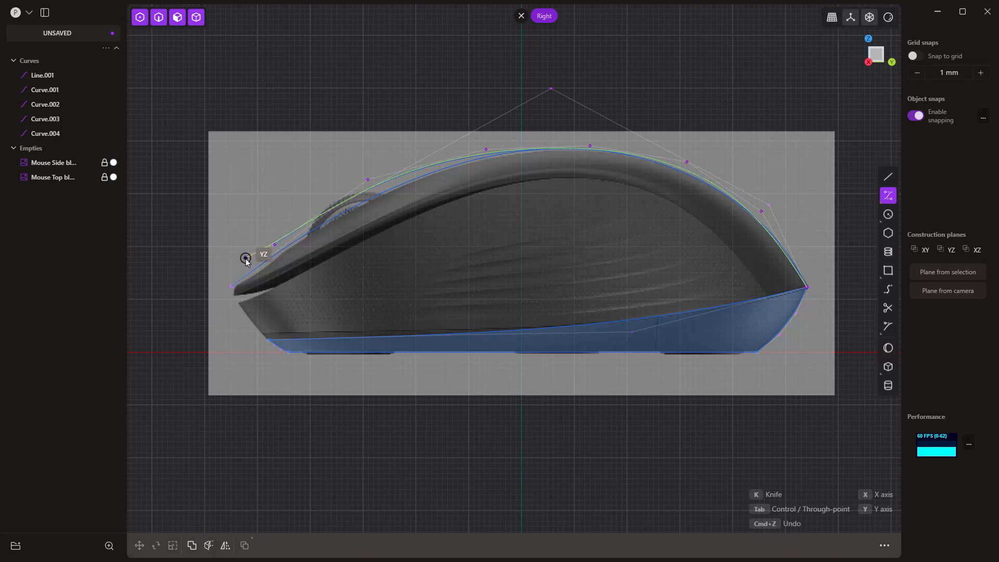
{"action": "key", "text": "Return"}
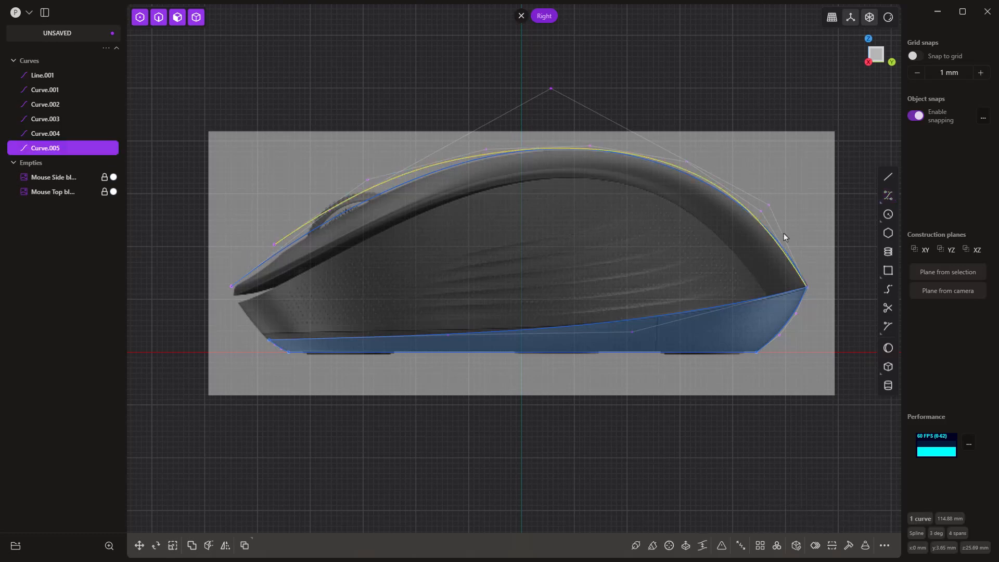
{"action": "key", "text": "Delete"}
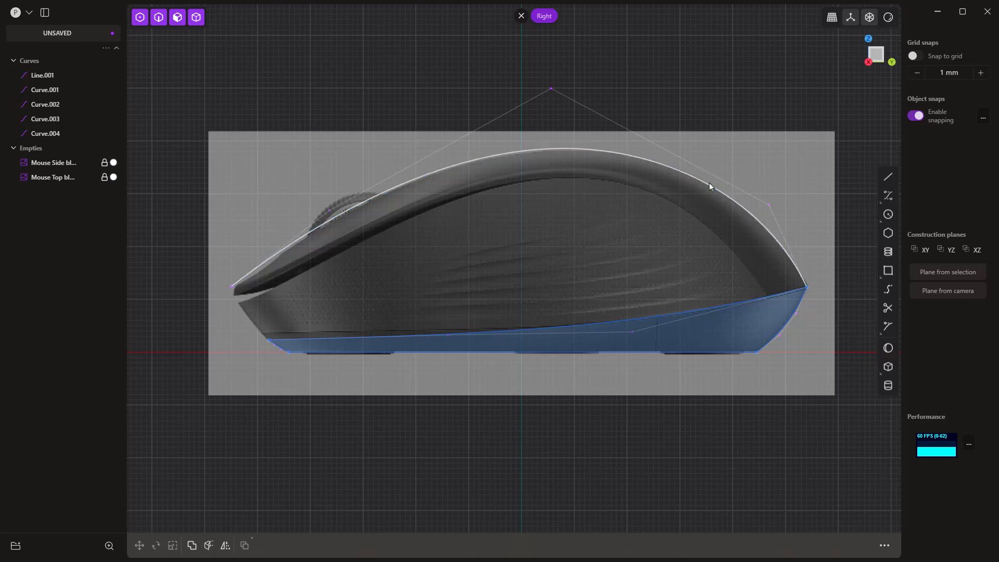
- Draw a three-point spline about 12.5 mm long down the mouse's front edge, from the nose tip to the seam curve's front end
{"action": "mouse_move", "coordinate": [887, 198]}
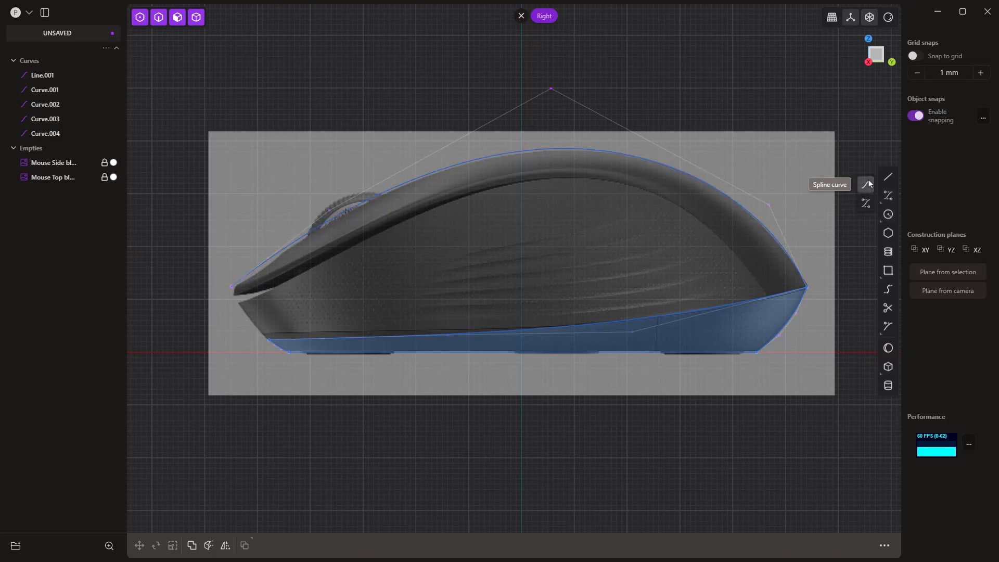
{"action": "left_click", "coordinate": [867, 183]}
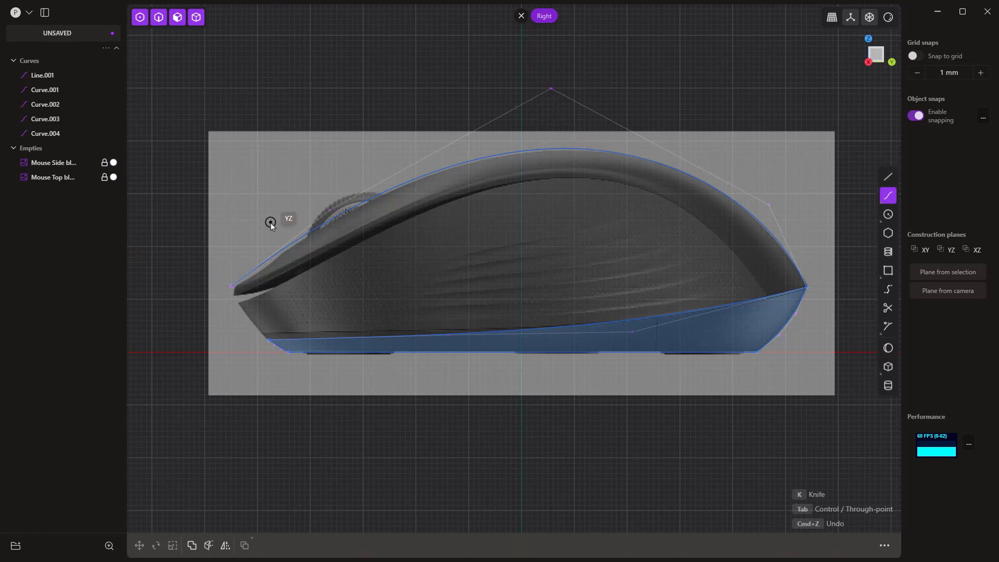
{"action": "scroll", "coordinate": [224, 290], "scroll_direction": "up", "scroll_amount": 3}
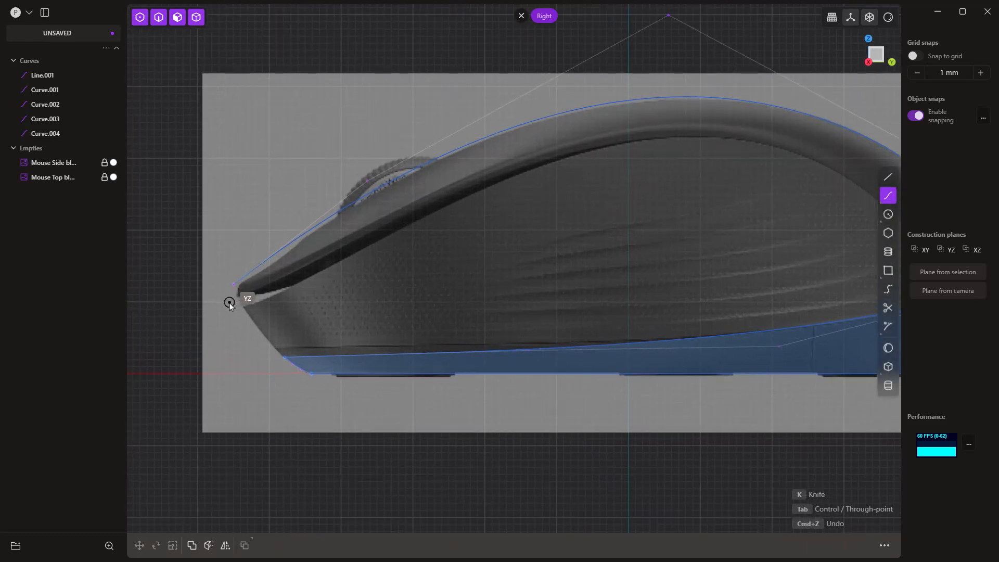
{"action": "scroll", "coordinate": [229, 303], "scroll_direction": "up", "scroll_amount": 2}
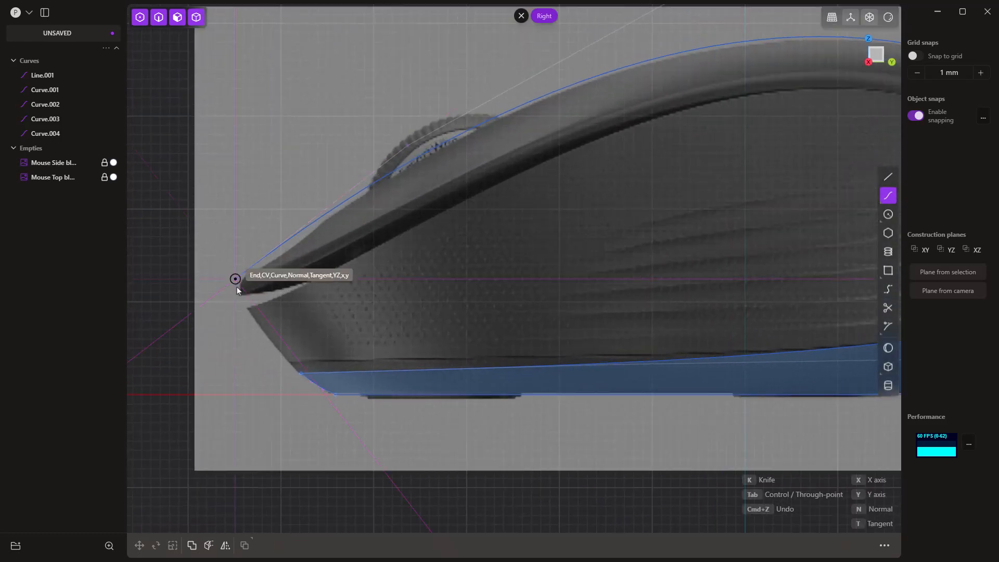
{"action": "left_click", "coordinate": [235, 279]}
{"action": "key", "text": "ctrl"}
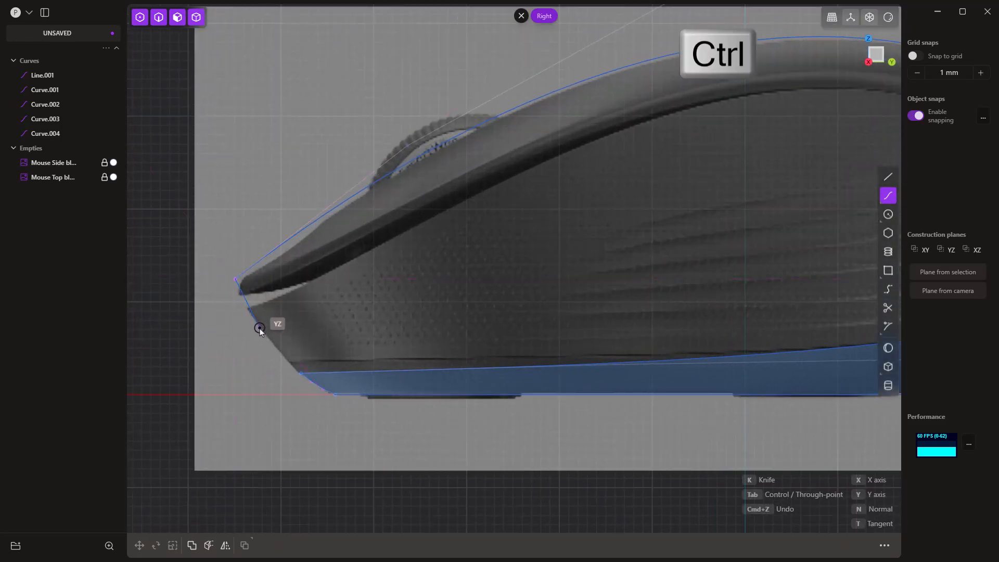
{"action": "left_click", "coordinate": [262, 329], "text": "ctrl"}
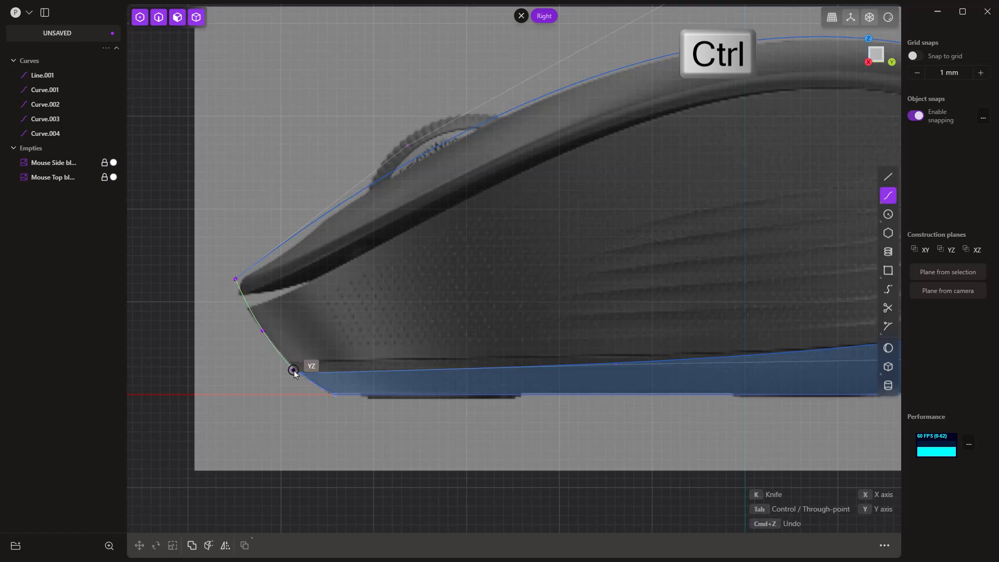
{"action": "left_click", "coordinate": [300, 373]}
{"action": "right_click", "coordinate": [293, 392]}
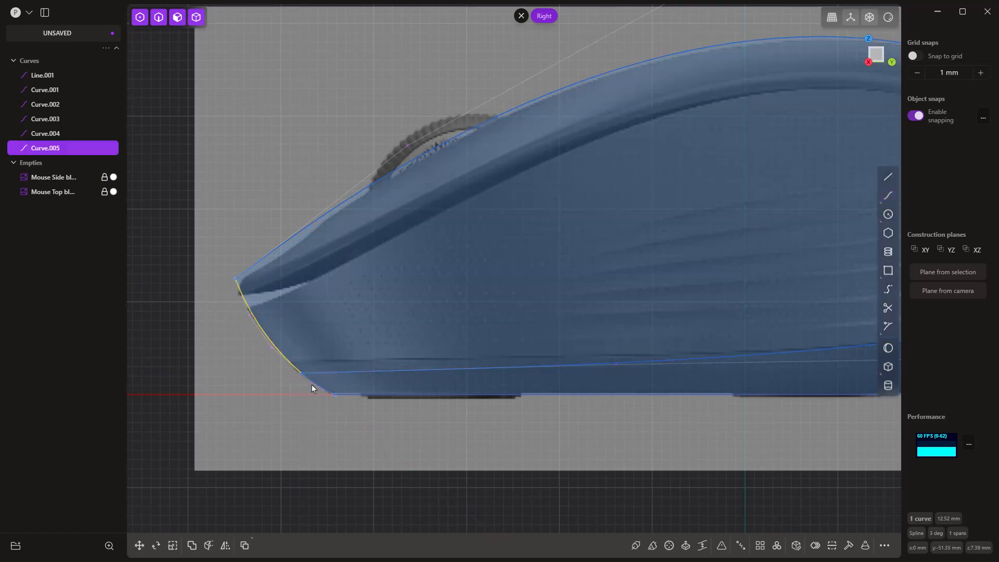
- Select the three coincident curve endpoints at the seam's front end and move them about -0.2 mm along Y to match the image edge
{"action": "scroll", "coordinate": [313, 381], "scroll_direction": "up", "scroll_amount": 6}
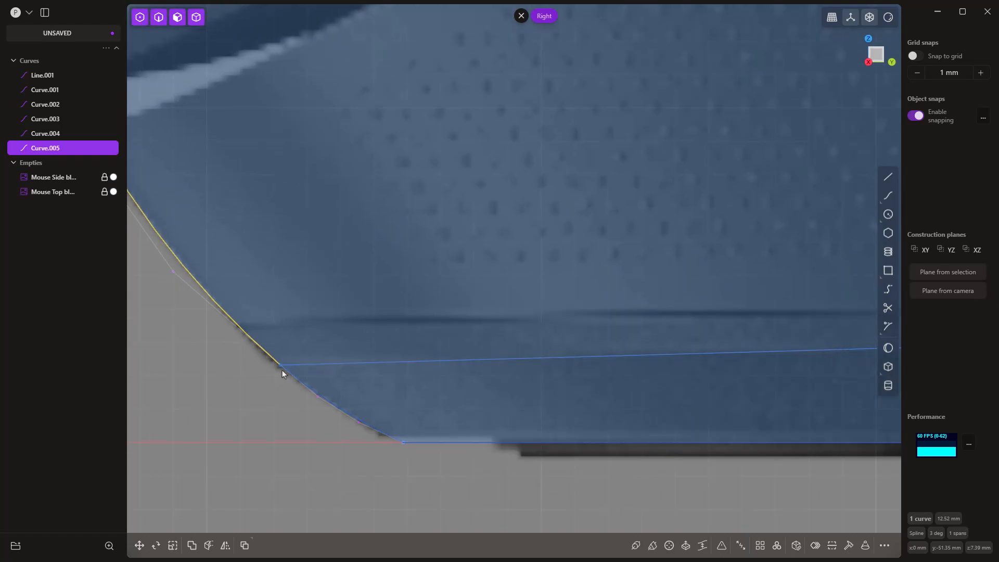
{"action": "key", "text": "Escape"}
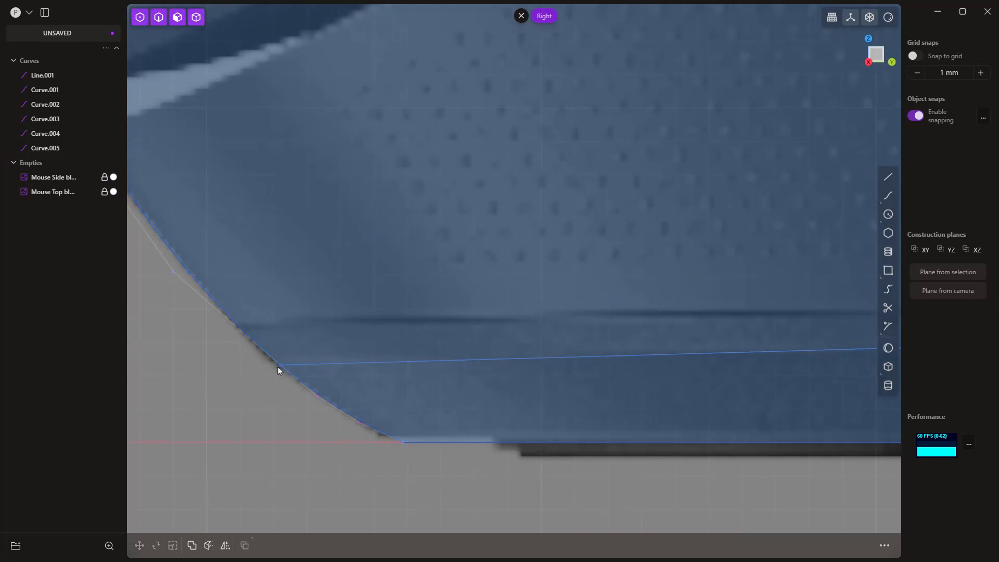
{"action": "scroll", "coordinate": [279, 369], "scroll_direction": "up", "scroll_amount": 3}
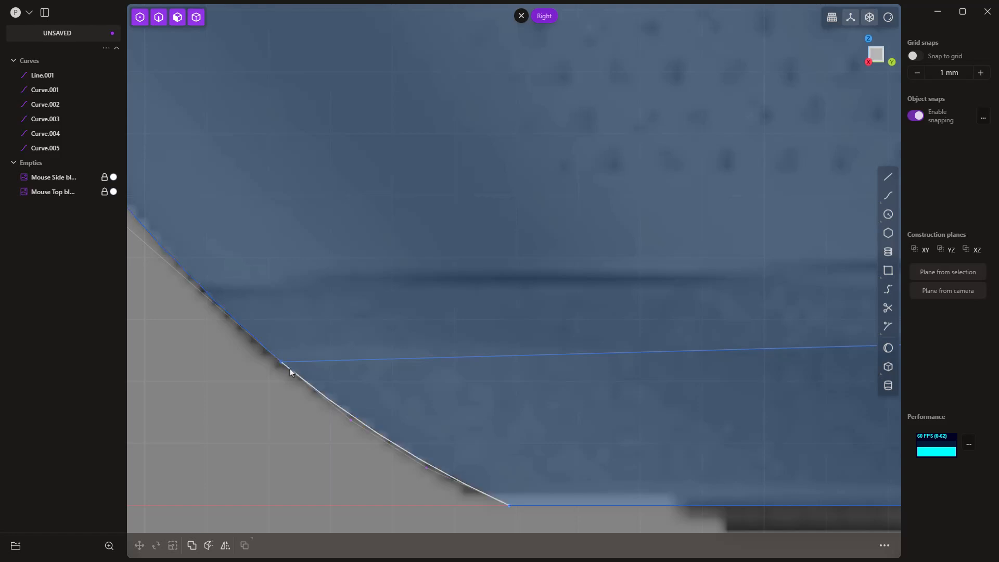
{"action": "left_click_drag", "start_coordinate": [300, 385], "coordinate": [286, 371]}
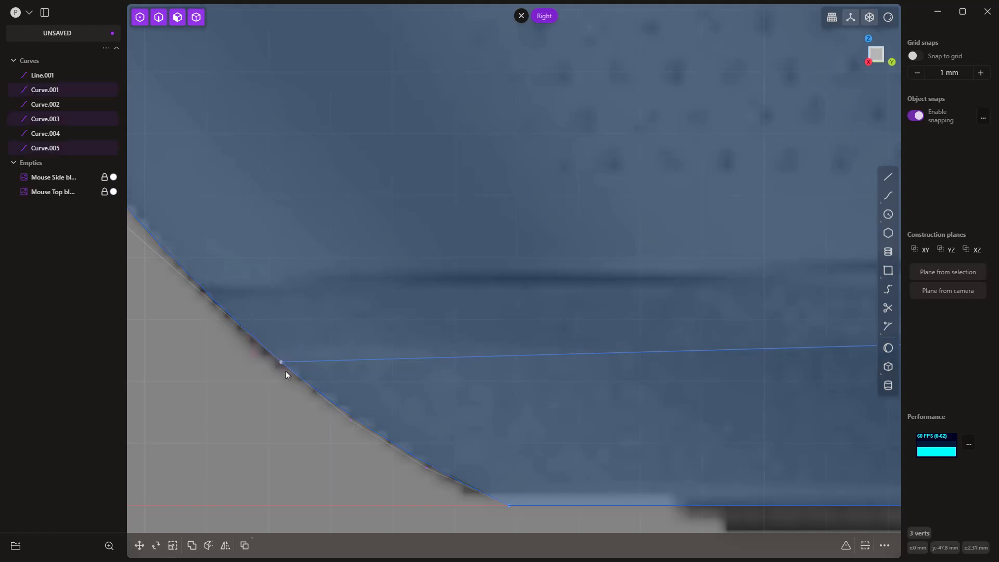
{"action": "scroll", "coordinate": [281, 361], "scroll_direction": "down", "scroll_amount": 2}
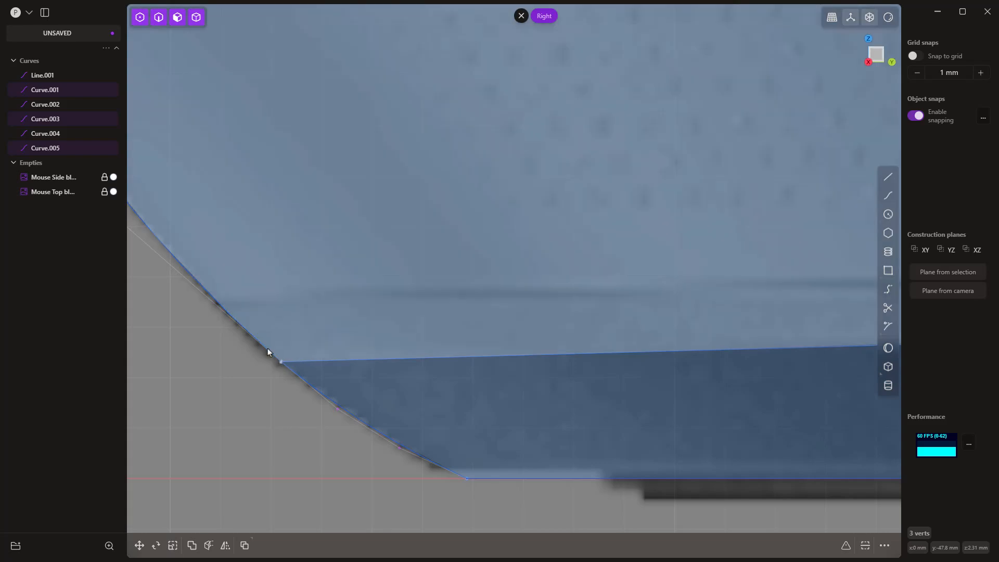
{"action": "key", "text": "g"}
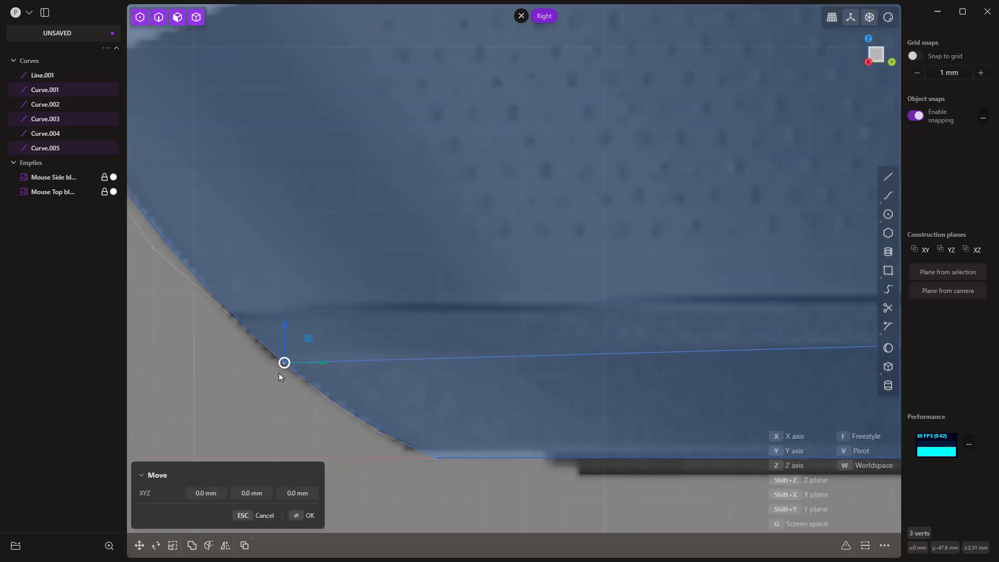
{"action": "key", "text": "g"}
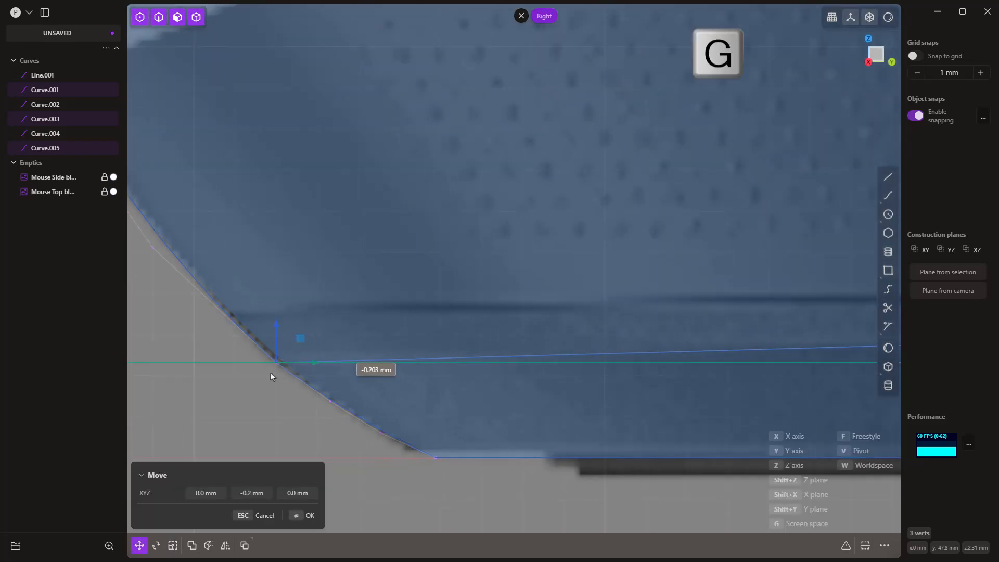
{"action": "left_click", "coordinate": [270, 373]}
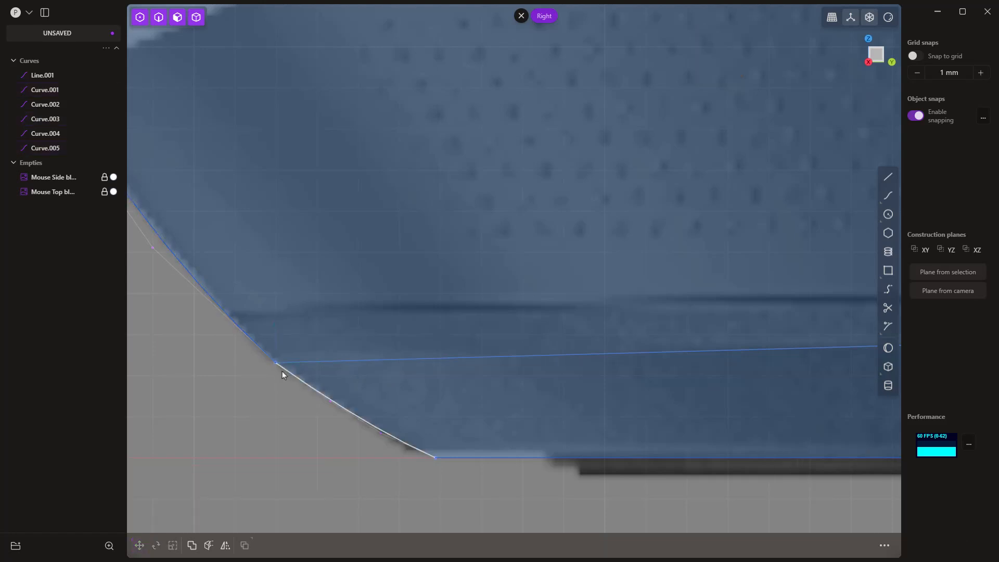
{"action": "key", "text": "l"}
{"action": "left_click", "coordinate": [276, 362]}
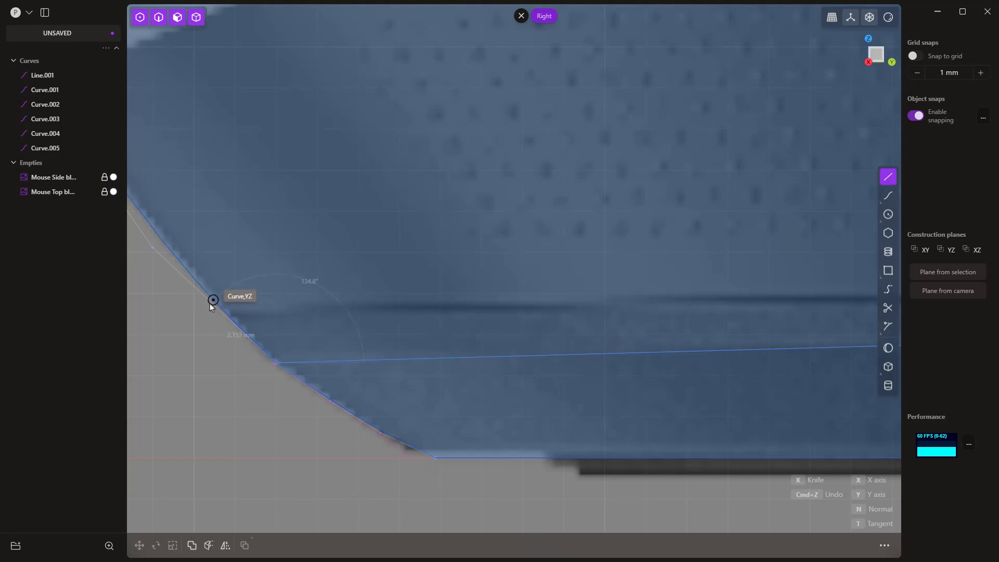
{"action": "key", "text": "Escape"}
- Draw a five-point spline about 114 mm long over the side panel's upper edge, from the seam curve near the rear to the nose tip
{"action": "scroll", "coordinate": [279, 372], "scroll_direction": "down", "scroll_amount": 8}
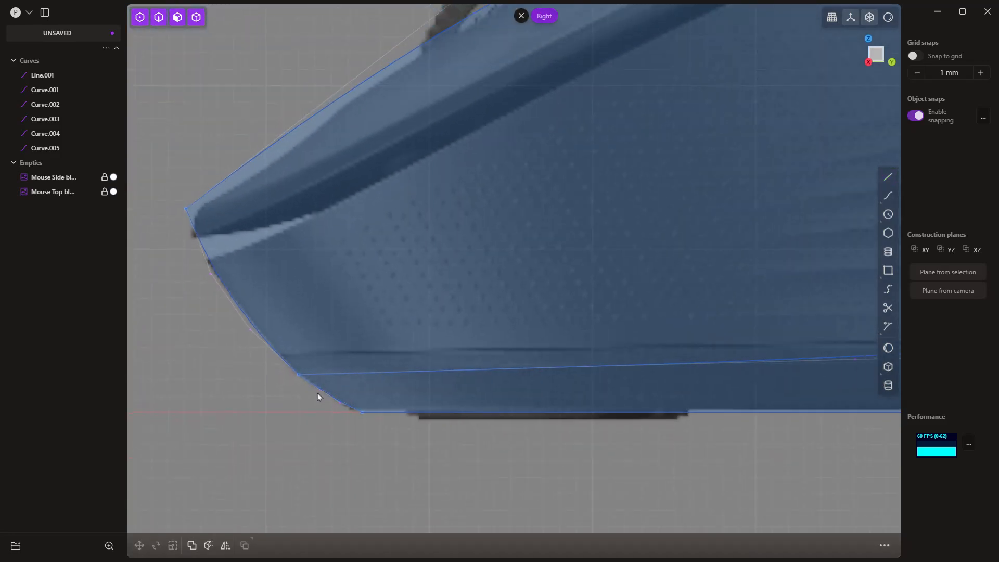
{"action": "scroll", "coordinate": [299, 405], "scroll_direction": "down", "scroll_amount": 5}
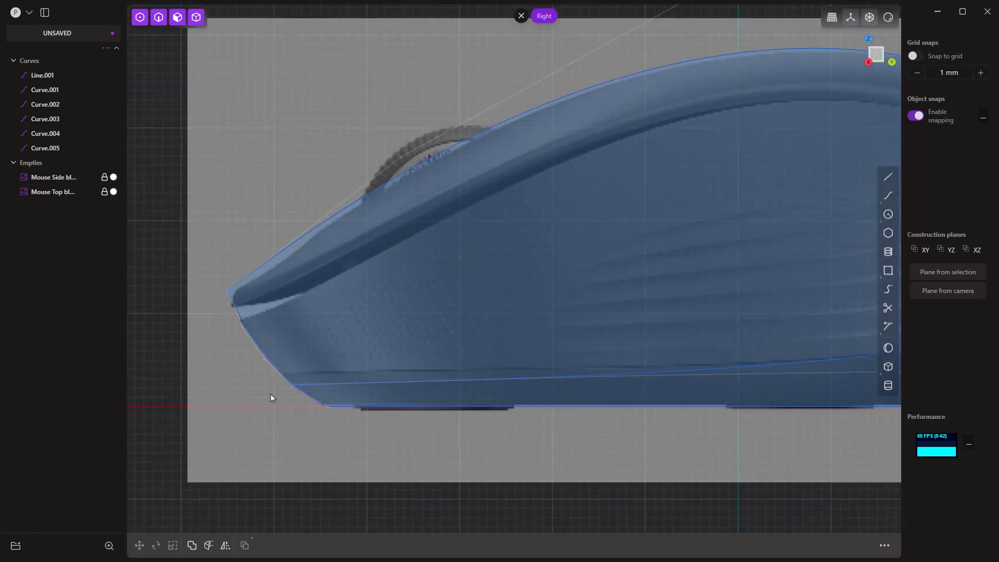
{"action": "scroll", "coordinate": [270, 397], "scroll_direction": "down", "scroll_amount": 6}
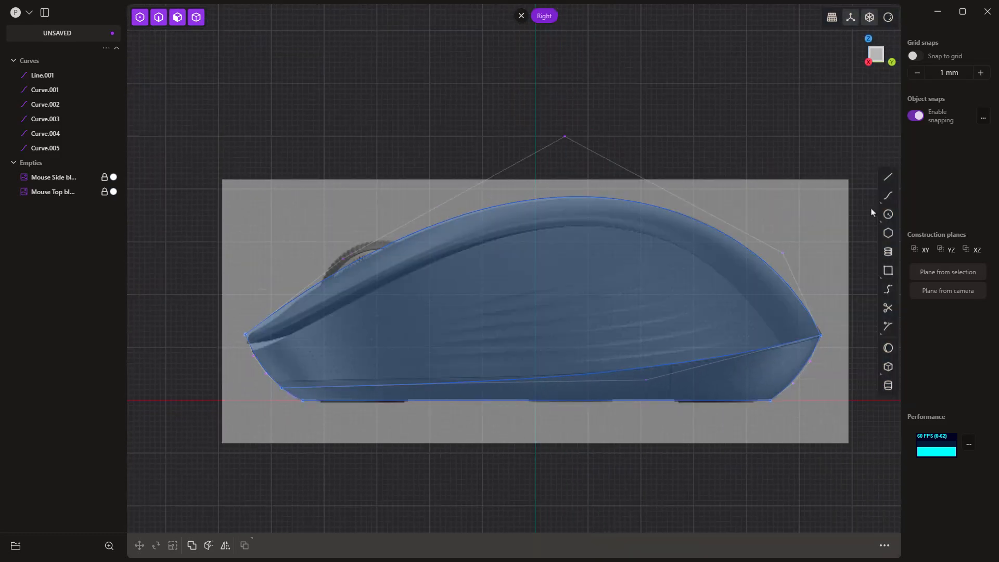
{"action": "left_click", "coordinate": [888, 195]}
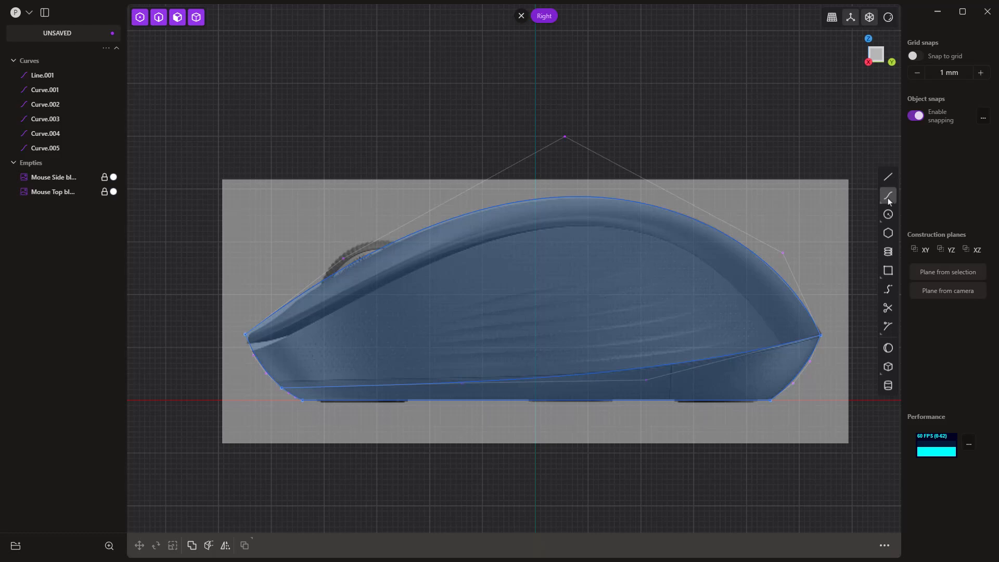
{"action": "left_click", "coordinate": [783, 344]}
{"action": "left_click", "coordinate": [729, 280]}
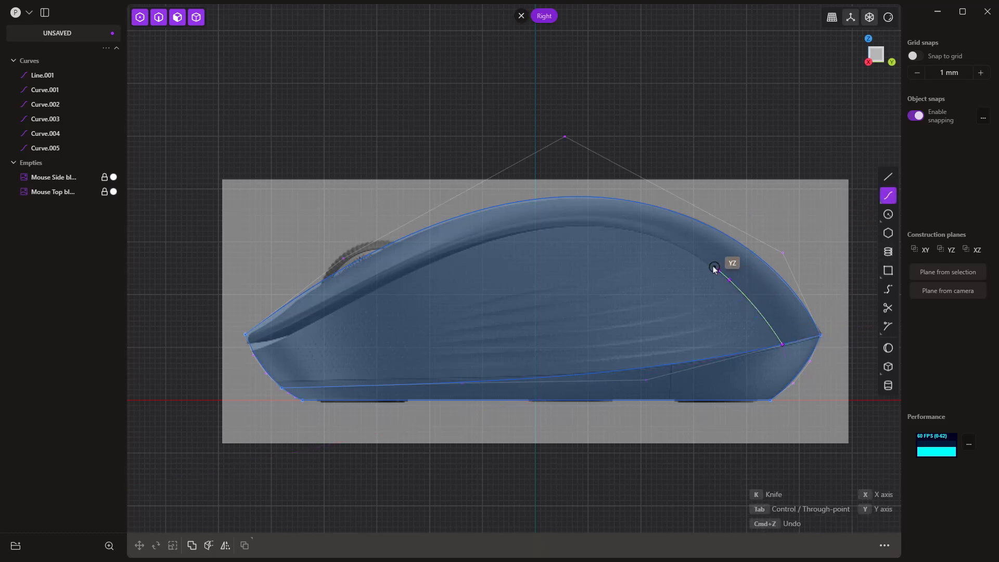
{"action": "left_click", "coordinate": [634, 231]}
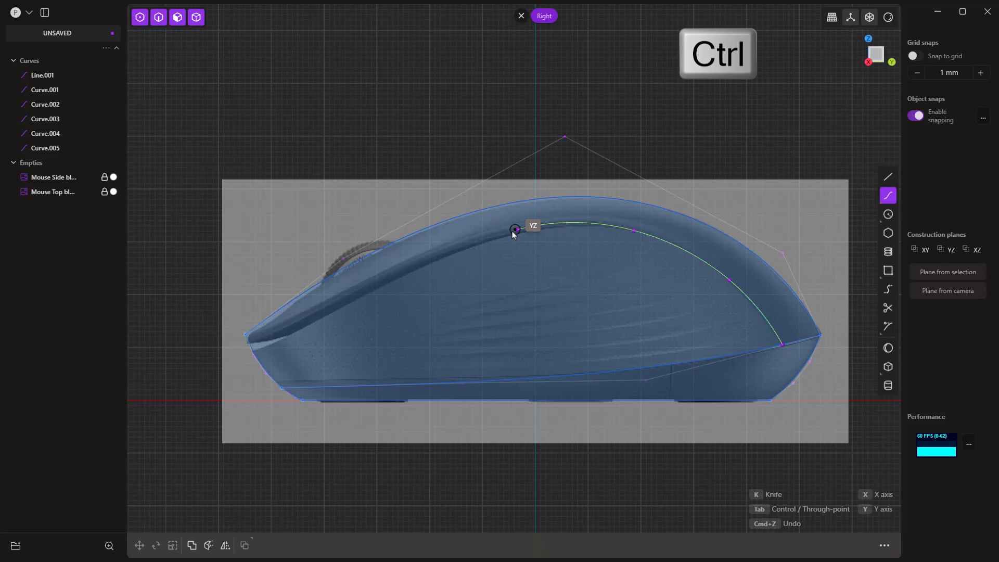
{"action": "left_click", "coordinate": [485, 235]}
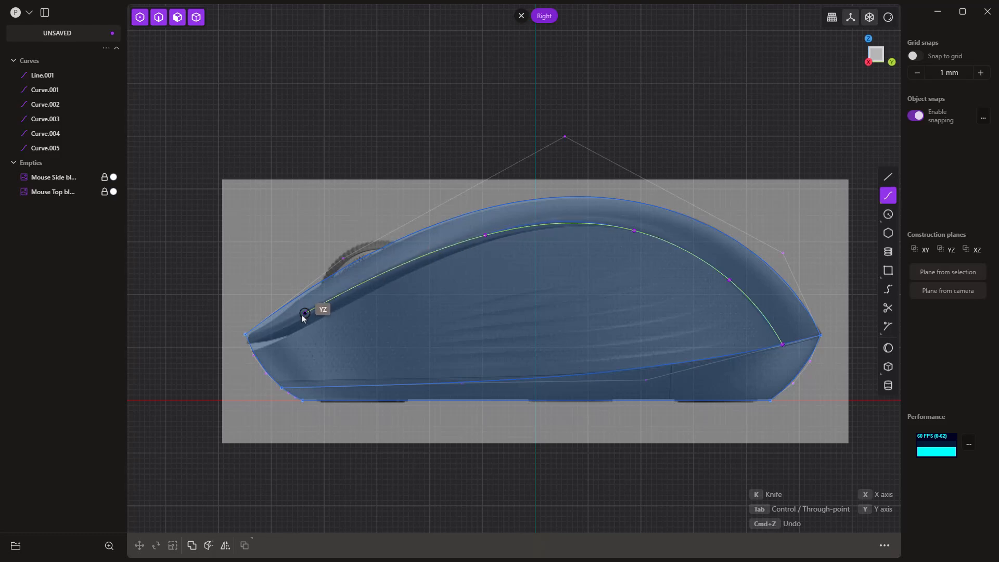
{"action": "left_click", "coordinate": [251, 334]}
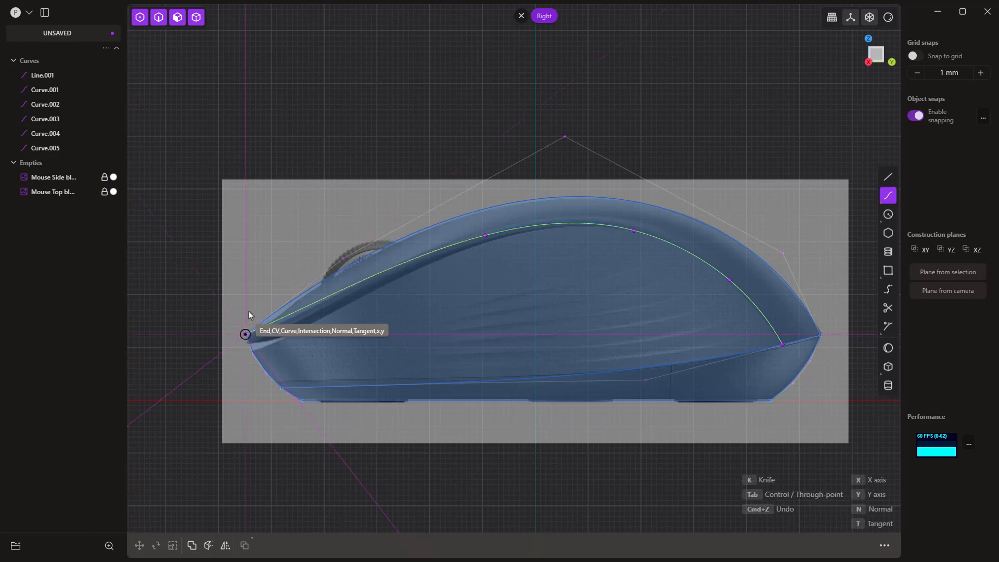
{"action": "right_click", "coordinate": [225, 274]}
{"action": "scroll", "coordinate": [233, 344], "scroll_direction": "up", "scroll_amount": 5}
{"action": "scroll", "coordinate": [233, 344], "scroll_direction": "up", "scroll_amount": 3}
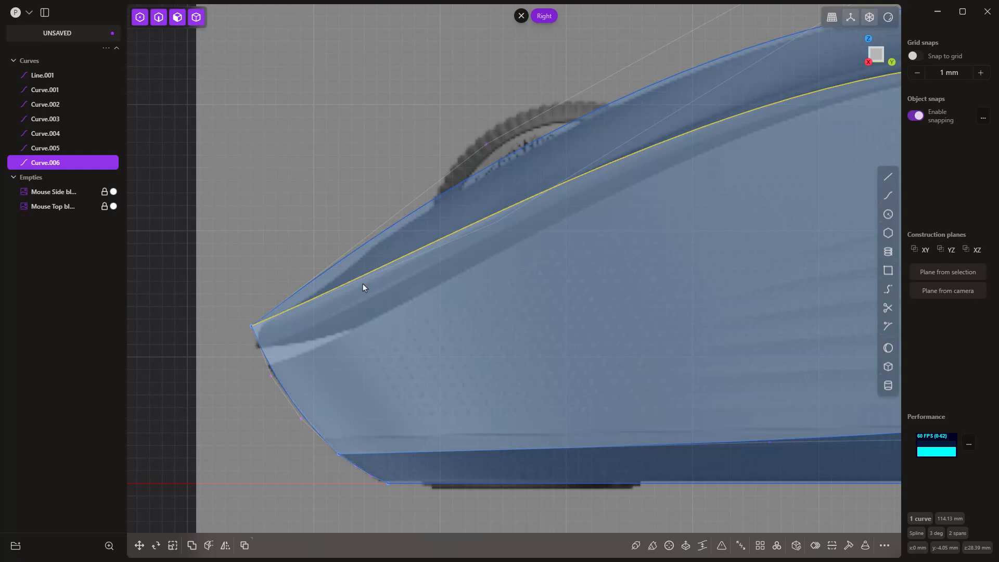
{"action": "scroll", "coordinate": [363, 283], "scroll_direction": "down", "scroll_amount": 8}
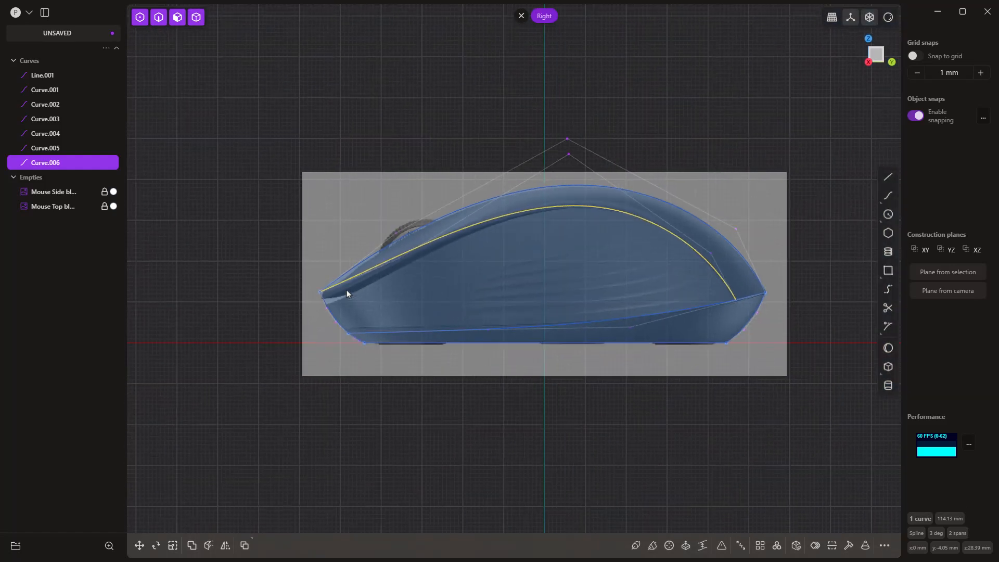
{"action": "scroll", "coordinate": [347, 292], "scroll_direction": "down", "scroll_amount": 2}
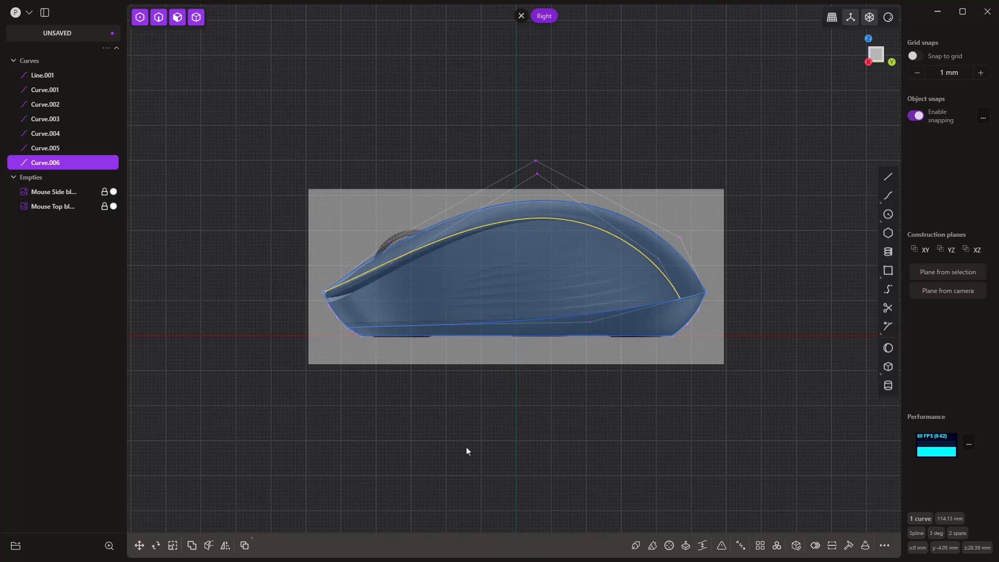
{"action": "left_click", "coordinate": [512, 475]}
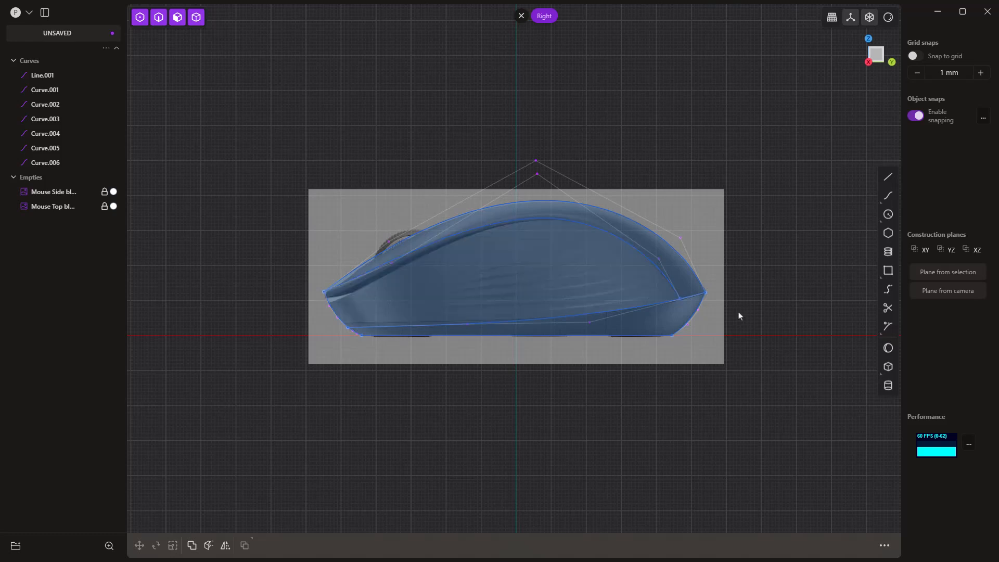
{"action": "left_click", "coordinate": [698, 301]}
{"action": "key", "text": "e"}
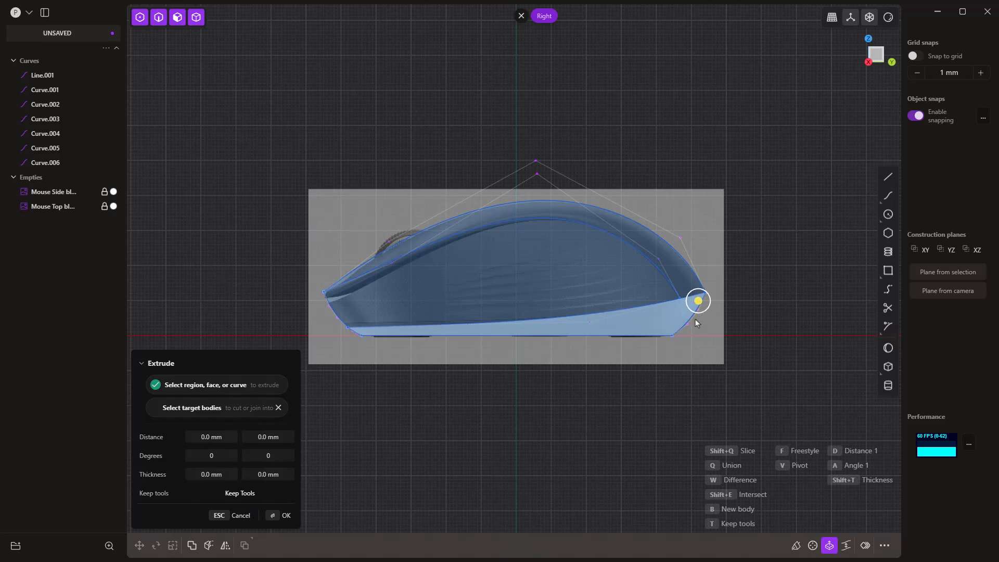
{"action": "key", "text": "Escape"}
- Rename the rear base curve as Back and the short curve at the lower front as Front Lower
{"action": "double_click", "coordinate": [47, 105]}
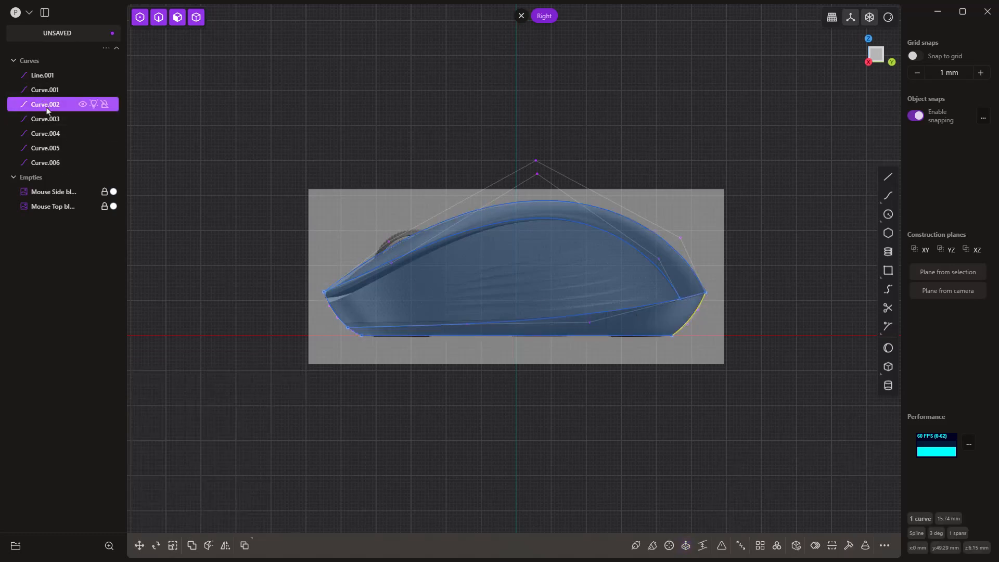
{"action": "type", "text": "Back"}
{"action": "key", "text": "Return"}
{"action": "left_click", "coordinate": [49, 90]}
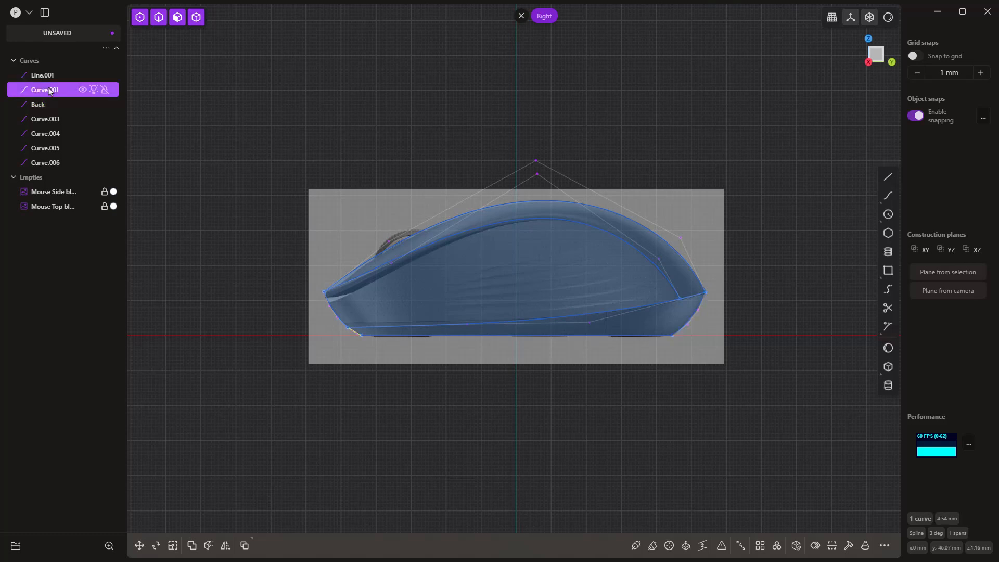
{"action": "double_click", "coordinate": [49, 90]}
{"action": "type", "text": "Front Lower"}
{"action": "key", "text": "Return"}
- Rename the bottom line as Base and the seam curve as Mid
{"action": "left_click", "coordinate": [50, 77]}
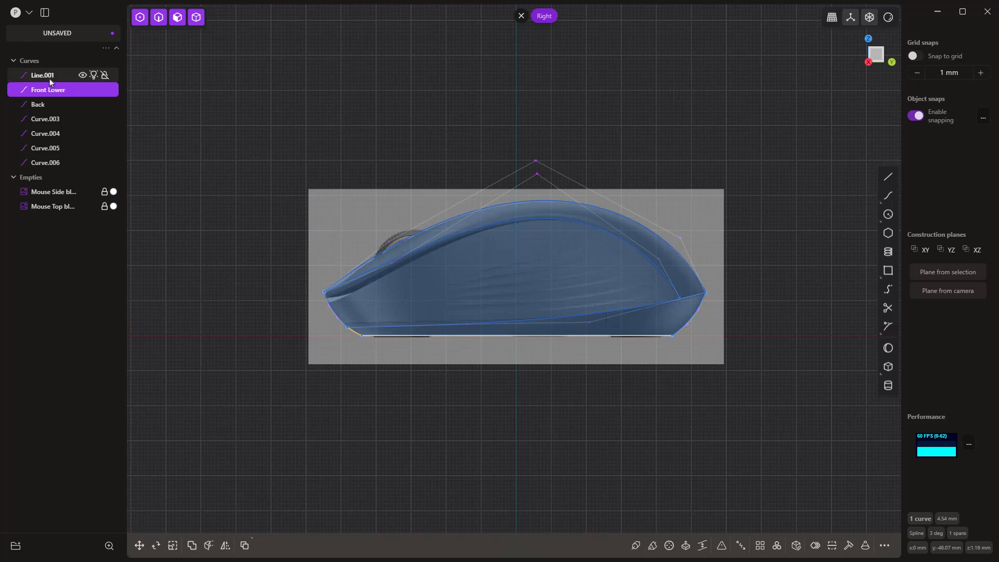
{"action": "double_click", "coordinate": [51, 77]}
{"action": "type", "text": "Base"}
{"action": "key", "text": "Return"}
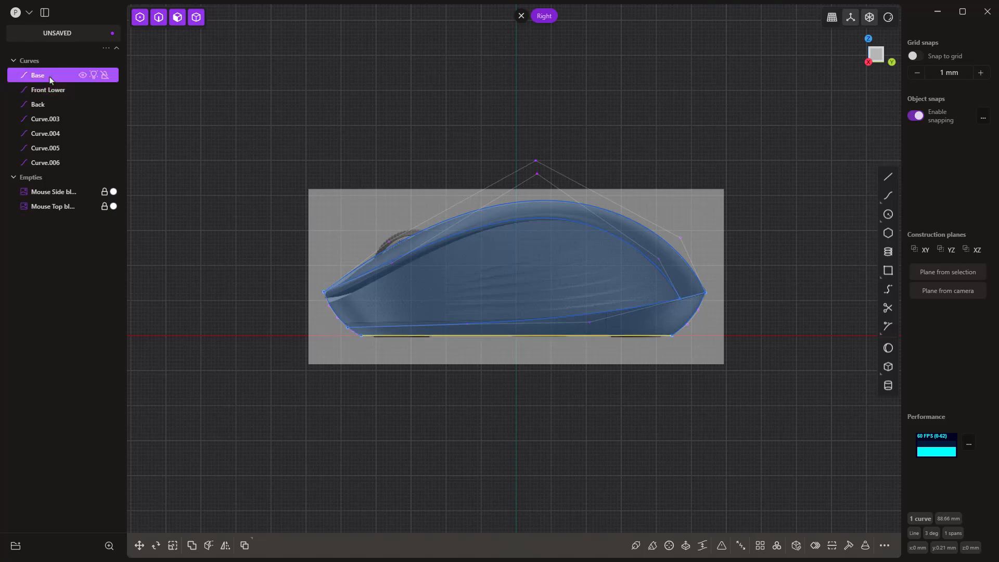
{"action": "left_click", "coordinate": [51, 120]}
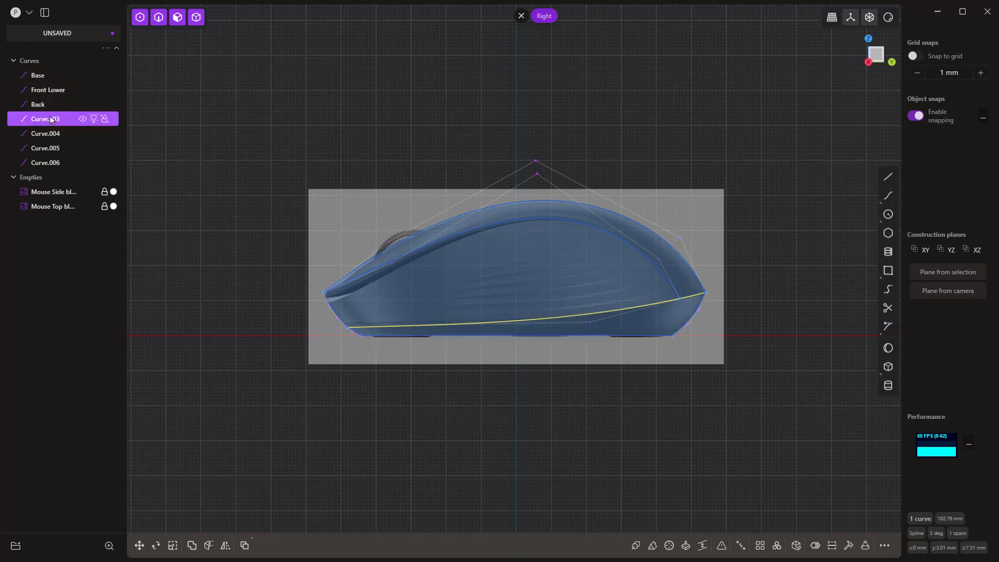
{"action": "double_click", "coordinate": [50, 119]}
{"action": "type", "text": "Mid"}
{"action": "key", "text": "Return"}
- Rename the upper silhouette curve as Top and the short curve at the upper front as Front Upper
{"action": "left_click", "coordinate": [51, 133]}
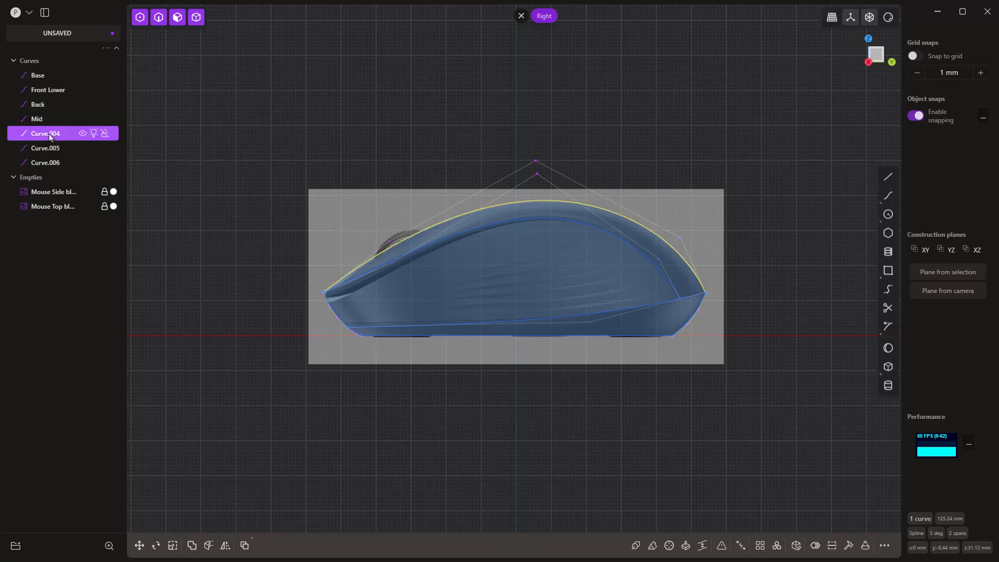
{"action": "double_click", "coordinate": [50, 136]}
{"action": "type", "text": "Top"}
{"action": "key", "text": "Return"}
{"action": "left_click", "coordinate": [40, 149]}
{"action": "double_click", "coordinate": [41, 150]}
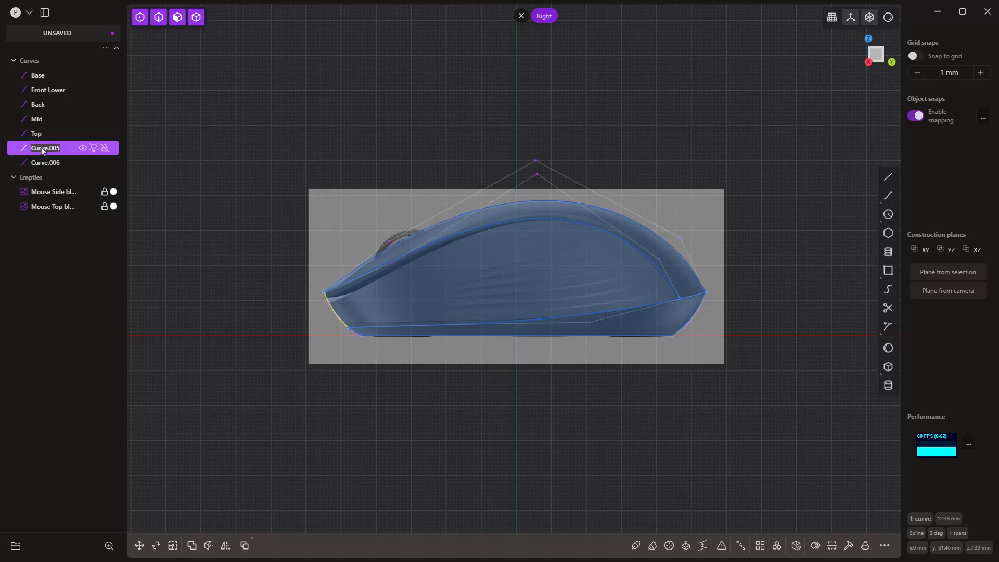
{"action": "type", "text": "Front Upper"}
{"action": "key", "text": "Return"}
- Rename the spline over the side panel's upper edge as Button Profile
{"action": "left_click", "coordinate": [41, 162]}
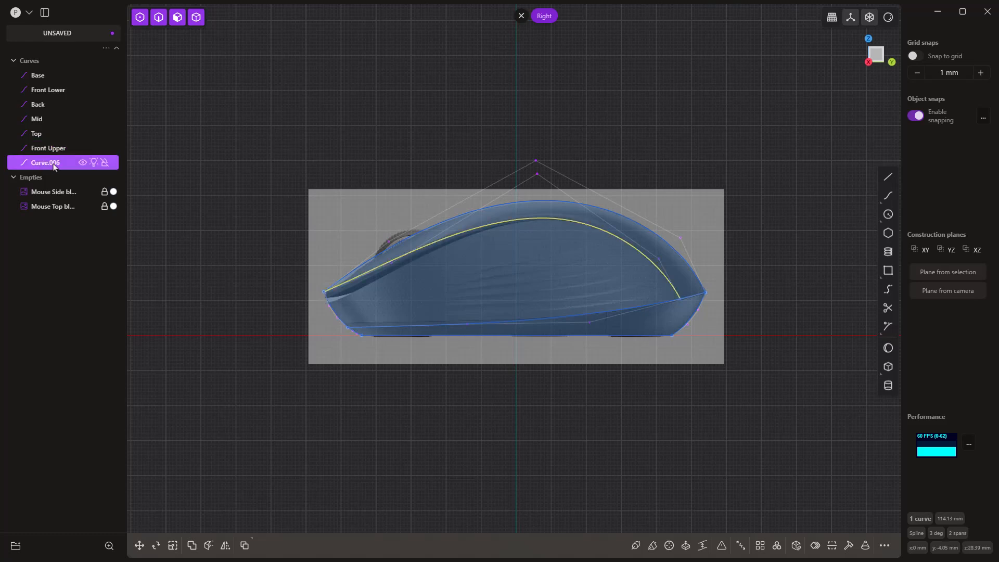
{"action": "double_click", "coordinate": [54, 167]}
{"action": "type", "text": "Button P"}
{"action": "type", "text": "rofile"}
{"action": "key", "text": "Return"}
{"action": "left_click", "coordinate": [253, 199]}
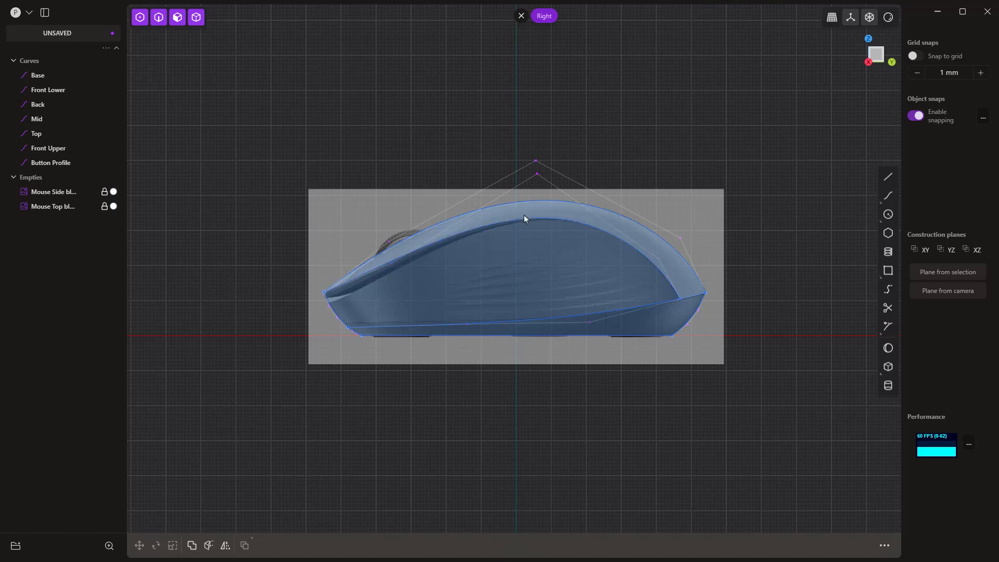
- Hide the Button Profile and Mid curves, keeping only the outer silhouette curves shown
{"action": "left_click", "coordinate": [540, 219]}
{"action": "key", "text": "h"}
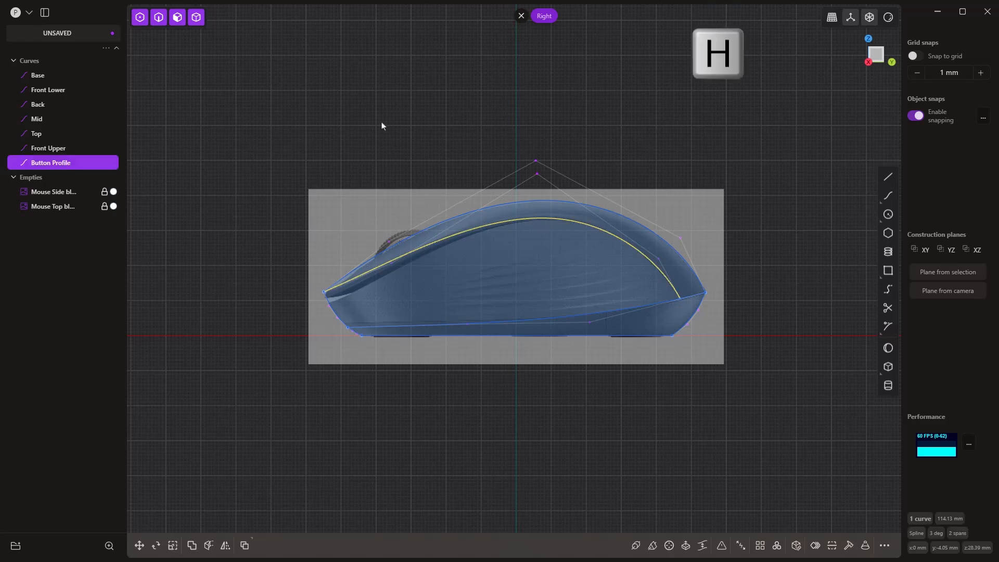
{"action": "left_click", "coordinate": [617, 311]}
{"action": "key", "text": "h"}
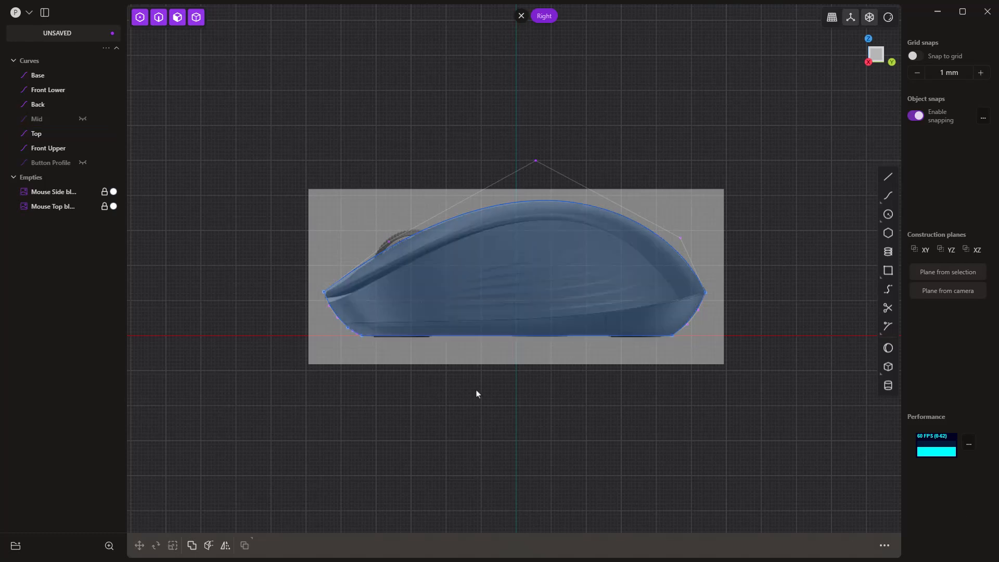
- Extrude the Top, Back, Base, Front Lower and Front Upper curves about 8.4 mm sideways along negative X into sheets
{"action": "middle_click_drag", "start_coordinate": [494, 396], "coordinate": [559, 419]}
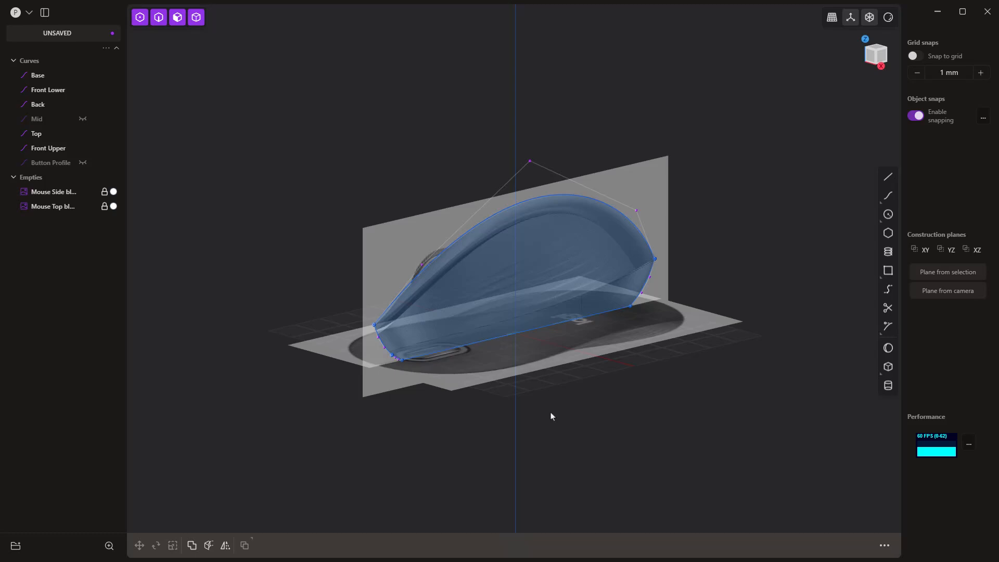
{"action": "left_click", "coordinate": [619, 216]}
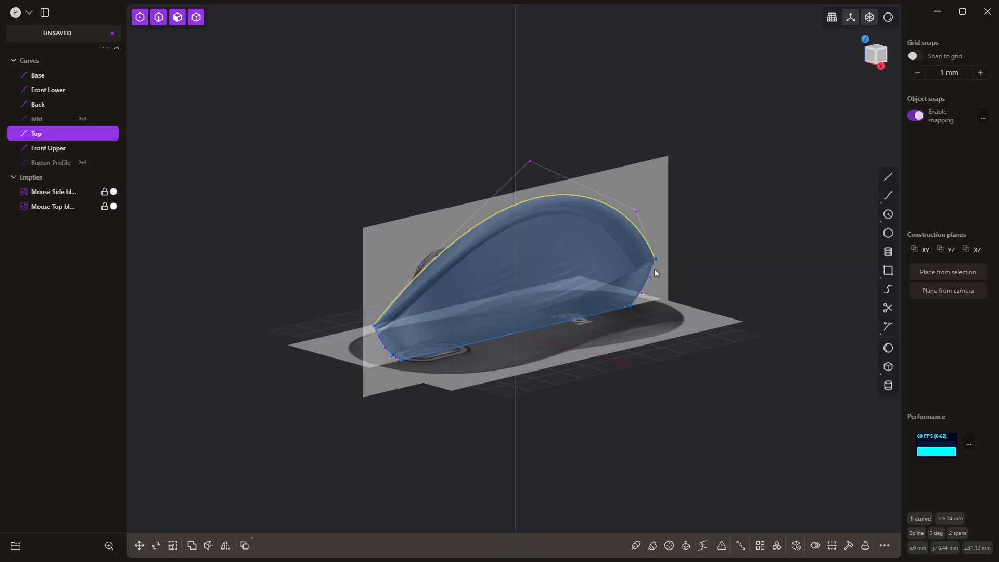
{"action": "left_click", "coordinate": [653, 270], "text": "shift"}
{"action": "left_click", "coordinate": [581, 322], "text": "shift"}
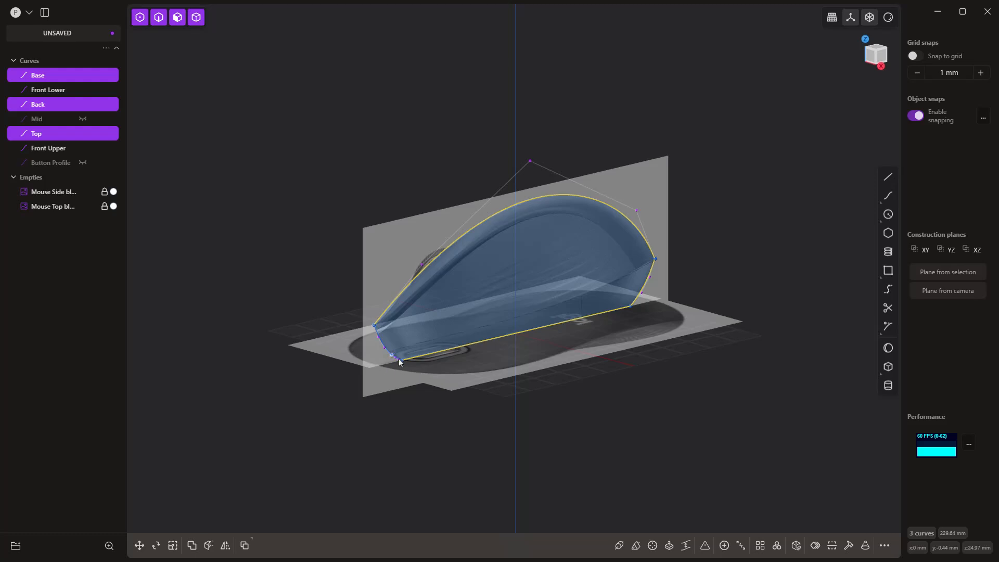
{"action": "scroll", "coordinate": [398, 361], "scroll_direction": "up", "scroll_amount": 10}
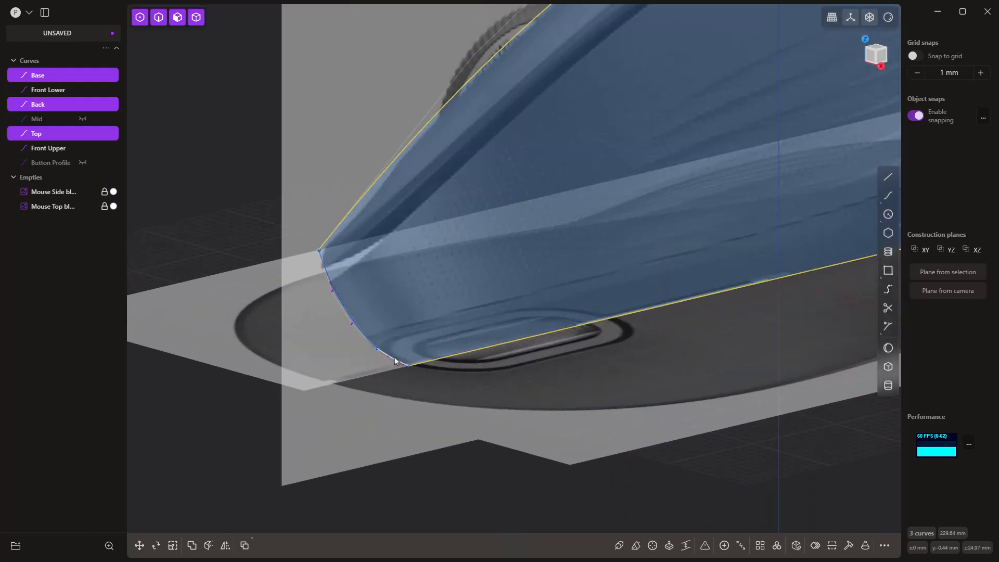
{"action": "left_click", "coordinate": [394, 357], "text": "shift"}
{"action": "left_click", "coordinate": [350, 316], "text": "shift"}
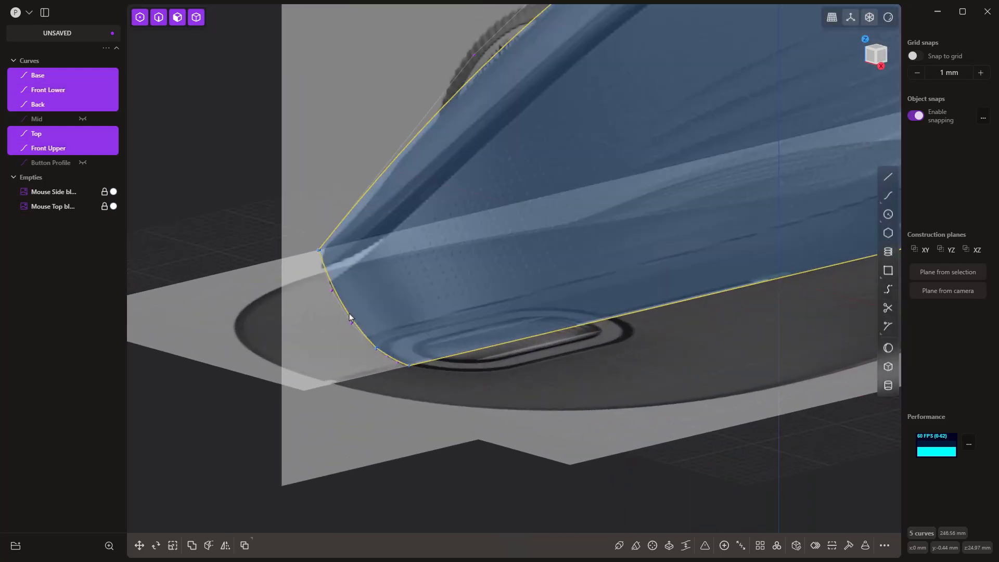
{"action": "scroll", "coordinate": [364, 353], "scroll_direction": "down", "scroll_amount": 10}
{"action": "key", "text": "e"}
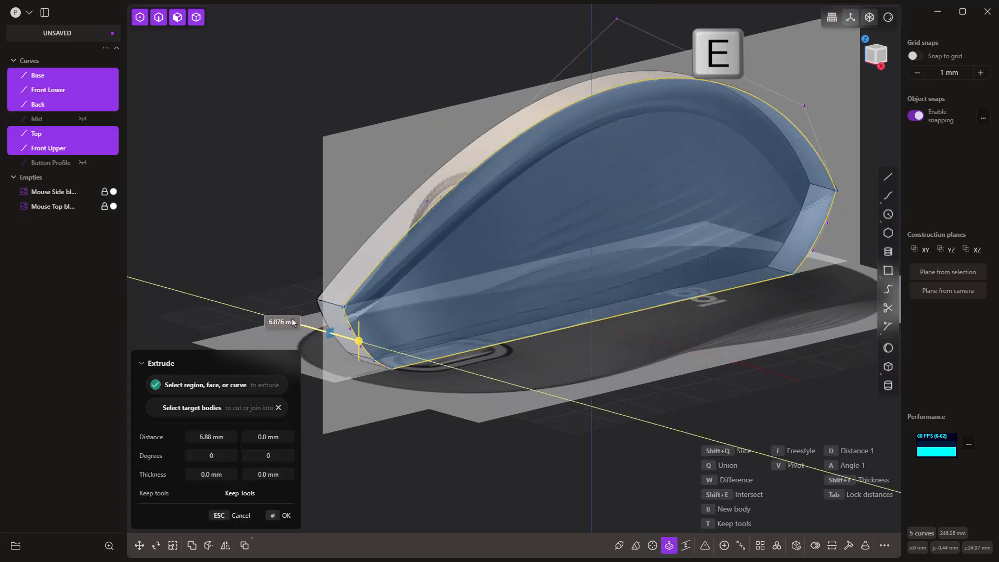
{"action": "left_click", "coordinate": [290, 319]}
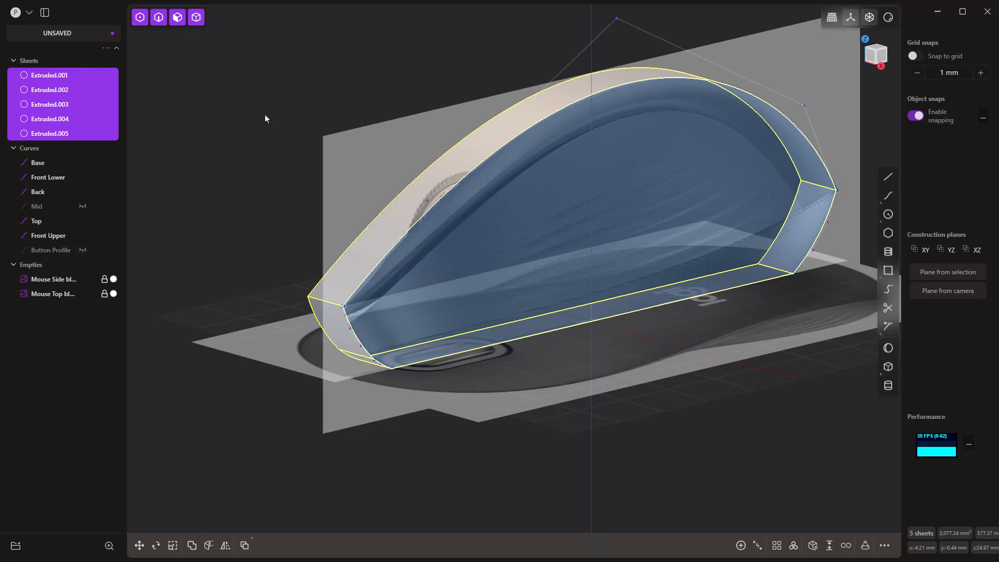
{"action": "left_click", "coordinate": [262, 121]}
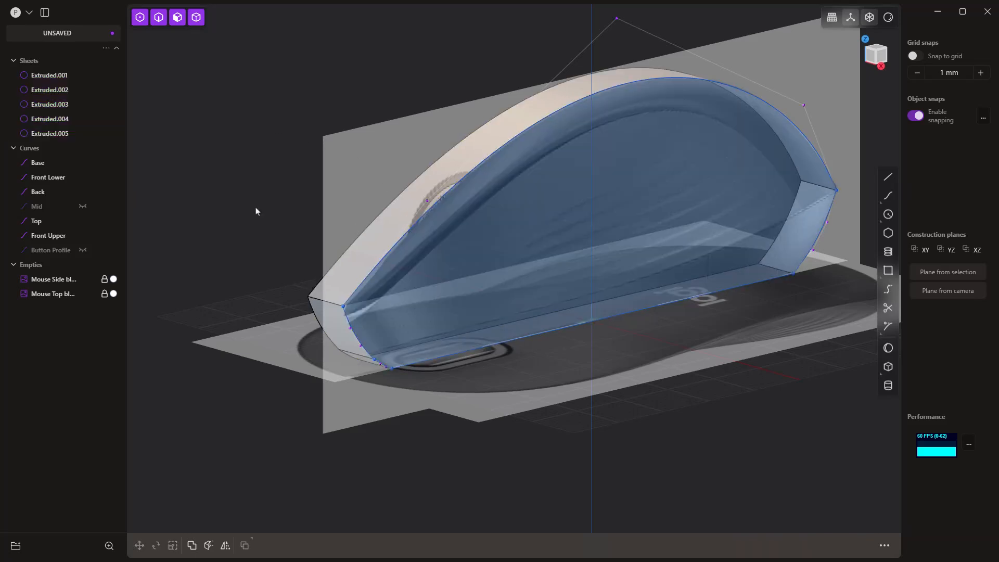
- Hide the Base, Front Lower, Back, Front Upper and Top curves together with the reference images, leaving only the extruded sheets shown
{"action": "left_click", "coordinate": [83, 162]}
{"action": "left_click", "coordinate": [82, 177]}
{"action": "left_click", "coordinate": [82, 191]}
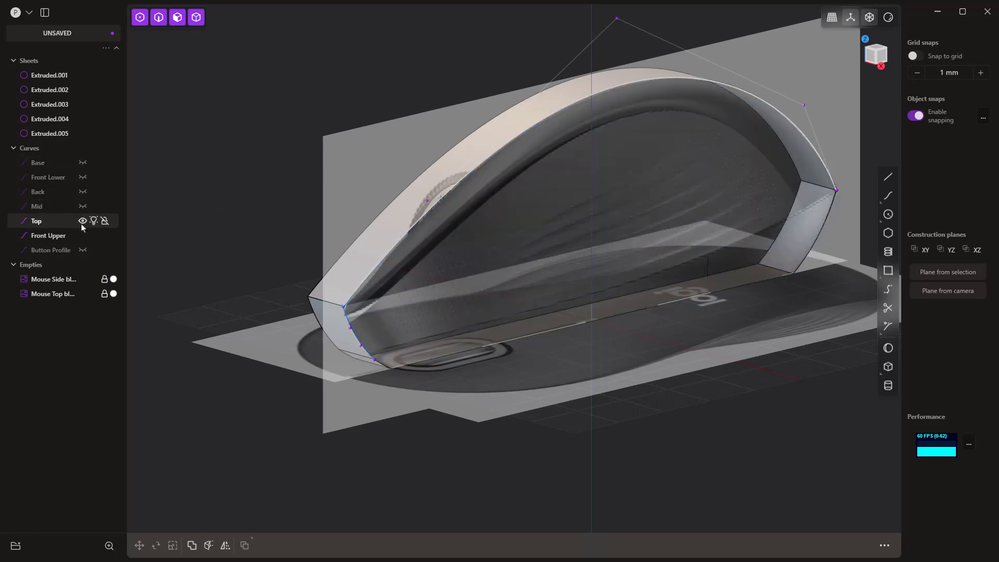
{"action": "left_click", "coordinate": [78, 225]}
{"action": "left_click", "coordinate": [82, 236]}
{"action": "left_click", "coordinate": [197, 201]}
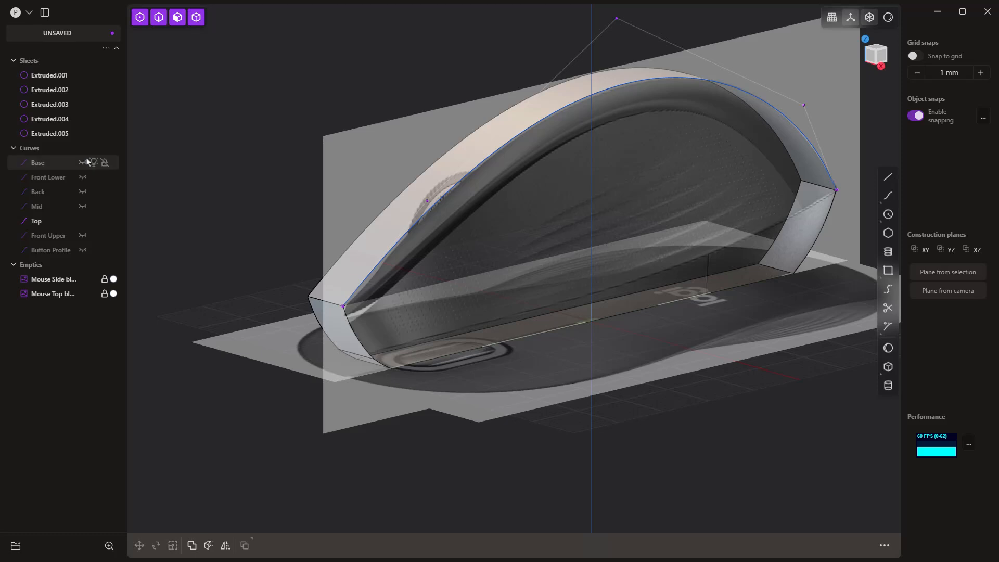
{"action": "left_click", "coordinate": [94, 265]}
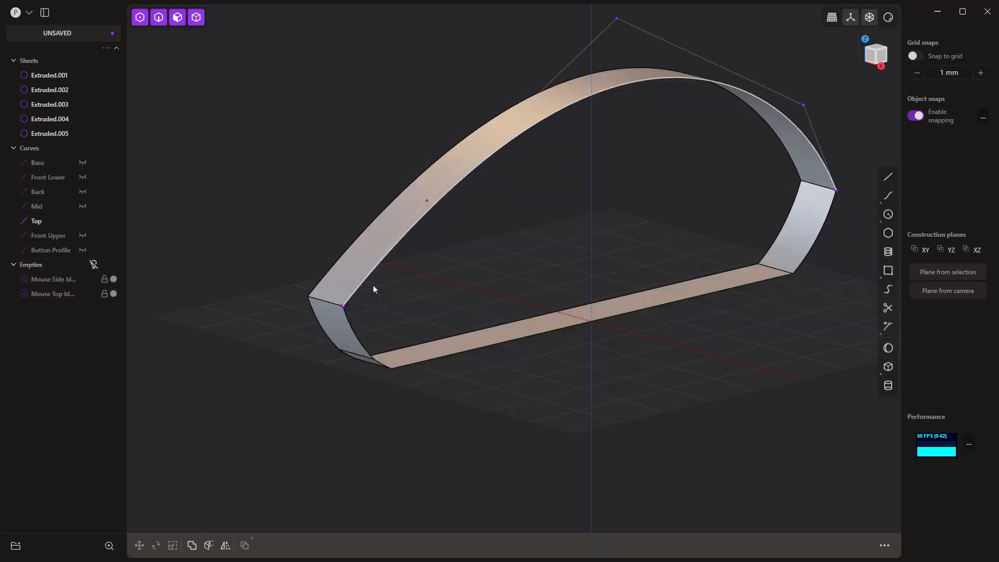
{"action": "left_click", "coordinate": [83, 221]}
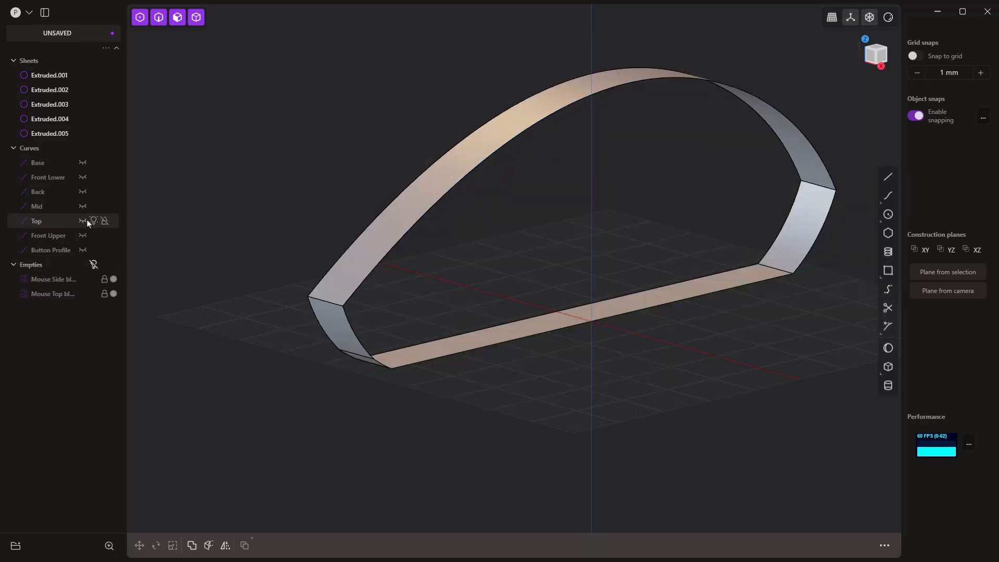
{"action": "left_click", "coordinate": [345, 318]}
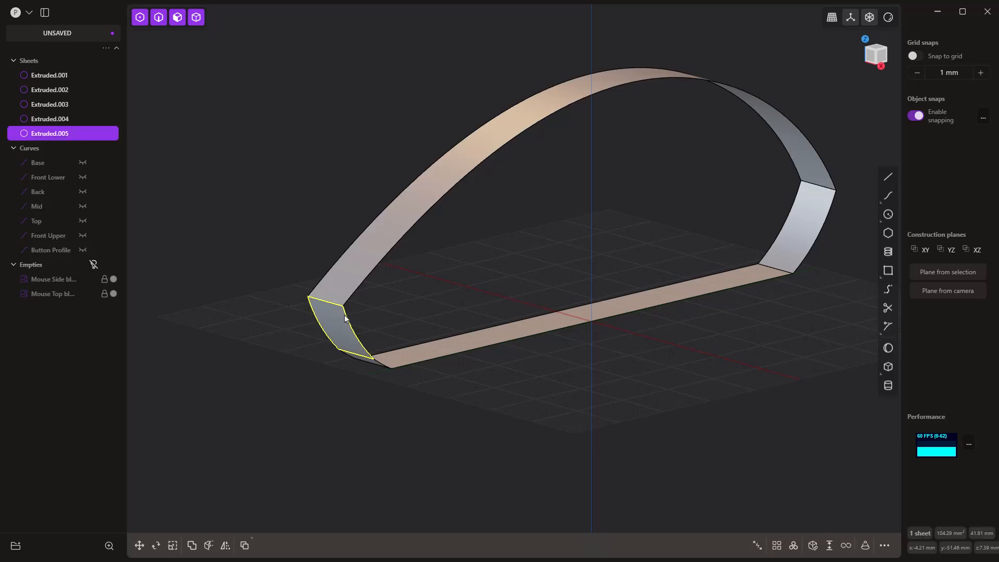
{"action": "left_click", "coordinate": [254, 217]}
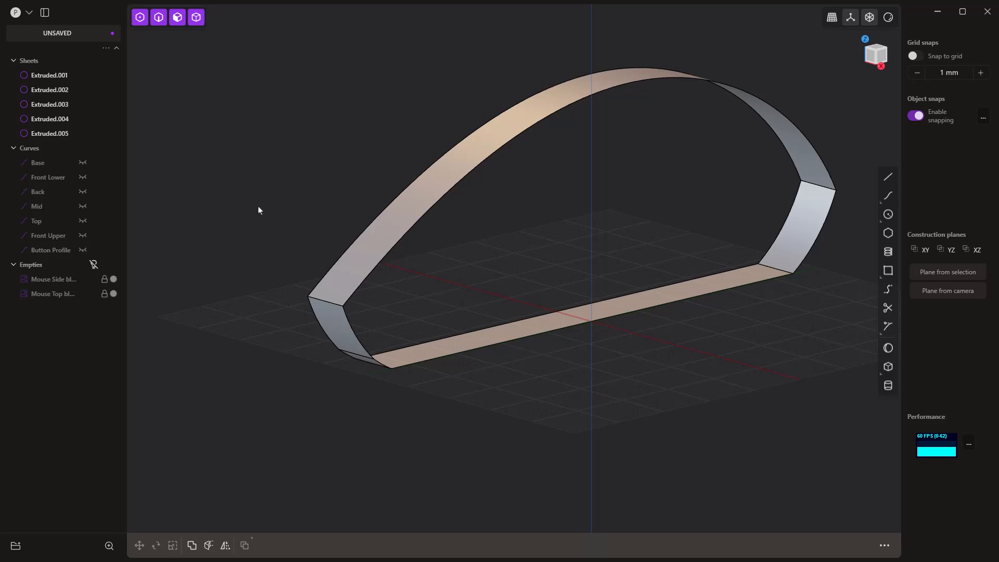
- Show the side and top reference images again along with the Mid and Button Profile curves
{"action": "left_click", "coordinate": [93, 264]}
{"action": "middle_click_drag", "start_coordinate": [228, 190], "coordinate": [401, 368]}
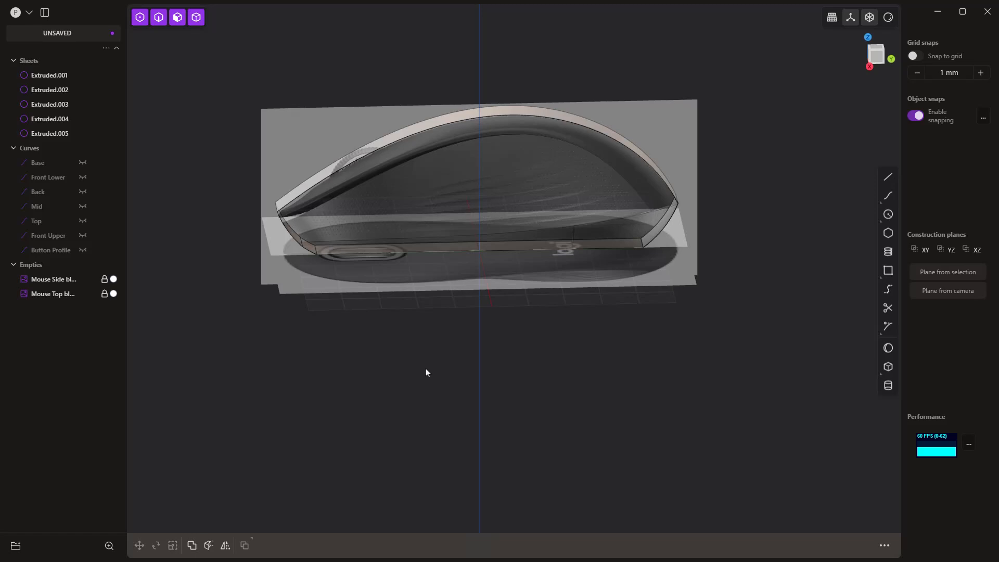
{"action": "middle_click_drag", "start_coordinate": [615, 379], "coordinate": [598, 361]}
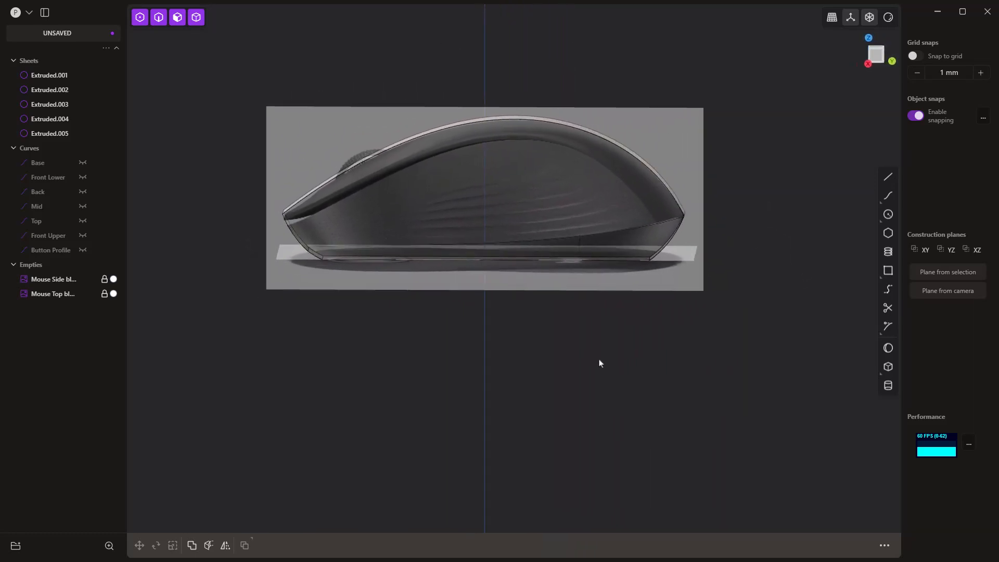
{"action": "left_click", "coordinate": [82, 207]}
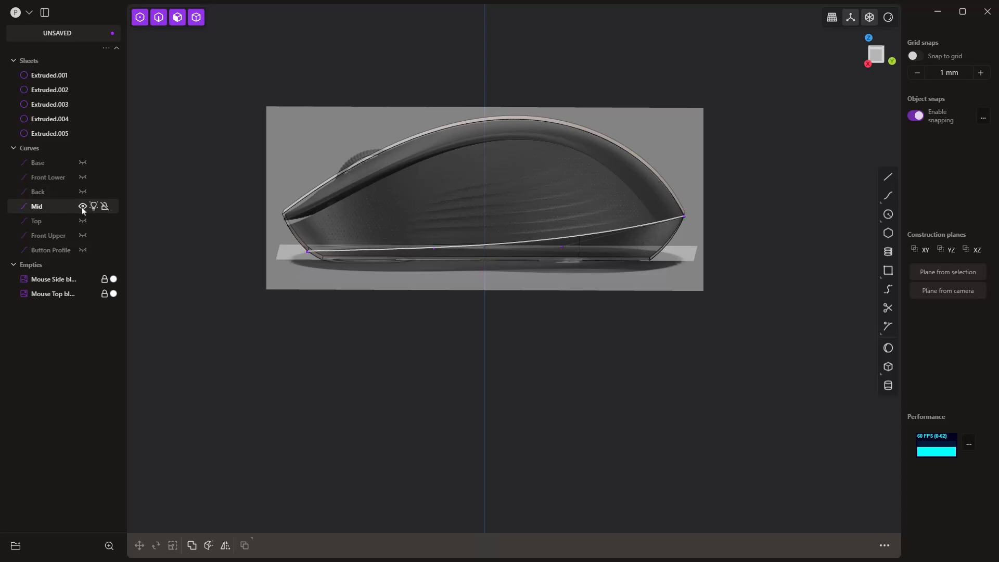
{"action": "left_click", "coordinate": [83, 251]}
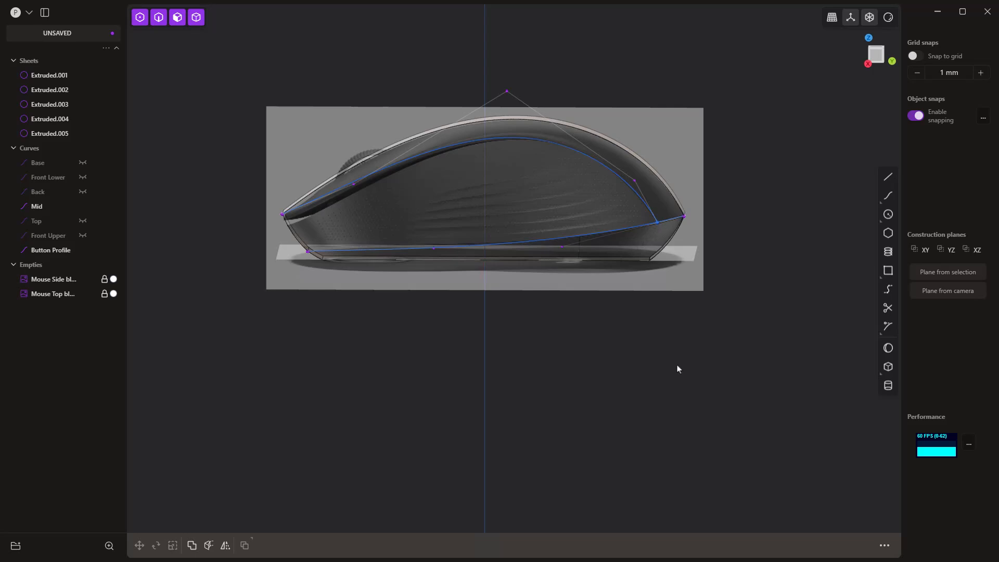
- Compare the Mid and Button Profile curves with the side reference image, and hide the Button Profile curve
{"action": "key", "text": "3"}
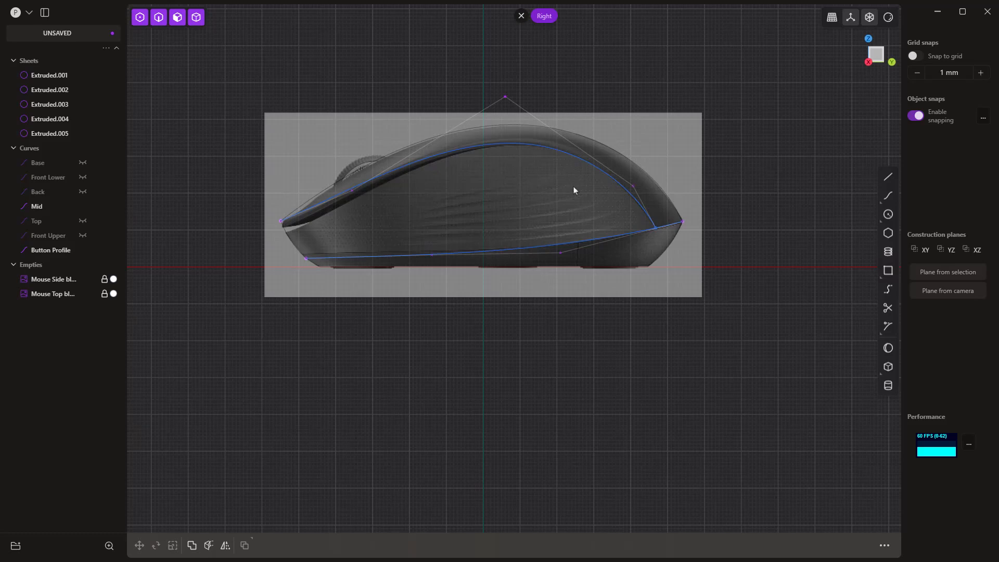
{"action": "middle_click_drag", "start_coordinate": [575, 189], "coordinate": [588, 132]}
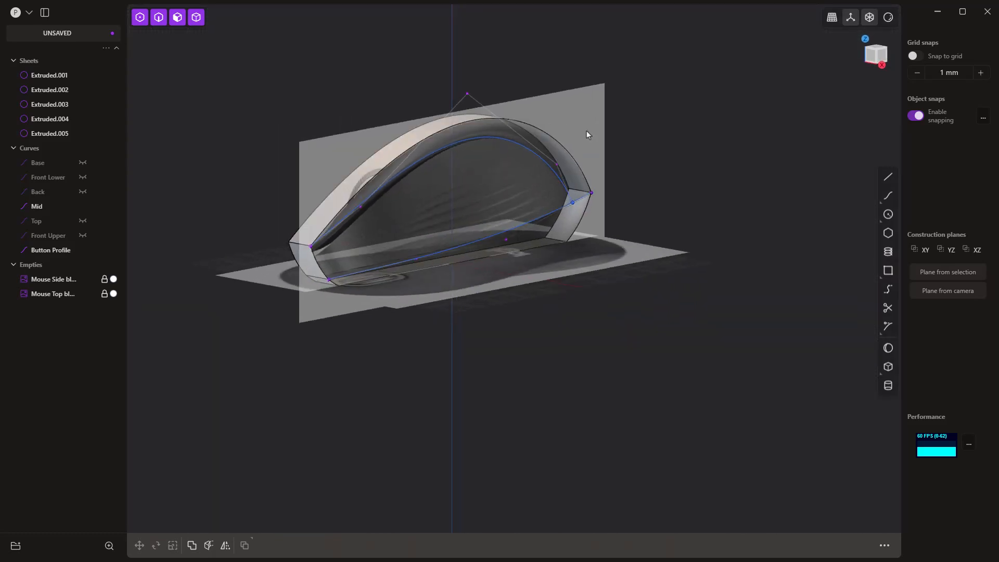
{"action": "middle_click_drag", "start_coordinate": [749, 237], "coordinate": [717, 238]}
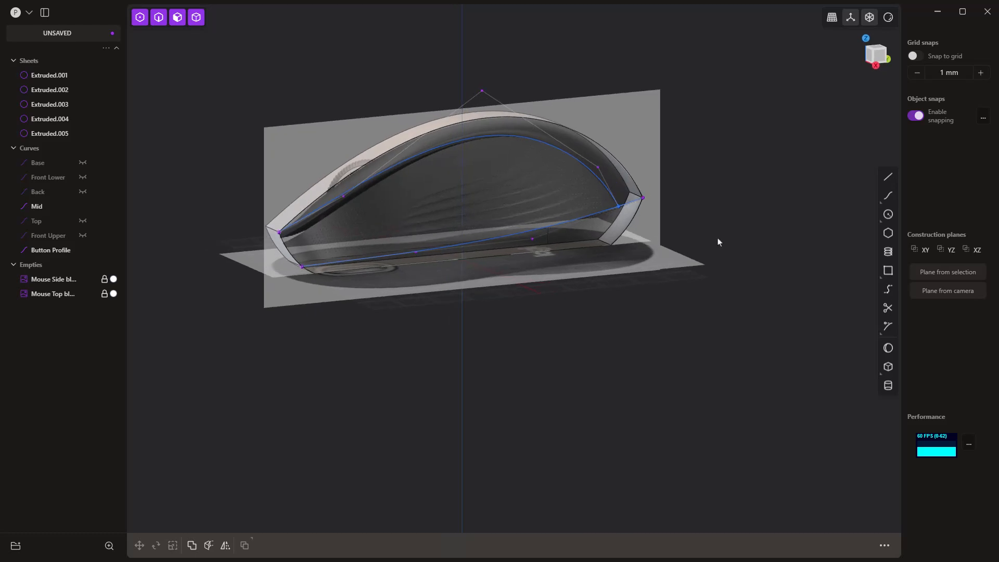
{"action": "key", "text": "KP_3"}
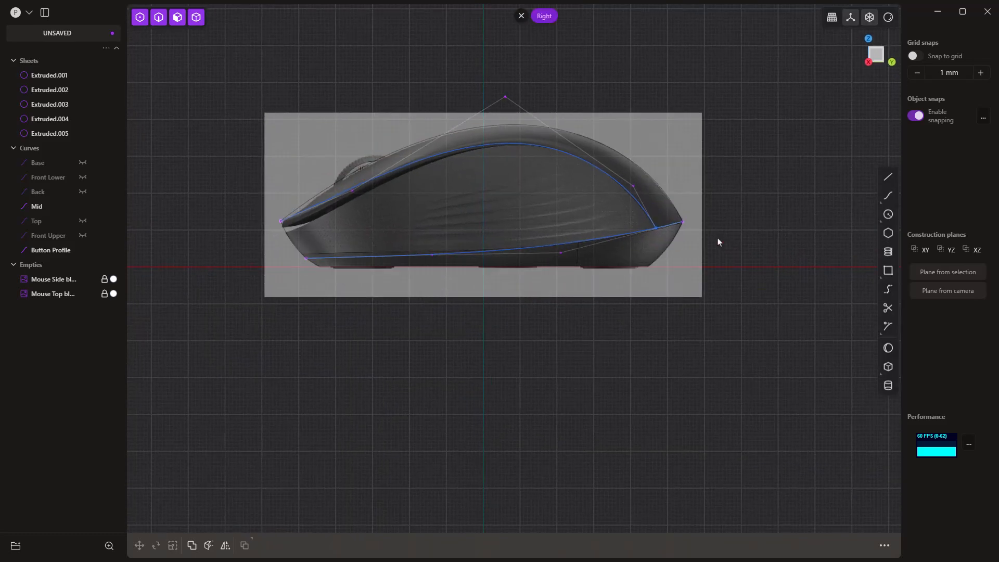
{"action": "left_click", "coordinate": [634, 201]}
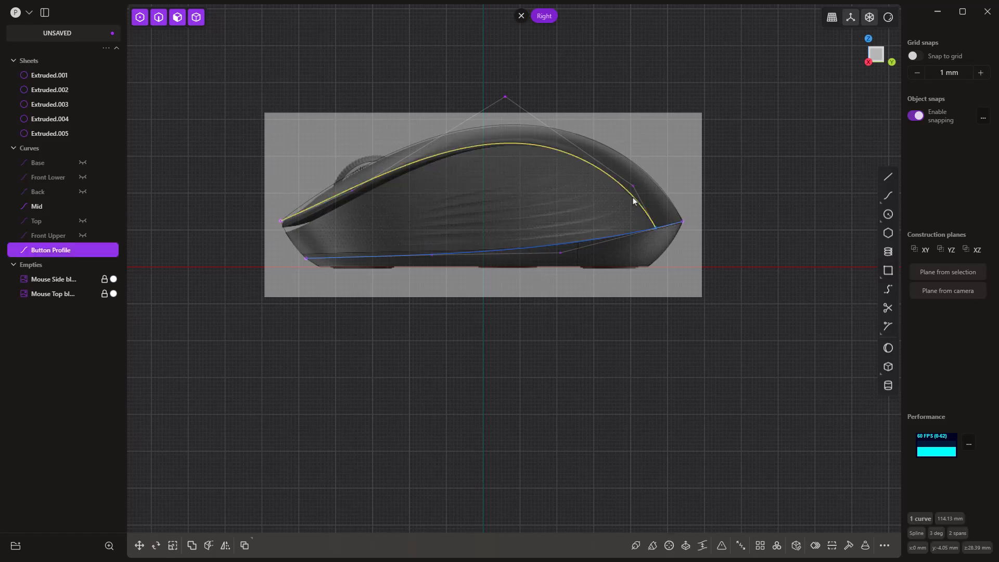
{"action": "left_click", "coordinate": [668, 225]}
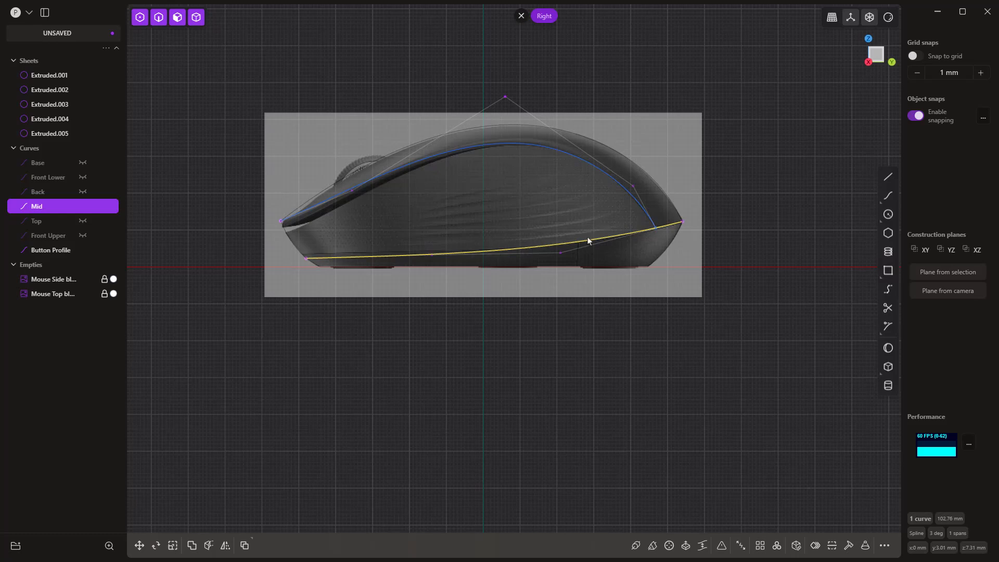
{"action": "left_click", "coordinate": [595, 168]}
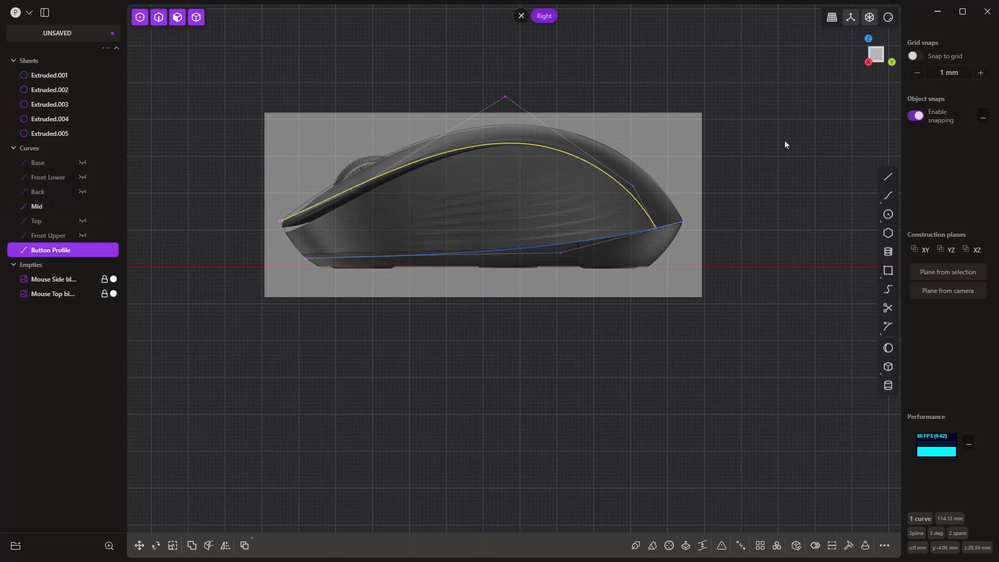
{"action": "key", "text": "h"}
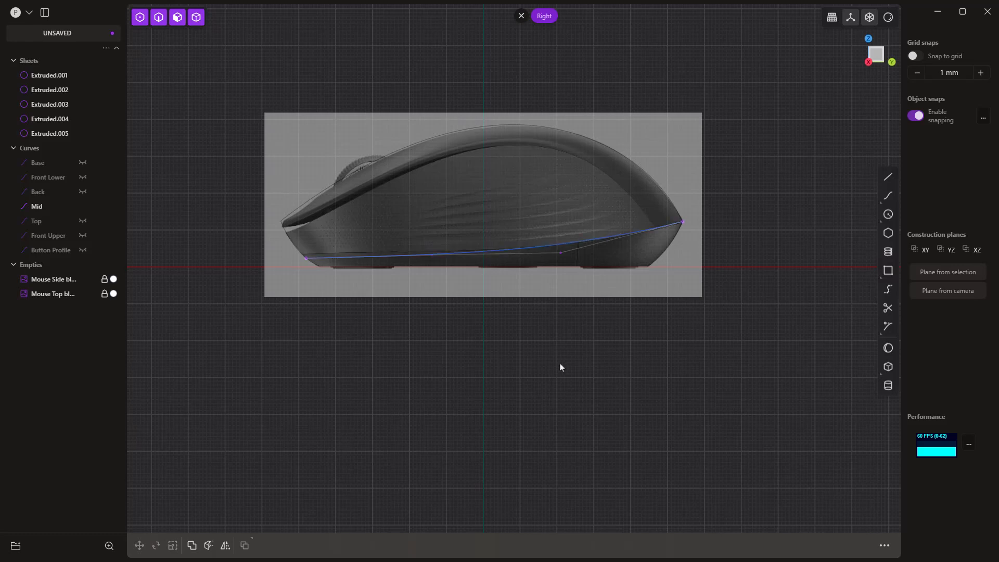
- Trace the mouse's side in top view with a through-point spline about 97 mm long, from near the rear corner to near the front
{"action": "key", "text": "7"}
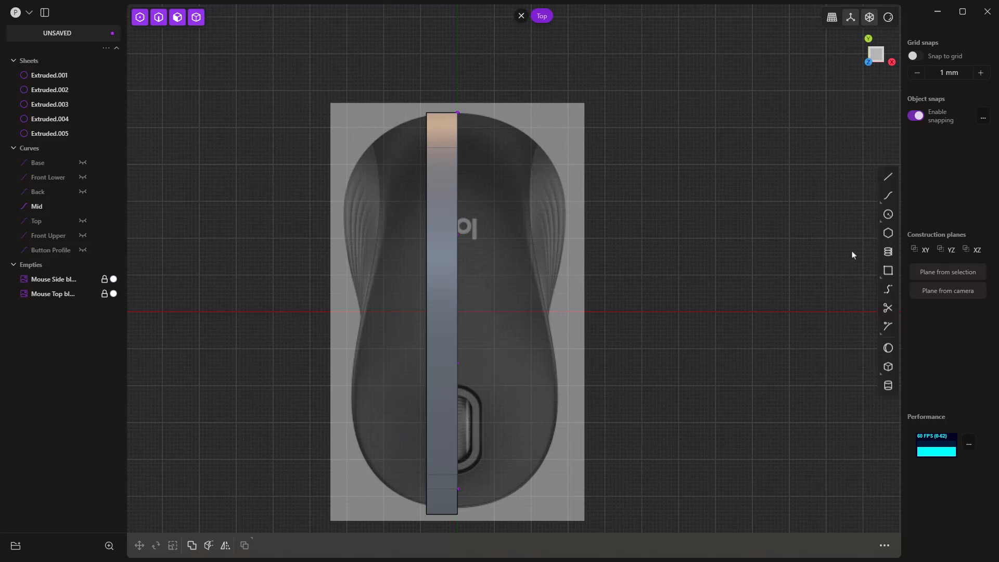
{"action": "left_click", "coordinate": [888, 196]}
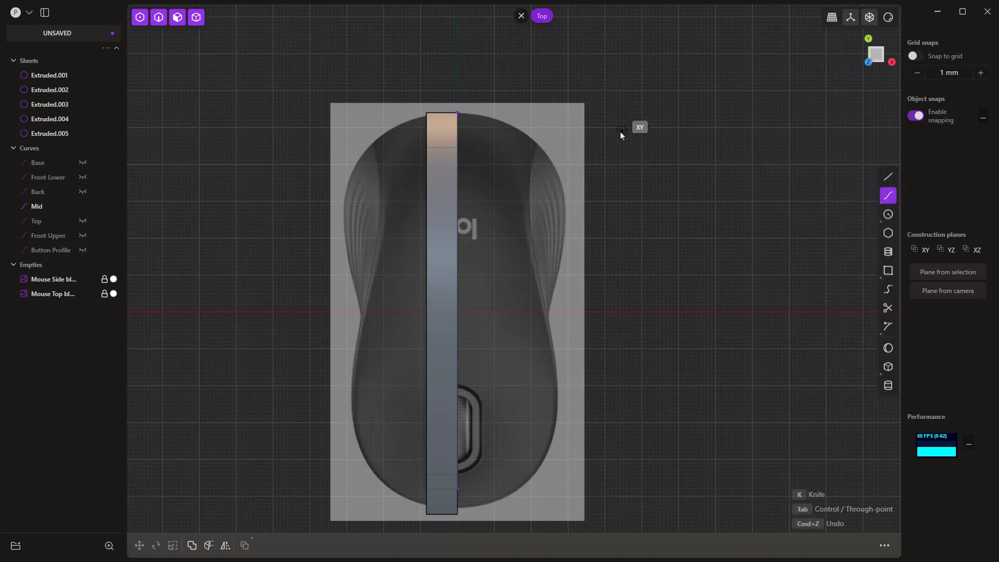
{"action": "left_click", "coordinate": [538, 141]}
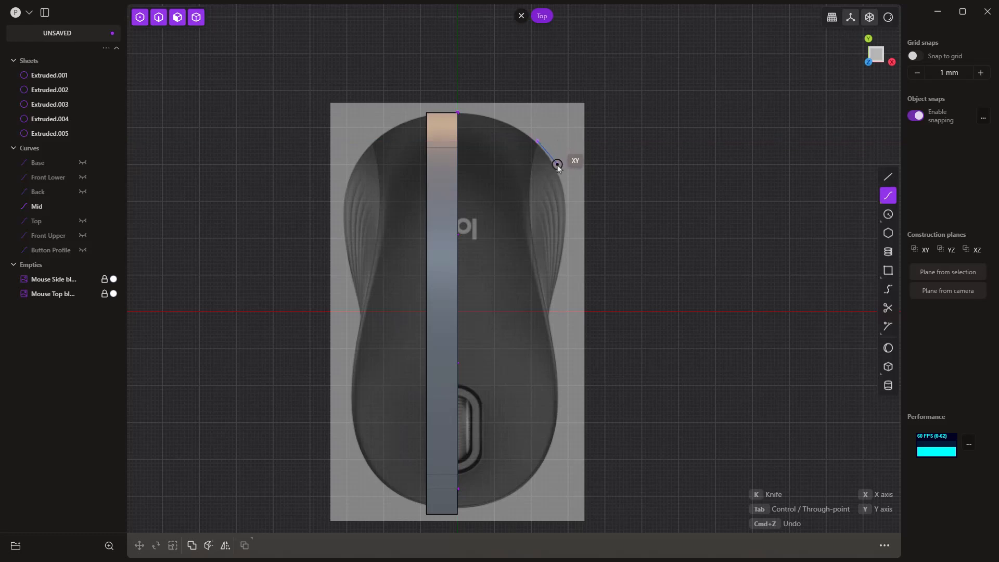
{"action": "left_click", "coordinate": [563, 185]}
{"action": "left_click", "coordinate": [558, 262]}
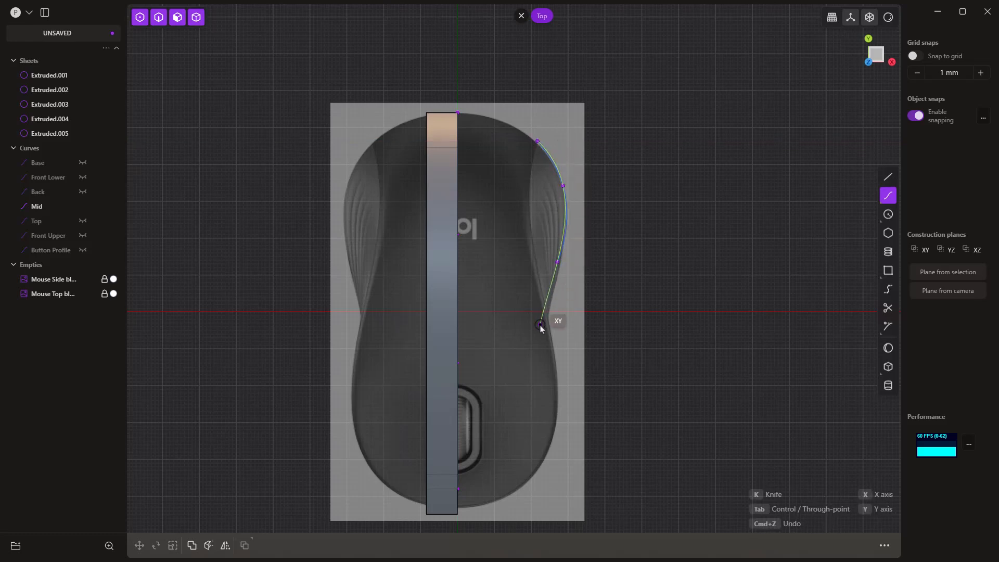
{"action": "left_click", "coordinate": [542, 329]}
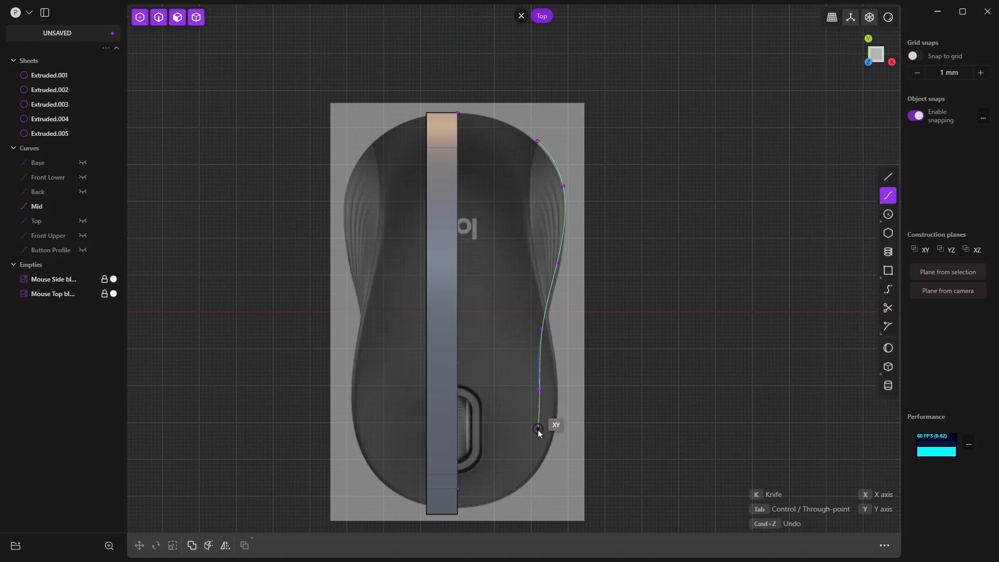
{"action": "left_click", "coordinate": [538, 436]}
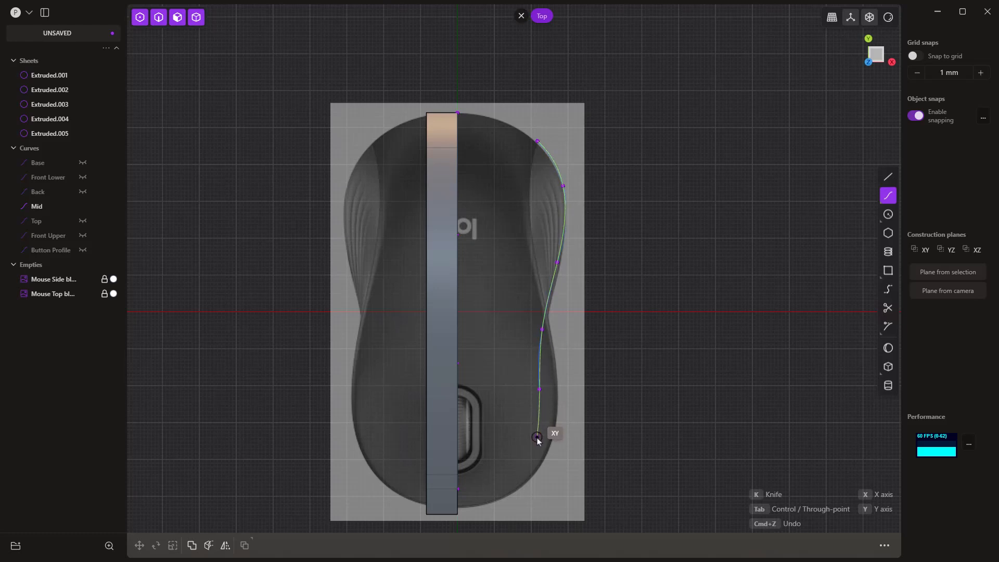
{"action": "left_click", "coordinate": [511, 479]}
{"action": "right_click", "coordinate": [511, 479]}
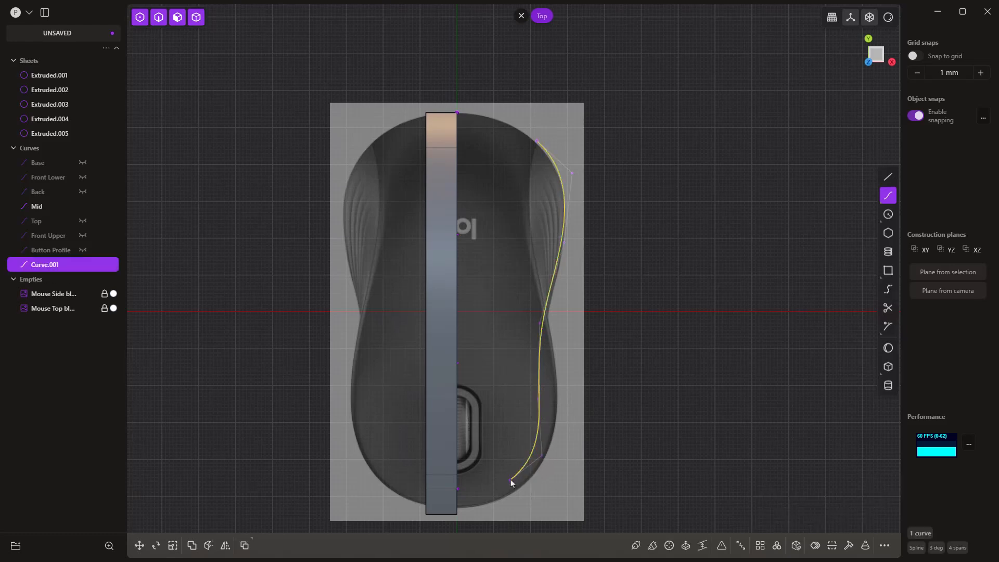
{"action": "scroll", "coordinate": [509, 452], "scroll_direction": "down", "scroll_amount": 1}
{"action": "middle_click_drag", "start_coordinate": [508, 451], "coordinate": [385, 307]}
{"action": "scroll", "coordinate": [385, 307], "scroll_direction": "up", "scroll_amount": 4}
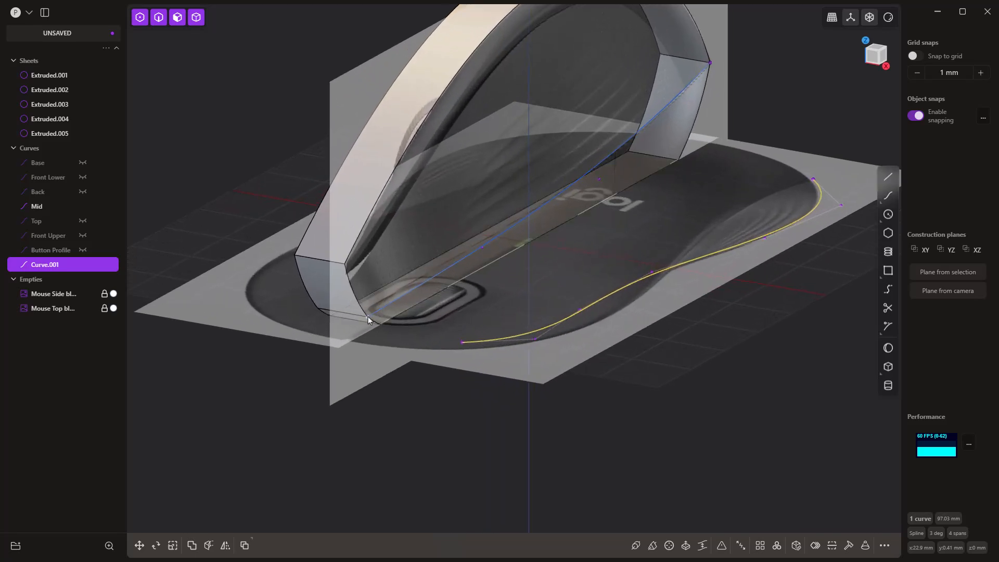
{"action": "middle_click_drag", "start_coordinate": [366, 317], "coordinate": [319, 395]}
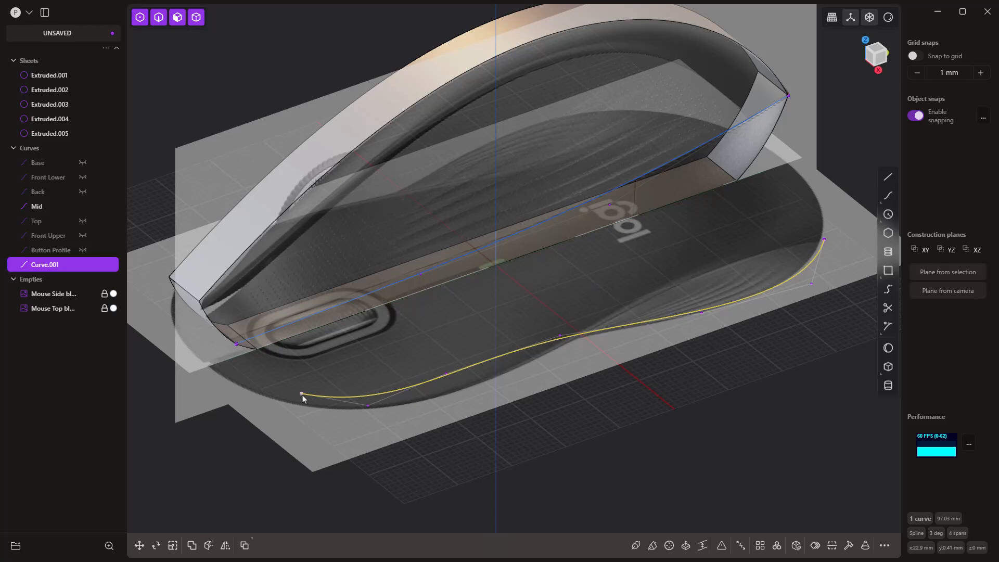
- Draw a line about 17.9 mm long sideways along X from the Mid curve's front endpoint in top view
{"action": "key", "text": "7"}
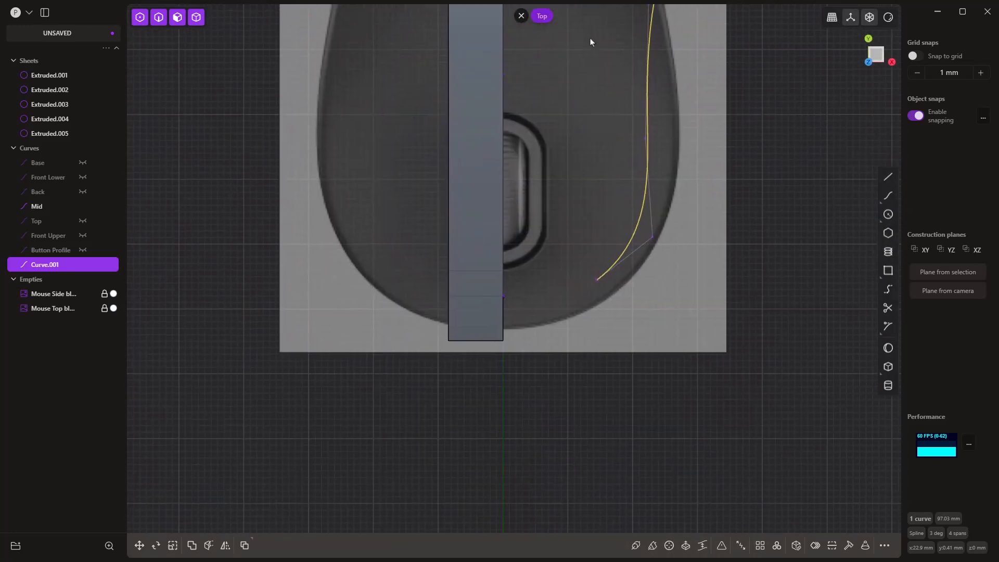
{"action": "key", "text": "Escape"}
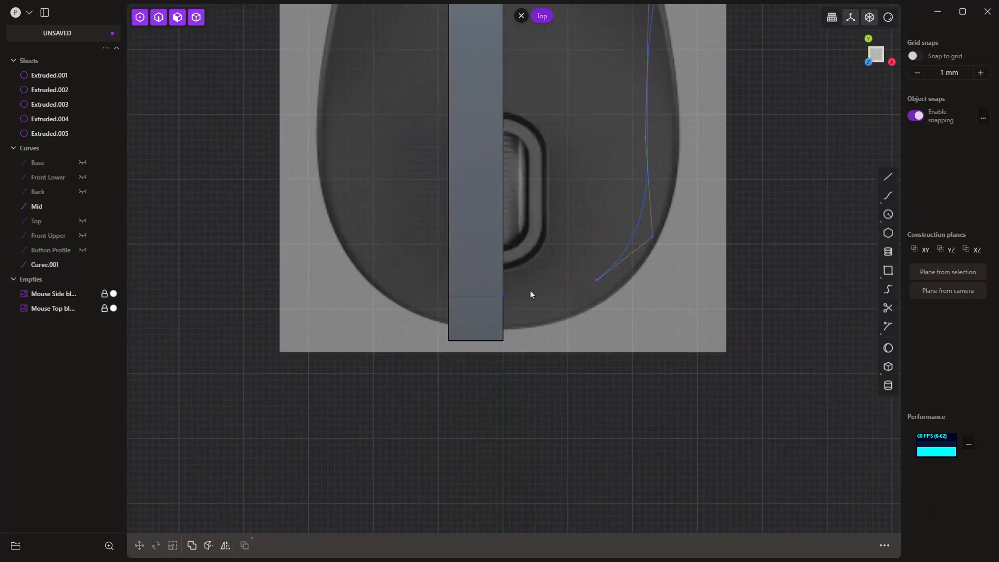
{"action": "key", "text": "l"}
{"action": "left_click", "coordinate": [509, 297]}
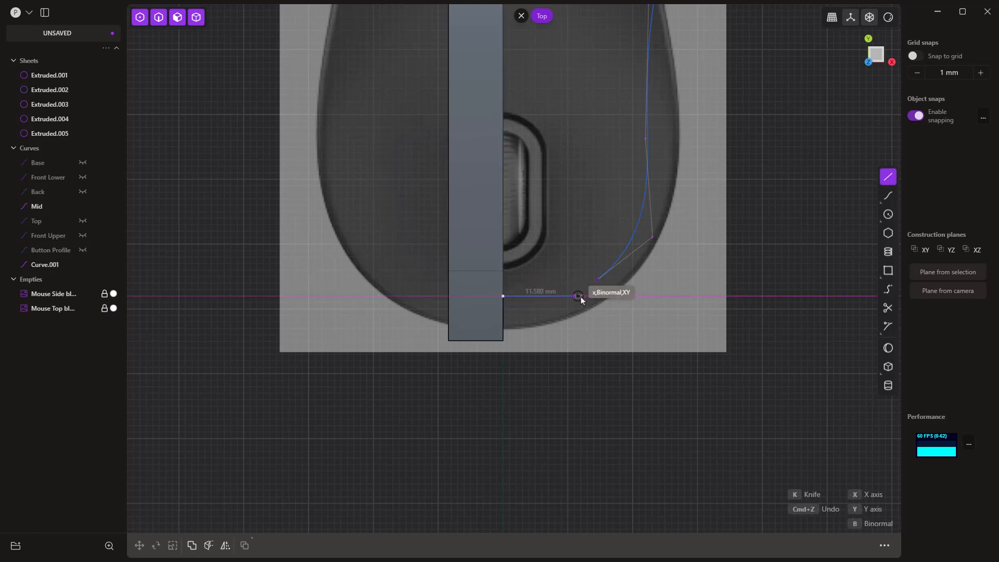
{"action": "left_click", "coordinate": [619, 297]}
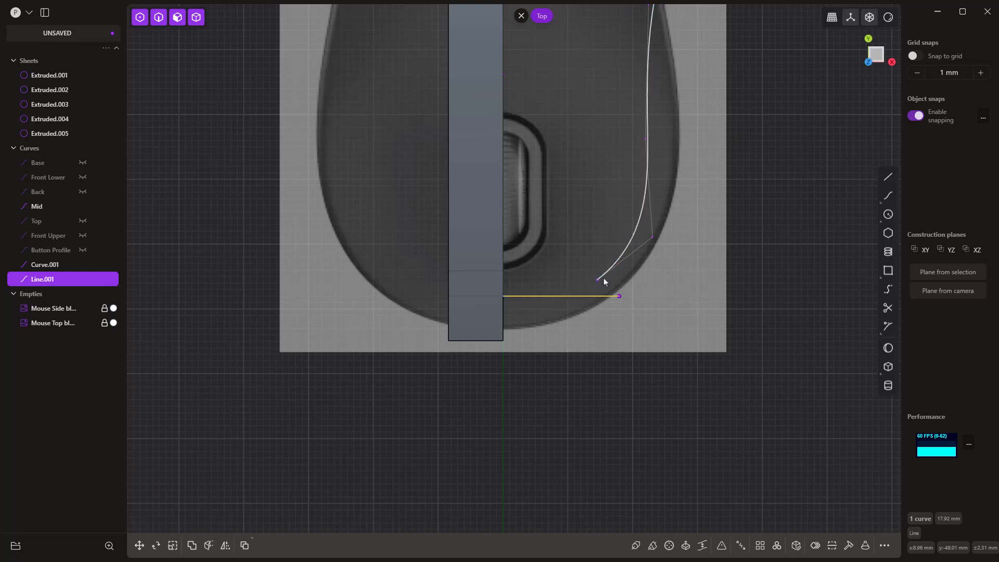
{"action": "left_click", "coordinate": [755, 292]}
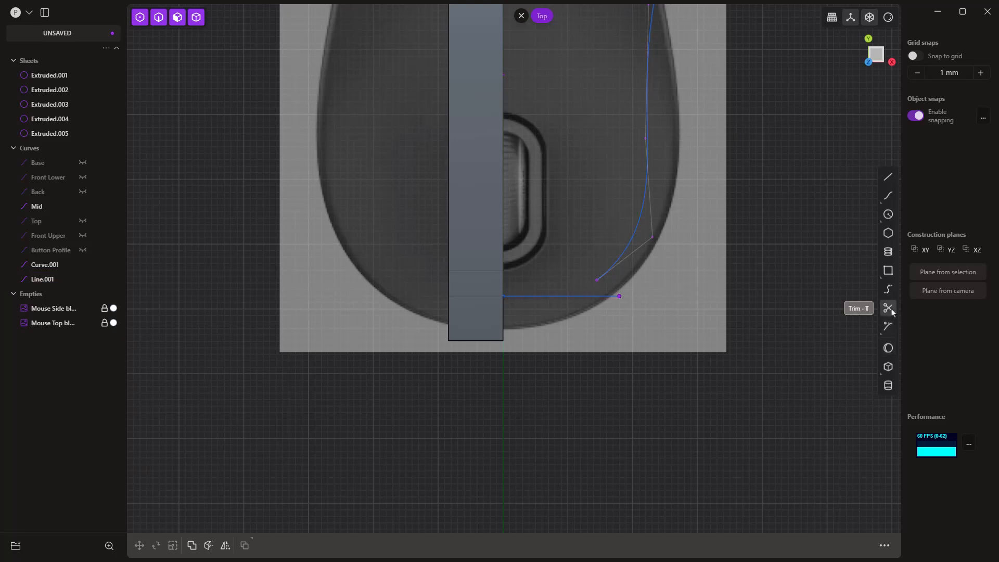
- Bridge the side spline's front end to the line's centreline start, using G1 start and end curvature and a second T value of 0.00
{"action": "left_click", "coordinate": [888, 288]}
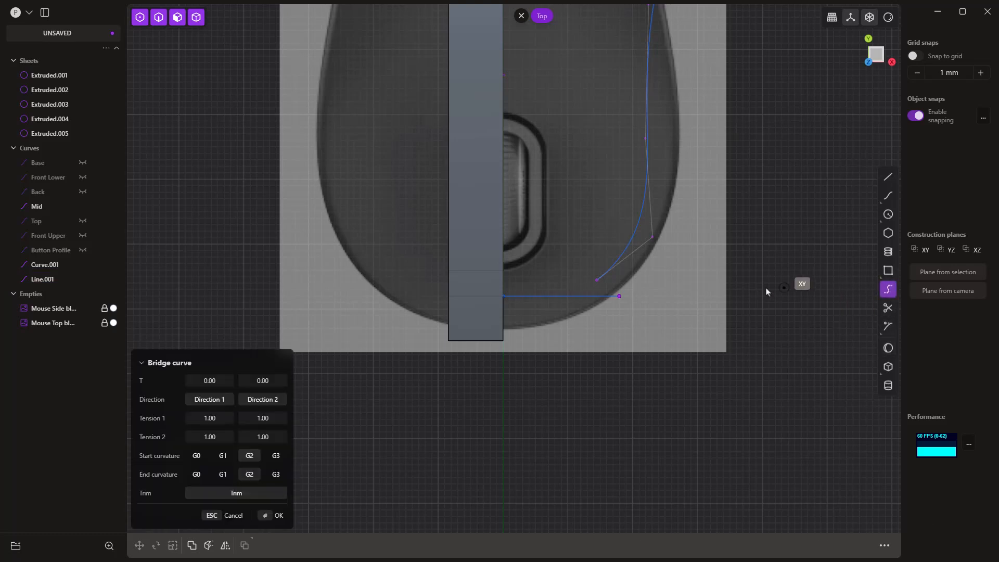
{"action": "left_click", "coordinate": [601, 280]}
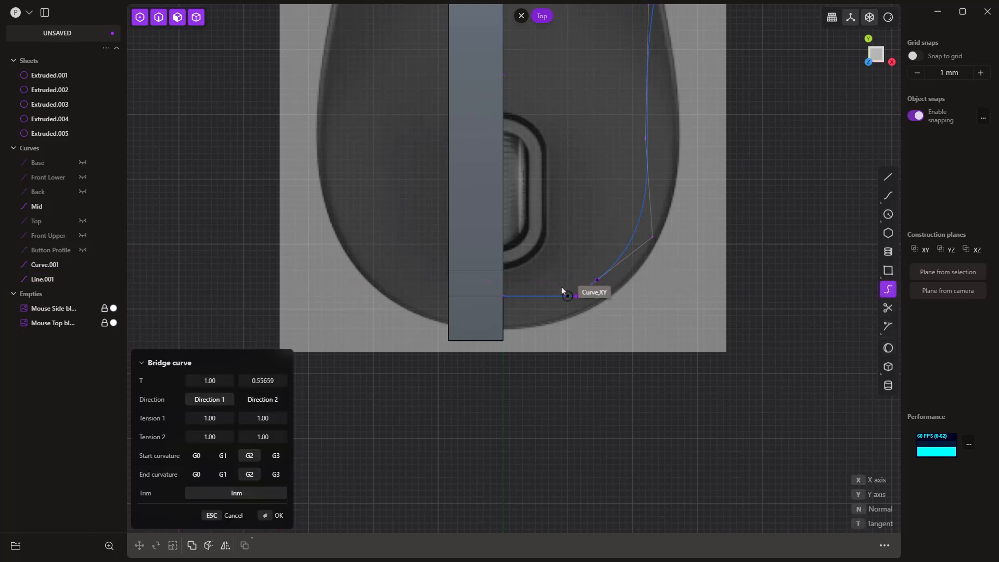
{"action": "left_click", "coordinate": [507, 294], "text": "shift"}
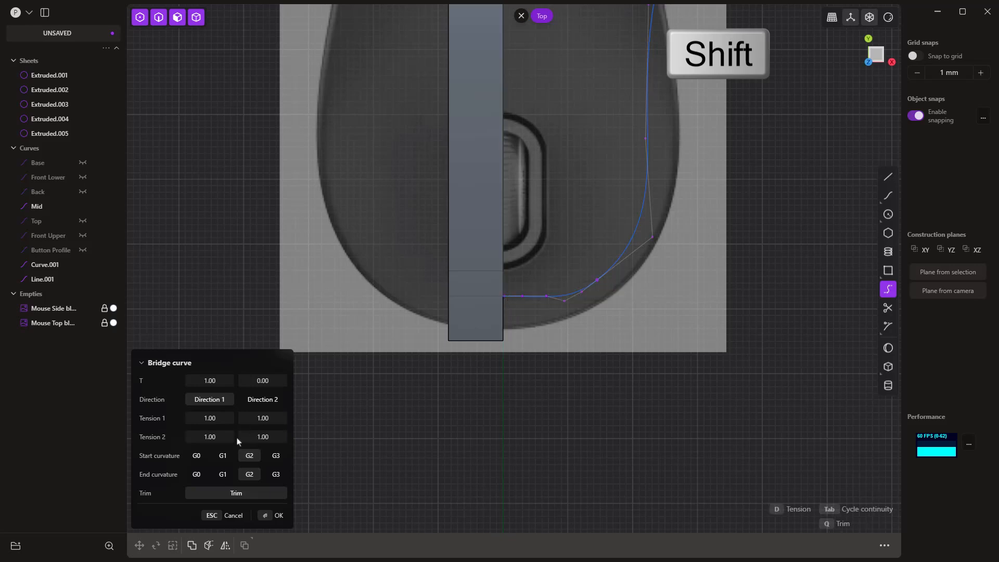
{"action": "left_click", "coordinate": [222, 455]}
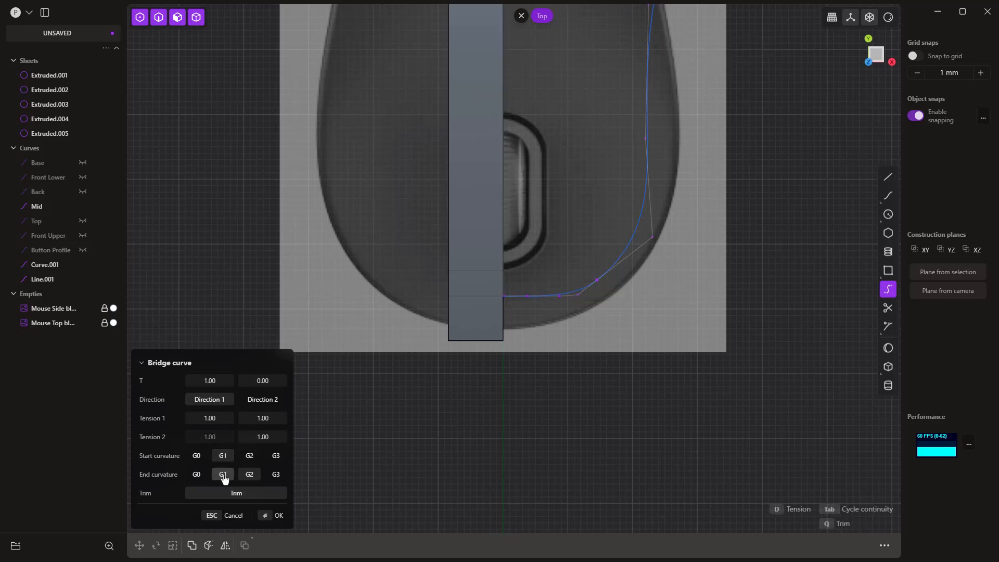
{"action": "left_click", "coordinate": [223, 474]}
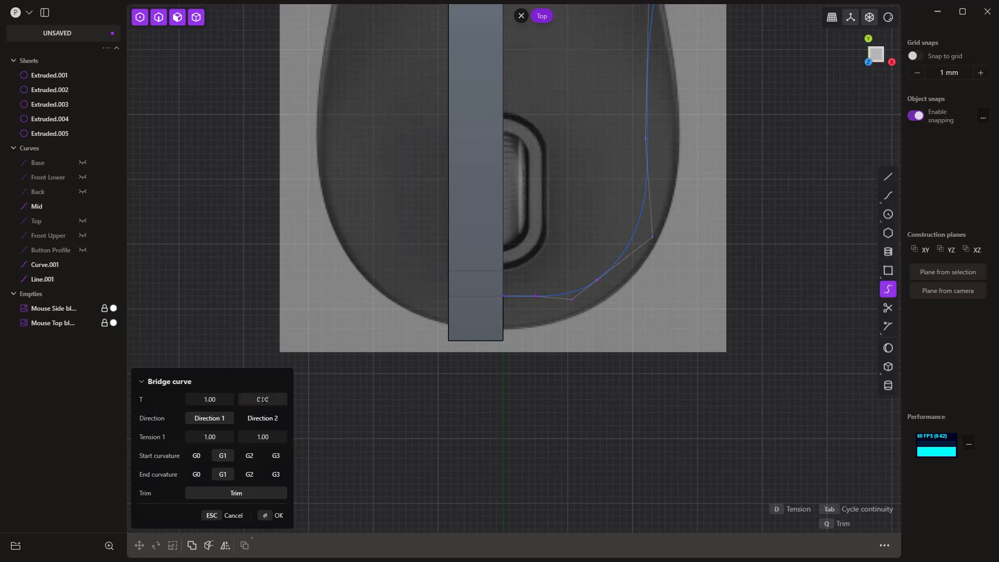
{"action": "left_click_drag", "start_coordinate": [265, 399], "coordinate": [276, 399]}
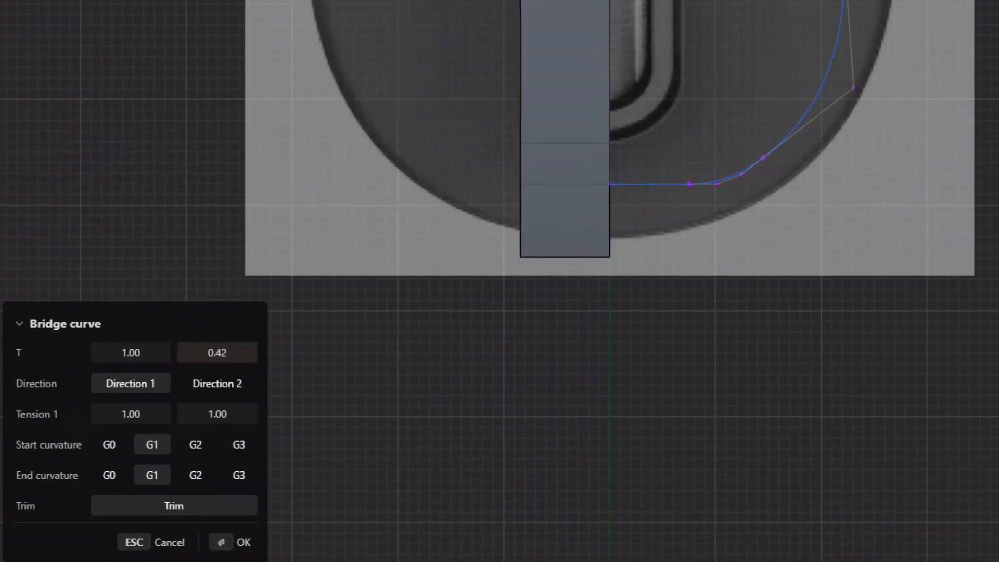
{"action": "left_click_drag", "start_coordinate": [276, 399], "coordinate": [263, 399]}
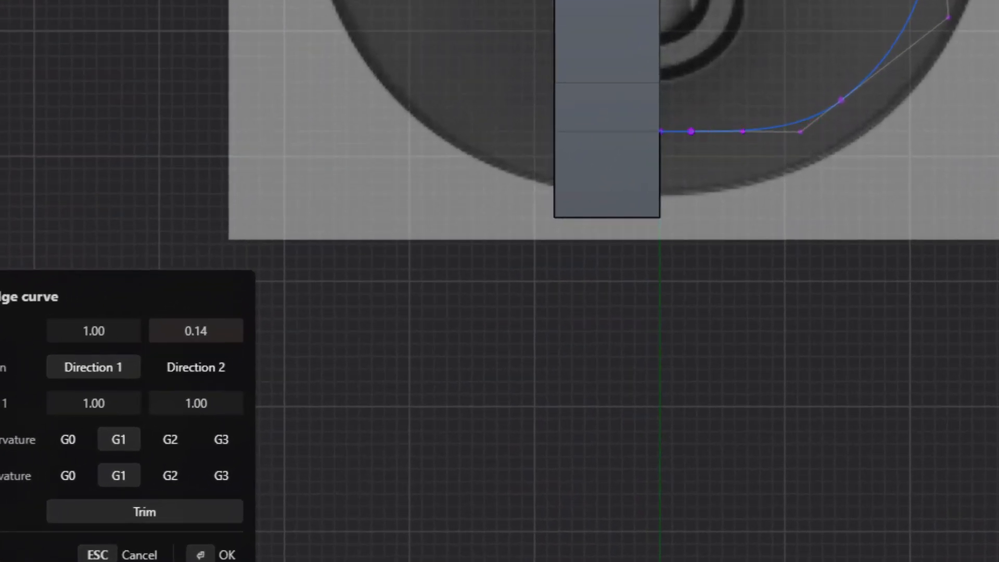
{"action": "left_click_drag", "start_coordinate": [195, 331], "coordinate": [187, 331]}
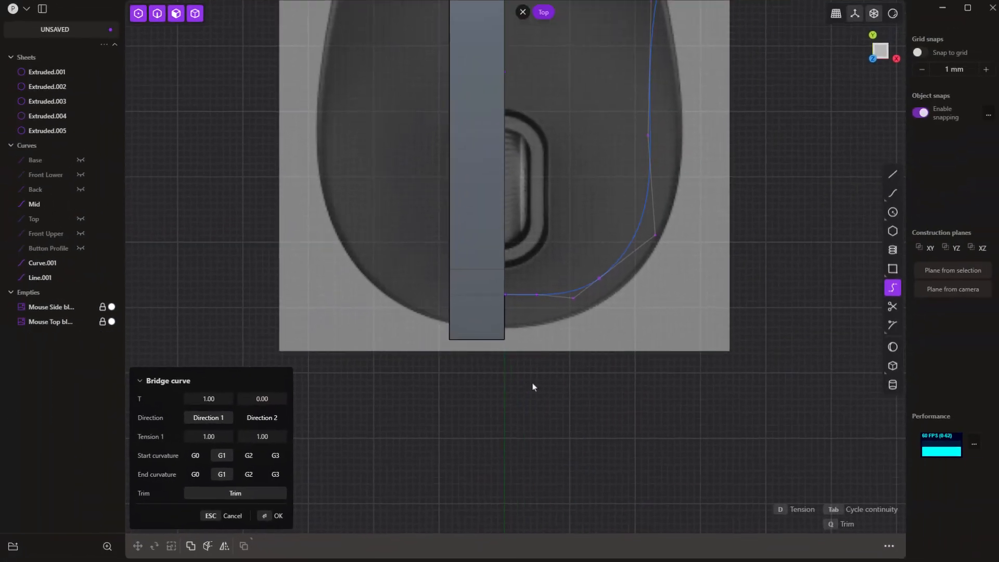
{"action": "key", "text": "Return"}
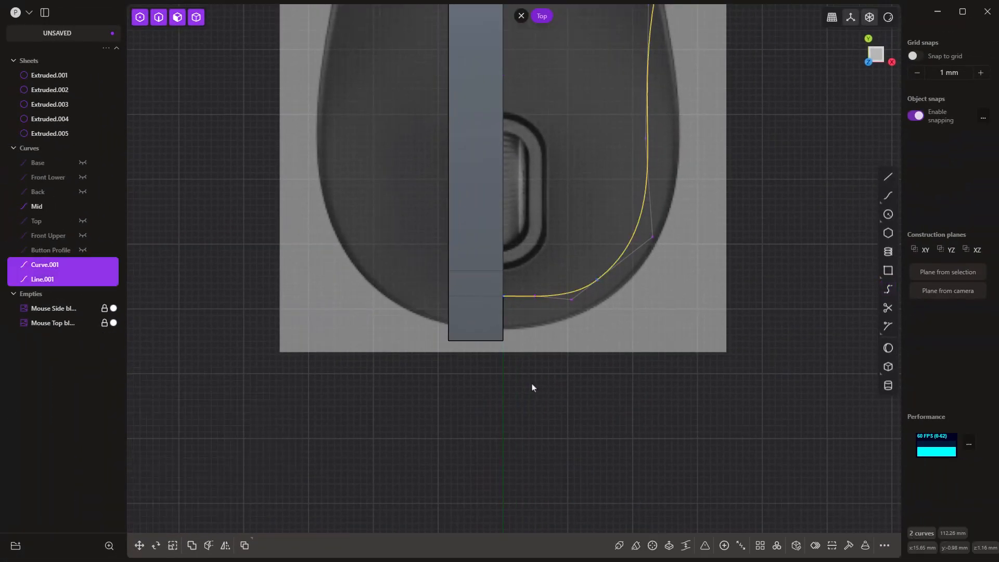
- Join the bridged side spline and the front line into a single outline curve
{"action": "scroll", "coordinate": [536, 386], "scroll_direction": "down", "scroll_amount": 2}
{"action": "scroll", "coordinate": [682, 374], "scroll_direction": "down", "scroll_amount": 1}
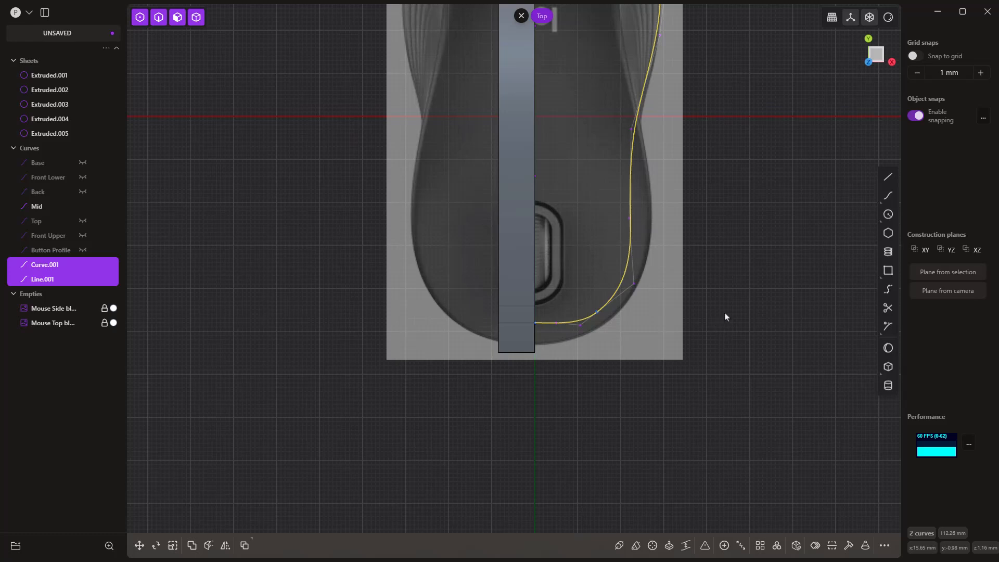
{"action": "key", "text": "j"}
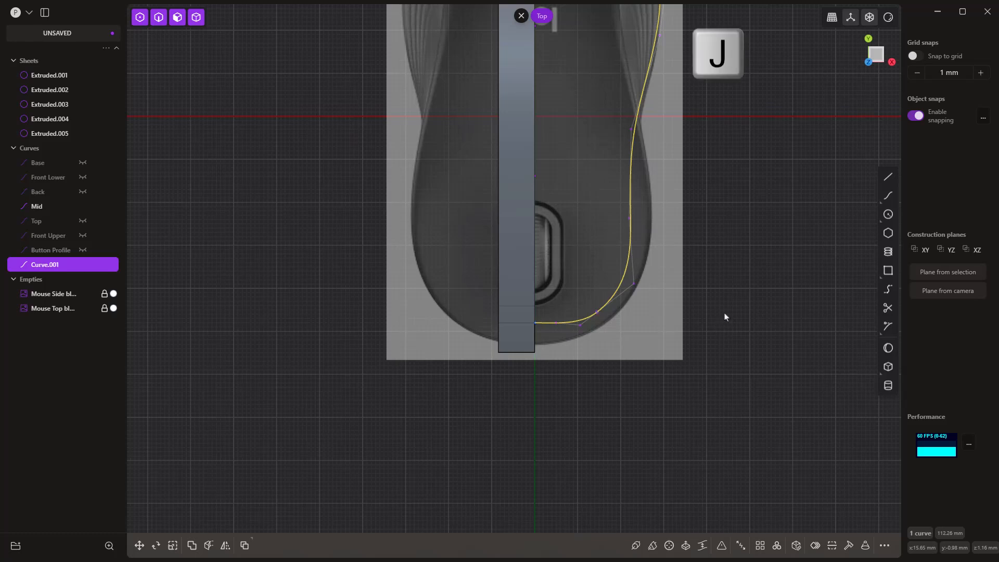
{"action": "left_click", "coordinate": [719, 323]}
- Try a G2 bridge curve from the outline's rear end to the crosswise edge between the top and back sheets
{"action": "middle_click_drag", "start_coordinate": [720, 323], "coordinate": [679, 290]}
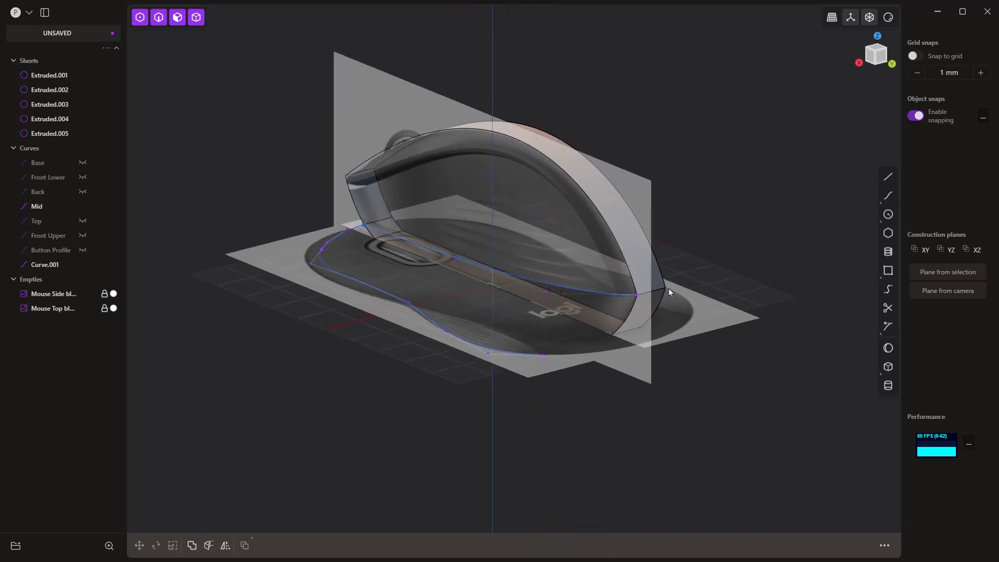
{"action": "left_click", "coordinate": [627, 295]}
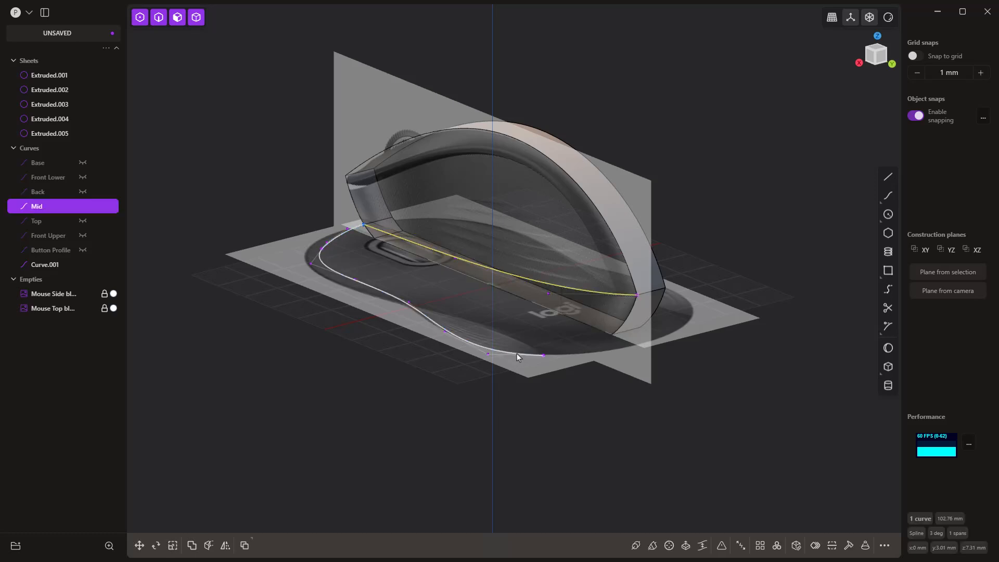
{"action": "left_click", "coordinate": [517, 354]}
{"action": "left_click", "coordinate": [568, 370]}
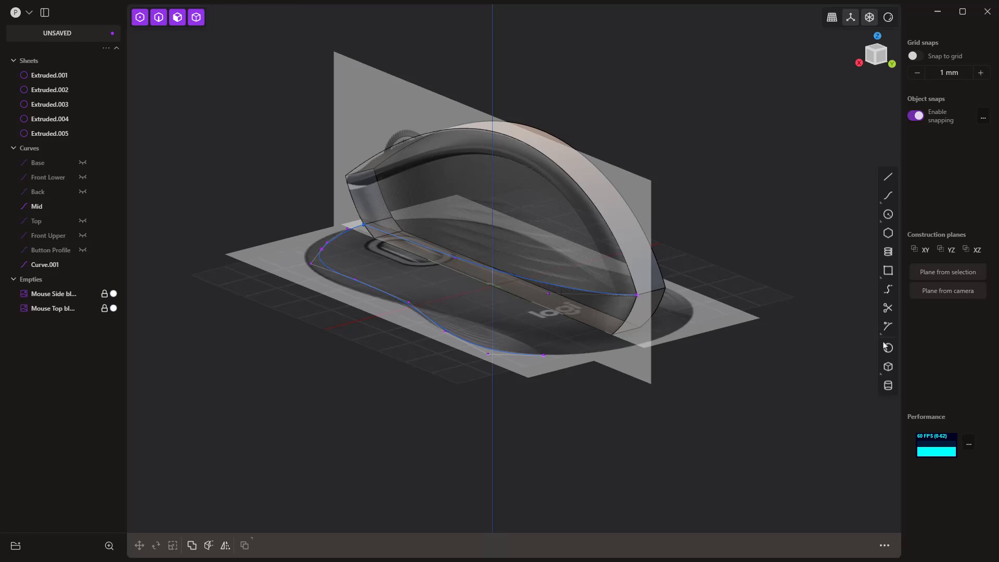
{"action": "left_click", "coordinate": [888, 289]}
{"action": "left_click", "coordinate": [543, 354]}
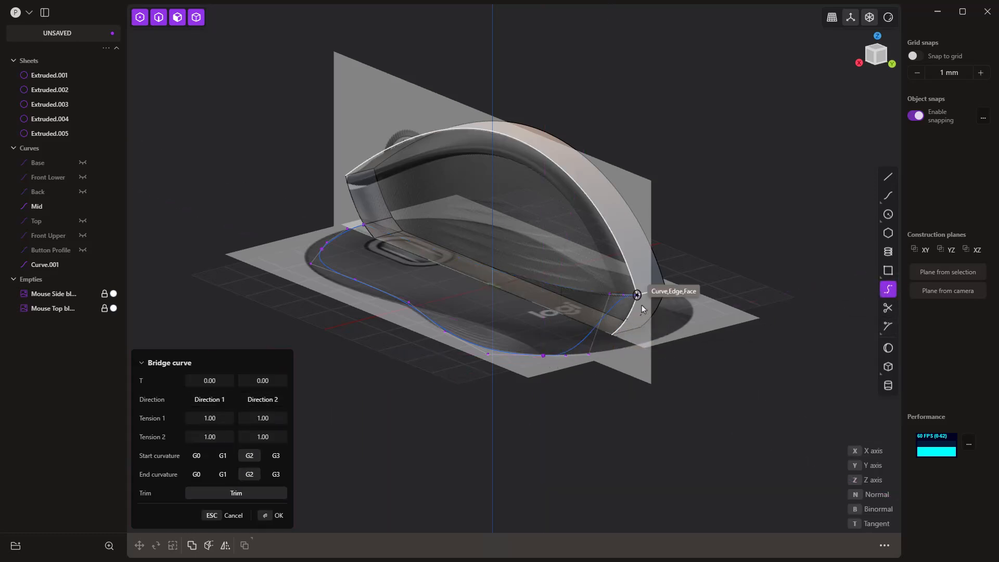
{"action": "scroll", "coordinate": [644, 304], "scroll_direction": "up", "scroll_amount": 5}
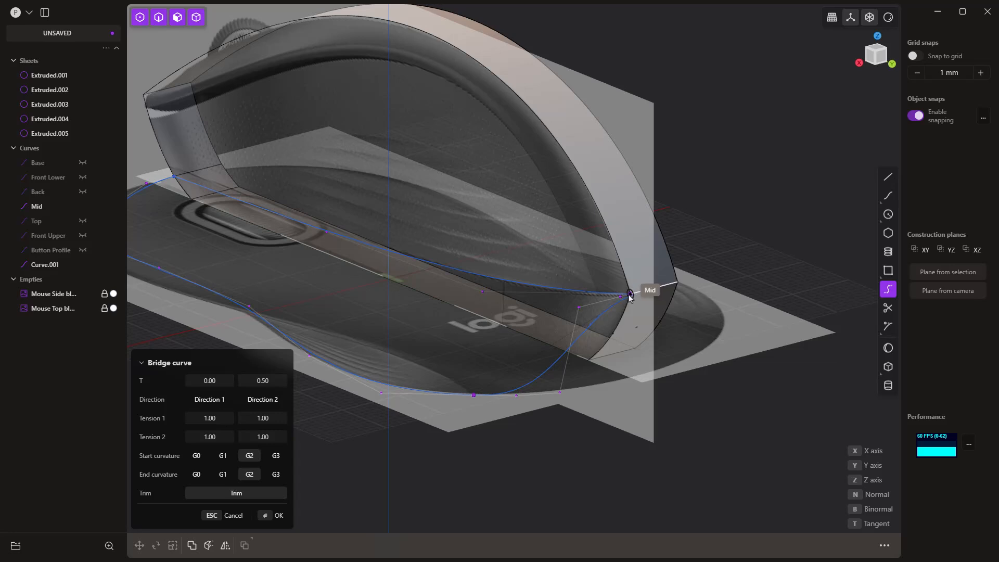
{"action": "scroll", "coordinate": [620, 337], "scroll_direction": "down", "scroll_amount": 10}
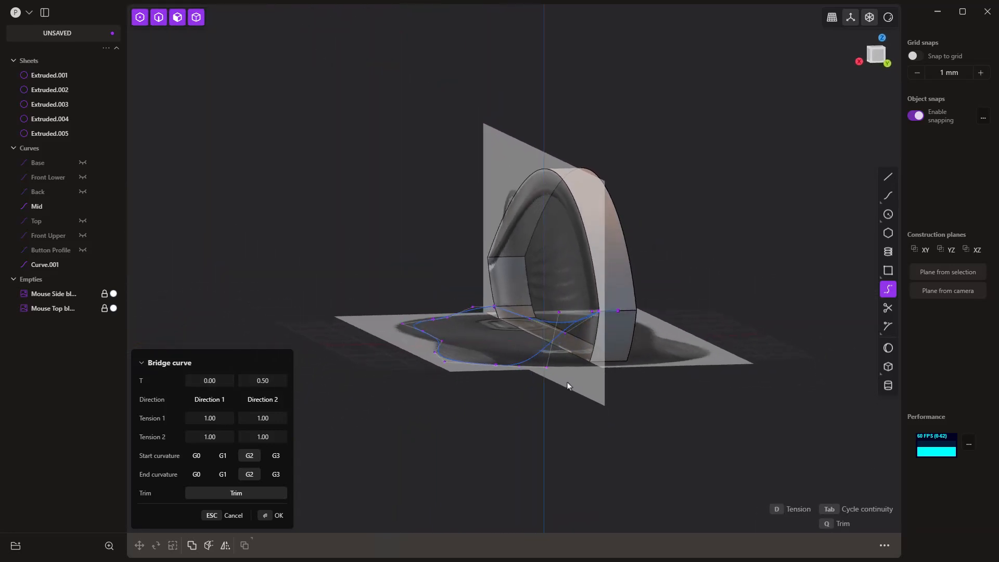
{"action": "middle_click_drag", "start_coordinate": [567, 385], "coordinate": [636, 408]}
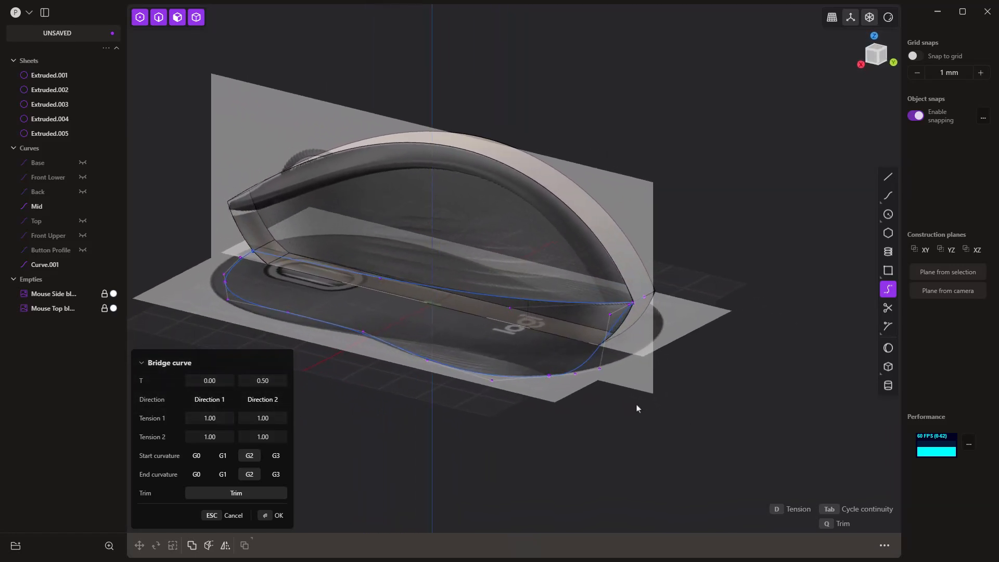
{"action": "key", "text": "Return"}
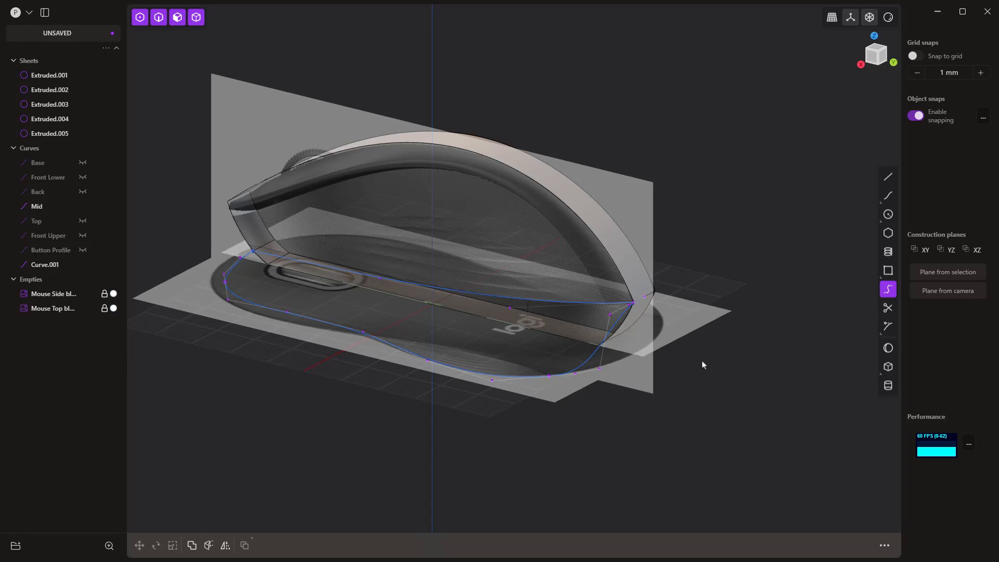
- Delete the trial bridge curve at the rear of the outline
{"action": "left_click", "coordinate": [701, 364]}
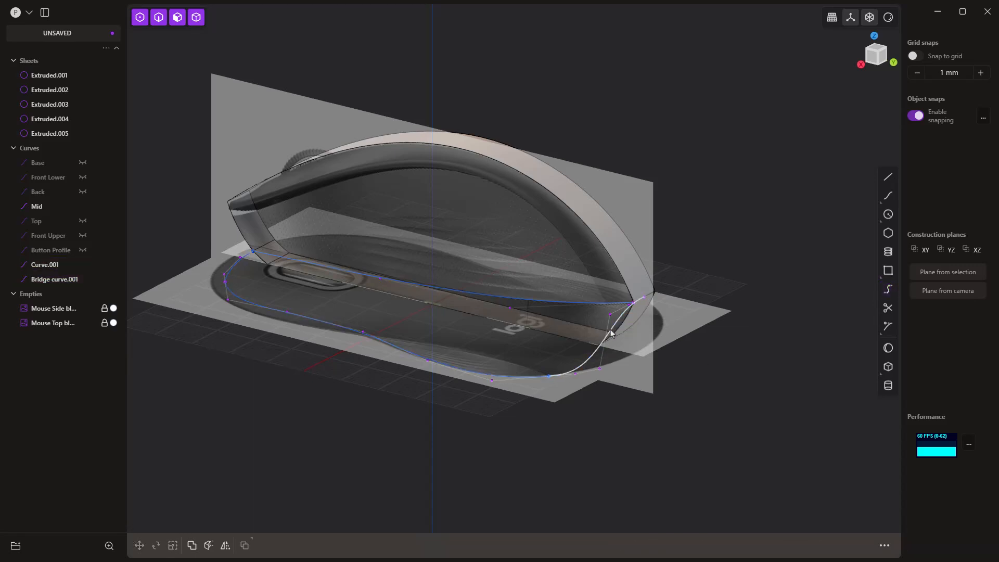
{"action": "left_click", "coordinate": [611, 333]}
{"action": "key", "text": "Delete"}
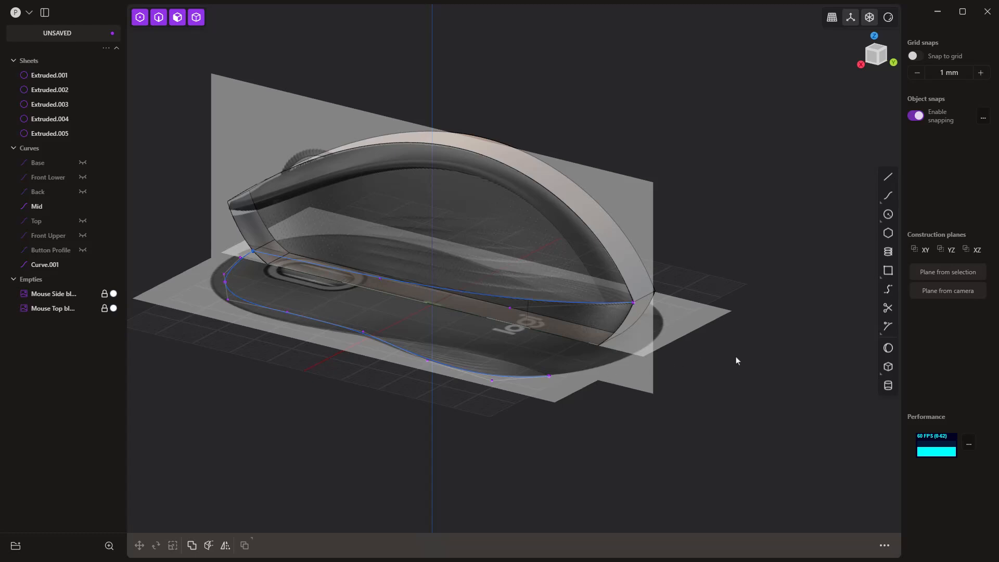
- Duplicate the crosswise edge at the rear end of the top sheet as a separate curve in place
{"action": "key", "text": "7"}
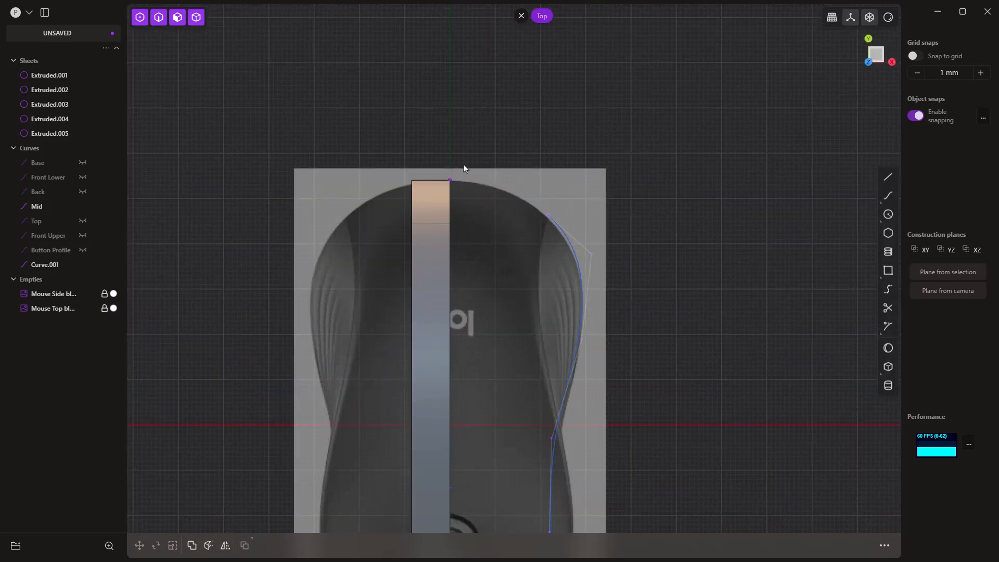
{"action": "left_click", "coordinate": [430, 181]}
{"action": "key", "text": "e"}
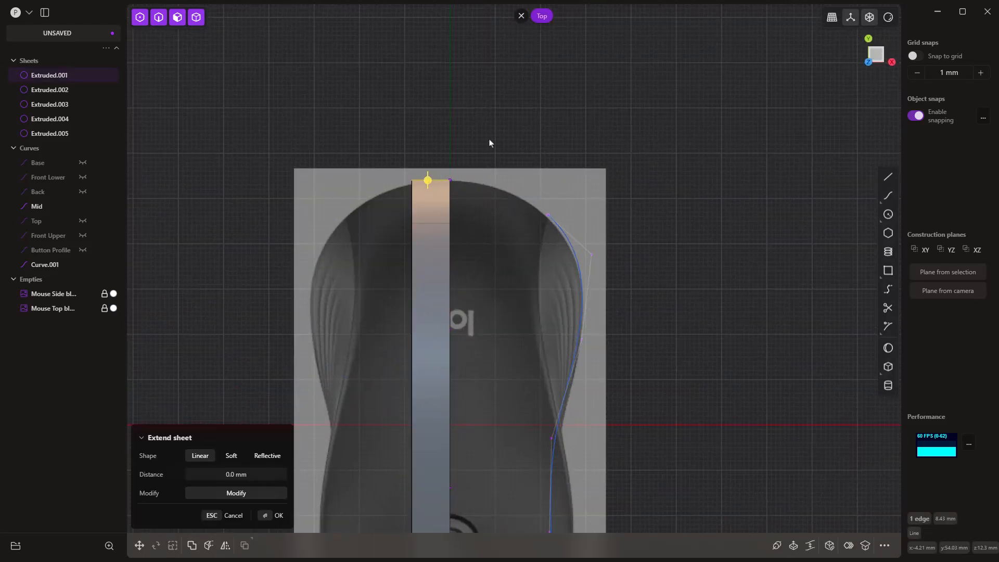
{"action": "key", "text": "shift+d"}
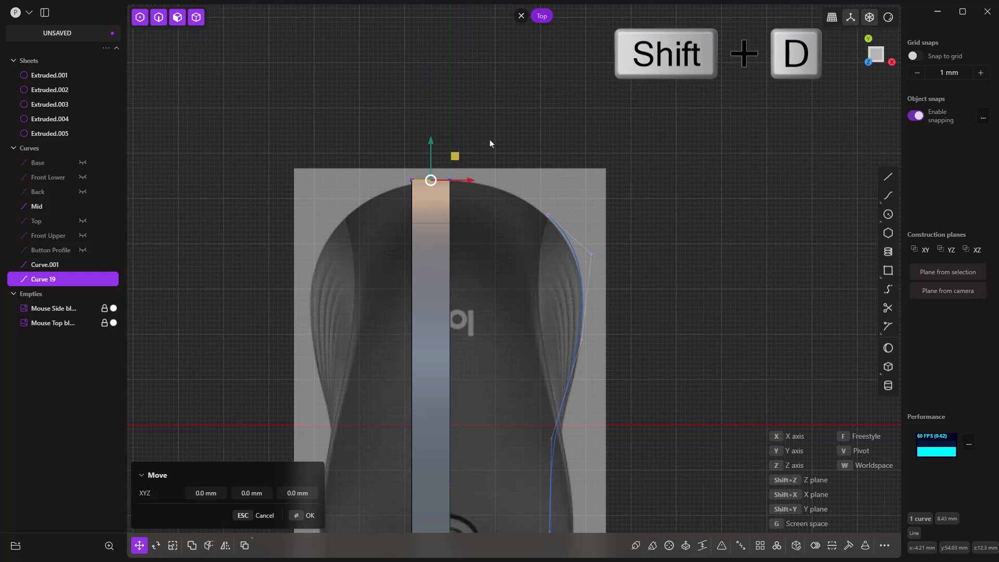
{"action": "middle_click_drag", "start_coordinate": [513, 150], "coordinate": [495, 185]}
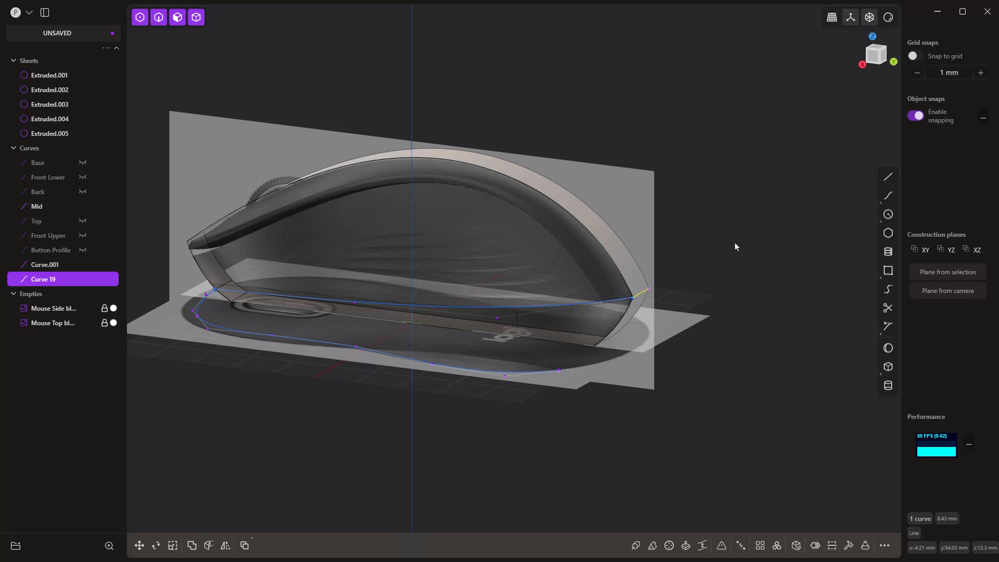
- Make an alternative duplicate of the rear edge curve from the top view, projected flat onto the ground plane
{"action": "key", "text": "KP_7"}
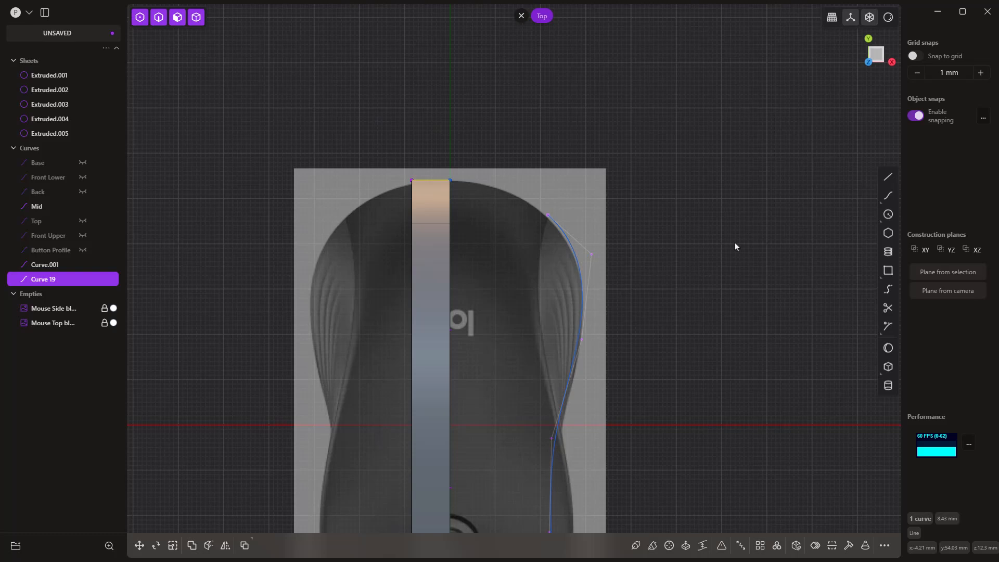
{"action": "key", "text": "alt+d"}
{"action": "mouse_move", "coordinate": [635, 333]}
{"action": "middle_mouse_down"}
{"action": "mouse_move", "coordinate": [588, 312]}
{"action": "mouse_move", "coordinate": [487, 232]}
{"action": "mouse_move", "coordinate": [621, 334]}
{"action": "middle_mouse_up"}
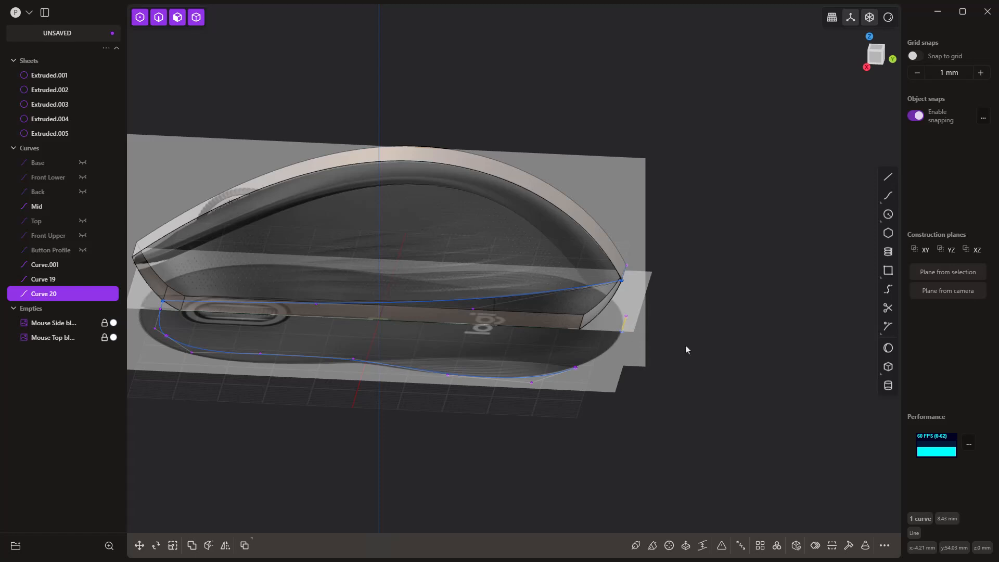
{"action": "middle_click_drag", "start_coordinate": [685, 347], "coordinate": [668, 342]}
{"action": "left_click", "coordinate": [669, 343]}
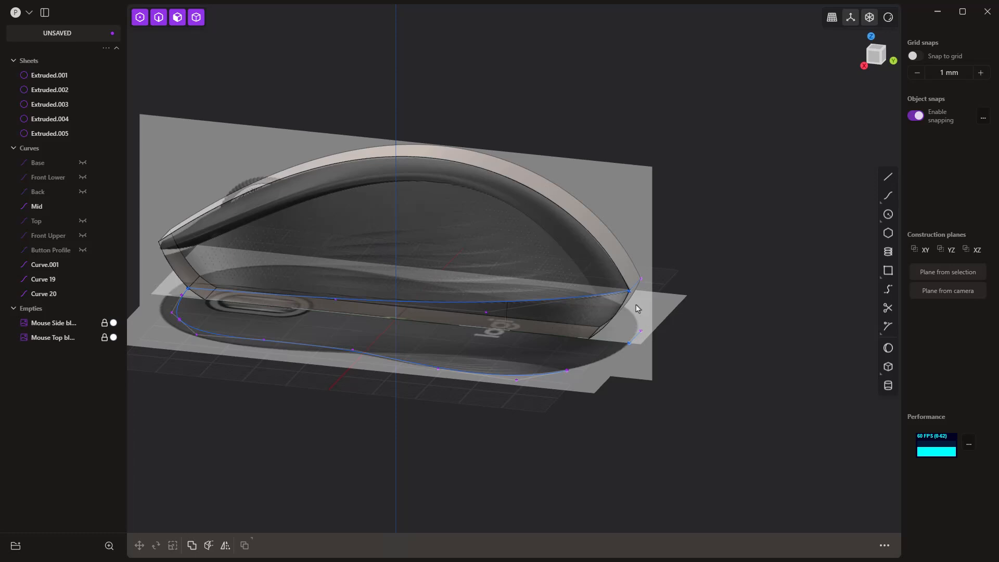
- Try flattening the raised rear edge curve by scaling it to 0 along Y about a pivot at the world origin
{"action": "scroll", "coordinate": [626, 288], "scroll_direction": "up", "scroll_amount": 2}
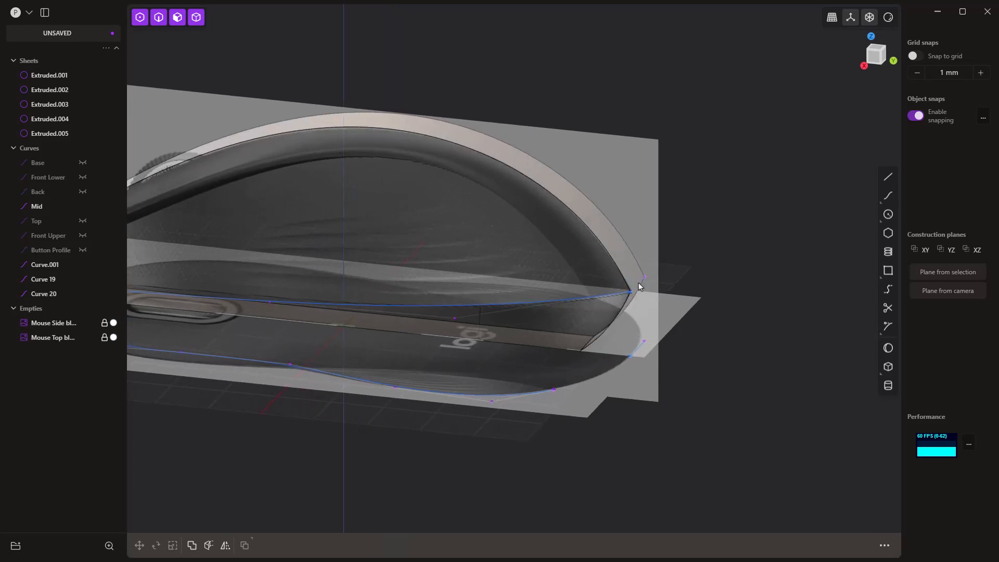
{"action": "left_click", "coordinate": [638, 284]}
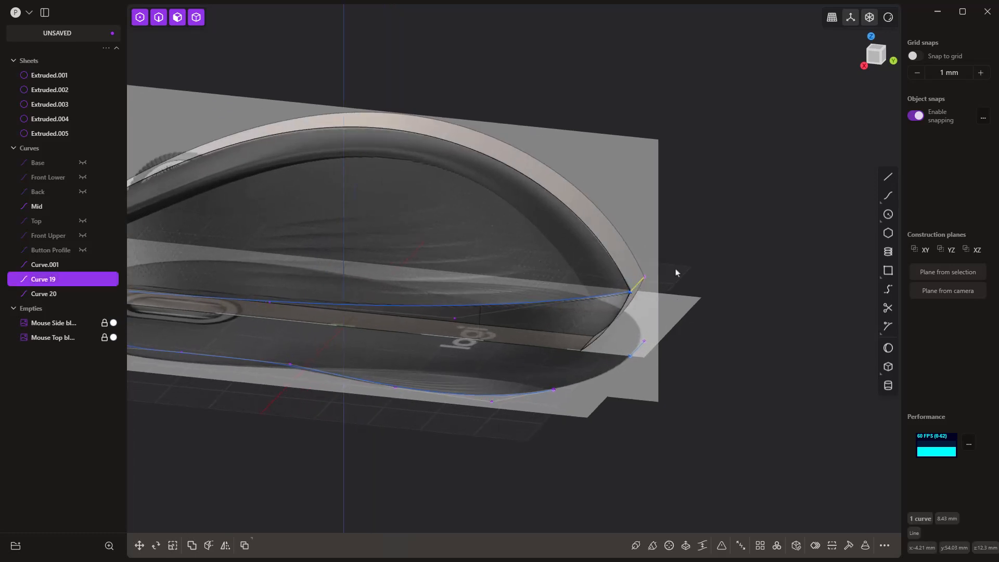
{"action": "key", "text": "s"}
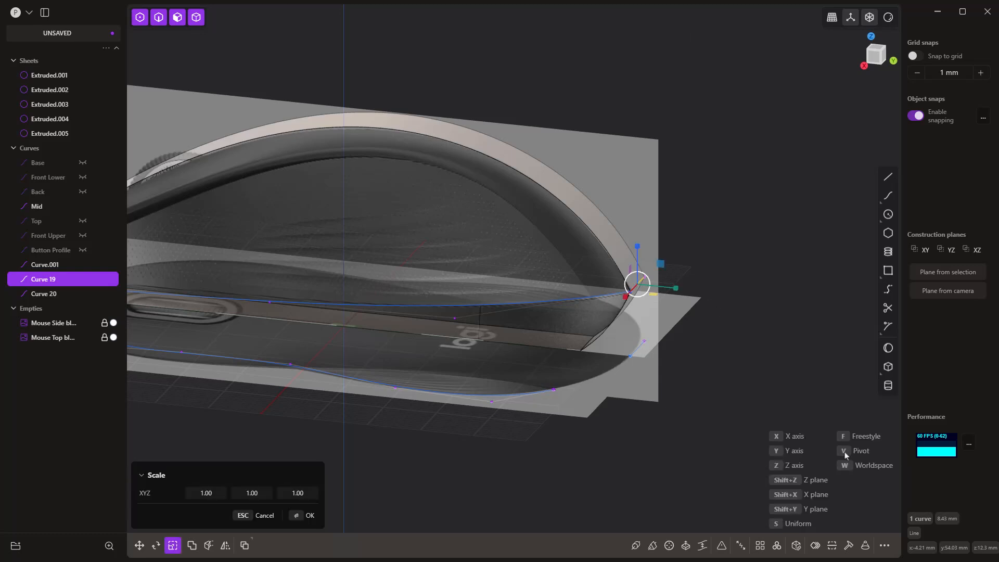
{"action": "key", "text": "v"}
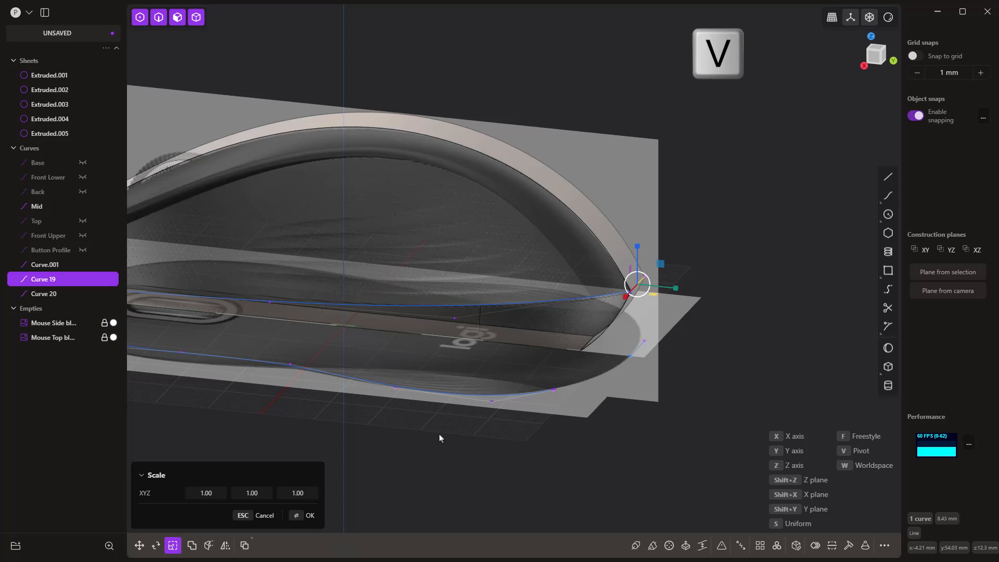
{"action": "left_click", "coordinate": [345, 327]}
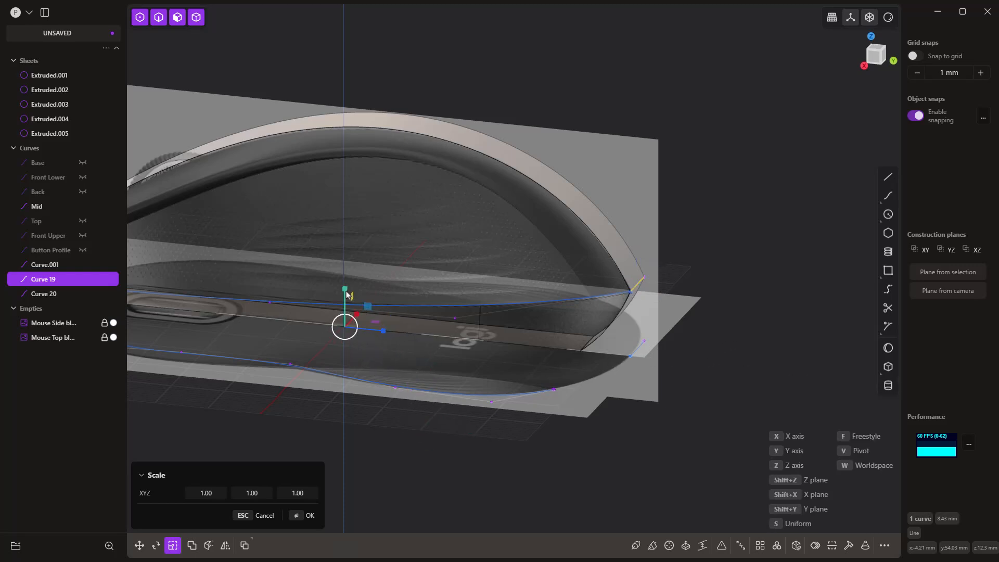
{"action": "key", "text": "y"}
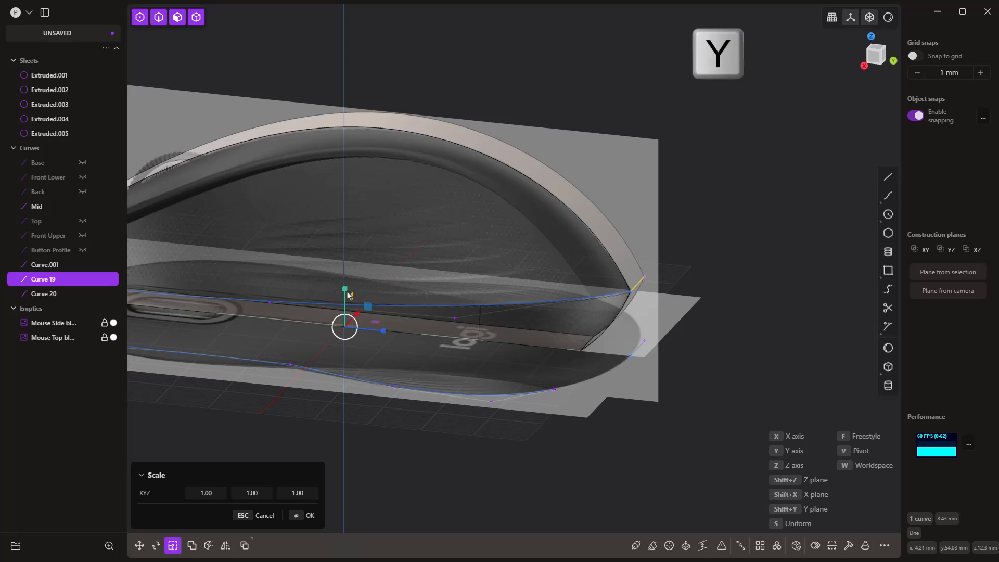
{"action": "type", "text": "y"}
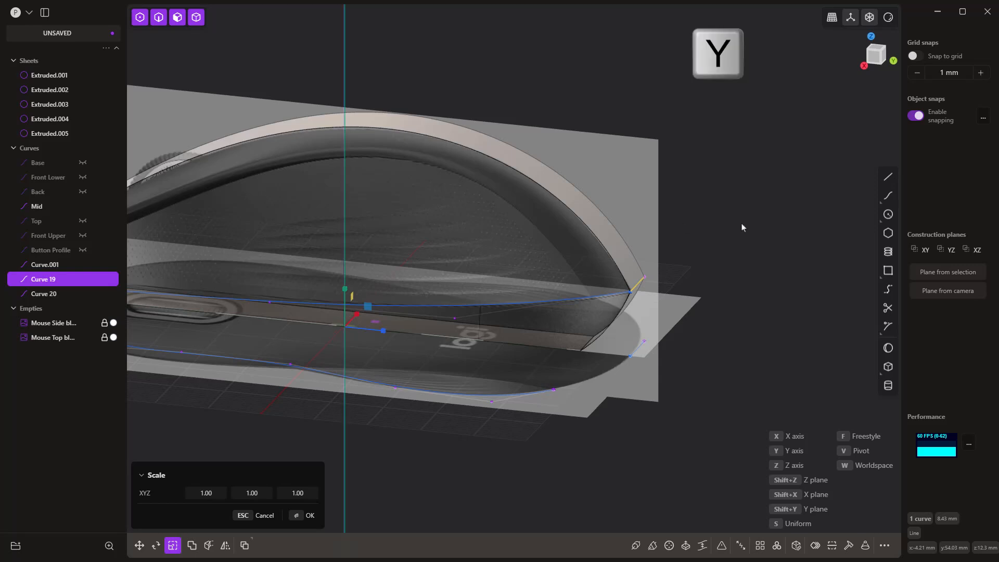
{"action": "type", "text": "0"}
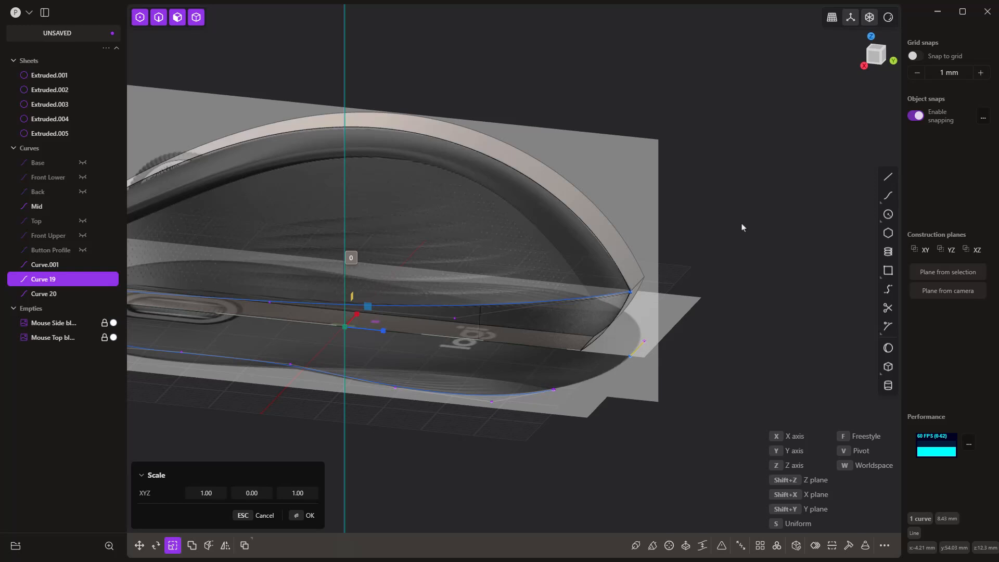
{"action": "key", "text": "Return"}
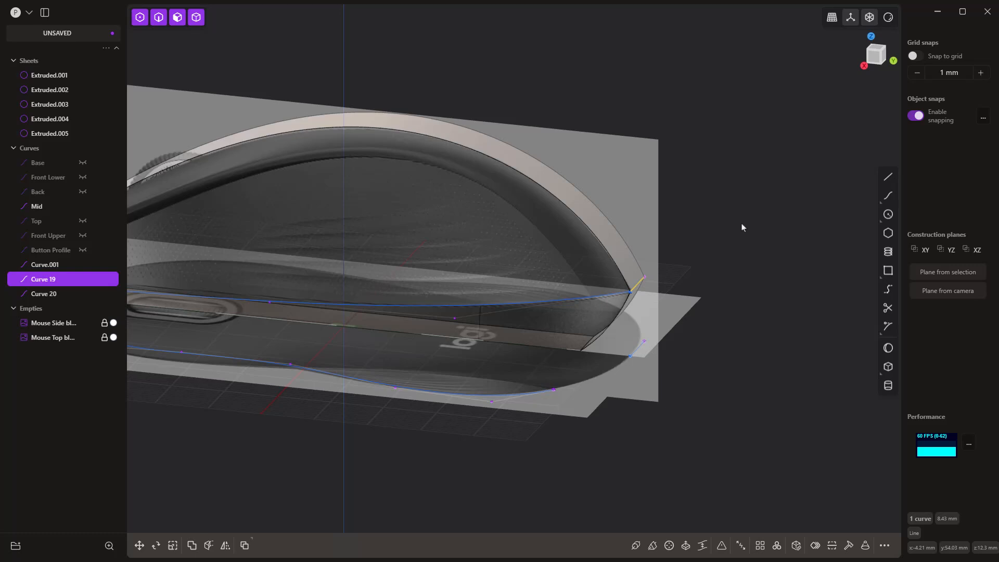
- Delete the raised rear edge duplicate and hide the Empties group with the reference images
{"action": "key", "text": "Delete"}
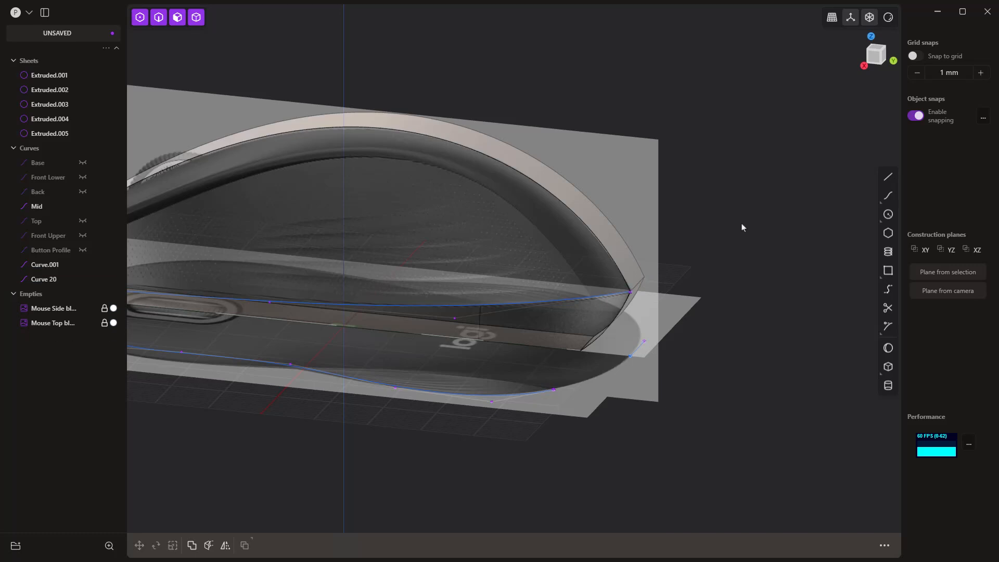
{"action": "middle_click_drag", "start_coordinate": [658, 358], "coordinate": [635, 412]}
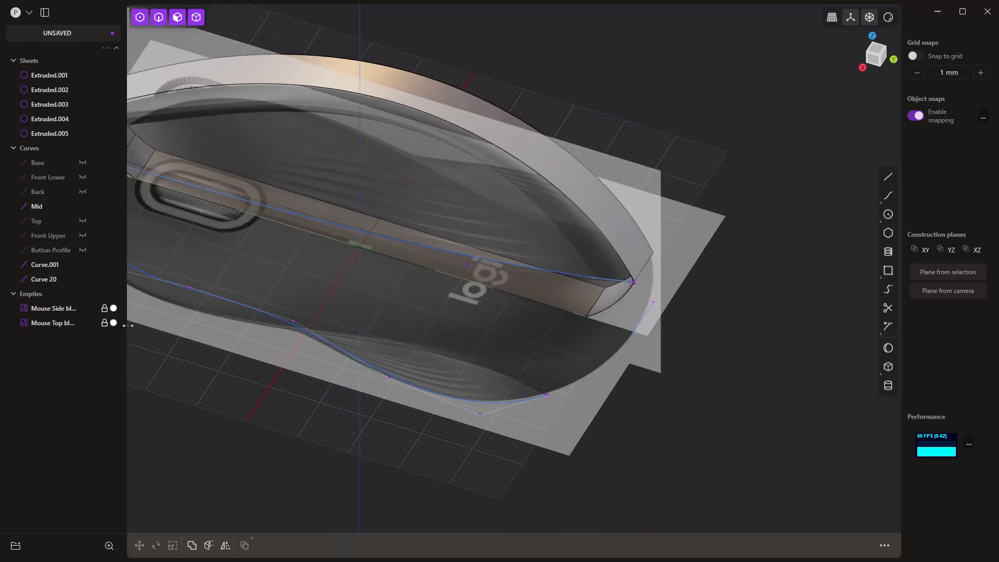
{"action": "left_click", "coordinate": [93, 294]}
- Bridge the outline's rear end to the flat rear line's centreline end, using G1 start and end curvature and a second T value of 1.00
{"action": "middle_click_drag", "start_coordinate": [619, 389], "coordinate": [646, 414]}
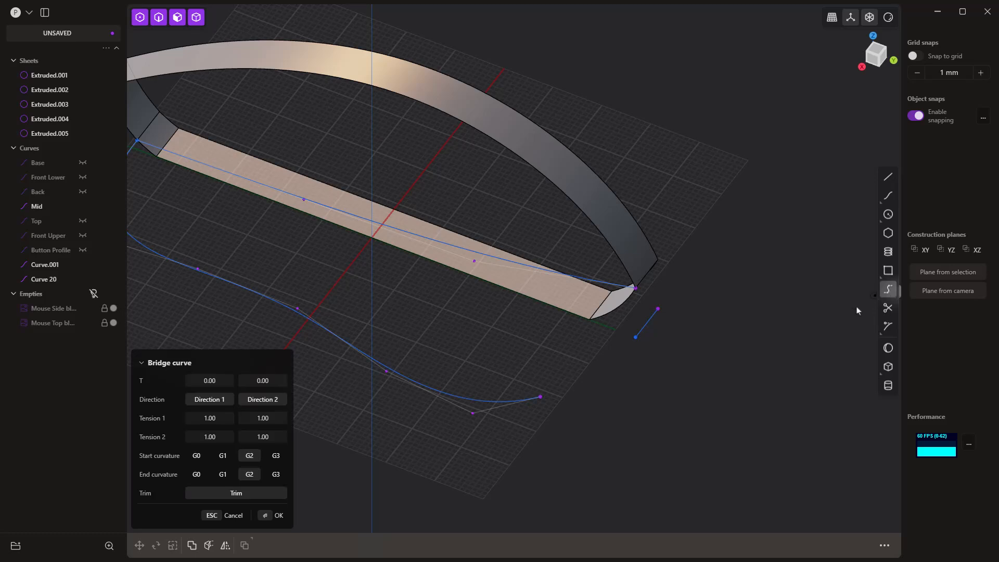
{"action": "left_click", "coordinate": [888, 290]}
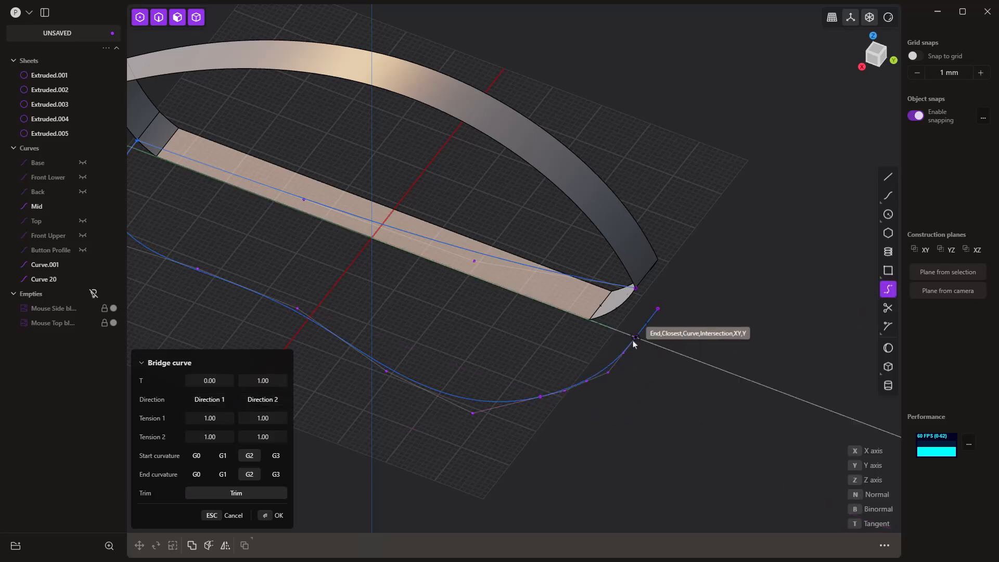
{"action": "middle_click_drag", "start_coordinate": [649, 320], "coordinate": [604, 338]}
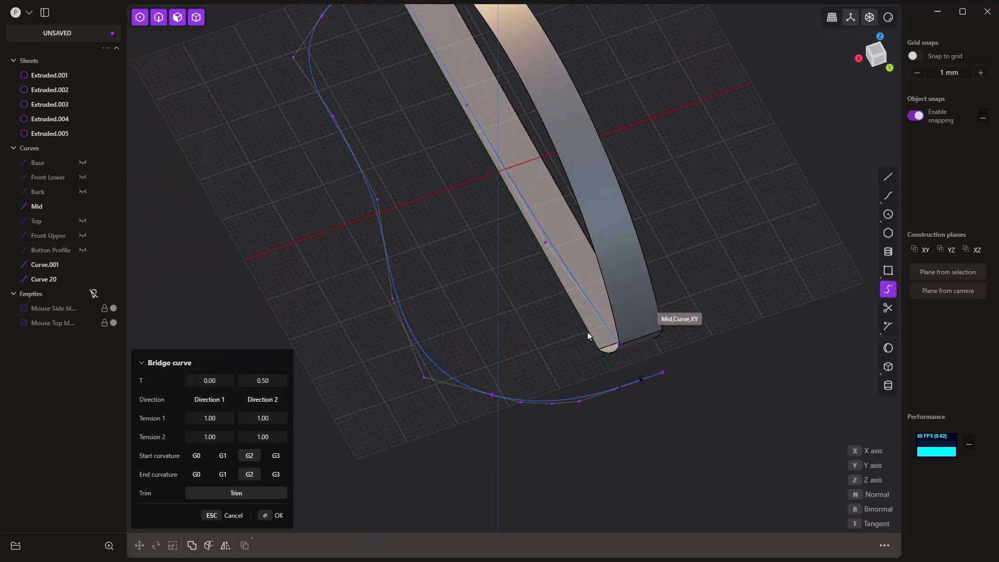
{"action": "left_click", "coordinate": [623, 388]}
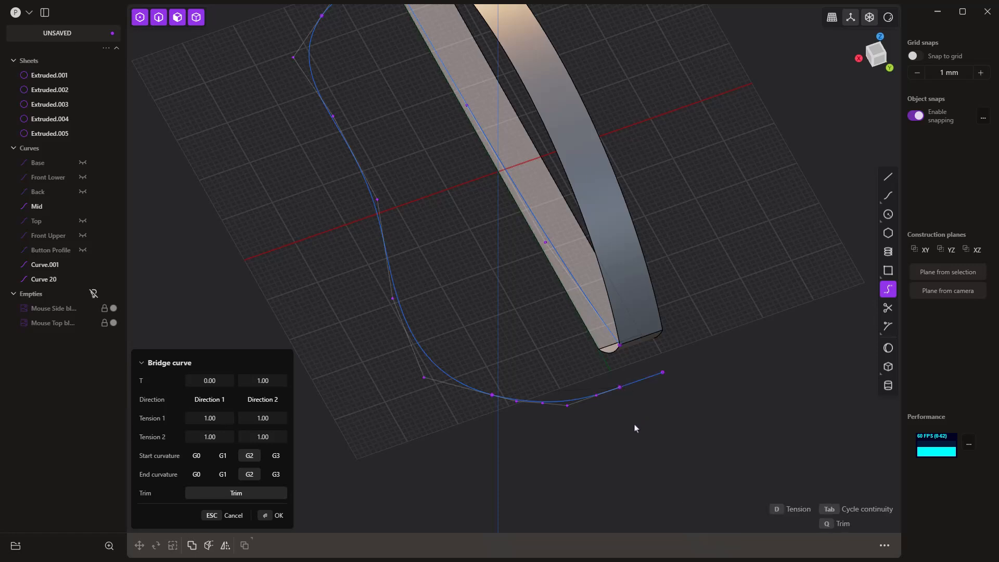
{"action": "left_click", "coordinate": [223, 455]}
{"action": "left_click", "coordinate": [223, 474]}
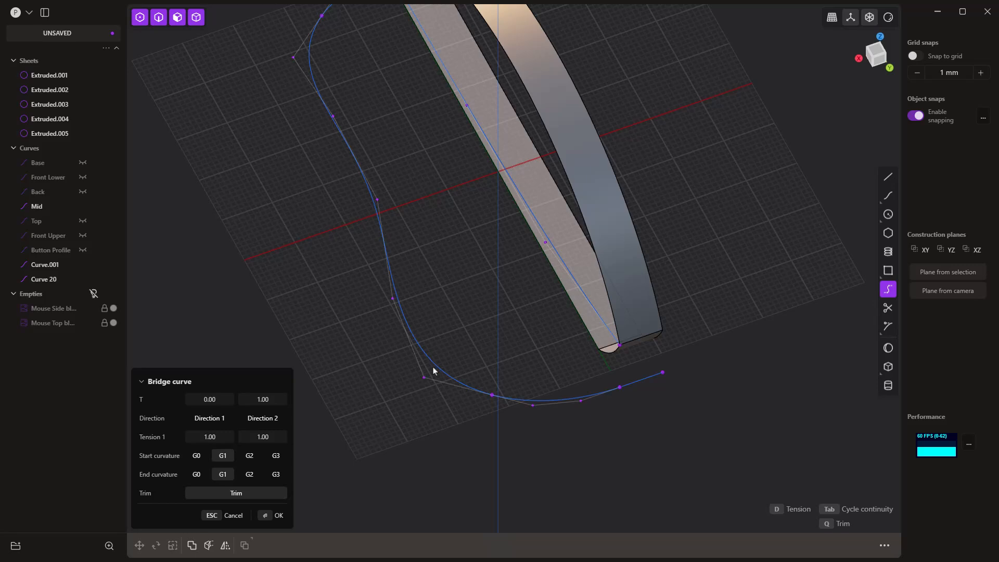
{"action": "key", "text": "Return"}
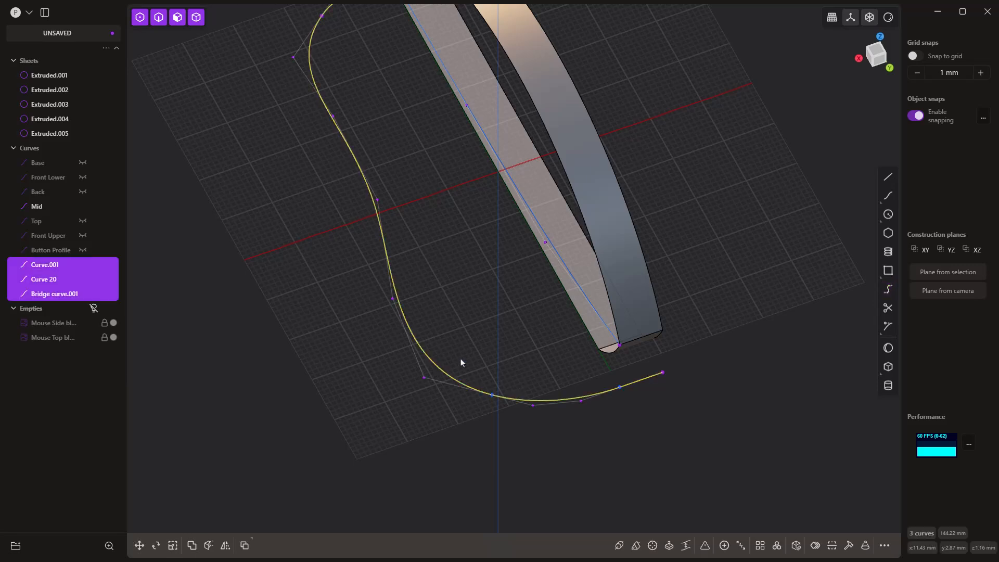
- Delete the flat helper line at the rear of the outline
{"action": "left_click", "coordinate": [663, 409]}
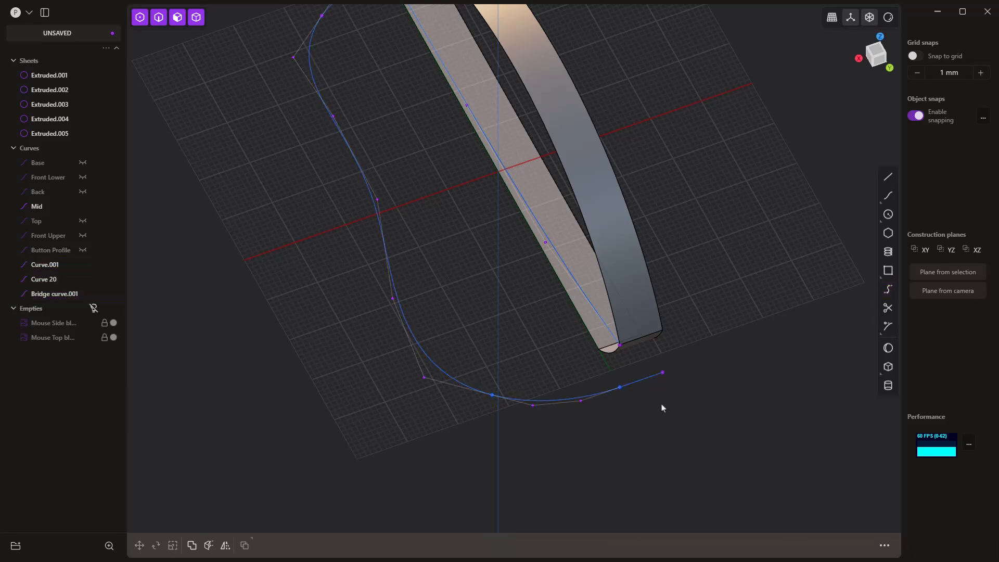
{"action": "left_click", "coordinate": [649, 377]}
{"action": "key", "text": "Delete"}
- Join the rear bridge curve and the outline curve into a single curve
{"action": "left_click", "coordinate": [574, 398]}
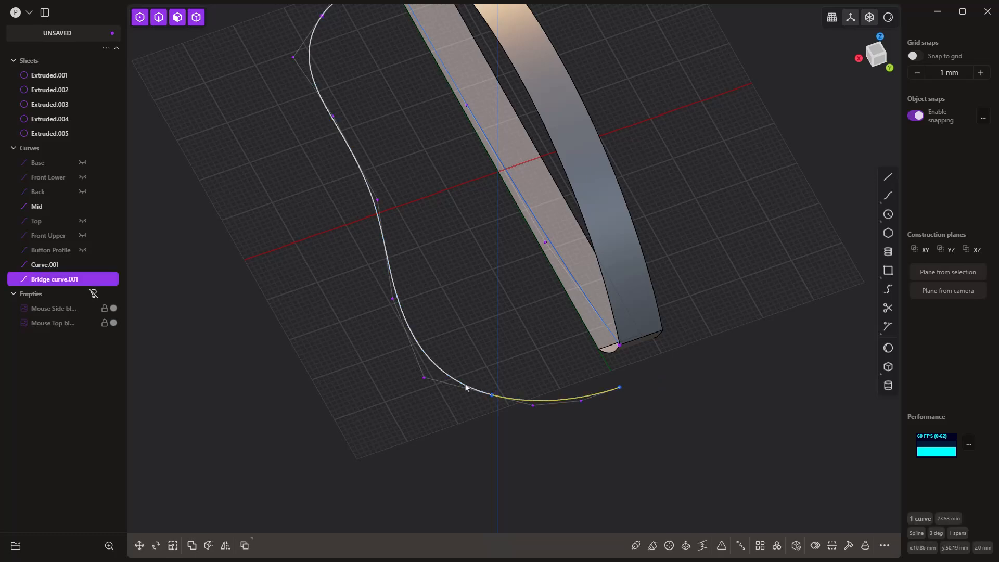
{"action": "left_click", "coordinate": [461, 383], "text": "shift"}
{"action": "key", "text": "j"}
{"action": "scroll", "coordinate": [484, 379], "scroll_direction": "down", "scroll_amount": 5}
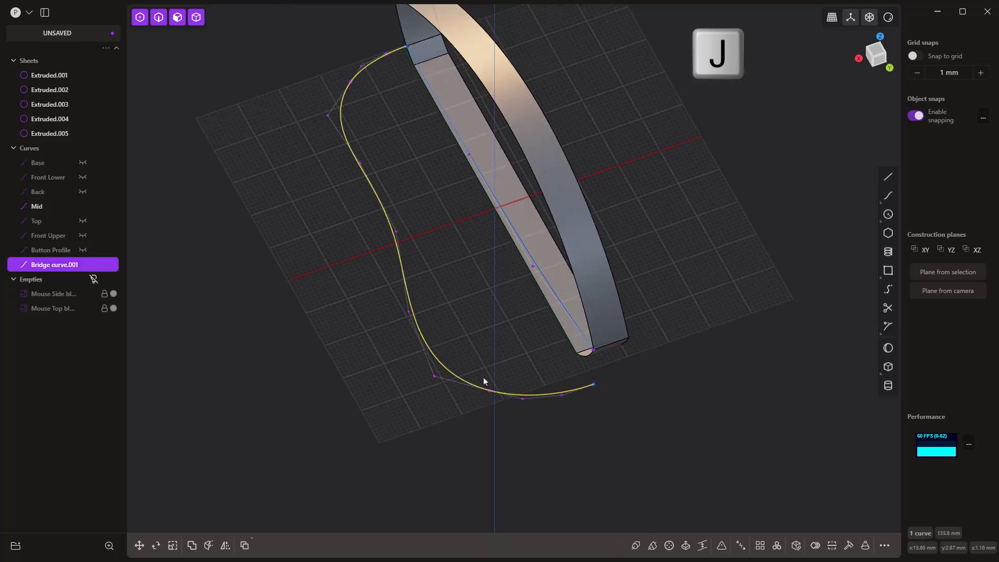
{"action": "middle_click_drag", "start_coordinate": [489, 432], "coordinate": [283, 386]}
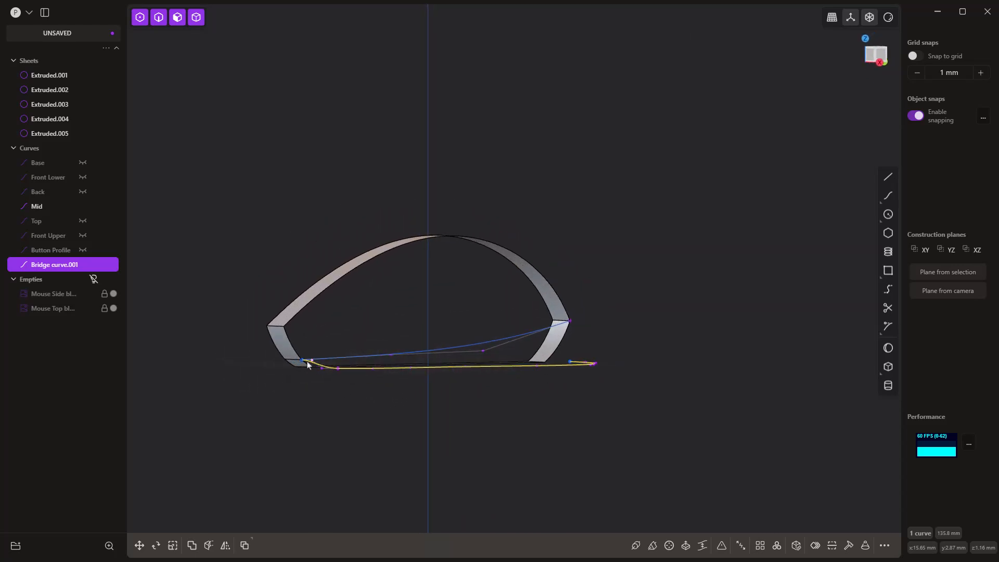
{"action": "middle_click_drag", "start_coordinate": [581, 408], "coordinate": [506, 404]}
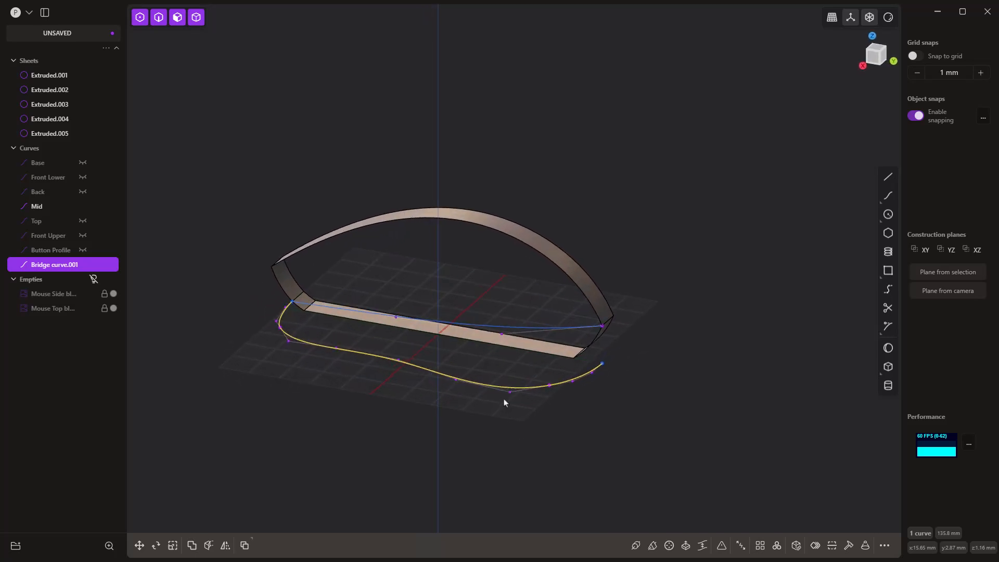
- Project the Mid profile curve and the joined top outline curve together into one combined 3D curve
{"action": "left_click", "coordinate": [508, 330]}
{"action": "key", "text": "f"}
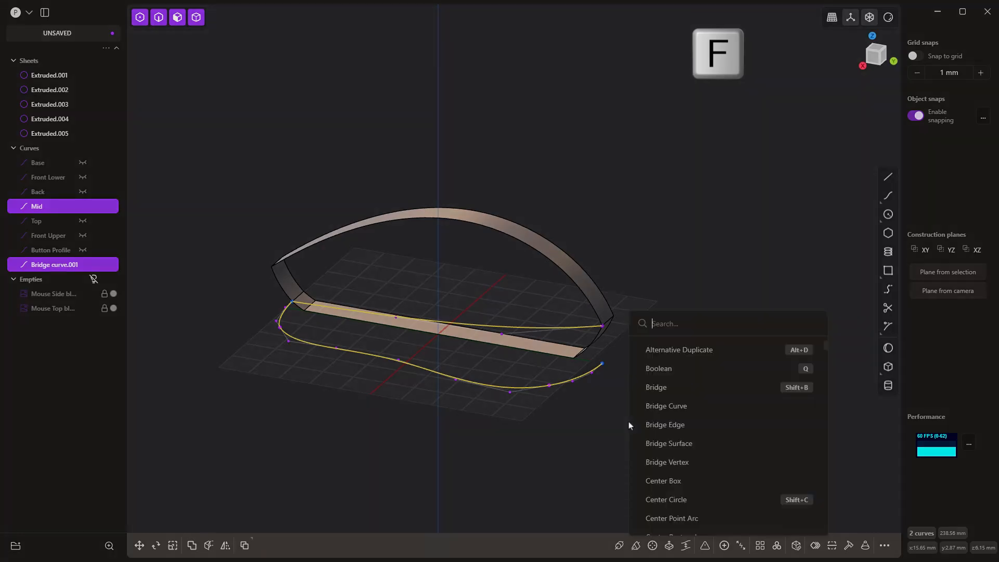
{"action": "type", "text": "curve cu"}
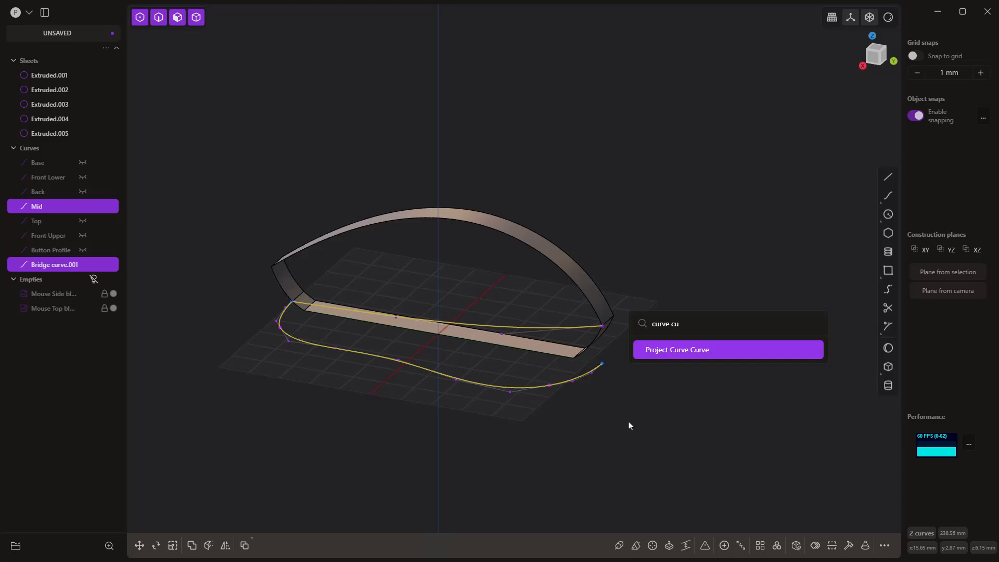
{"action": "key", "text": "BackSpace"}
{"action": "key", "text": "BackSpace"}
{"action": "key", "text": "BackSpace"}
{"action": "key", "text": "BackSpace"}
{"action": "key", "text": "BackSpace"}
{"action": "key", "text": "BackSpace"}
{"action": "key", "text": "BackSpace"}
{"action": "key", "text": "BackSpace"}
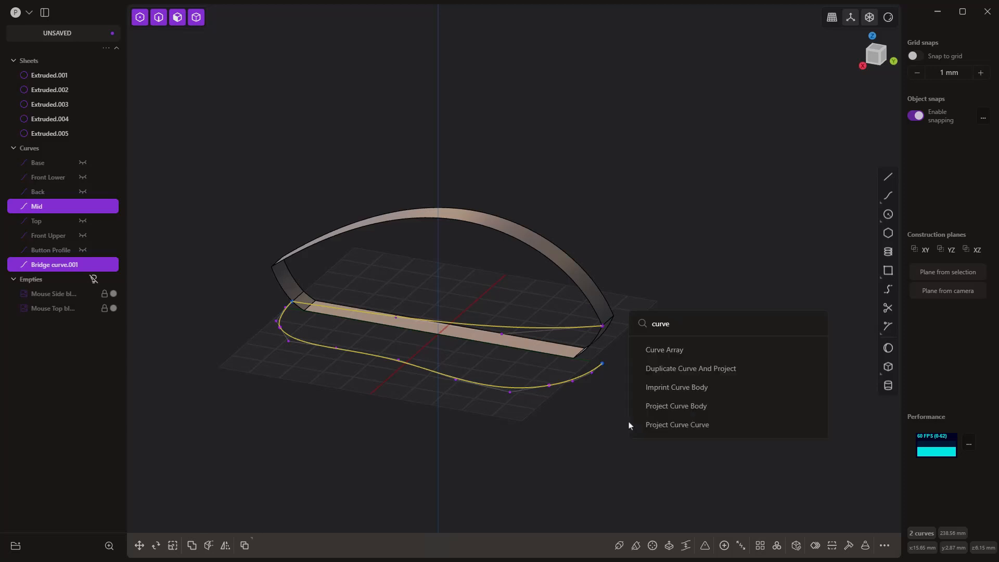
{"action": "type", "text": "project"}
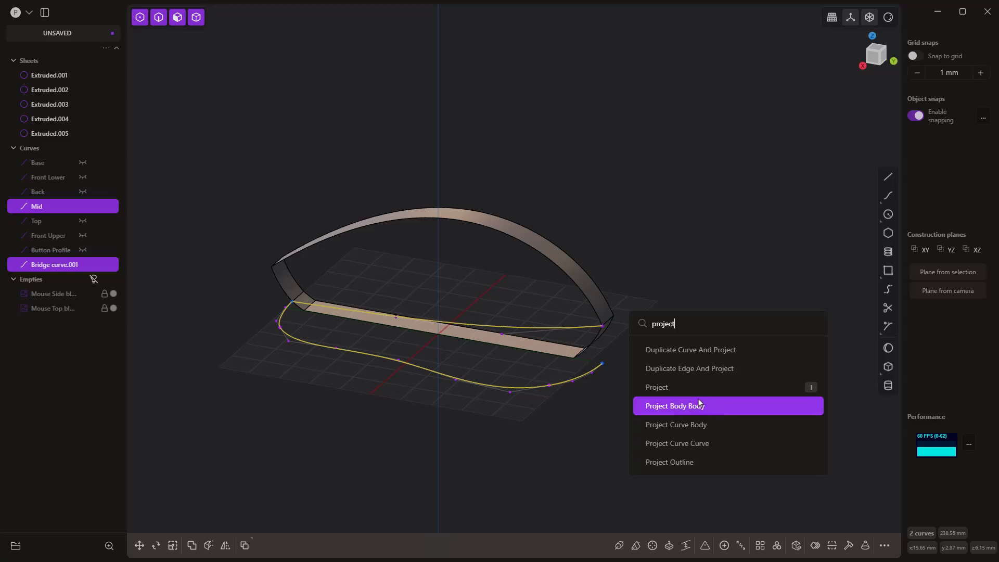
{"action": "left_click", "coordinate": [734, 387]}
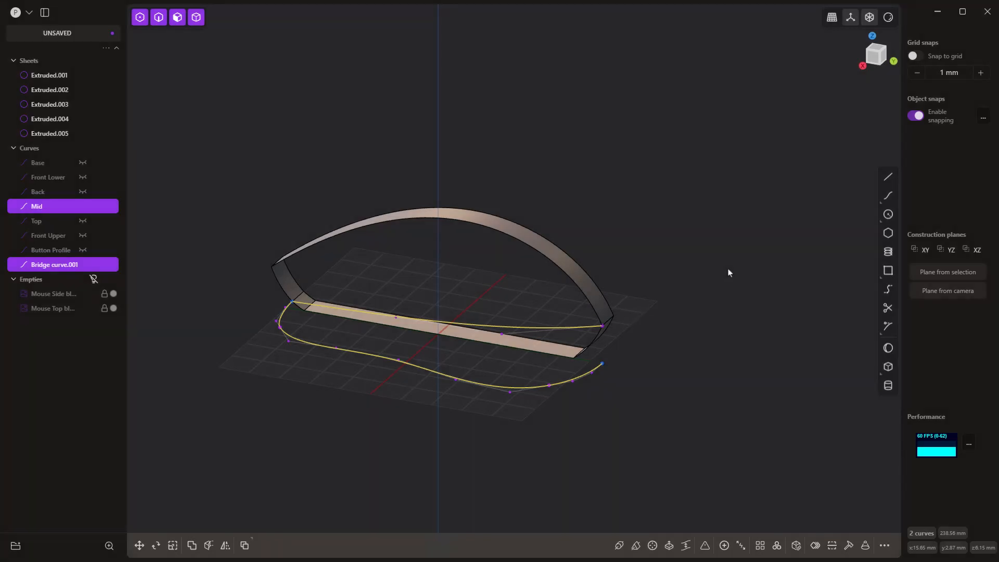
{"action": "key", "text": "i"}
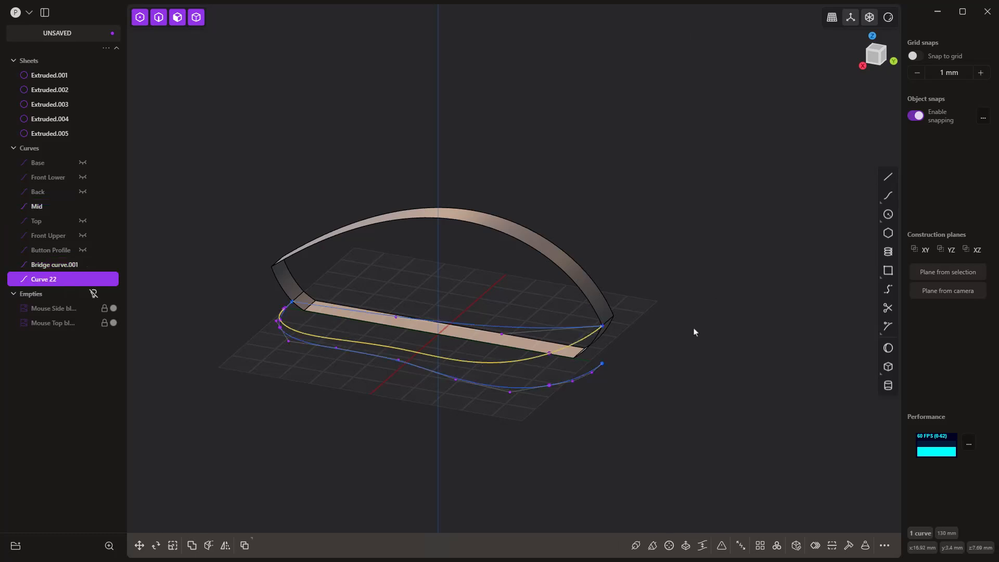
- Hide the flat joined top outline curve, keeping the combined 3D curve and the Mid curve displayed
{"action": "left_click", "coordinate": [609, 406]}
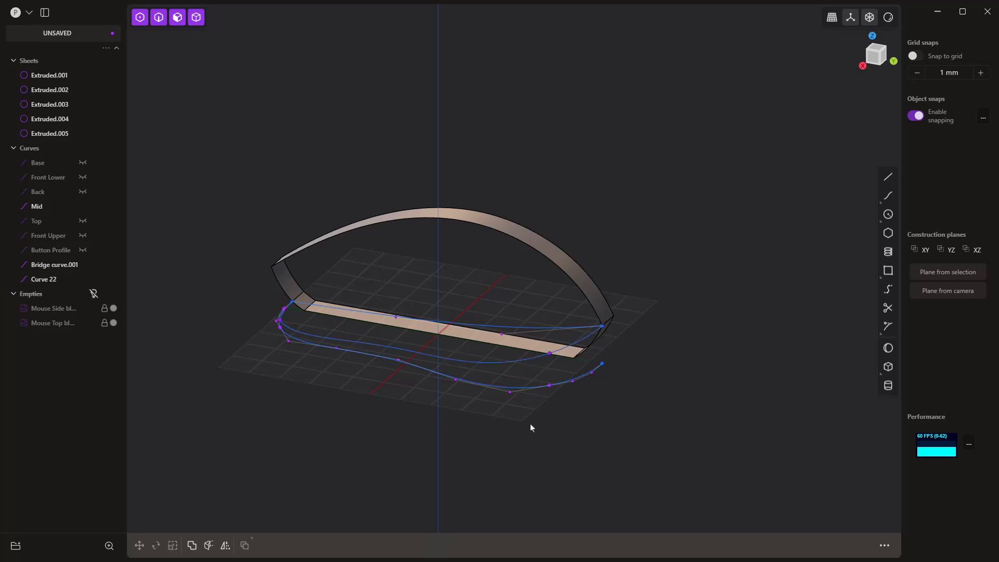
{"action": "middle_click_drag", "start_coordinate": [530, 424], "coordinate": [534, 425]}
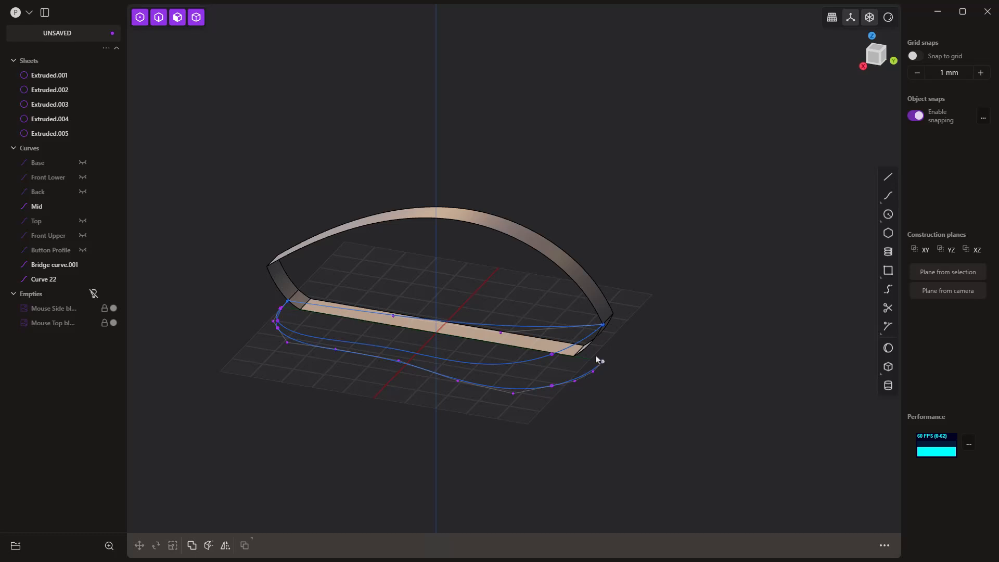
{"action": "middle_click_drag", "start_coordinate": [335, 401], "coordinate": [288, 394]}
{"action": "scroll", "coordinate": [288, 394], "scroll_direction": "up", "scroll_amount": 8}
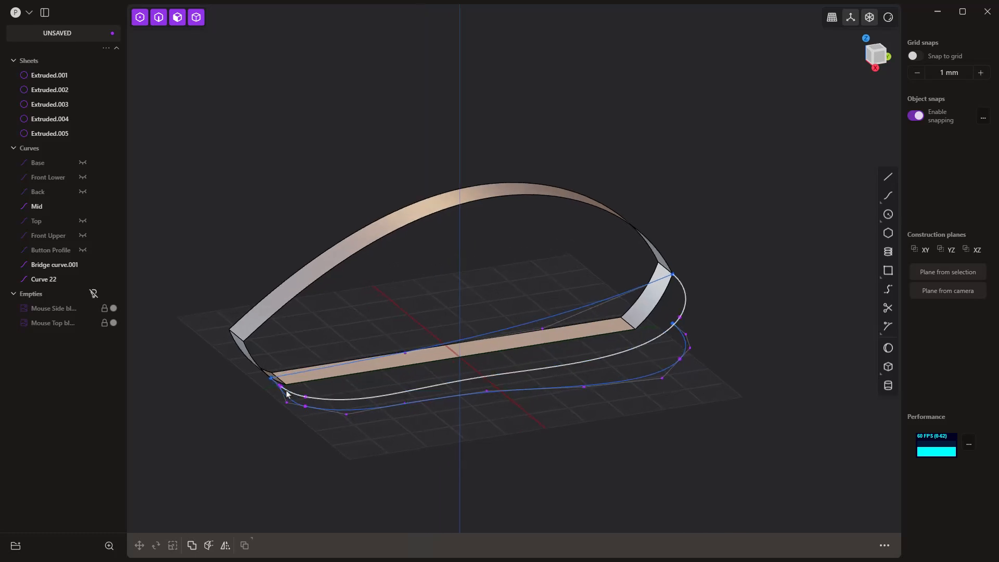
{"action": "scroll", "coordinate": [281, 393], "scroll_direction": "up", "scroll_amount": 3}
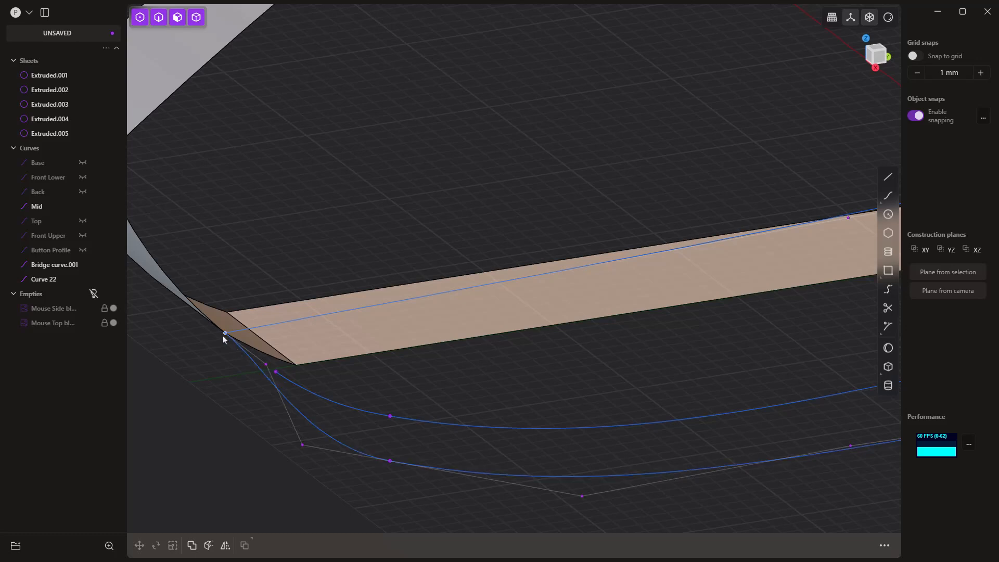
{"action": "left_click", "coordinate": [295, 412]}
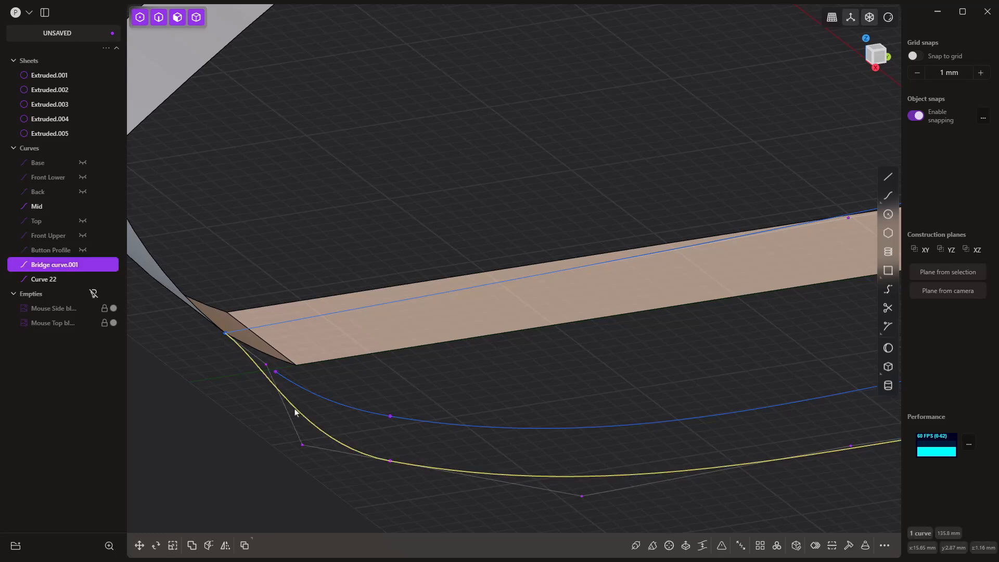
{"action": "key", "text": "h"}
- Bridge the combined 3D curve's front end to the Mid curve's front end, using G1 start and end curvature
{"action": "scroll", "coordinate": [284, 409], "scroll_direction": "down", "scroll_amount": 2}
{"action": "middle_click_drag", "start_coordinate": [283, 408], "coordinate": [273, 417]}
{"action": "left_click", "coordinate": [888, 289]}
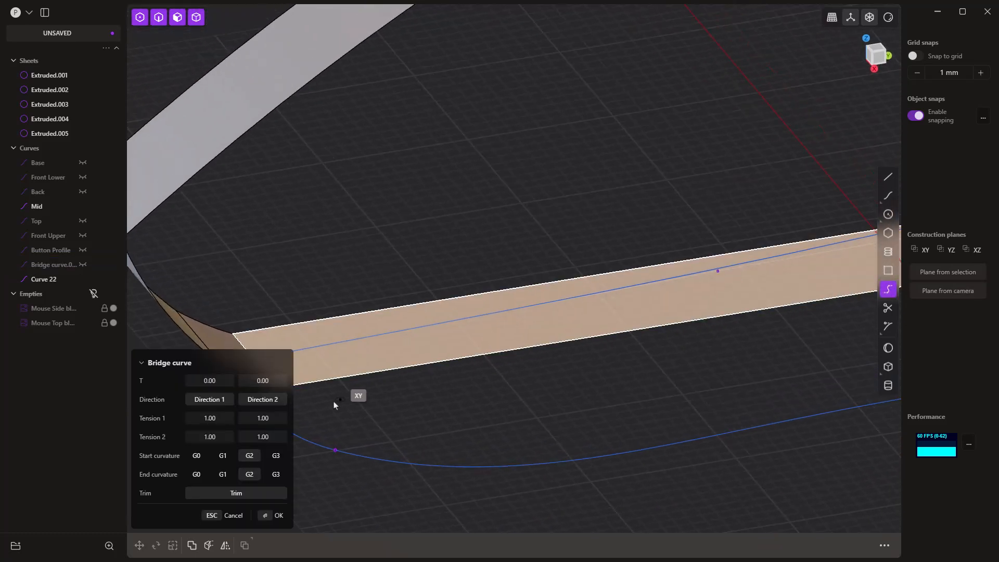
{"action": "middle_click_drag", "start_coordinate": [354, 414], "coordinate": [614, 291]}
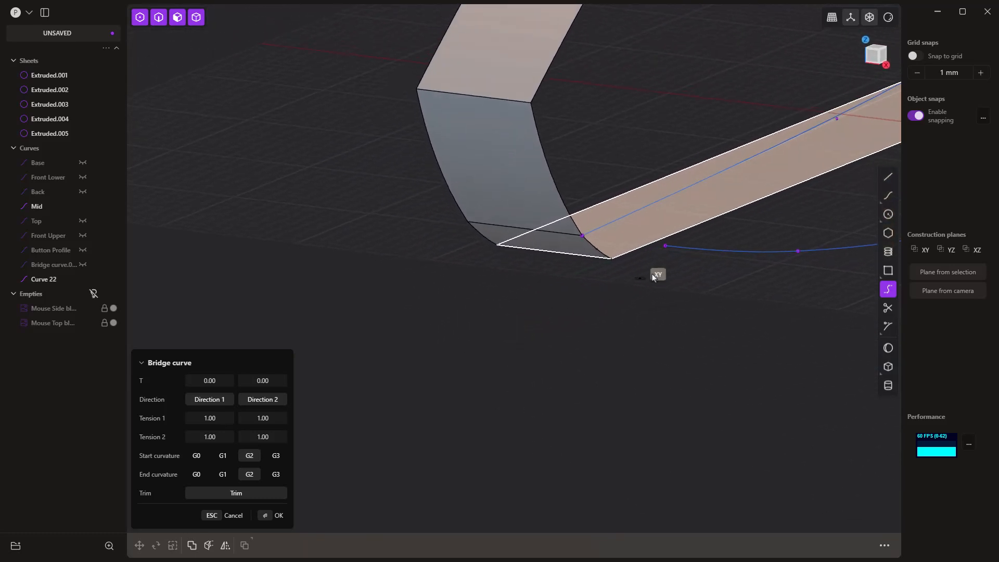
{"action": "left_click", "coordinate": [666, 249]}
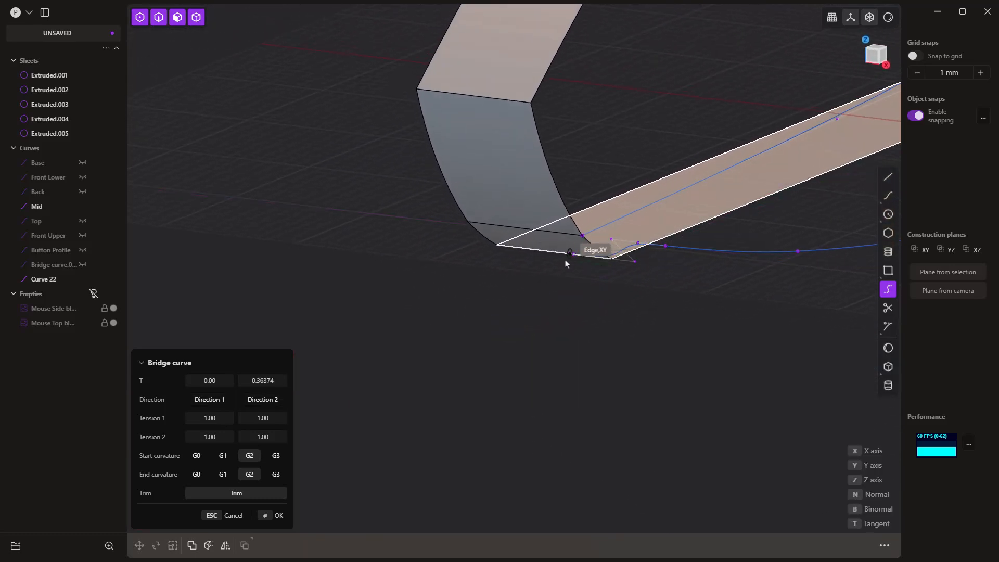
{"action": "left_click", "coordinate": [582, 235]}
{"action": "middle_click_drag", "start_coordinate": [604, 310], "coordinate": [309, 397]}
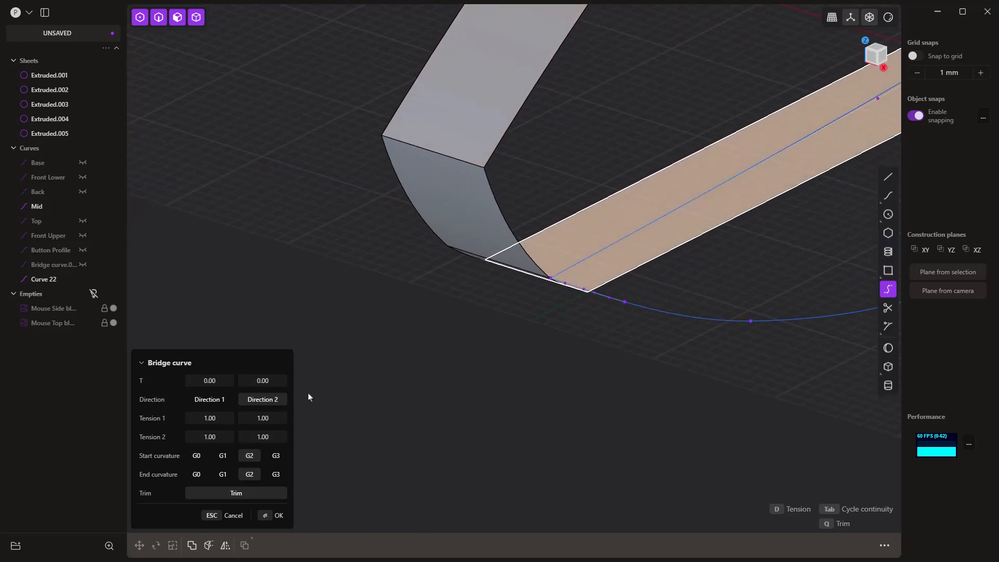
{"action": "left_click", "coordinate": [231, 457]}
{"action": "left_click", "coordinate": [224, 474]}
{"action": "key", "text": "Return"}
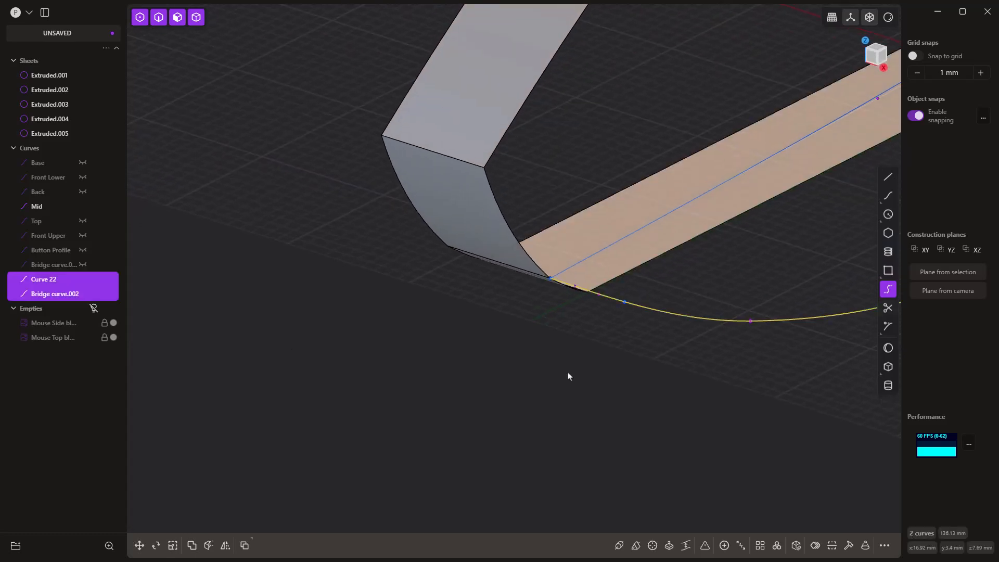
- Join the front bridge and the combined 3D curve into a single curve, and hide the Mid curve
{"action": "middle_click_drag", "start_coordinate": [568, 375], "coordinate": [629, 390]}
{"action": "key", "text": "j"}
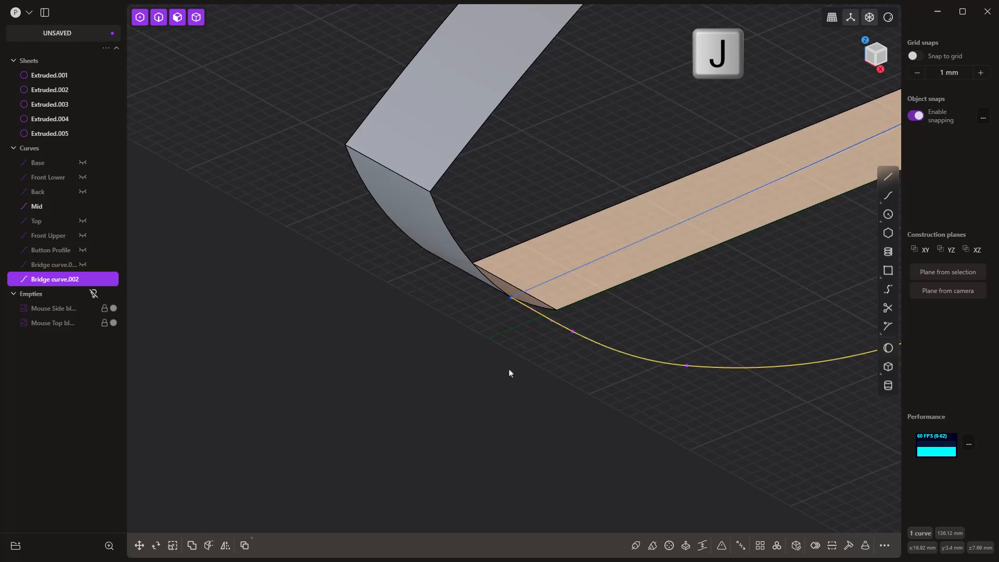
{"action": "scroll", "coordinate": [479, 372], "scroll_direction": "down", "scroll_amount": 8}
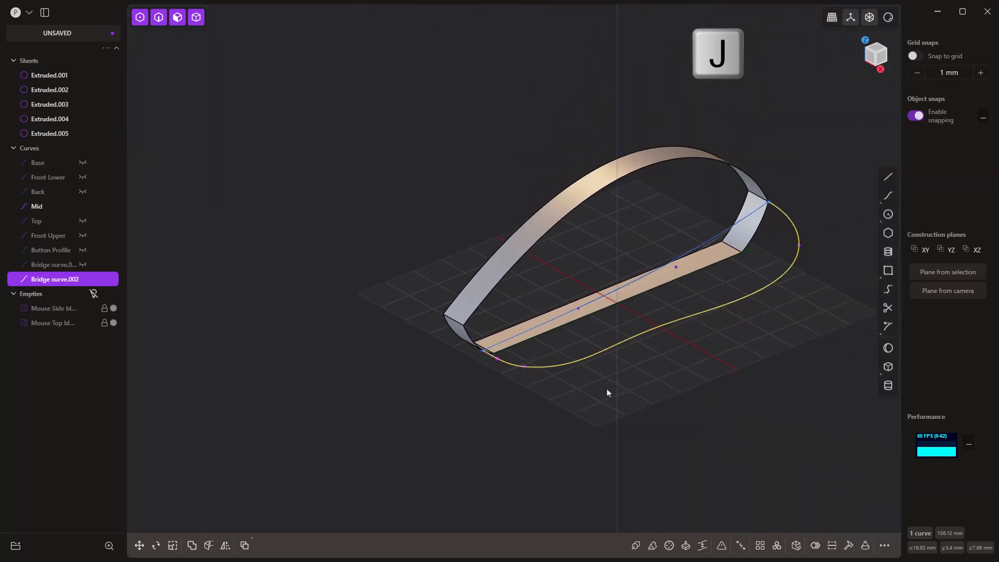
{"action": "left_click", "coordinate": [667, 260]}
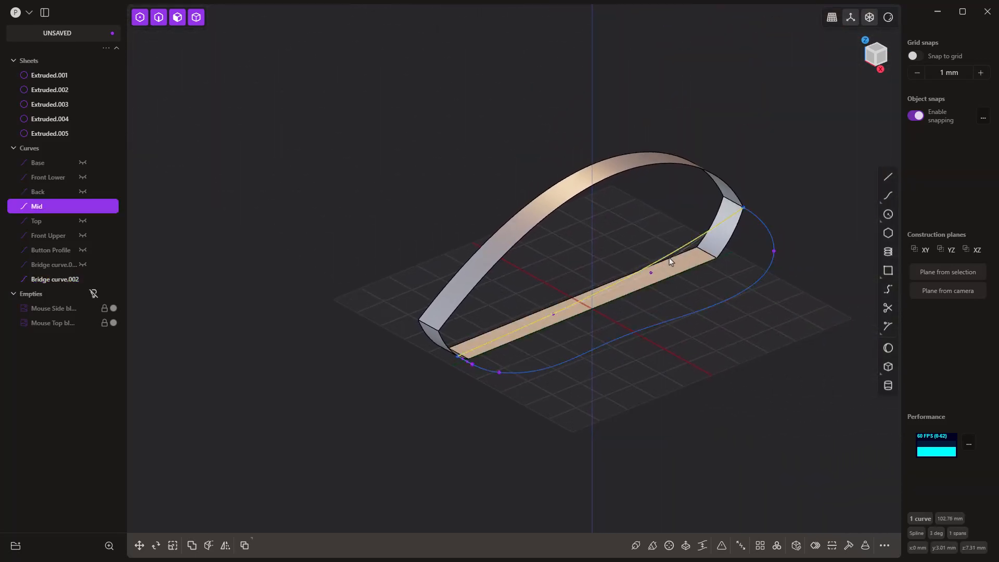
{"action": "left_click", "coordinate": [658, 312]}
{"action": "middle_click_drag", "start_coordinate": [673, 401], "coordinate": [658, 402]}
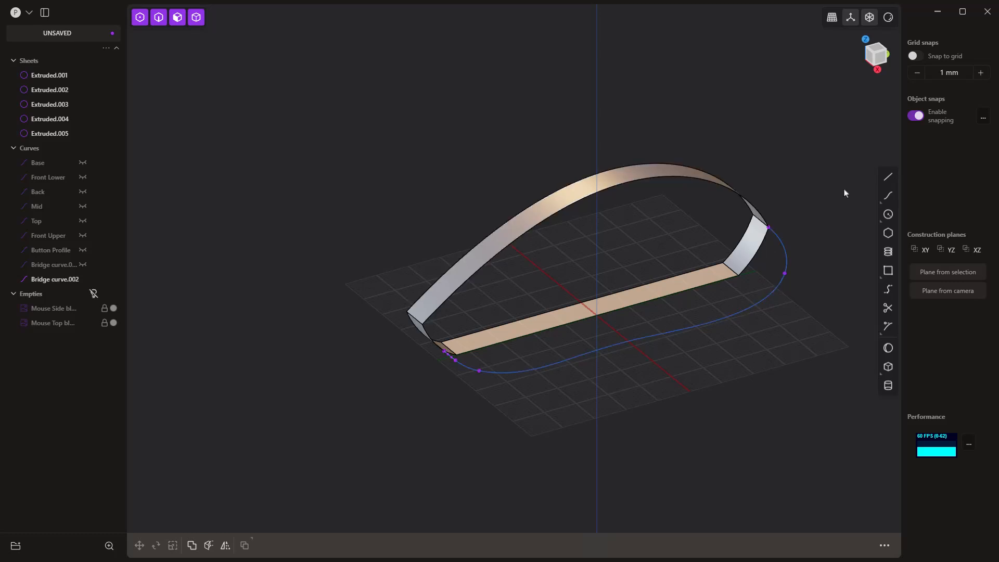
- Try a seven-point control point curve in top view from the centre strip's edge near the rear, bulging beyond the side curve, and delete it
{"action": "key", "text": "7"}
{"action": "middle_click_drag", "start_coordinate": [763, 138], "coordinate": [729, 311], "text": "shift"}
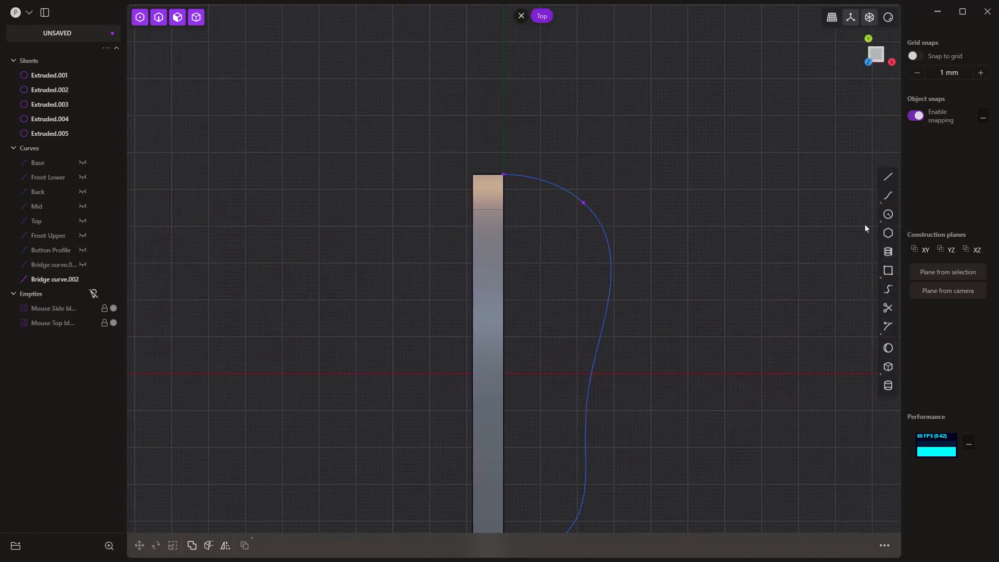
{"action": "left_click", "coordinate": [865, 203]}
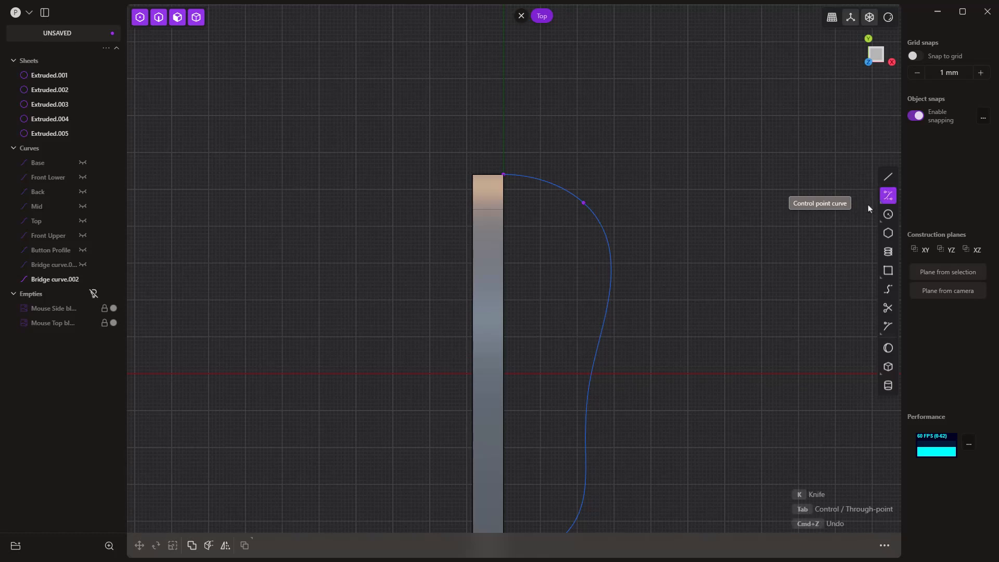
{"action": "scroll", "coordinate": [500, 212], "scroll_direction": "up", "scroll_amount": 2}
{"action": "left_click", "coordinate": [505, 209]}
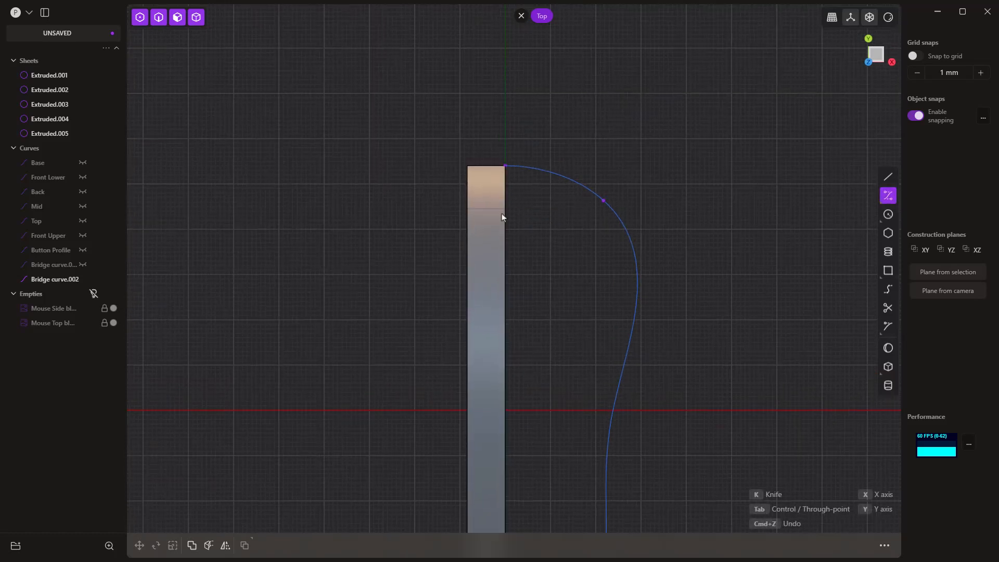
{"action": "left_click", "coordinate": [545, 209]}
{"action": "left_click", "coordinate": [582, 209]}
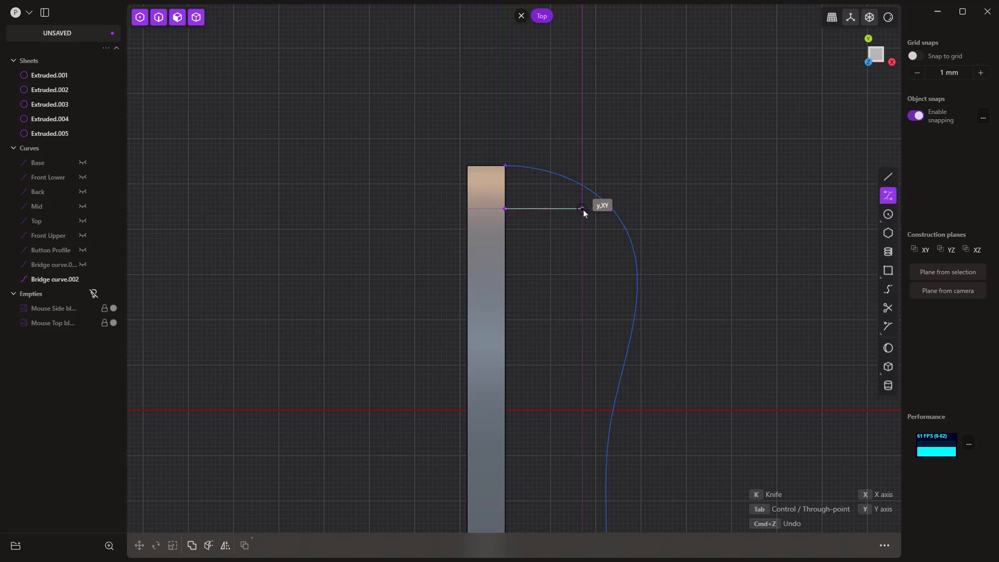
{"action": "left_click", "coordinate": [663, 242]}
{"action": "left_click", "coordinate": [690, 328]}
{"action": "left_click", "coordinate": [673, 435]}
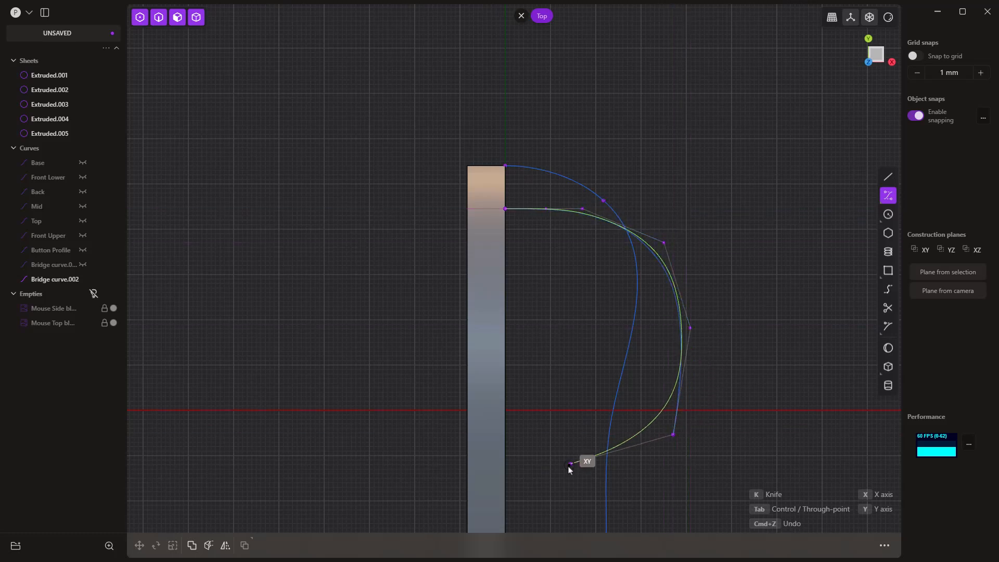
{"action": "left_click", "coordinate": [566, 467]}
{"action": "right_click", "coordinate": [566, 468]}
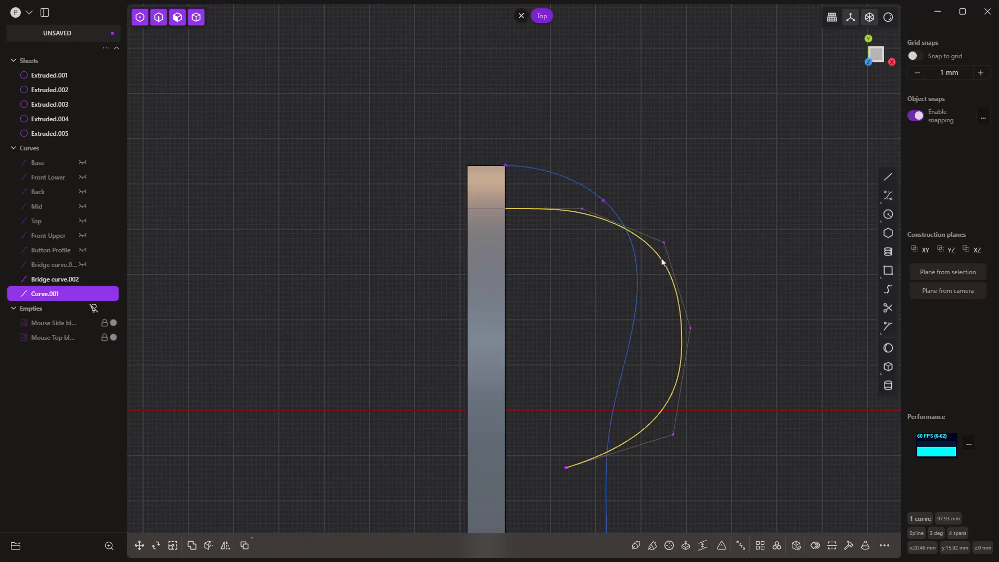
{"action": "key", "text": "Delete"}
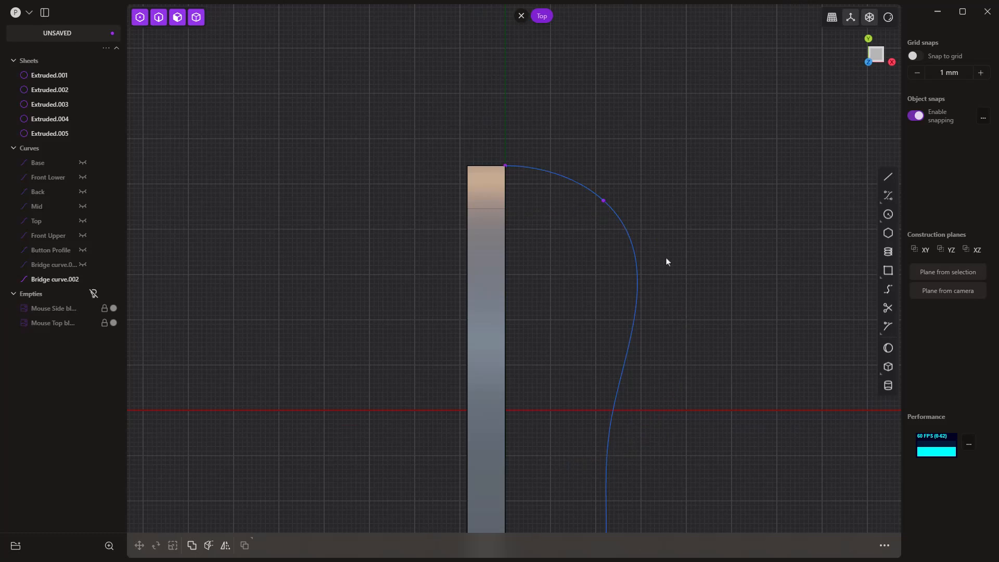
- Show the mouse reference images behind the side curve in the Right view
{"action": "middle_click_drag", "start_coordinate": [682, 404], "coordinate": [519, 335]}
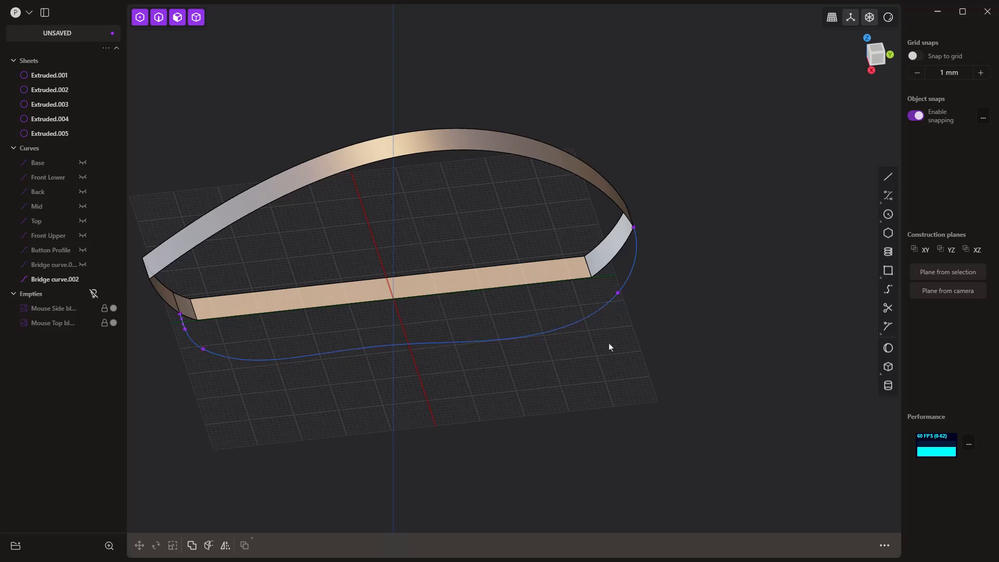
{"action": "key", "text": "KP_3"}
{"action": "left_click", "coordinate": [94, 294]}
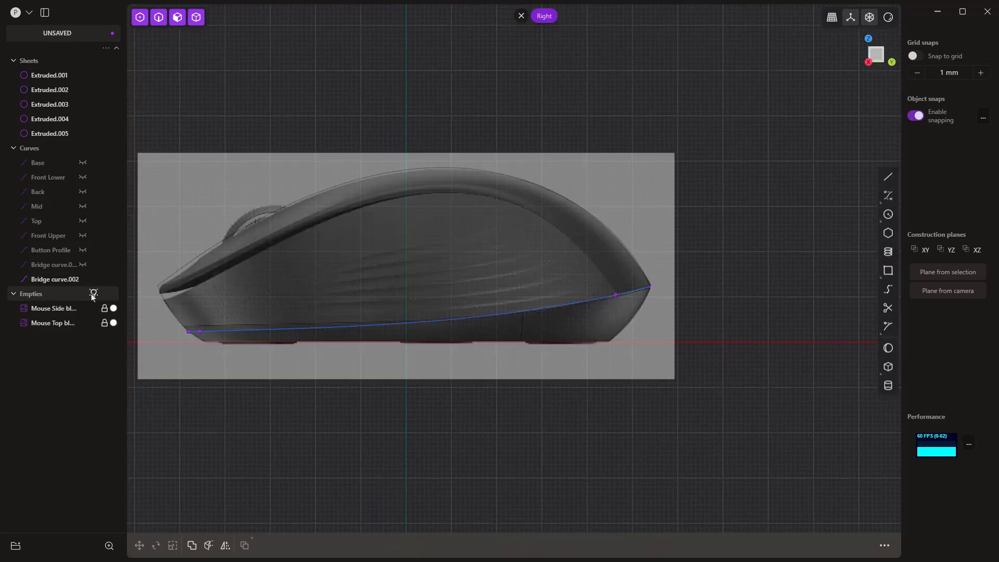
- Examine the rear vertex of the lower bridge curve against the mouse reference images in the top and side views
{"action": "left_click", "coordinate": [615, 295]}
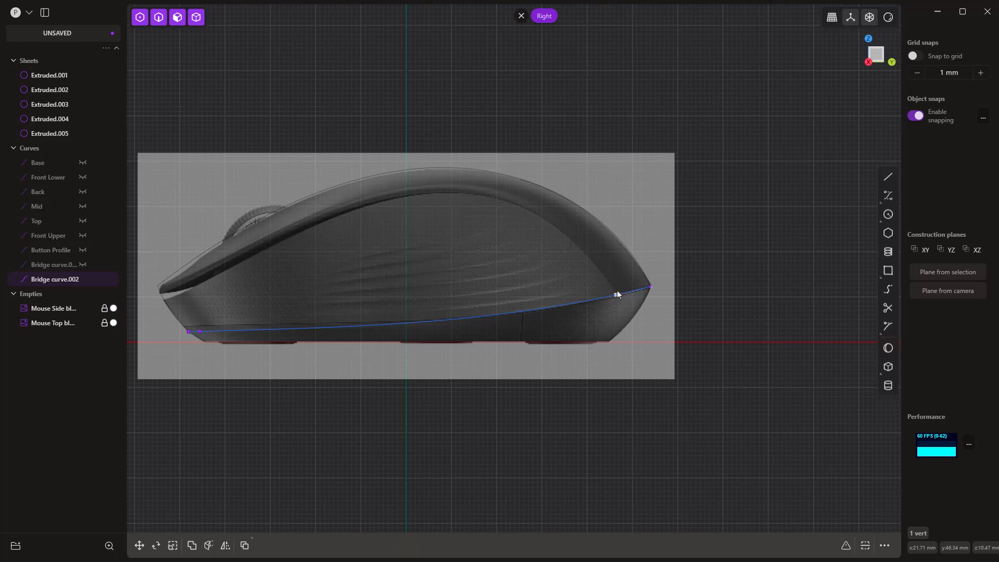
{"action": "key", "text": "7"}
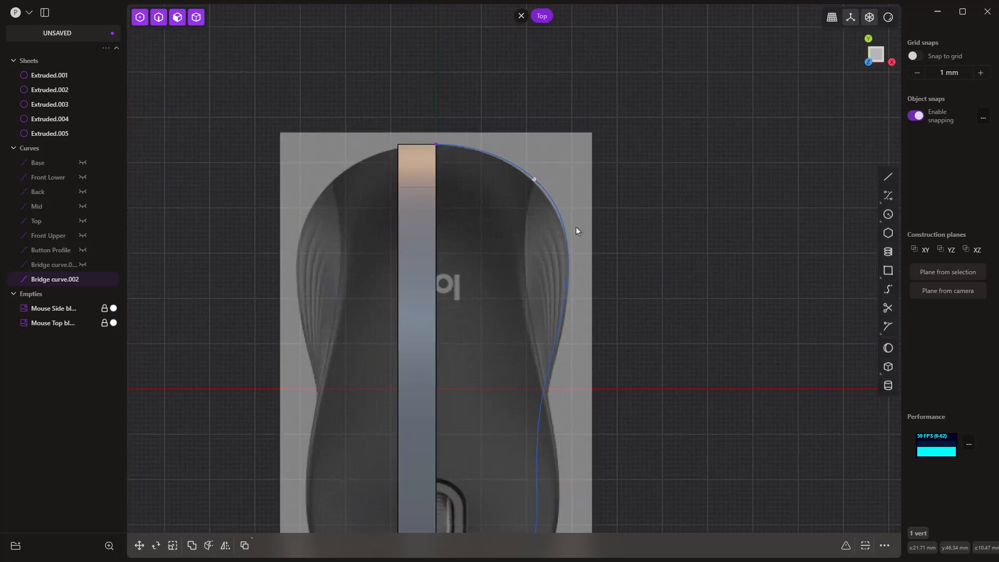
{"action": "key", "text": "3"}
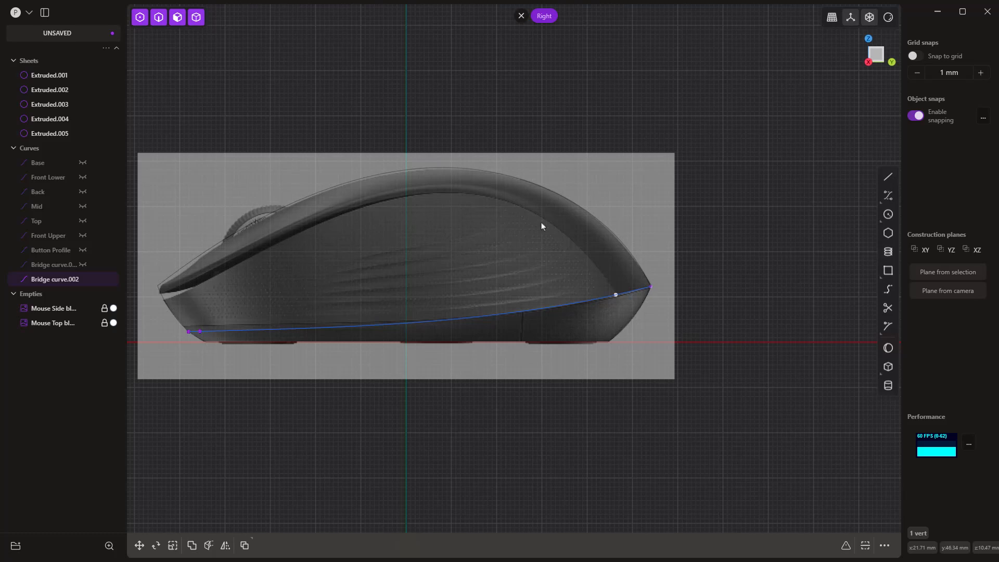
{"action": "left_click", "coordinate": [765, 231]}
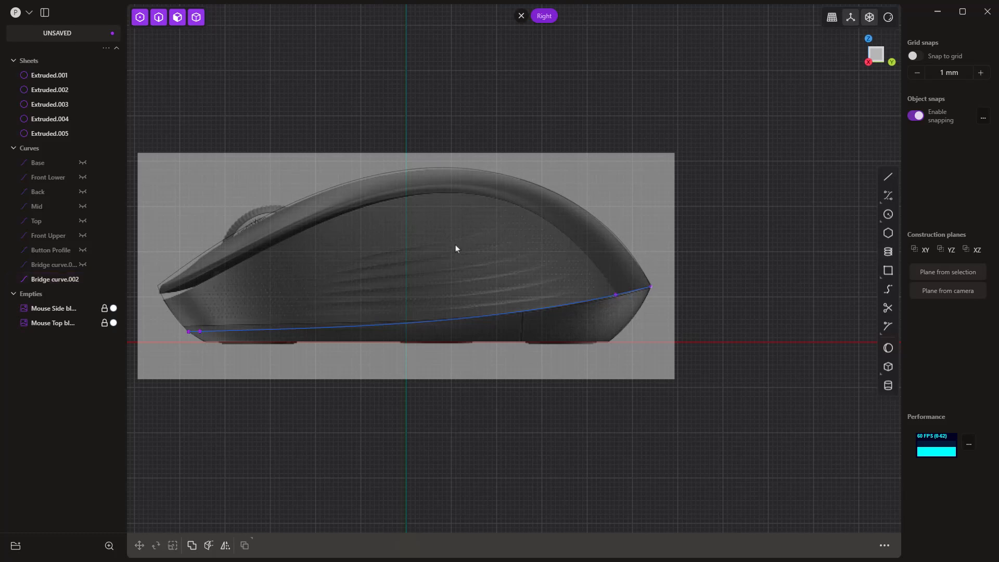
{"action": "middle_click_drag", "start_coordinate": [456, 248], "coordinate": [610, 212], "text": "shift"}
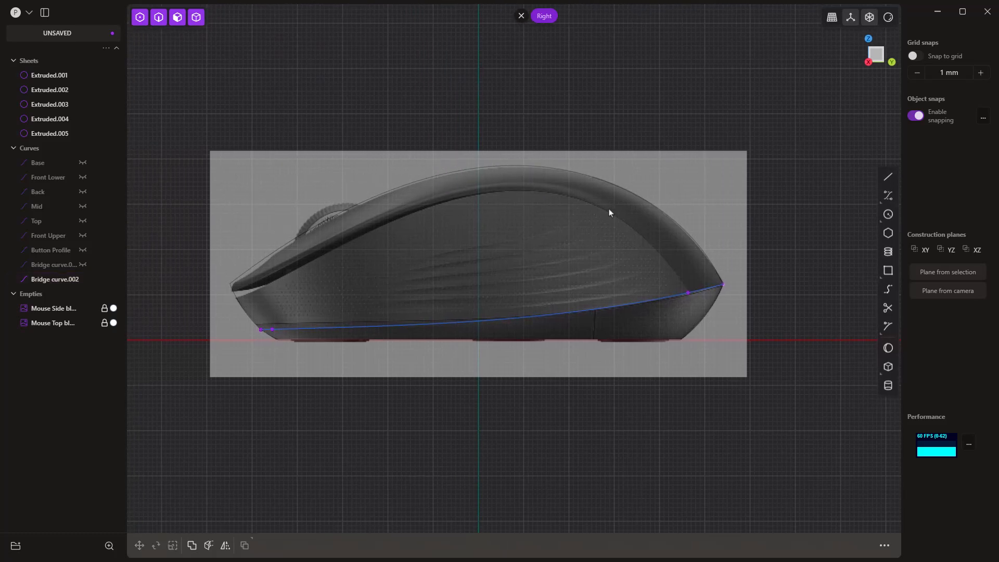
- Show the hidden Button Profile curve and check where its rear end meets the lower bridge curve's vertex
{"action": "left_click", "coordinate": [83, 250]}
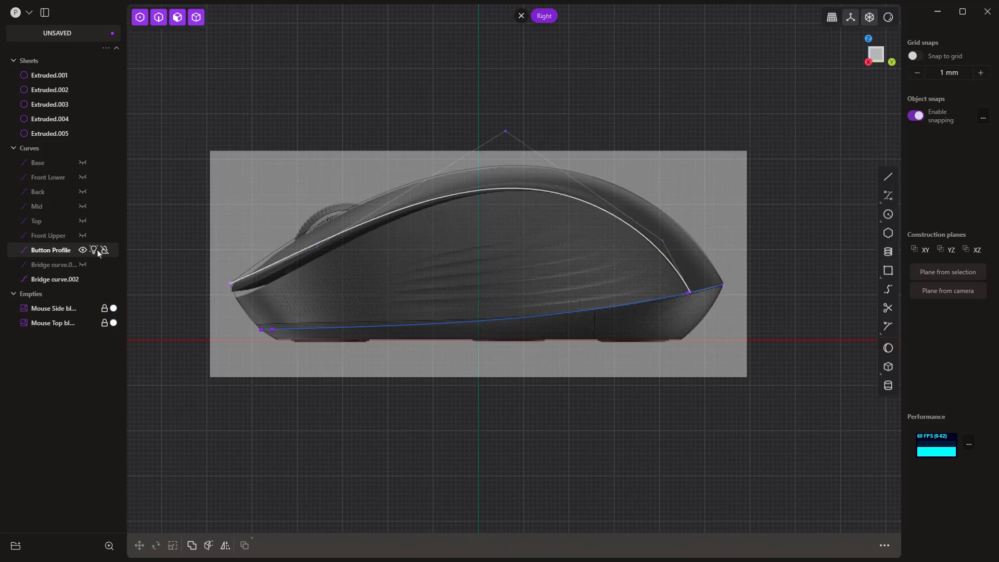
{"action": "scroll", "coordinate": [691, 295], "scroll_direction": "up", "scroll_amount": 5}
{"action": "scroll", "coordinate": [691, 293], "scroll_direction": "up", "scroll_amount": 5}
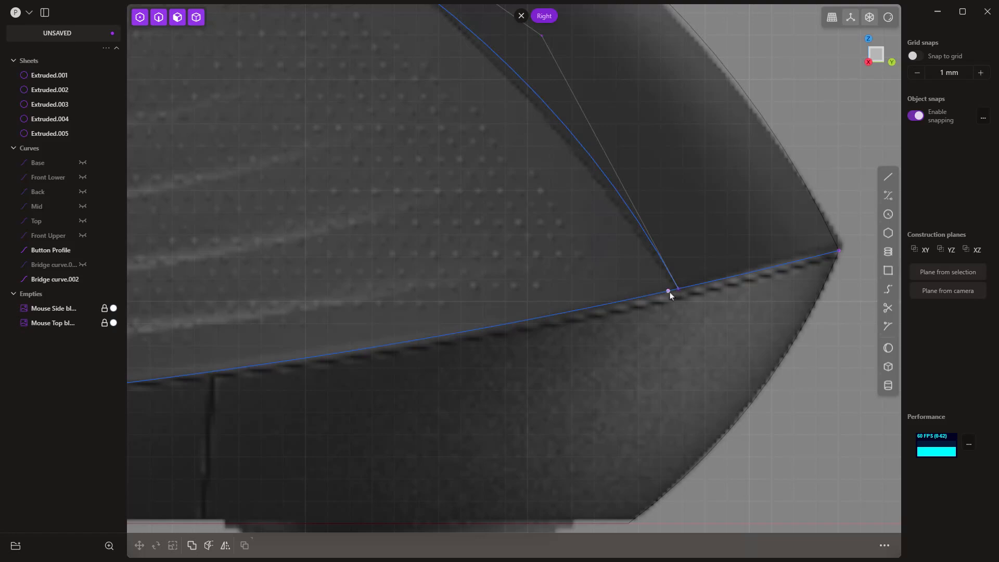
{"action": "scroll", "coordinate": [703, 320], "scroll_direction": "down", "scroll_amount": 8}
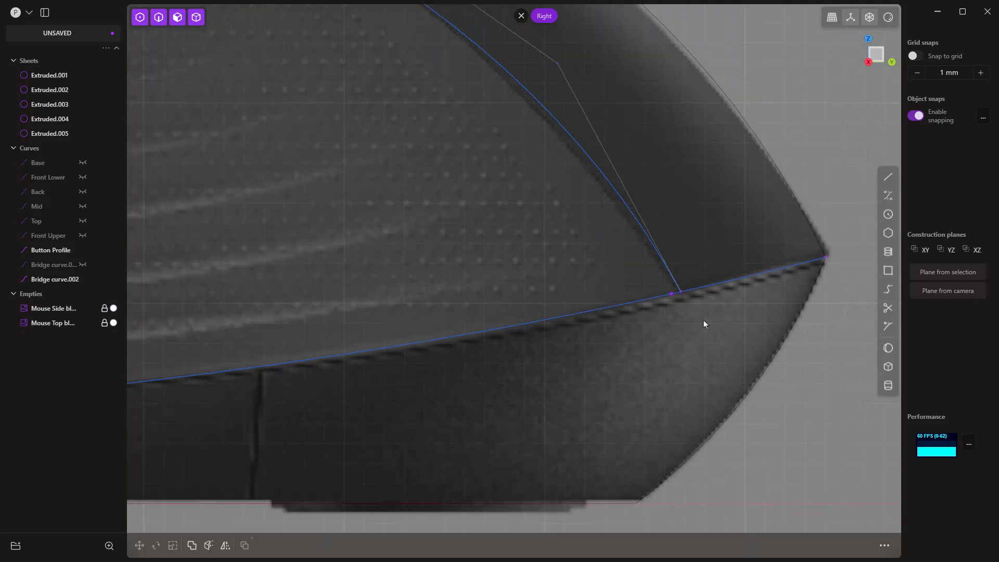
{"action": "scroll", "coordinate": [704, 323], "scroll_direction": "down", "scroll_amount": 5}
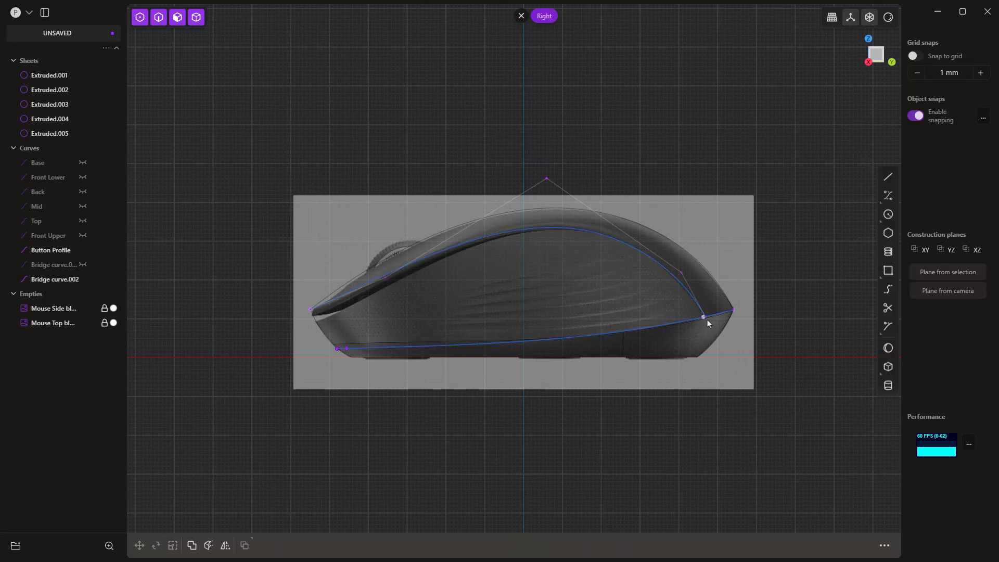
{"action": "scroll", "coordinate": [708, 317], "scroll_direction": "up", "scroll_amount": 10}
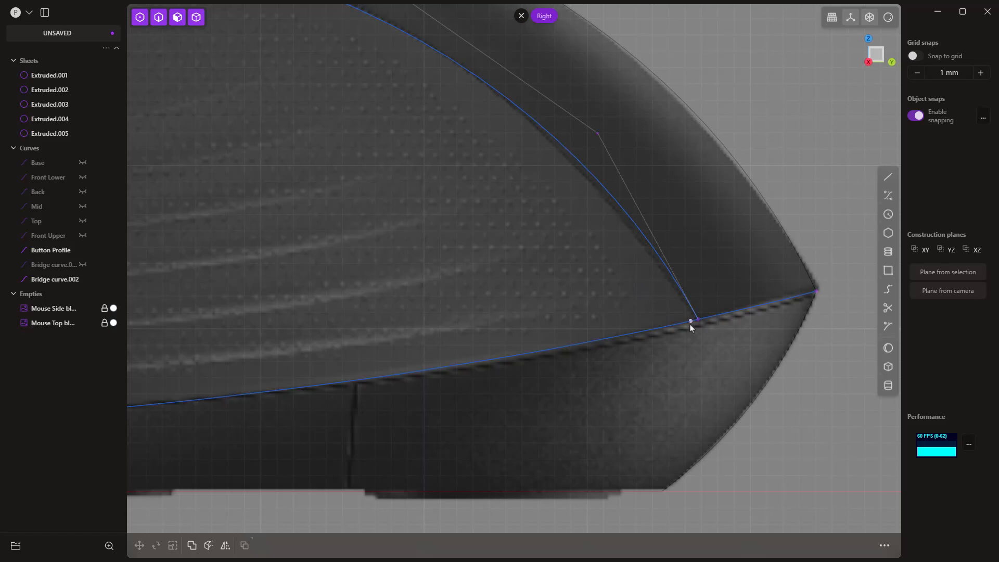
- In the top view, draw a six-point spline about 95 mm long from the bridge curve's rear vertex along the grip edge towards the mouse's front corner
{"action": "key", "text": "KP_7"}
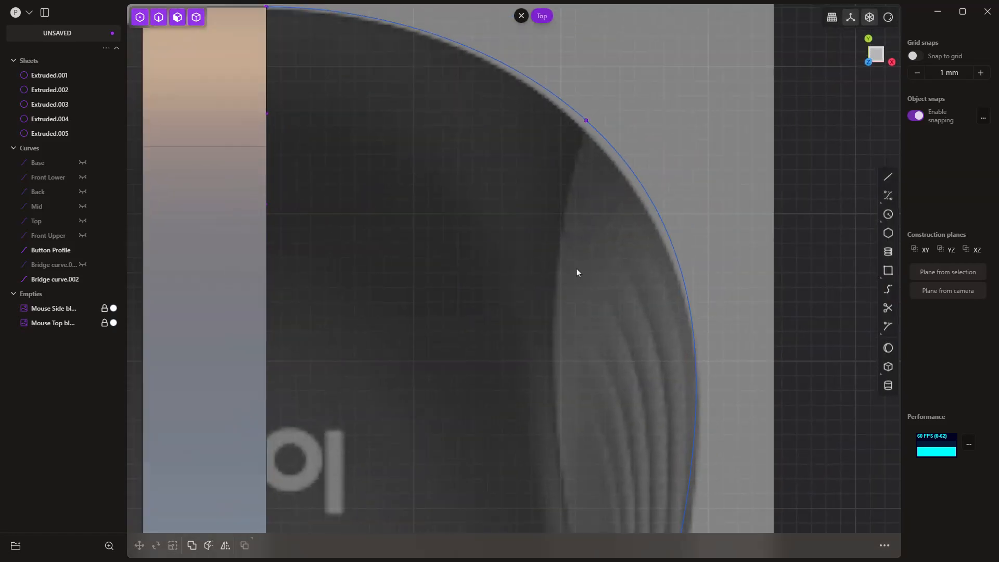
{"action": "scroll", "coordinate": [416, 156], "scroll_direction": "down", "scroll_amount": 5}
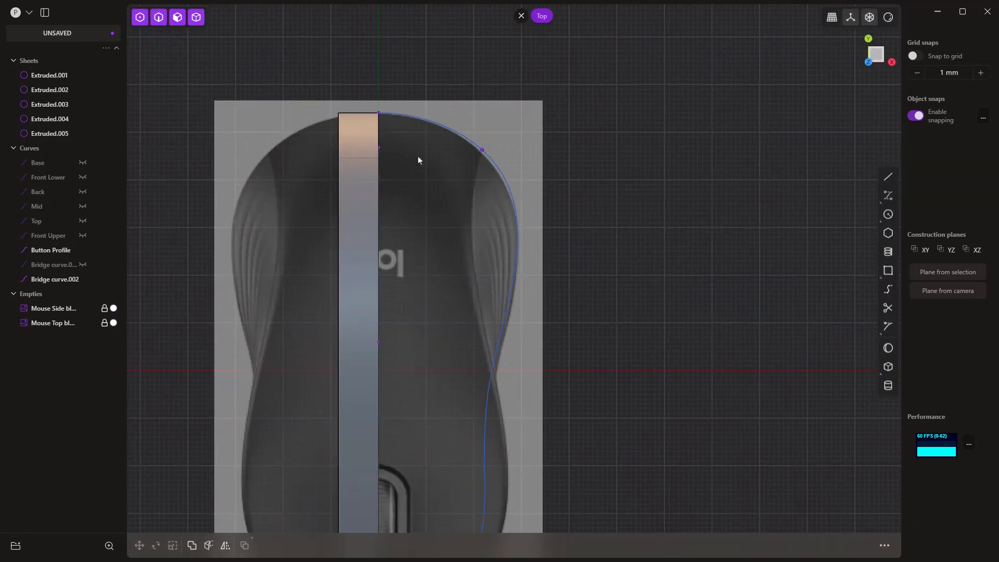
{"action": "scroll", "coordinate": [496, 279], "scroll_direction": "down", "scroll_amount": 1}
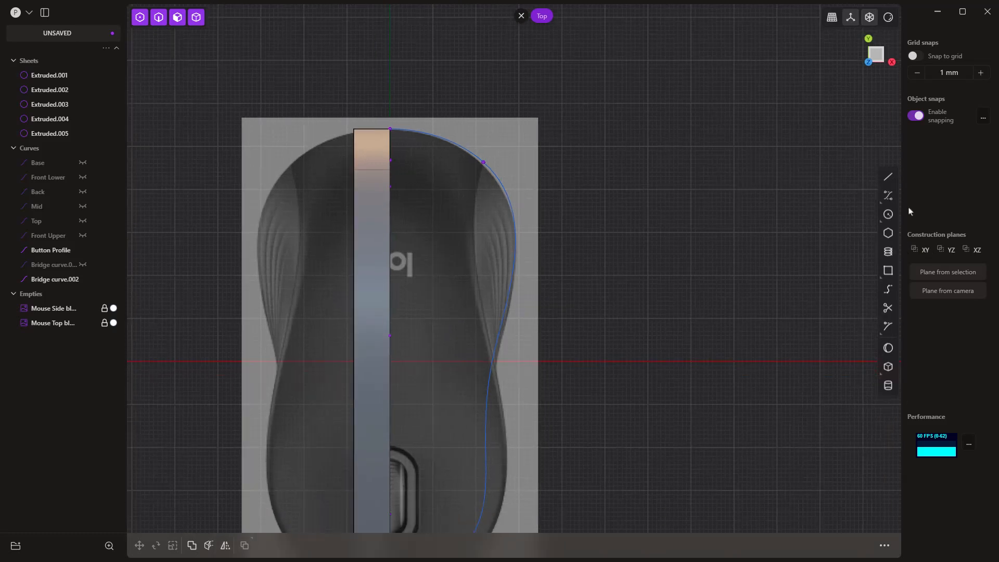
{"action": "left_click", "coordinate": [864, 187]}
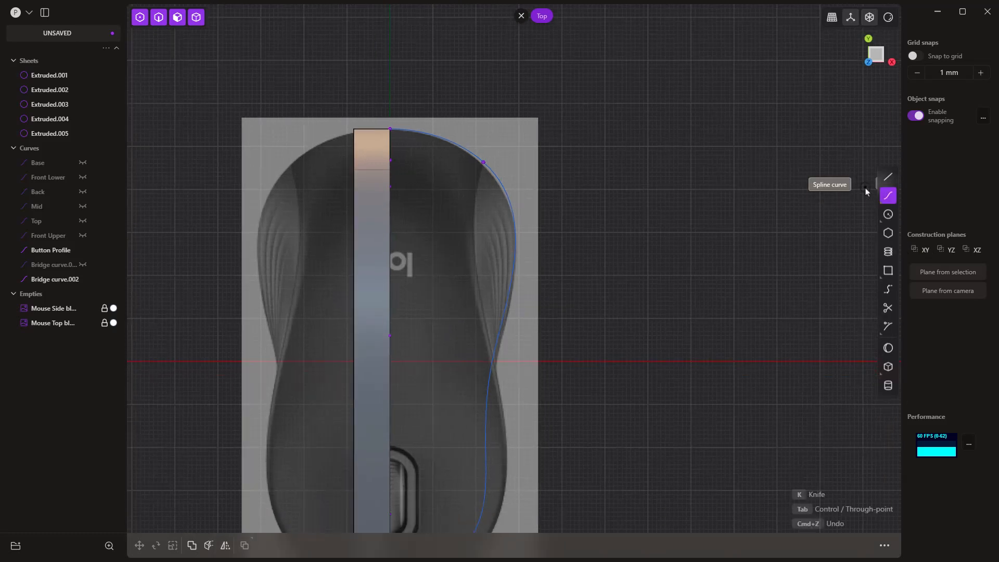
{"action": "left_click", "coordinate": [483, 162]}
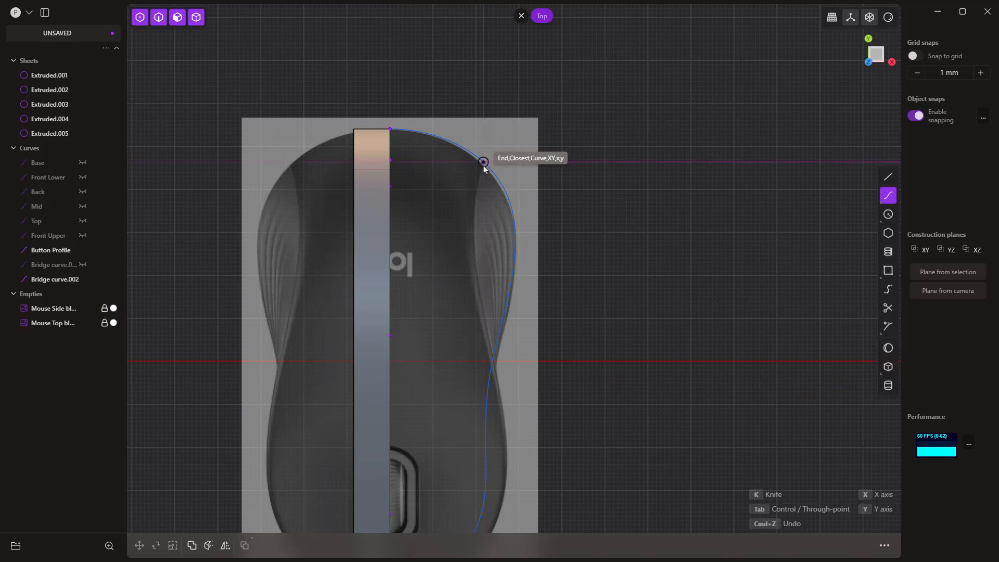
{"action": "left_click", "coordinate": [475, 209], "text": "ctrl"}
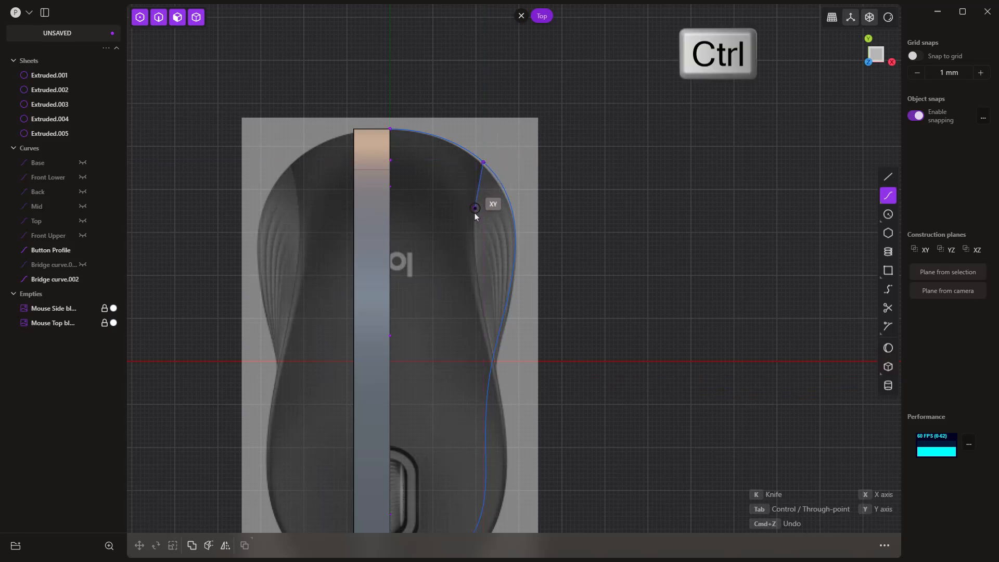
{"action": "left_click", "coordinate": [481, 296], "text": "ctrl"}
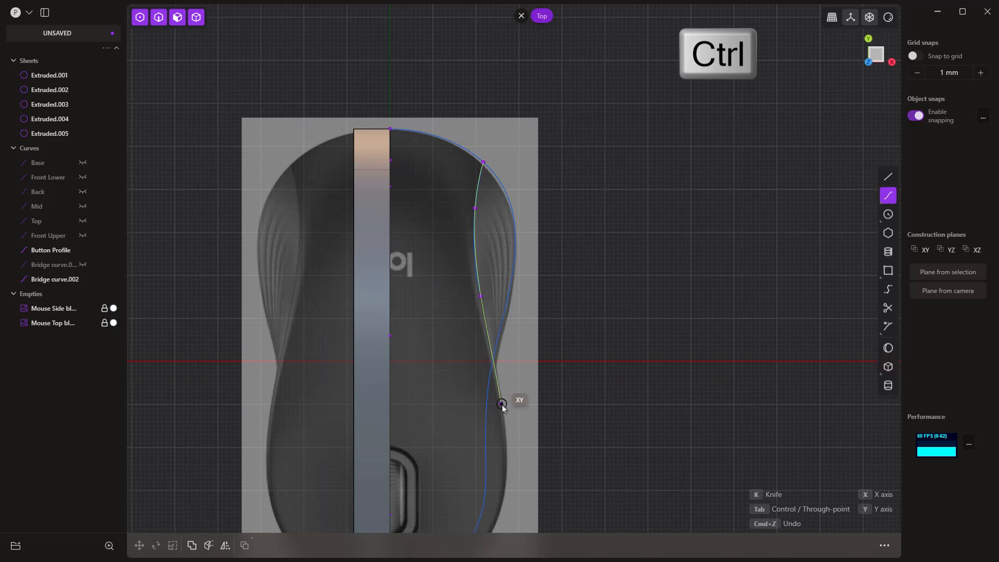
{"action": "left_click", "coordinate": [503, 405], "text": "ctrl"}
{"action": "middle_click_drag", "start_coordinate": [513, 441], "coordinate": [538, 238]}
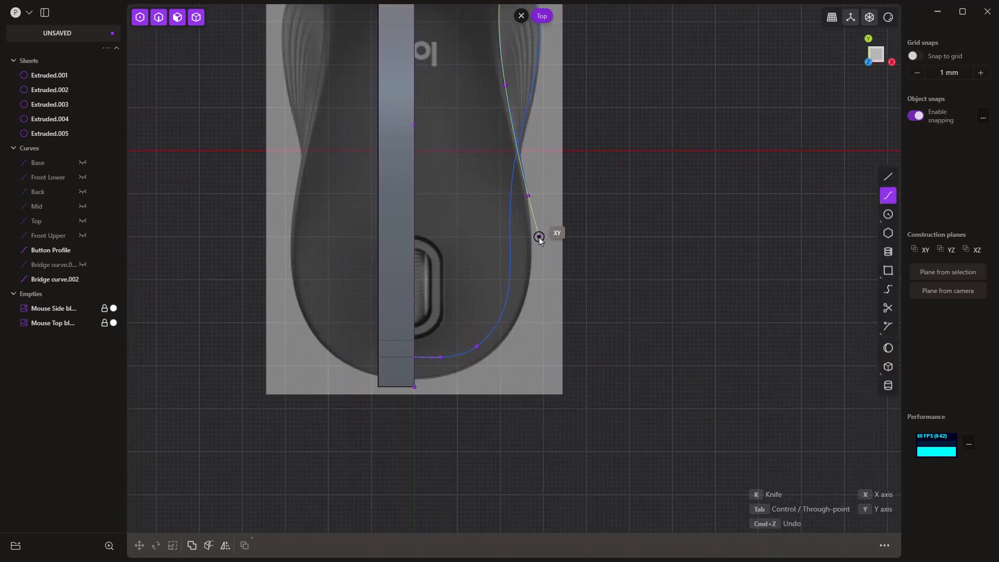
{"action": "left_click", "coordinate": [531, 273]}
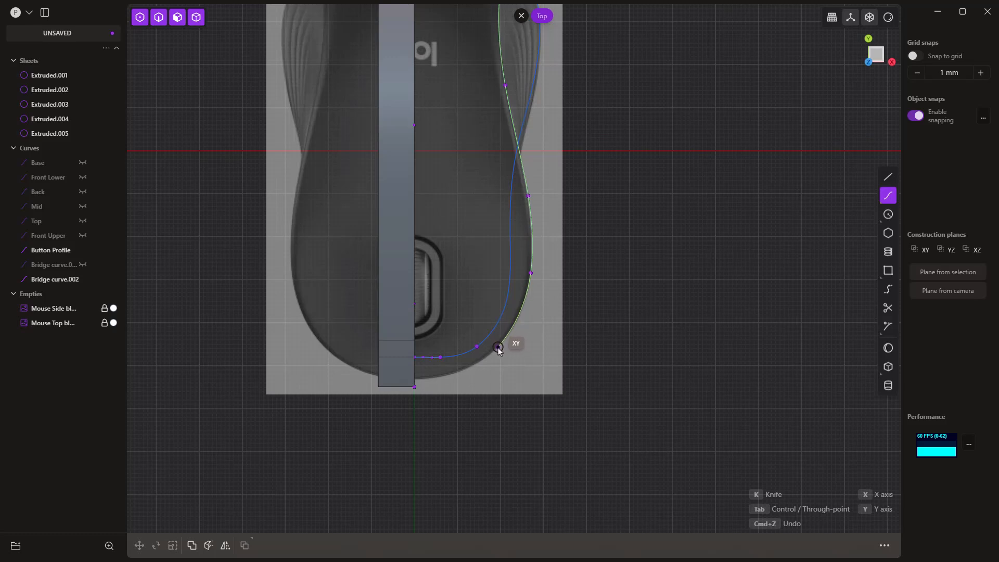
{"action": "left_click", "coordinate": [498, 347]}
{"action": "key", "text": "Return"}
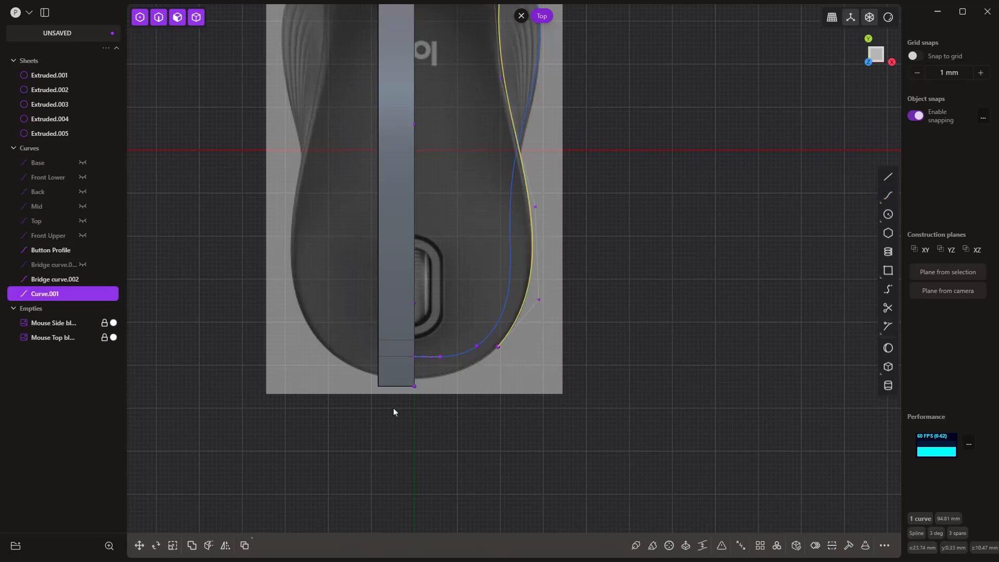
- Start a bridge curve from the new spline's front end to the upper edge of the front sheet
{"action": "middle_click_drag", "start_coordinate": [479, 412], "coordinate": [575, 270]}
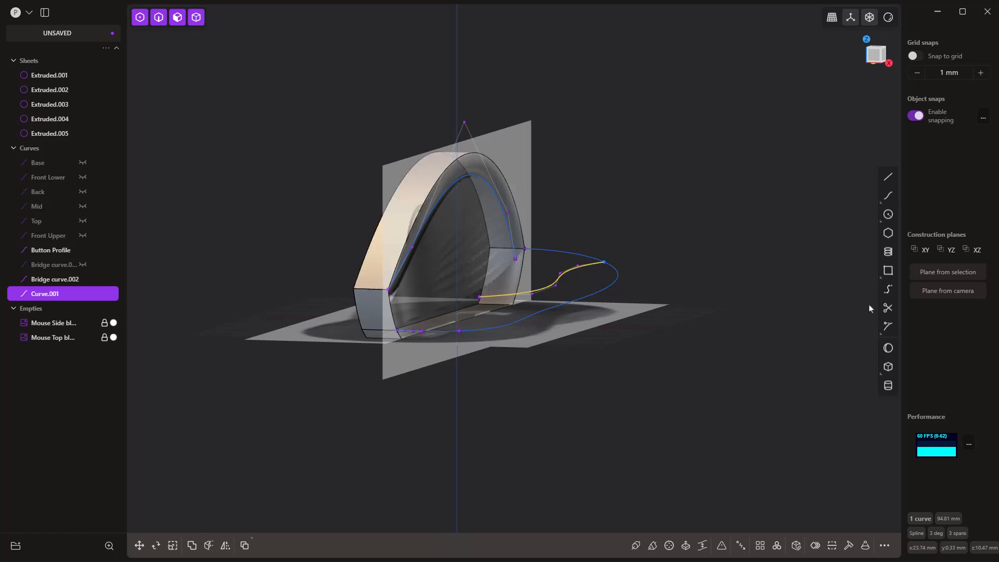
{"action": "left_click", "coordinate": [888, 289]}
{"action": "scroll", "coordinate": [450, 298], "scroll_direction": "up", "scroll_amount": 2}
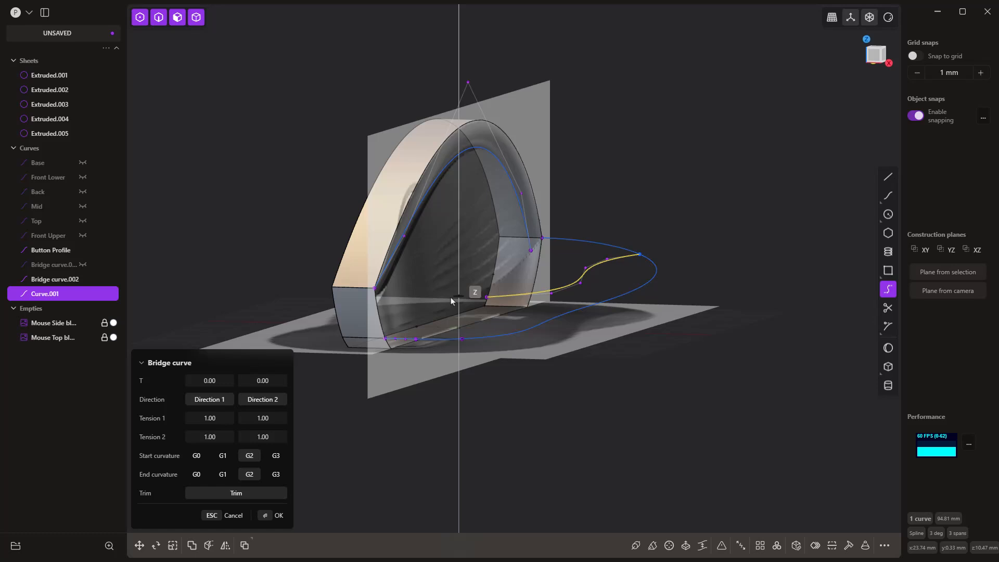
{"action": "left_click", "coordinate": [484, 300]}
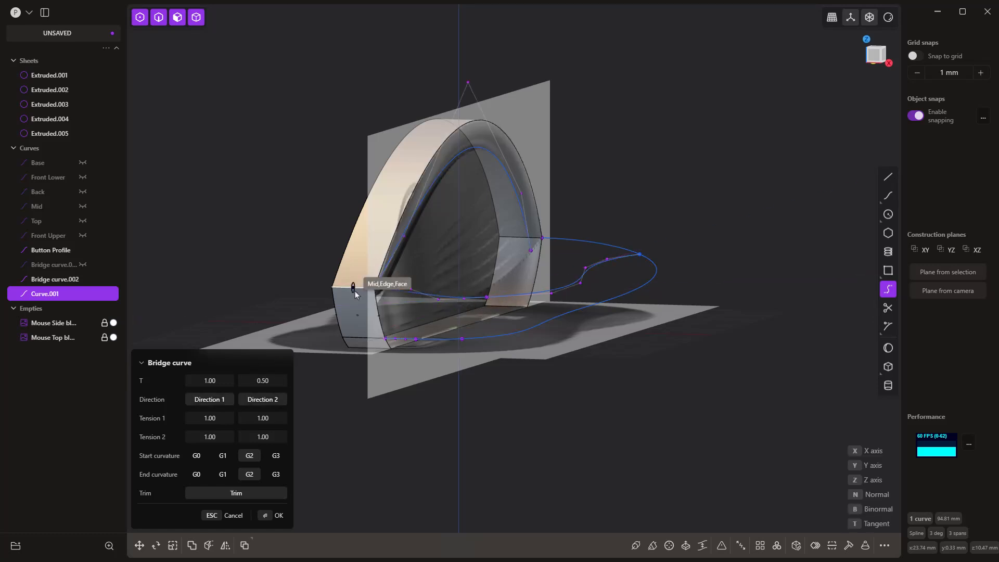
{"action": "key", "text": "shift"}
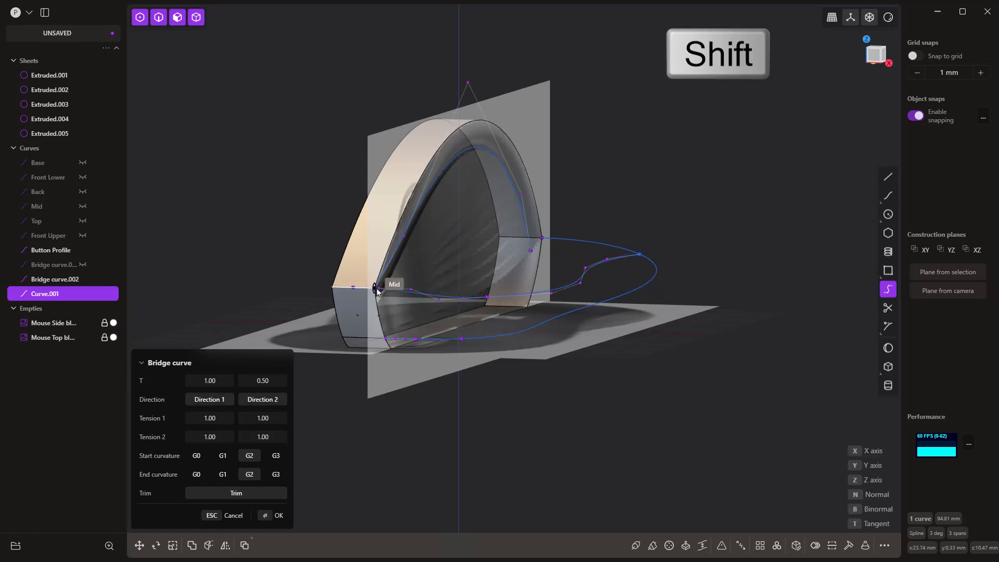
{"action": "left_click", "coordinate": [377, 290]}
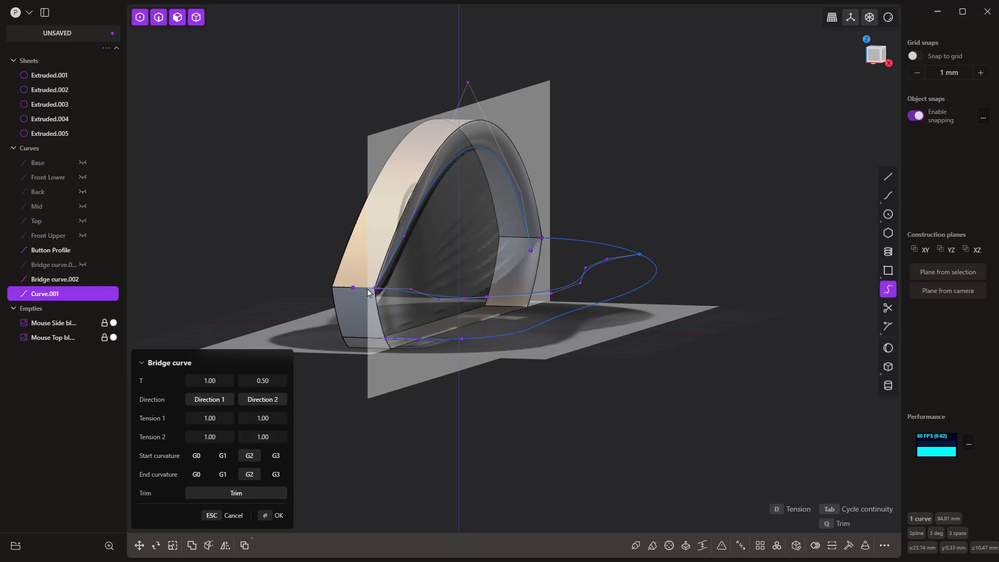
- Set the bridge curve's second T to 0.00 and its start and end curvature to G1, and finish the curve
{"action": "scroll", "coordinate": [369, 291], "scroll_direction": "up", "scroll_amount": 4}
{"action": "scroll", "coordinate": [343, 291], "scroll_direction": "up", "scroll_amount": 2}
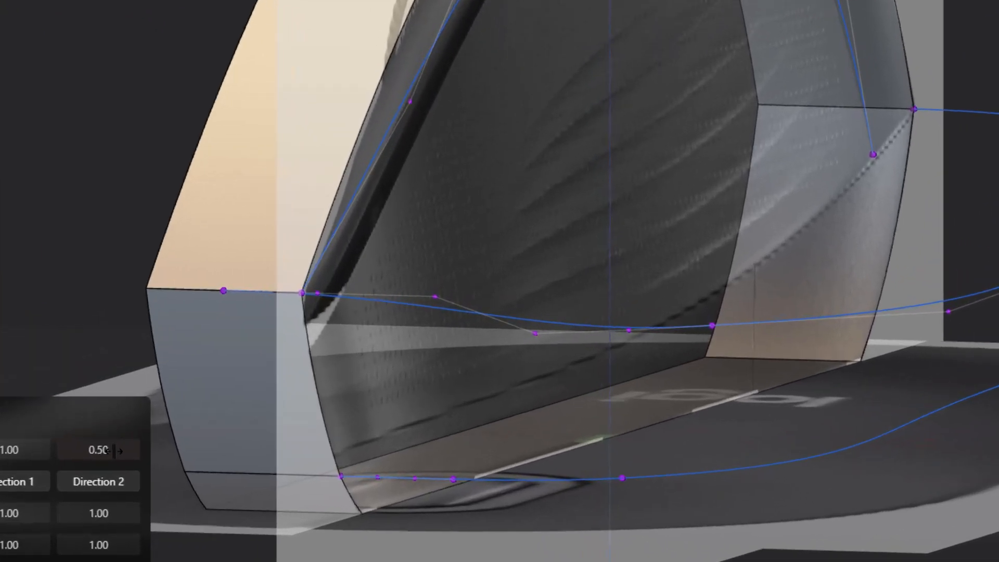
{"action": "left_click_drag", "start_coordinate": [270, 380], "coordinate": [264, 380]}
{"action": "left_click_drag", "start_coordinate": [57, 464], "coordinate": [29, 464]}
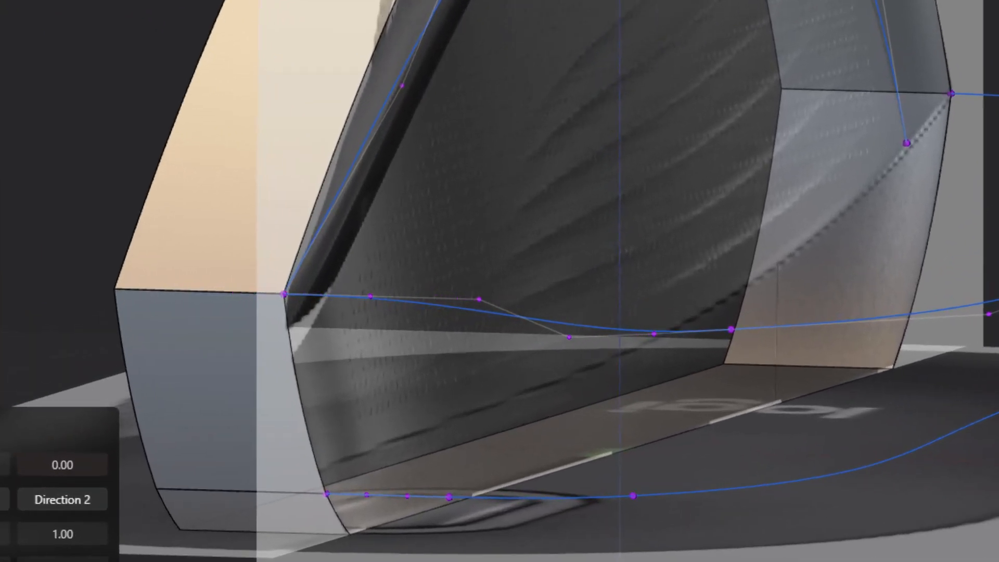
{"action": "left_click", "coordinate": [204, 487]}
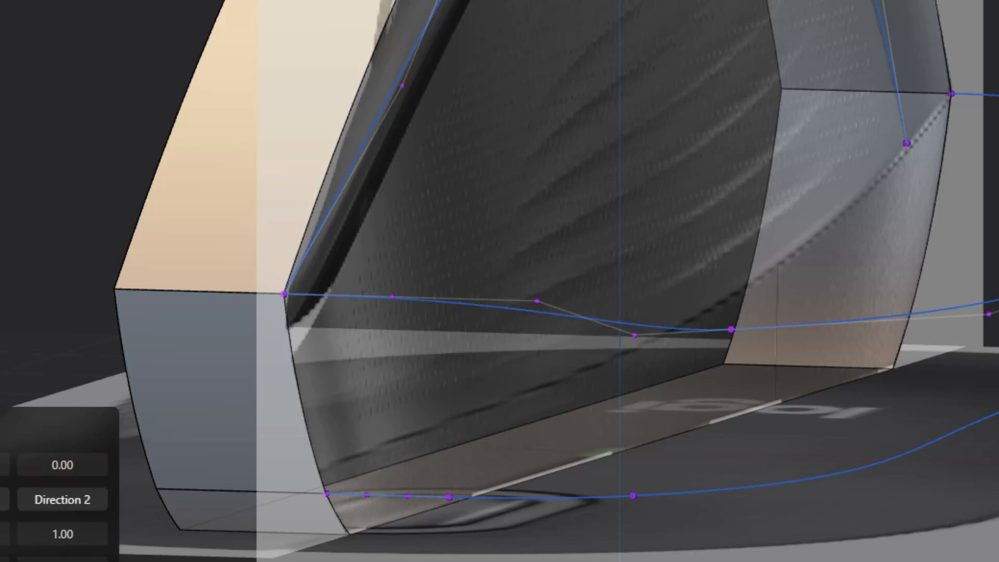
{"action": "left_click", "coordinate": [204, 467]}
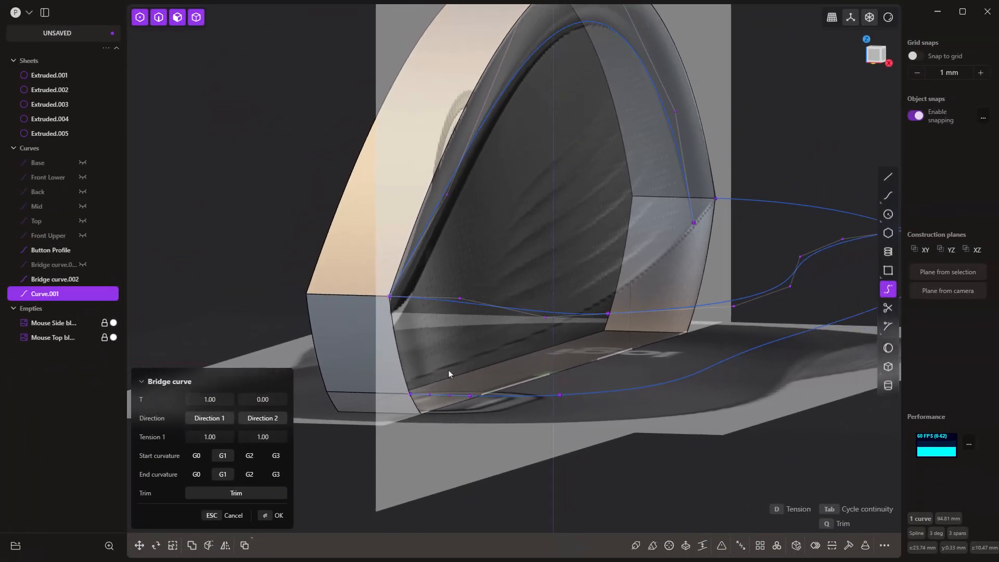
{"action": "middle_click_drag", "start_coordinate": [444, 361], "coordinate": [293, 195]}
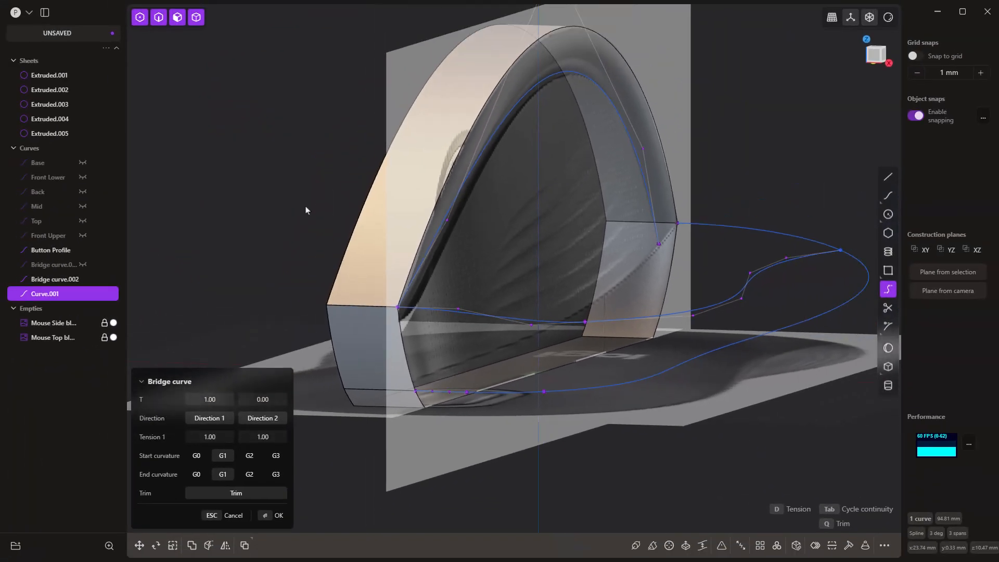
{"action": "key", "text": "Return"}
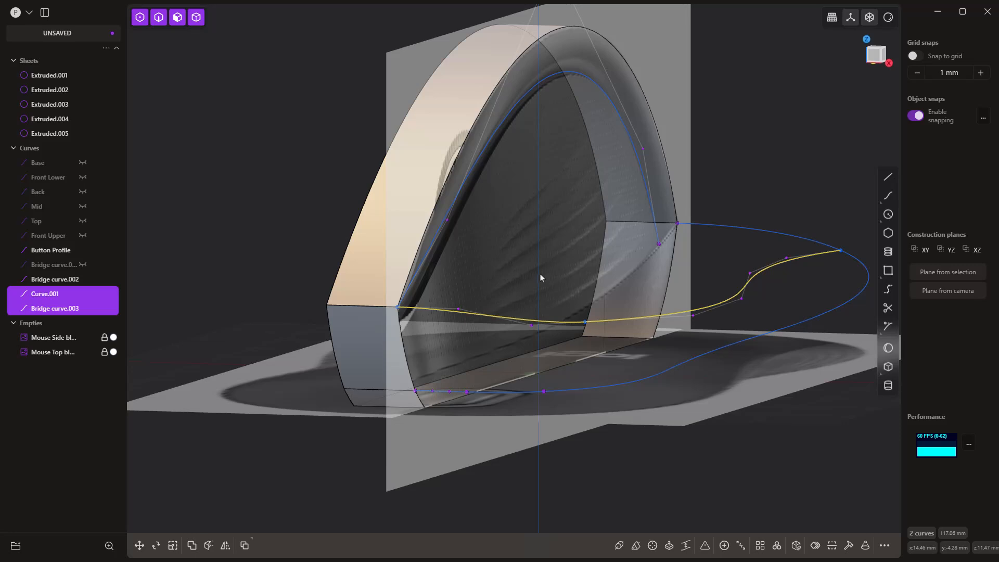
- Join the spline with its bridge curve and generate the 3D intersection curve between the joined curve and Button Profile
{"action": "key", "text": "j"}
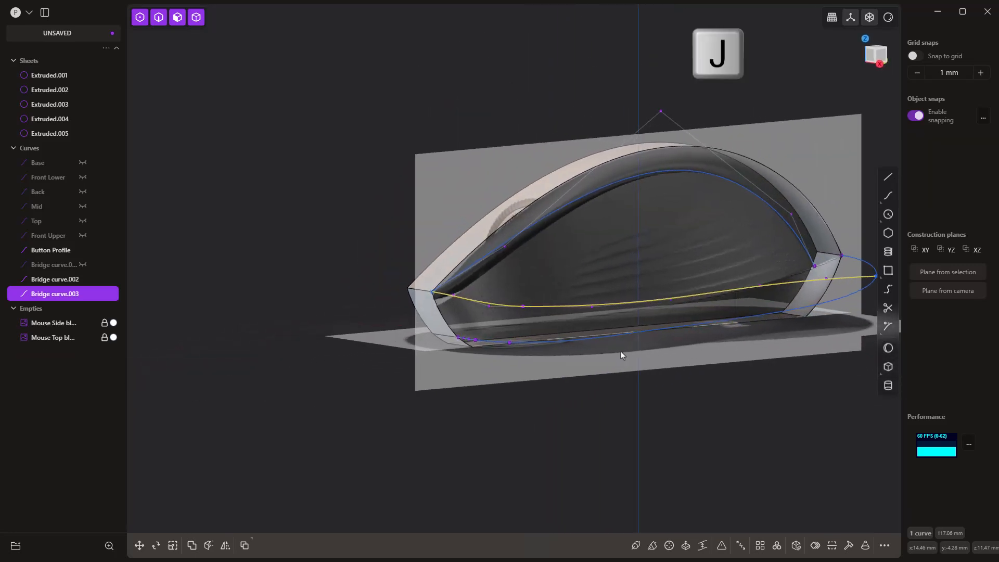
{"action": "middle_click_drag", "start_coordinate": [620, 354], "coordinate": [600, 281]}
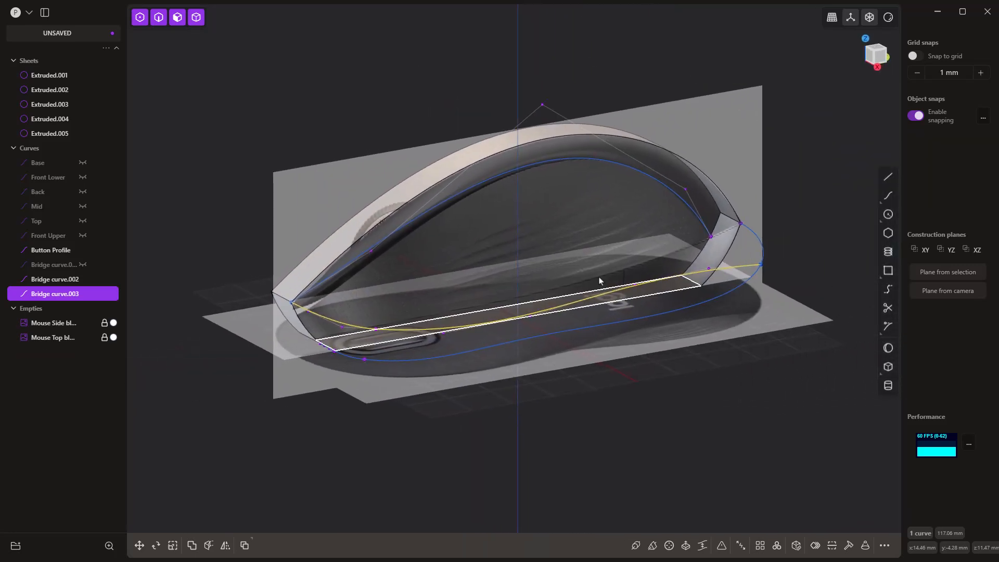
{"action": "left_click", "coordinate": [611, 163], "text": "shift"}
{"action": "key", "text": "i"}
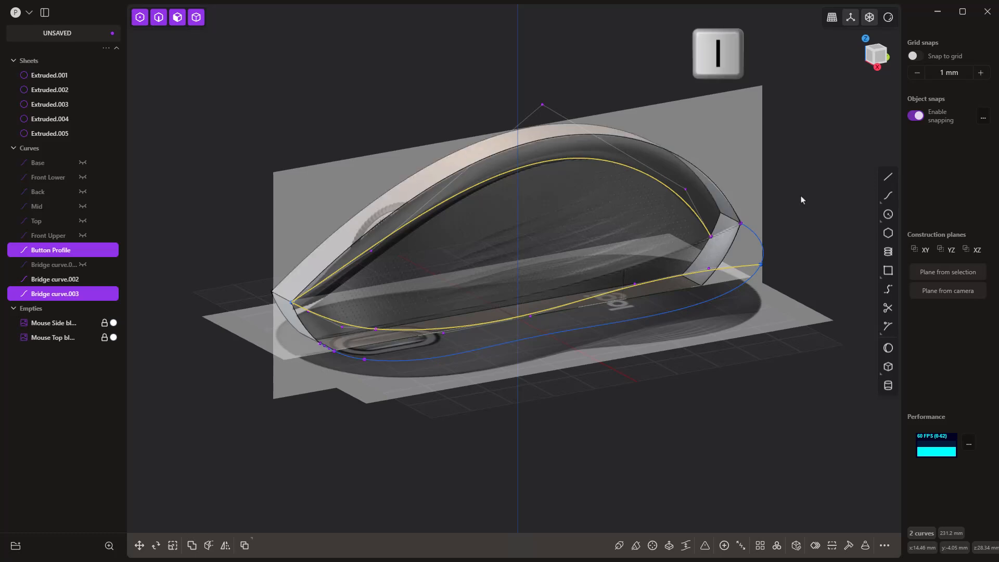
{"action": "left_click", "coordinate": [808, 226]}
{"action": "middle_click_drag", "start_coordinate": [806, 257], "coordinate": [779, 264]}
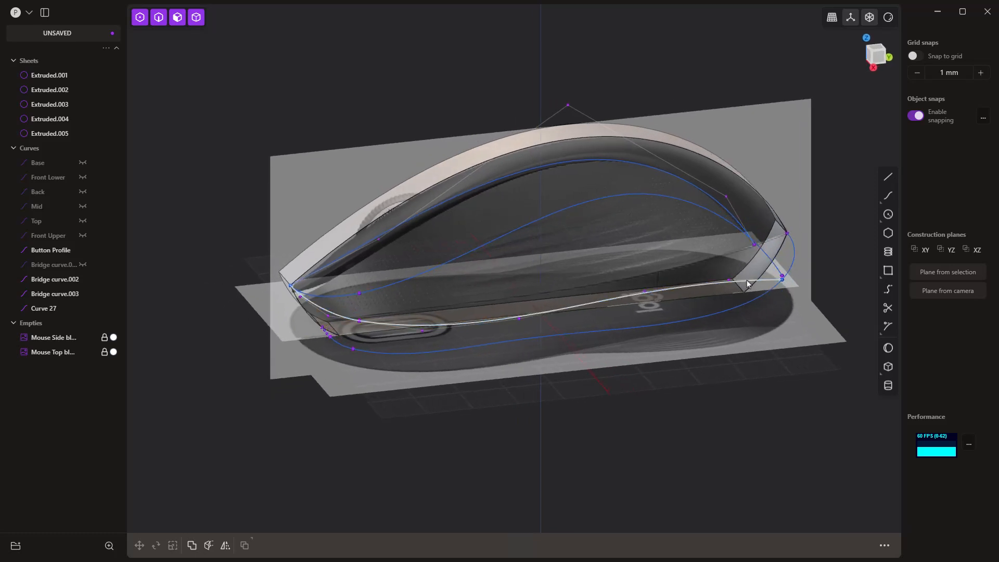
- Hide the joined top-view curve, the Button Profile curve and the two reference images
{"action": "left_click", "coordinate": [712, 290]}
{"action": "key", "text": "Escape"}
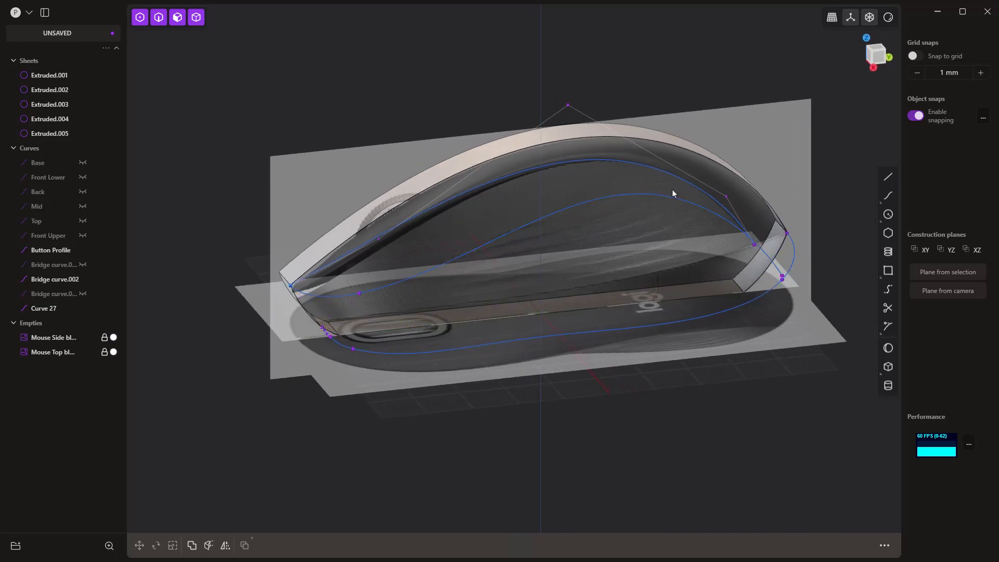
{"action": "left_click", "coordinate": [672, 178]}
{"action": "key", "text": "Escape"}
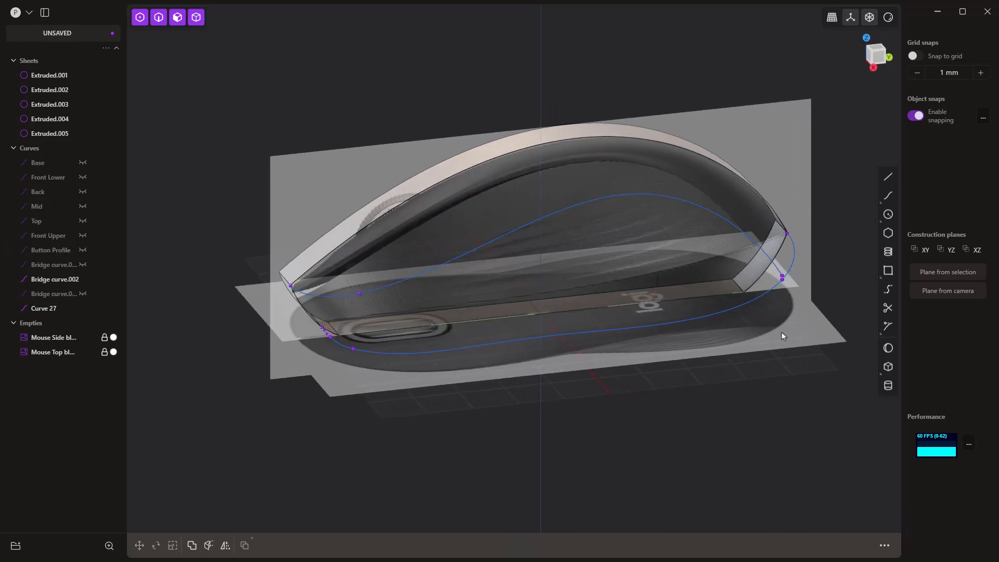
{"action": "left_click", "coordinate": [94, 322]}
{"action": "middle_click_drag", "start_coordinate": [784, 381], "coordinate": [633, 368]}
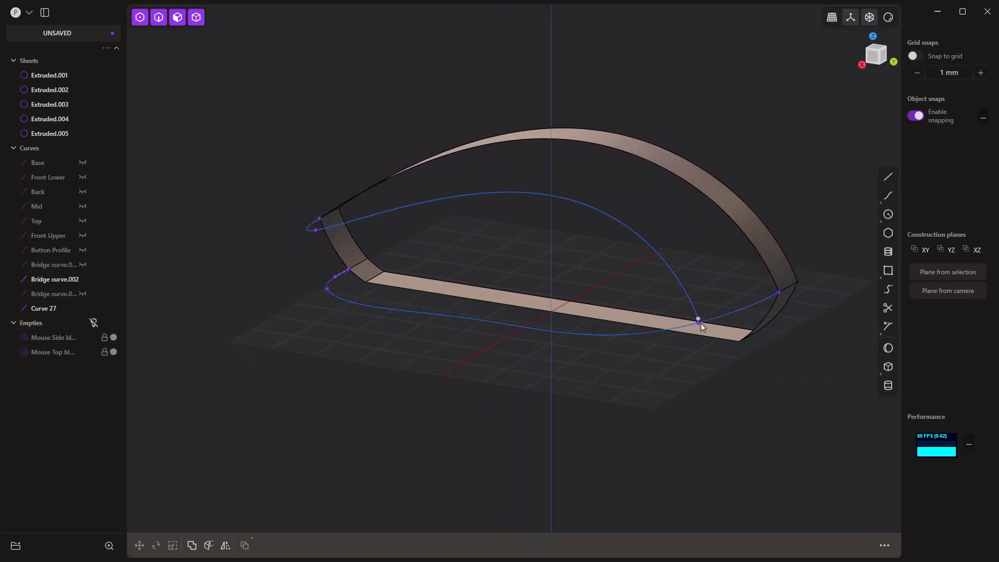
- Try to snap the rear end vertex of the 3D intersection curve onto the lower side curve's vertex with a freestyle move
{"action": "scroll", "coordinate": [700, 324], "scroll_direction": "up", "scroll_amount": 3}
{"action": "scroll", "coordinate": [700, 325], "scroll_direction": "up", "scroll_amount": 5}
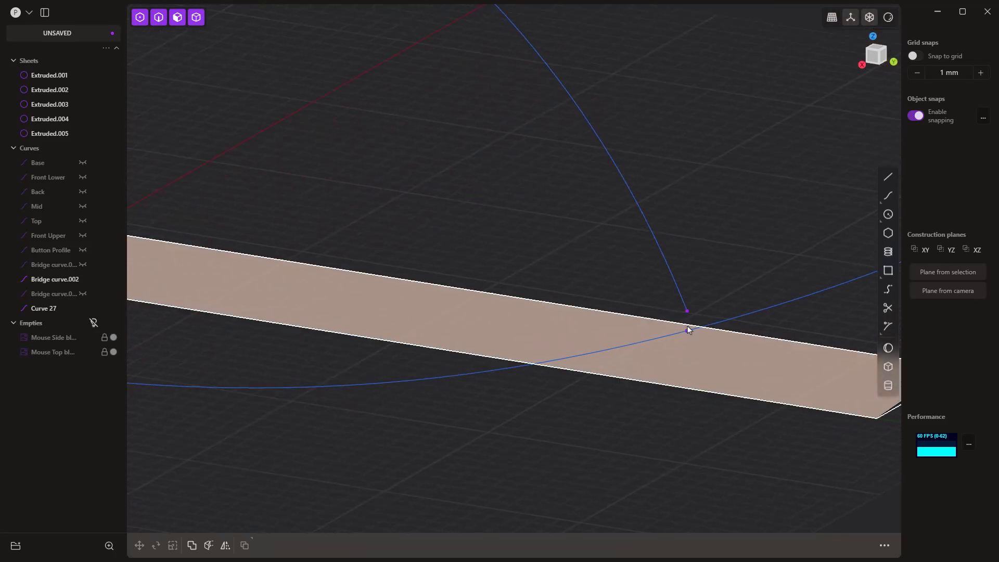
{"action": "middle_click_drag", "start_coordinate": [636, 371], "coordinate": [587, 346], "text": "shift"}
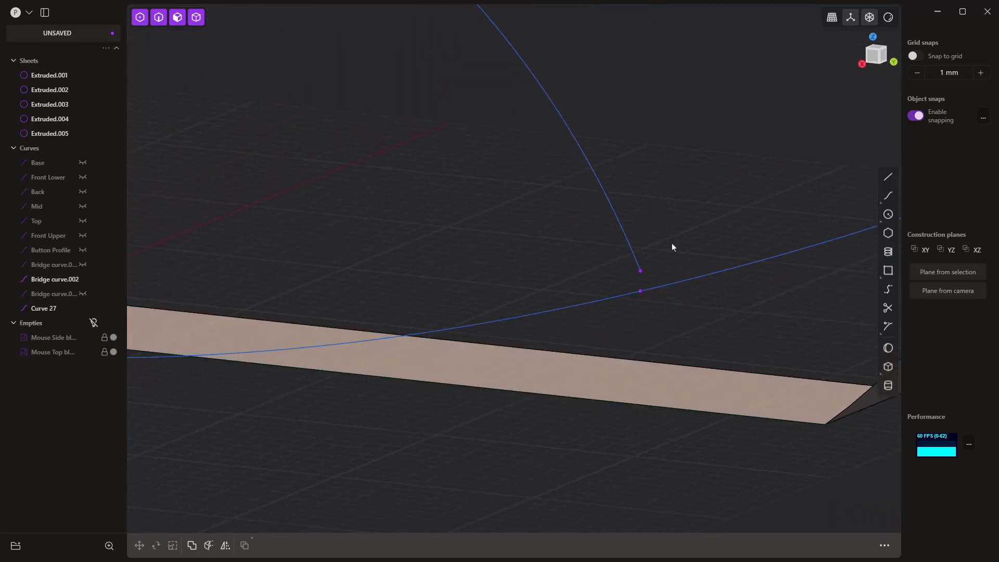
{"action": "left_click", "coordinate": [645, 271]}
{"action": "key", "text": "g"}
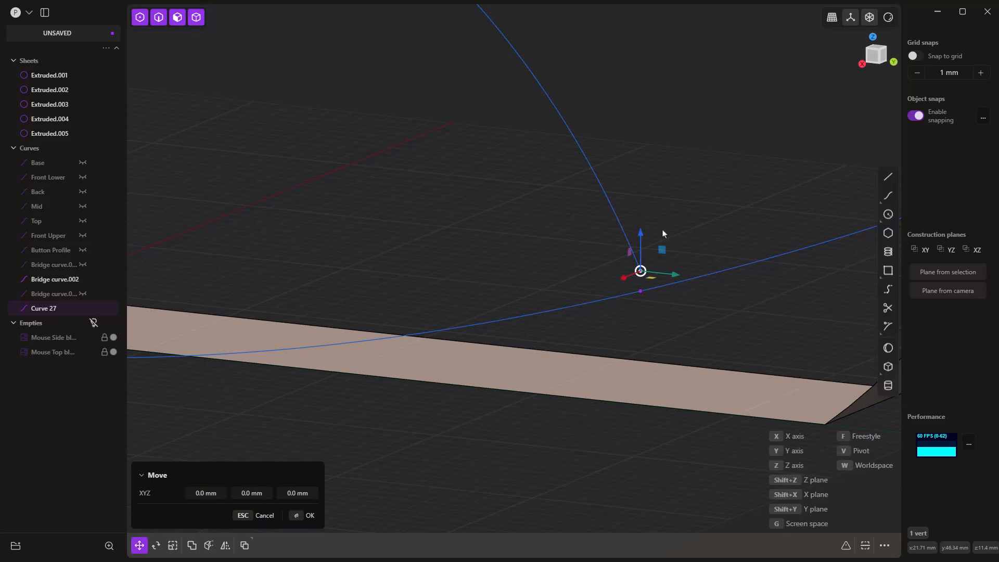
{"action": "key", "text": "f"}
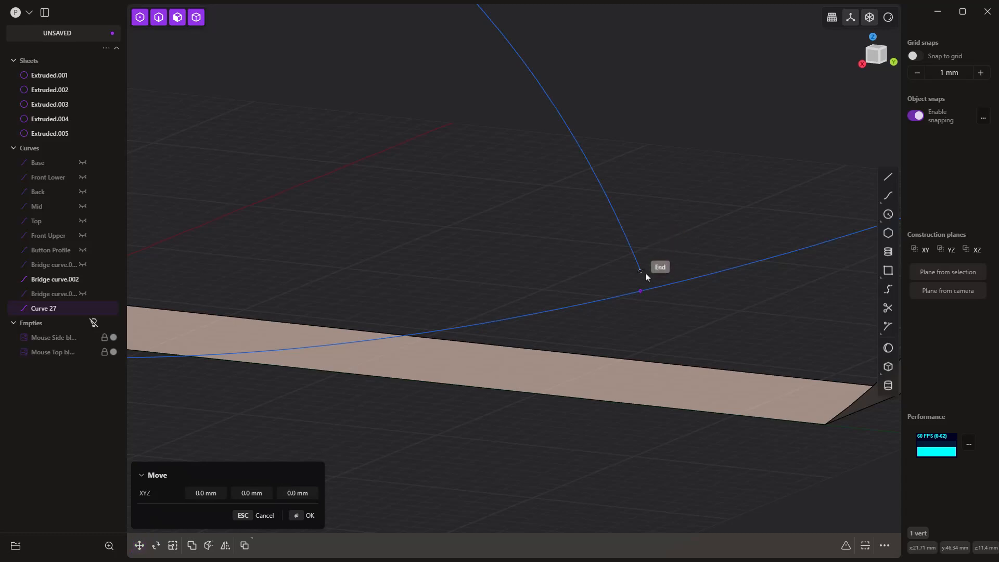
{"action": "left_click", "coordinate": [646, 273]}
{"action": "left_click", "coordinate": [640, 294]}
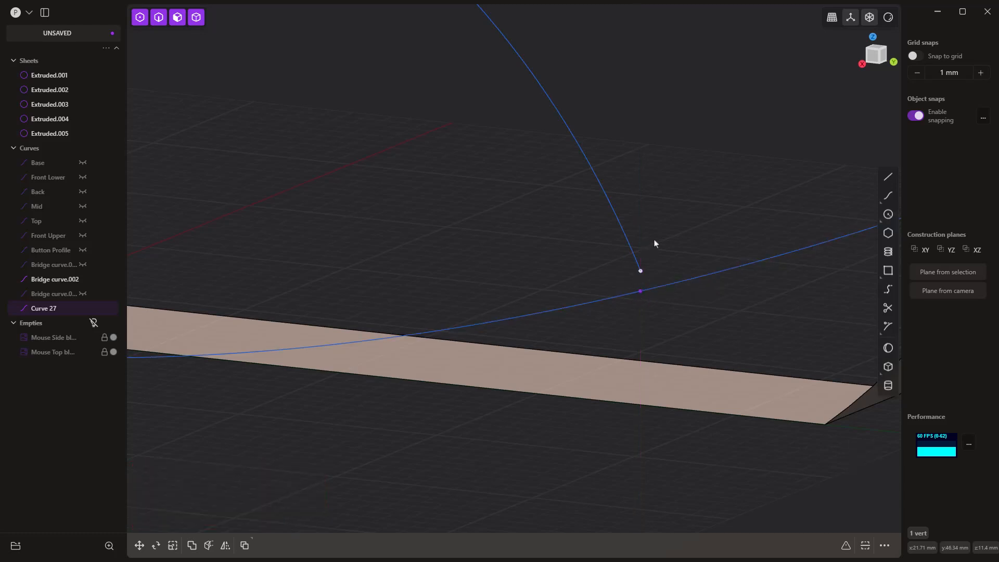
- Try again to move the intersection curve's rear end vertex, including with selection limited to points
{"action": "left_click", "coordinate": [655, 244]}
{"action": "left_click", "coordinate": [641, 271]}
{"action": "key", "text": "g"}
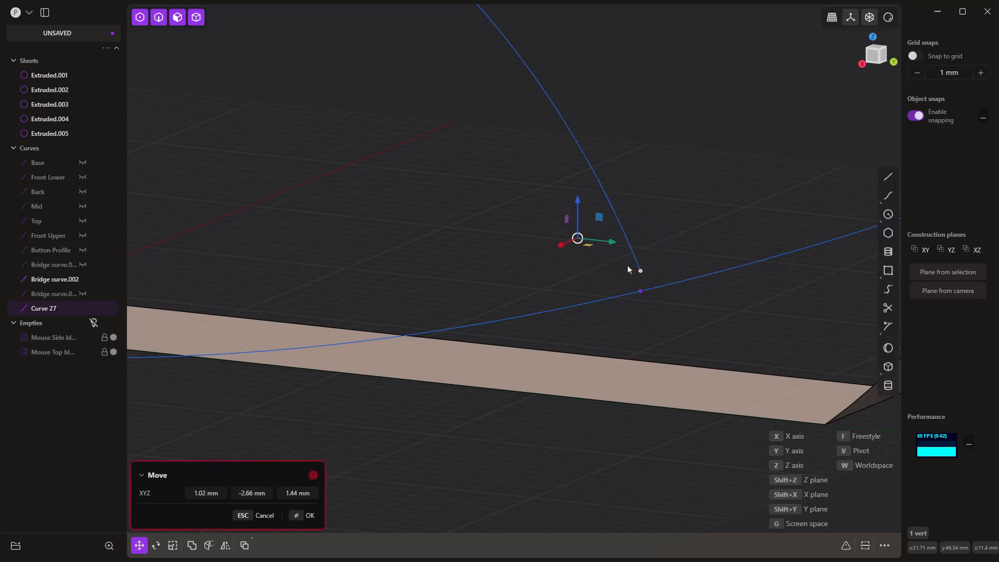
{"action": "left_click", "coordinate": [661, 261]}
{"action": "left_click", "coordinate": [653, 247]}
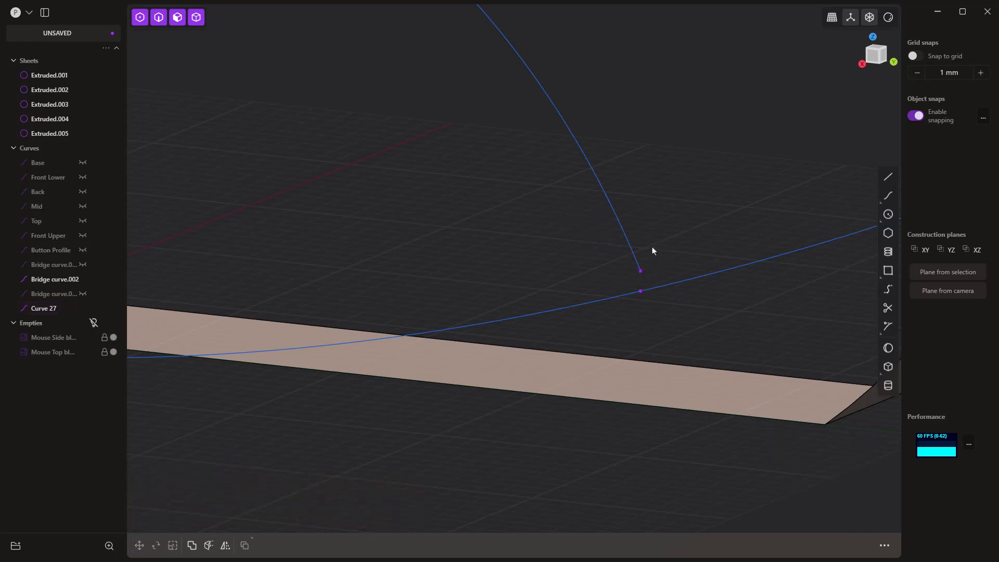
{"action": "key", "text": "1"}
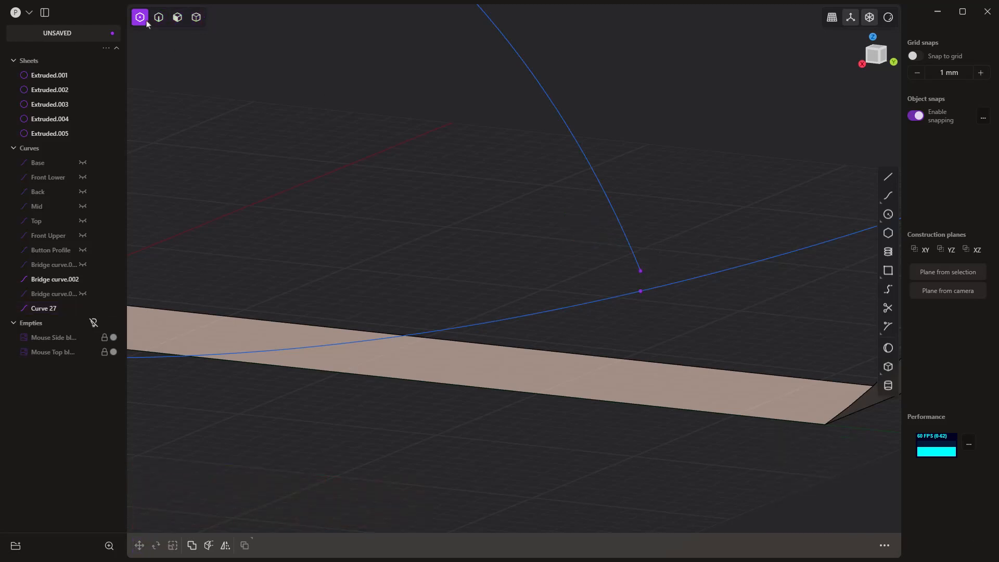
{"action": "left_click", "coordinate": [640, 271]}
{"action": "key", "text": "g"}
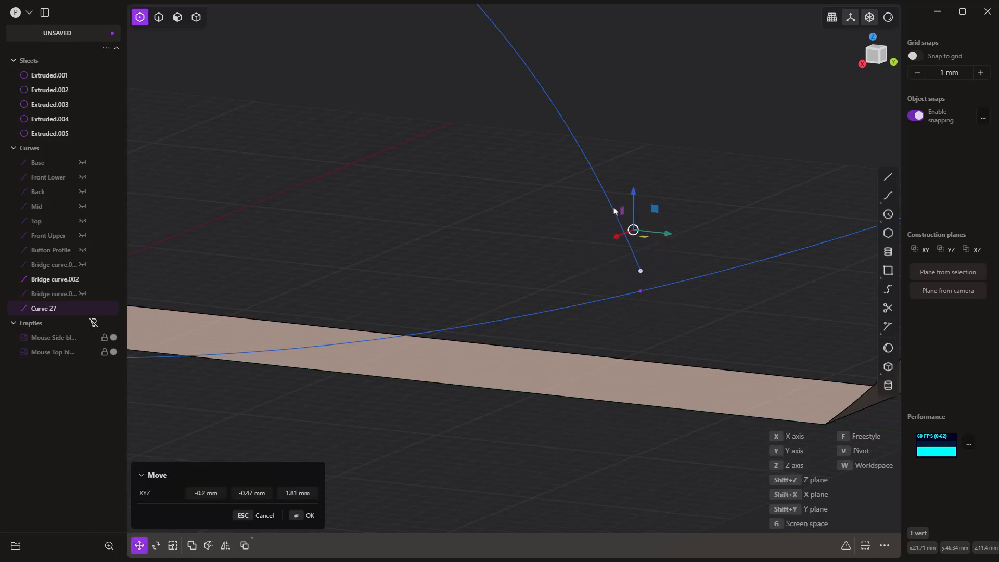
{"action": "key", "text": "Escape"}
{"action": "middle_click_drag", "start_coordinate": [654, 216], "coordinate": [698, 321]}
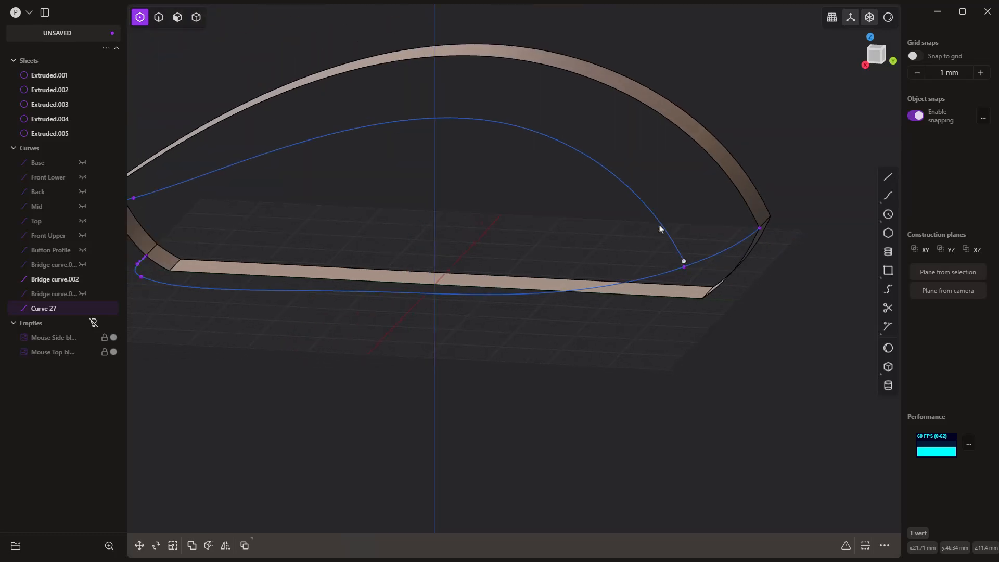
{"action": "key", "text": "Escape"}
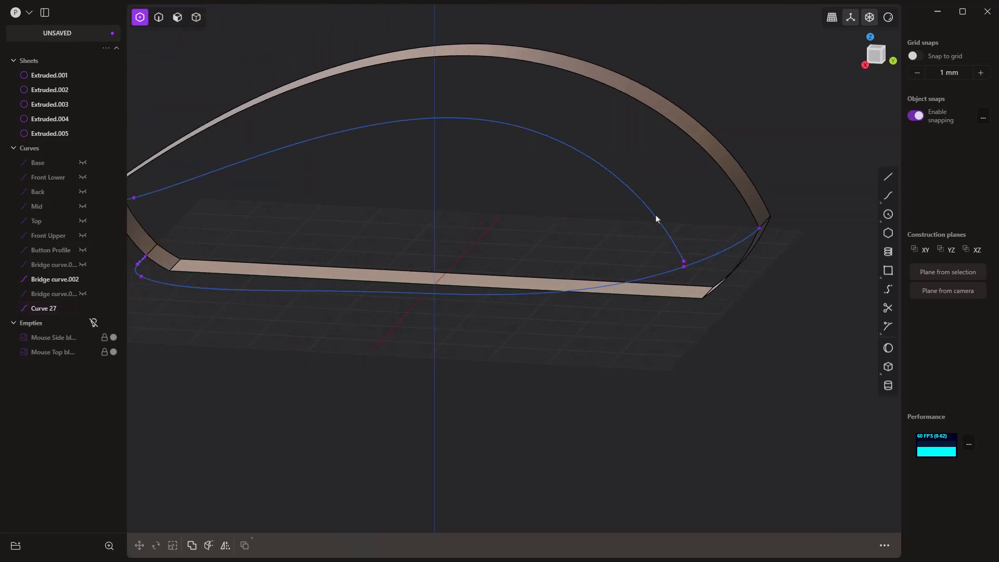
- Select the whole 3D intersection curve and start the Rebuild curve command on it
{"action": "key", "text": "2"}
{"action": "left_click", "coordinate": [656, 217]}
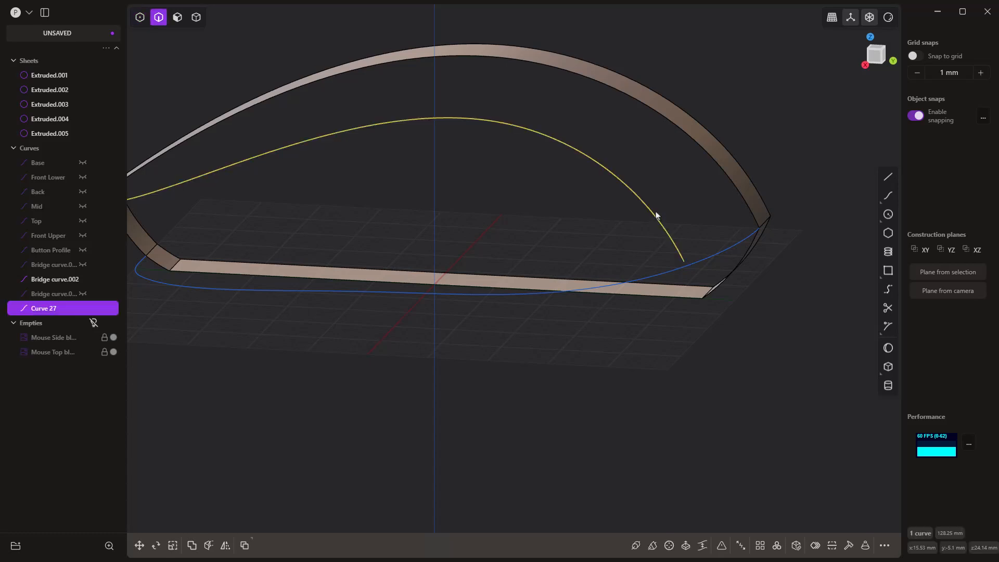
{"action": "key", "text": "g"}
{"action": "key", "text": "Escape"}
{"action": "key", "text": "1"}
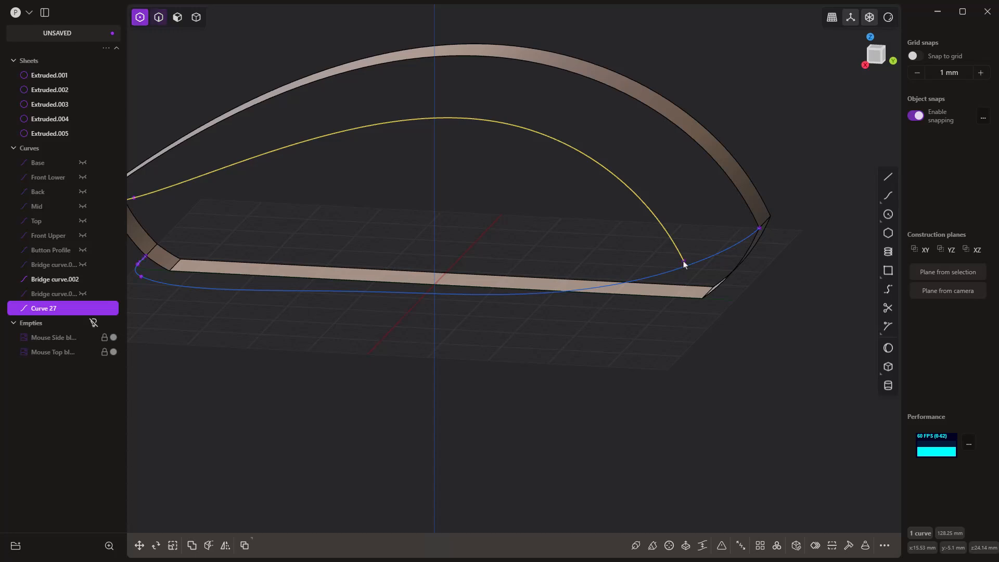
{"action": "middle_click_drag", "start_coordinate": [654, 352], "coordinate": [693, 348], "text": "shift"}
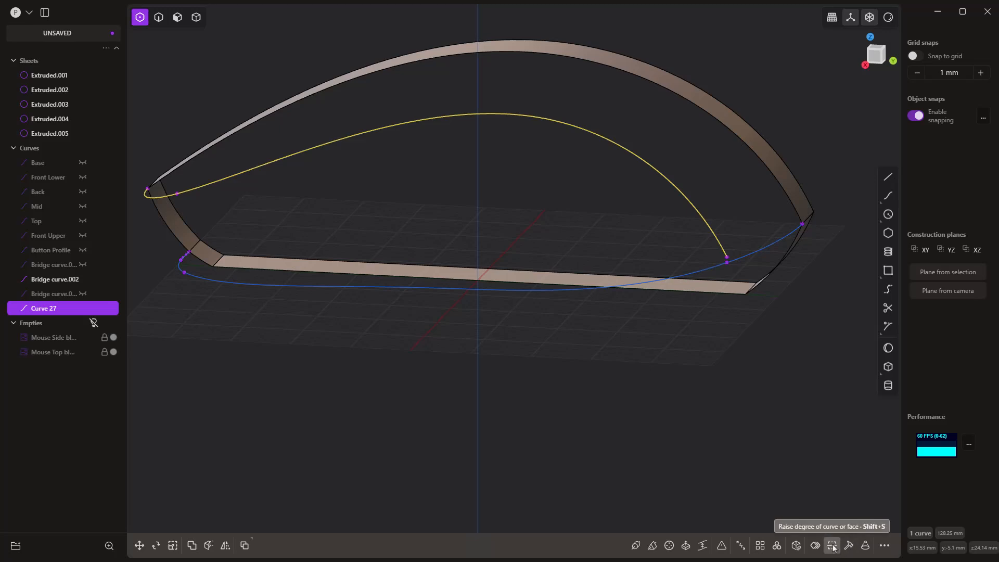
{"action": "left_click", "coordinate": [850, 547]}
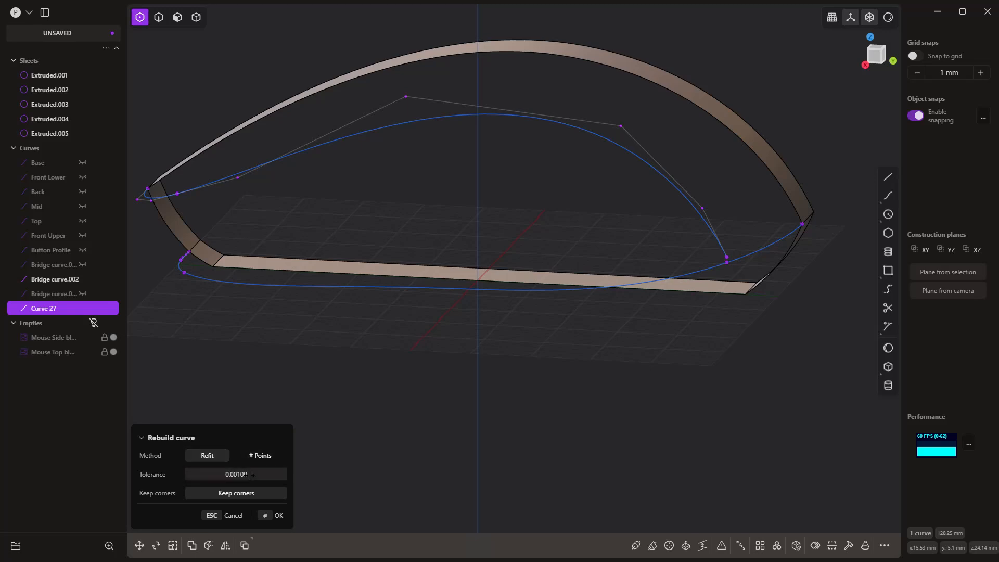
- Try rebuilding the intersection curve by number of points, with 7 points
{"action": "left_click", "coordinate": [261, 456]}
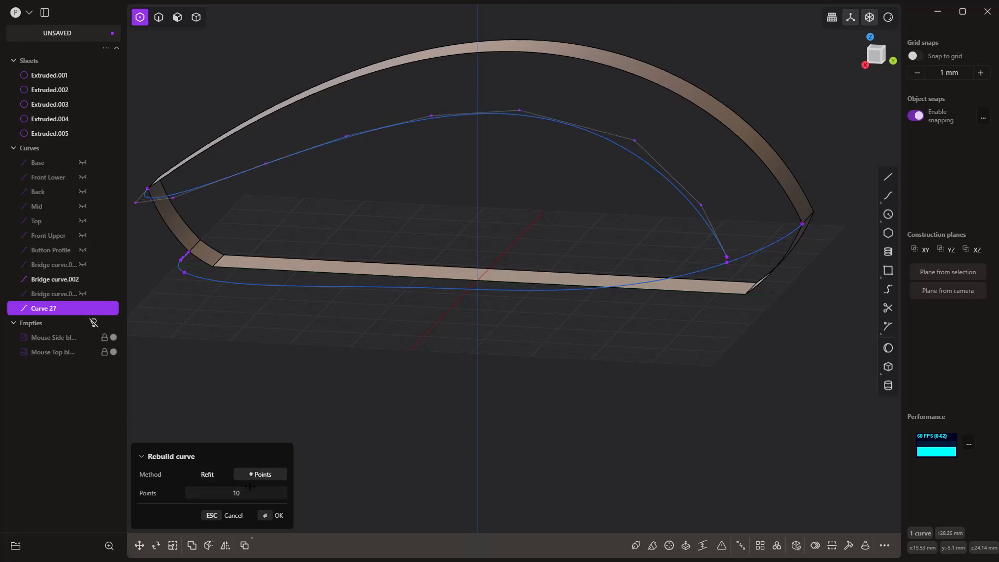
{"action": "left_click_drag", "start_coordinate": [250, 486], "coordinate": [229, 486]}
{"action": "middle_click_drag", "start_coordinate": [307, 407], "coordinate": [397, 425]}
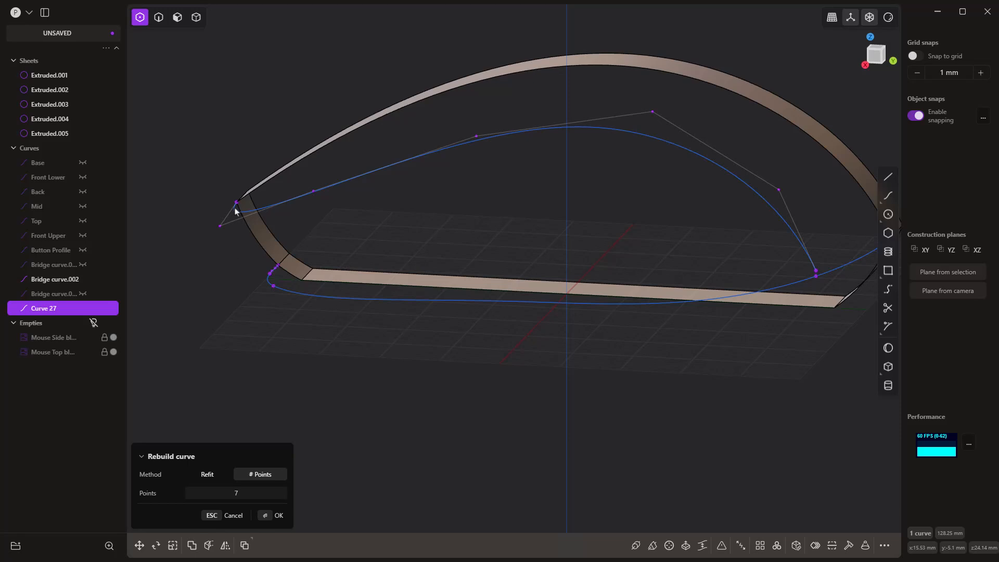
- Rebuild the intersection curve with the Refit method at a tolerance of 0.001
{"action": "left_click", "coordinate": [208, 472]}
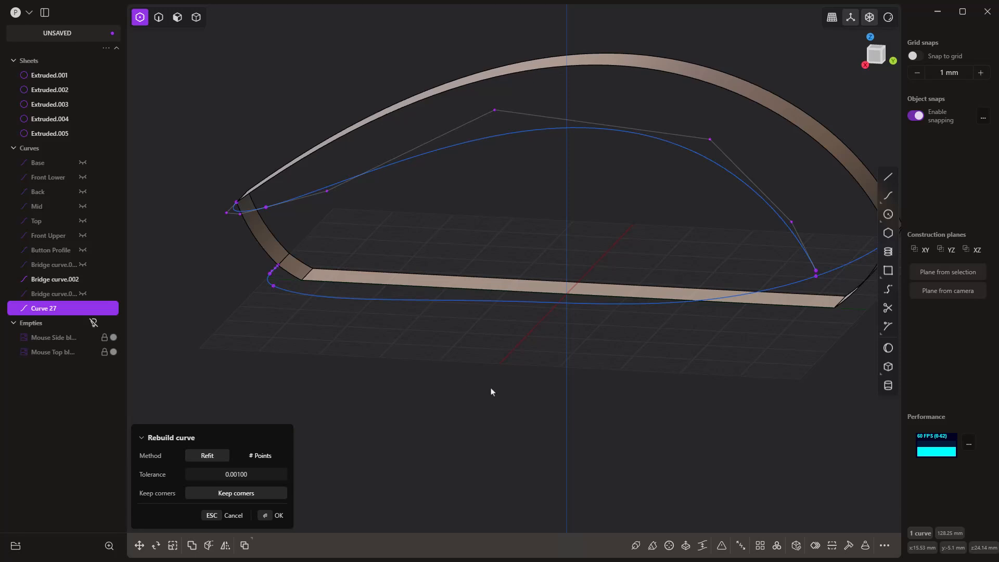
{"action": "key", "text": "Return"}
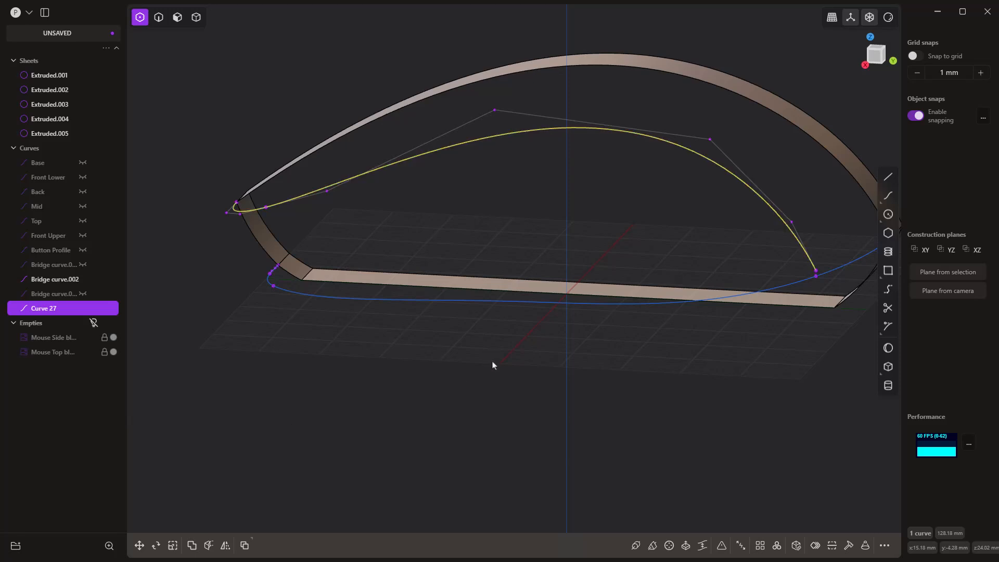
- Move the rebuilt curve's rear end control point with a freestyle move, snapping it onto the lower side curve's vertex
{"action": "middle_click_drag", "start_coordinate": [787, 367], "coordinate": [787, 364]}
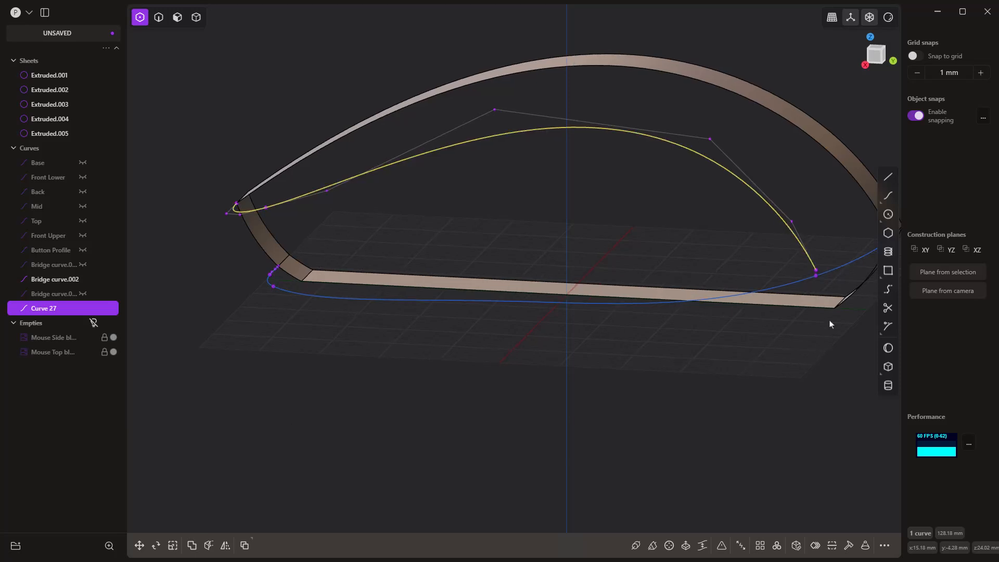
{"action": "scroll", "coordinate": [832, 283], "scroll_direction": "up", "scroll_amount": 5}
{"action": "scroll", "coordinate": [725, 290], "scroll_direction": "up", "scroll_amount": 3}
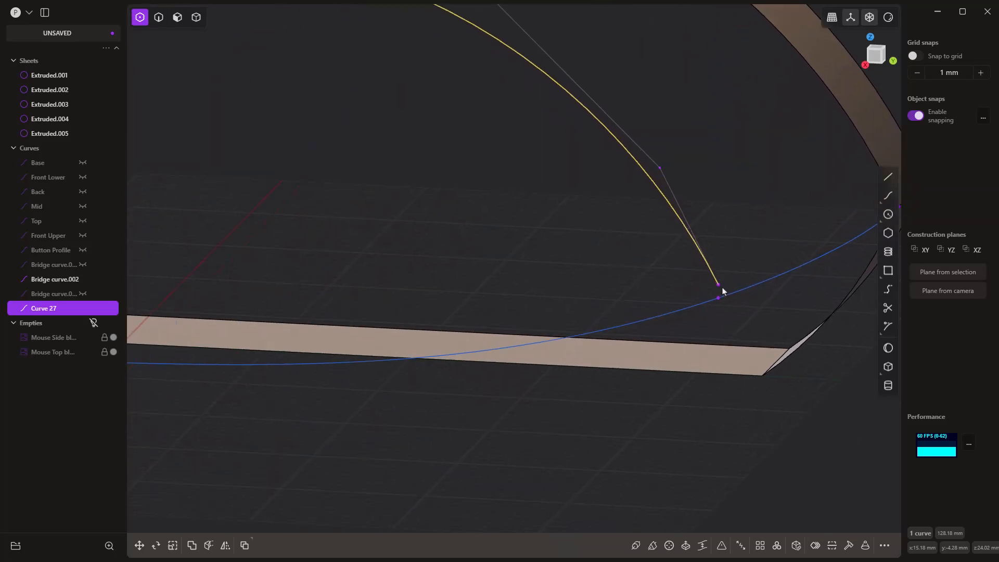
{"action": "left_click", "coordinate": [718, 285]}
{"action": "key", "text": "g"}
{"action": "left_click", "coordinate": [720, 290]}
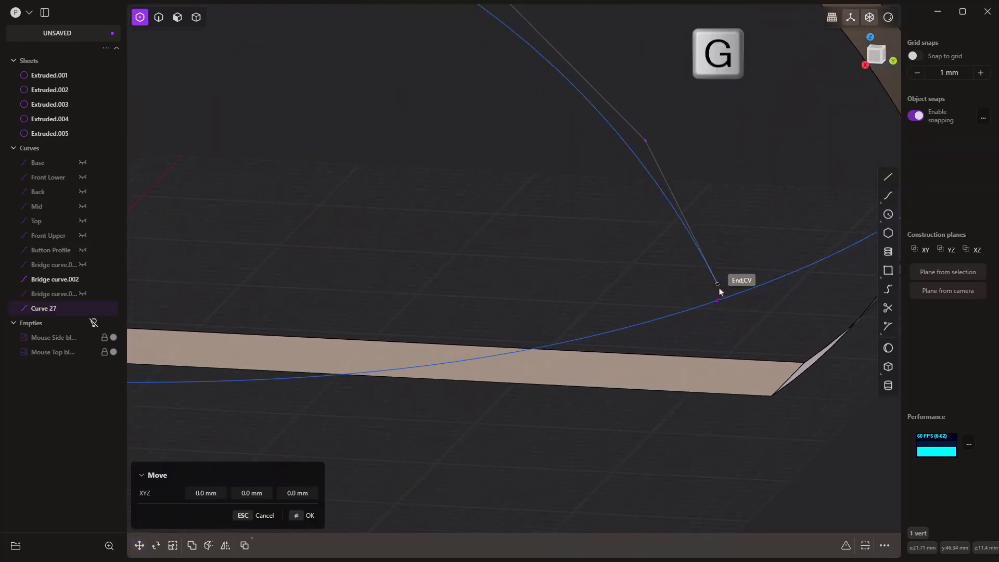
{"action": "left_click", "coordinate": [717, 285]}
{"action": "left_click", "coordinate": [719, 302]}
{"action": "right_click", "coordinate": [743, 330]}
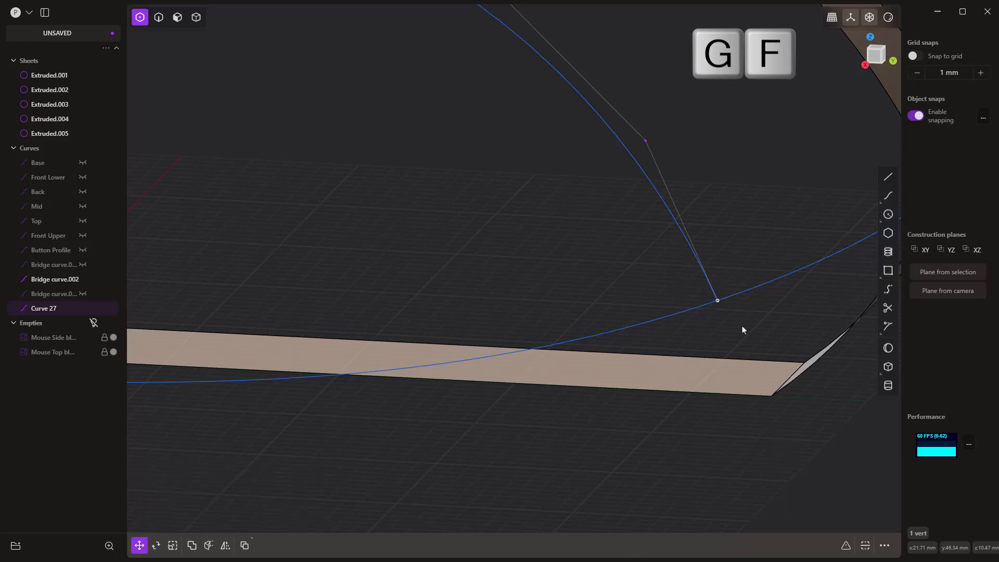
{"action": "middle_click_drag", "start_coordinate": [744, 331], "coordinate": [742, 330]}
{"action": "scroll", "coordinate": [743, 330], "scroll_direction": "down", "scroll_amount": 10}
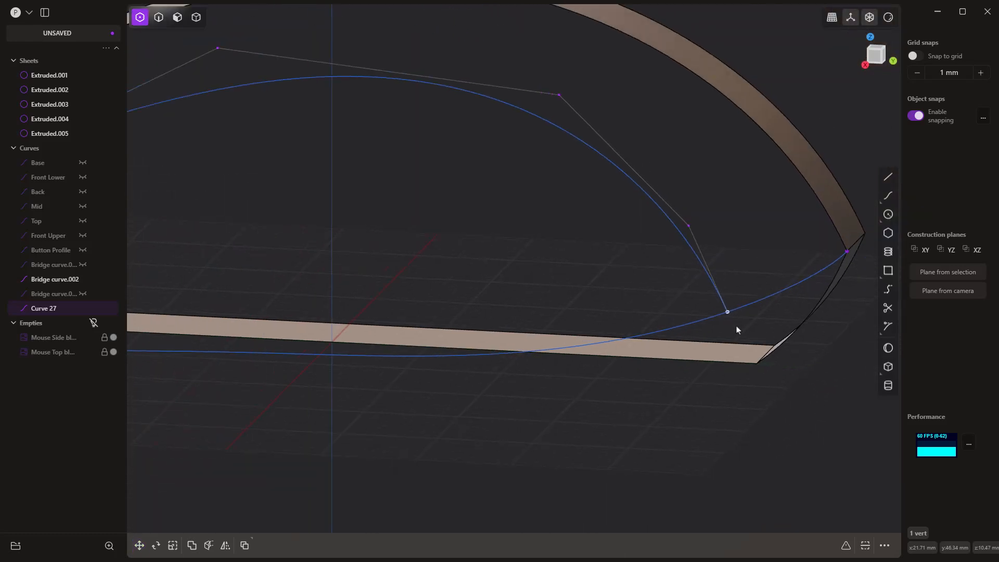
{"action": "left_click", "coordinate": [672, 385]}
{"action": "middle_click_drag", "start_coordinate": [671, 385], "coordinate": [608, 412]}
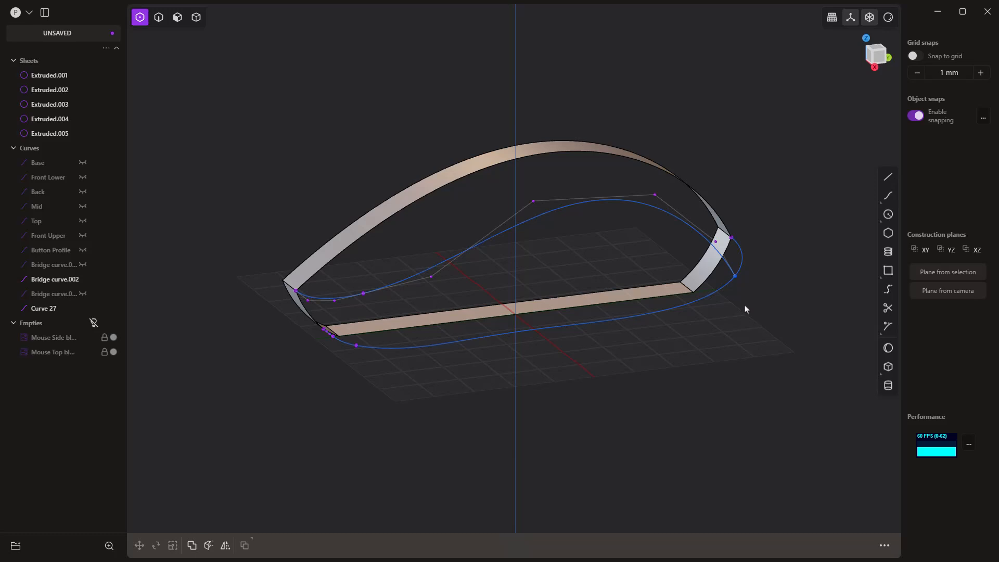
{"action": "middle_click_drag", "start_coordinate": [630, 422], "coordinate": [625, 391]}
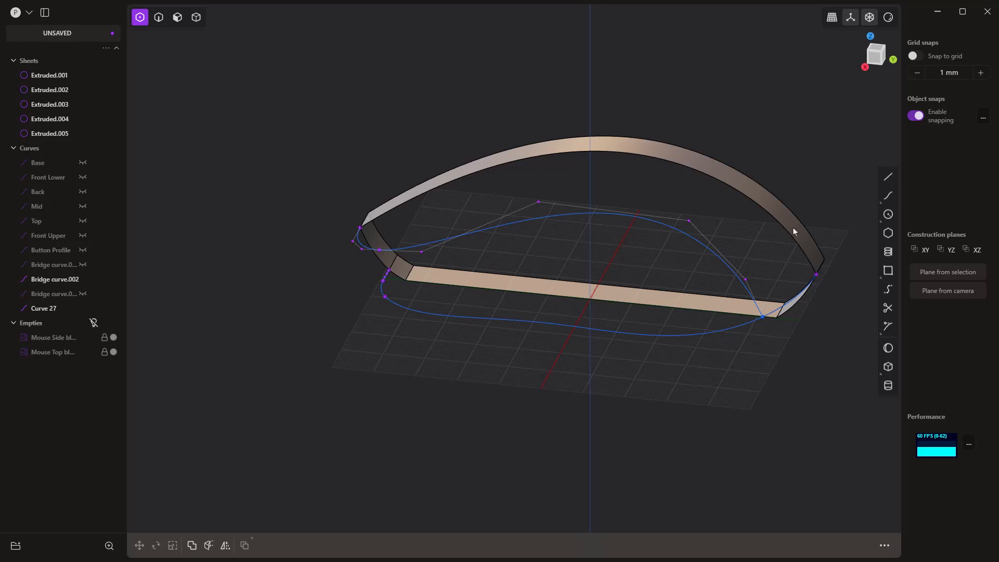
{"action": "key", "text": "5"}
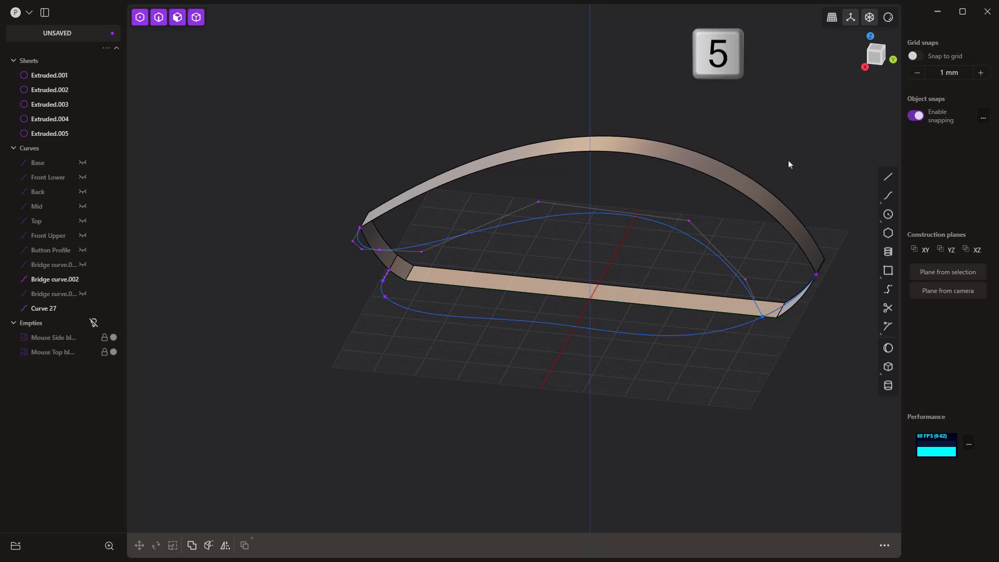
{"action": "middle_click_drag", "start_coordinate": [769, 208], "coordinate": [758, 232]}
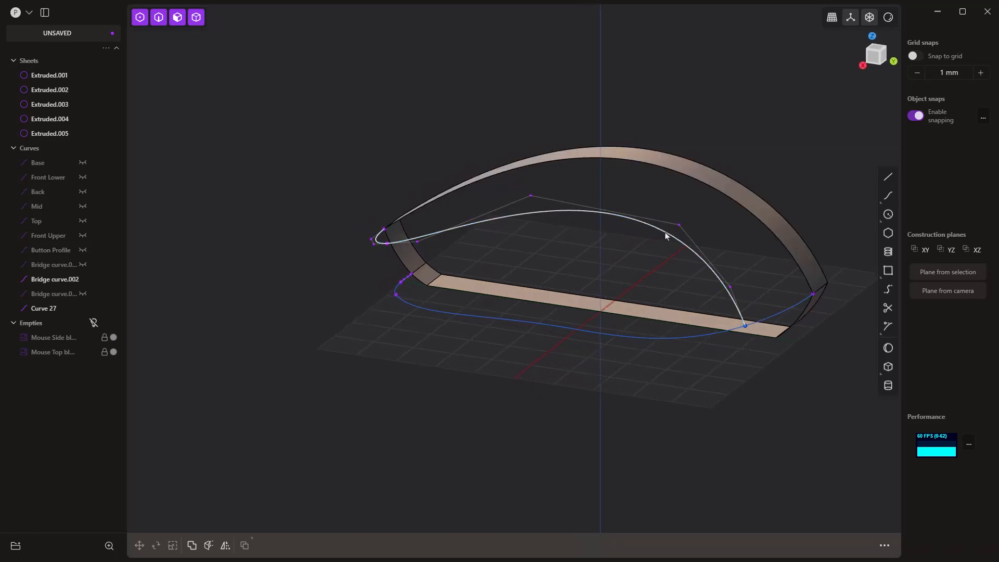
{"action": "left_click", "coordinate": [780, 317]}
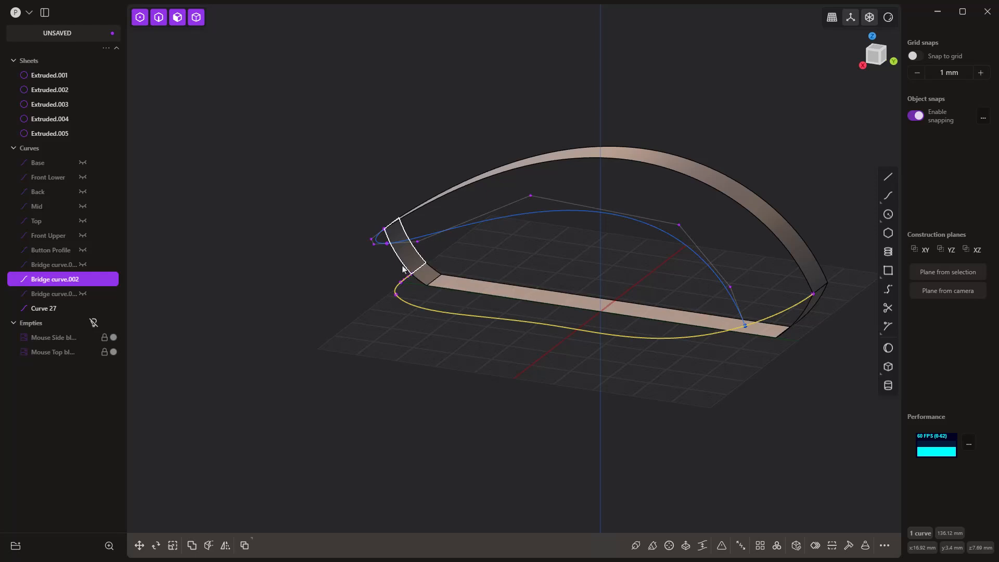
{"action": "key", "text": "Escape"}
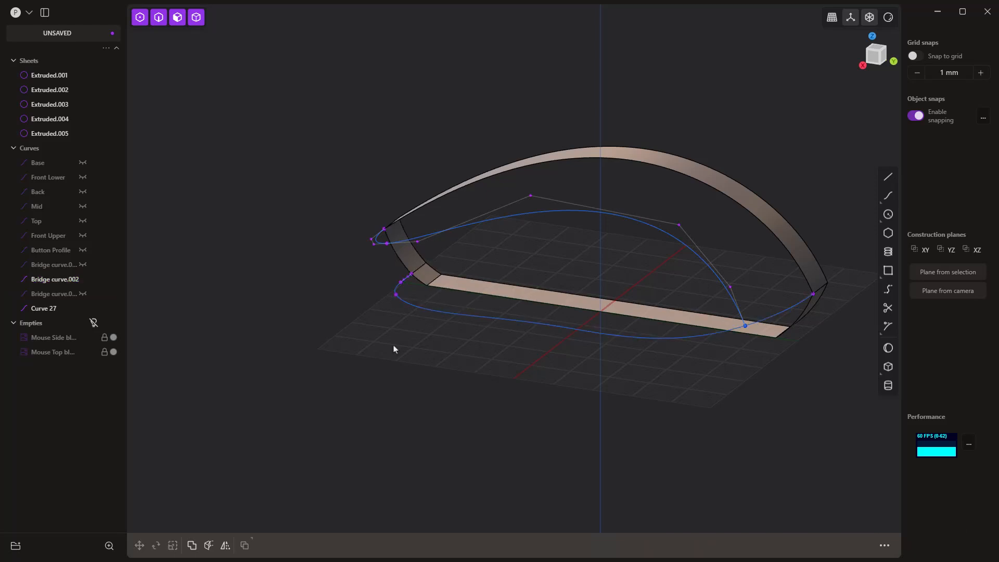
- Try an XNurbs surface bounded by the lower side curve, front strip edge and top strip edge, using the rebuilt 3D curve as guide
{"action": "left_click", "coordinate": [159, 17]}
{"action": "left_click", "coordinate": [422, 307]}
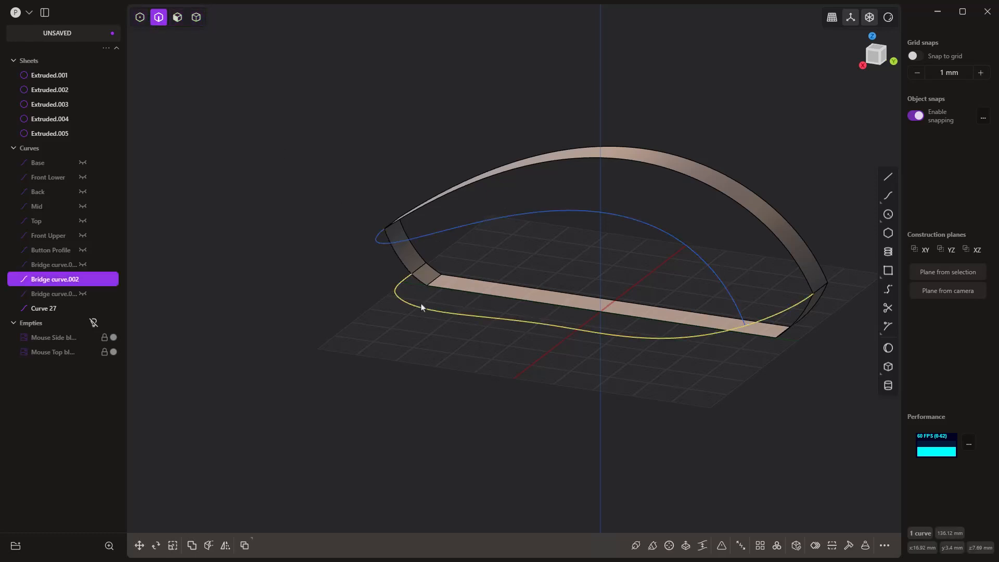
{"action": "left_click", "coordinate": [397, 257], "text": "shift"}
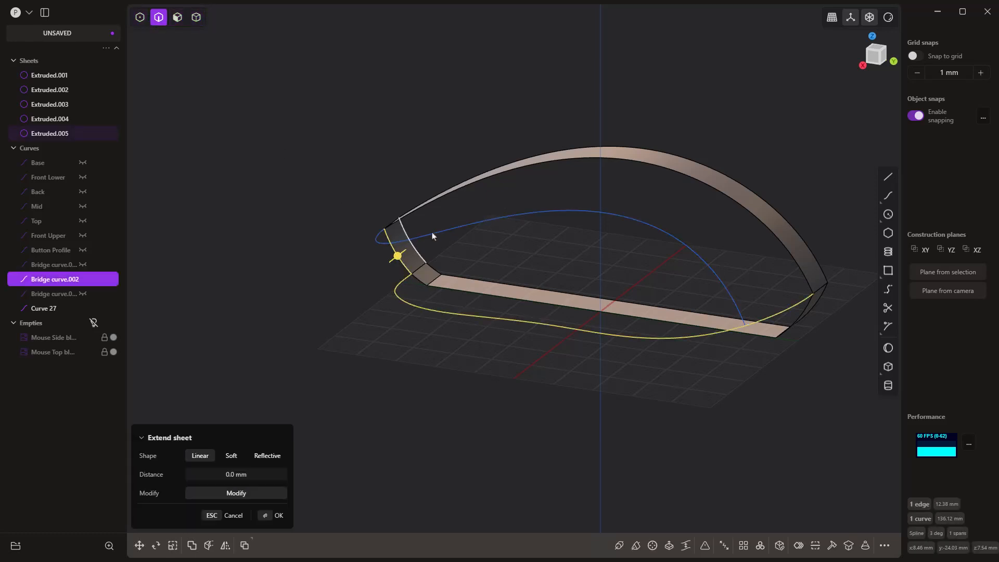
{"action": "left_click", "coordinate": [498, 177], "text": "shift"}
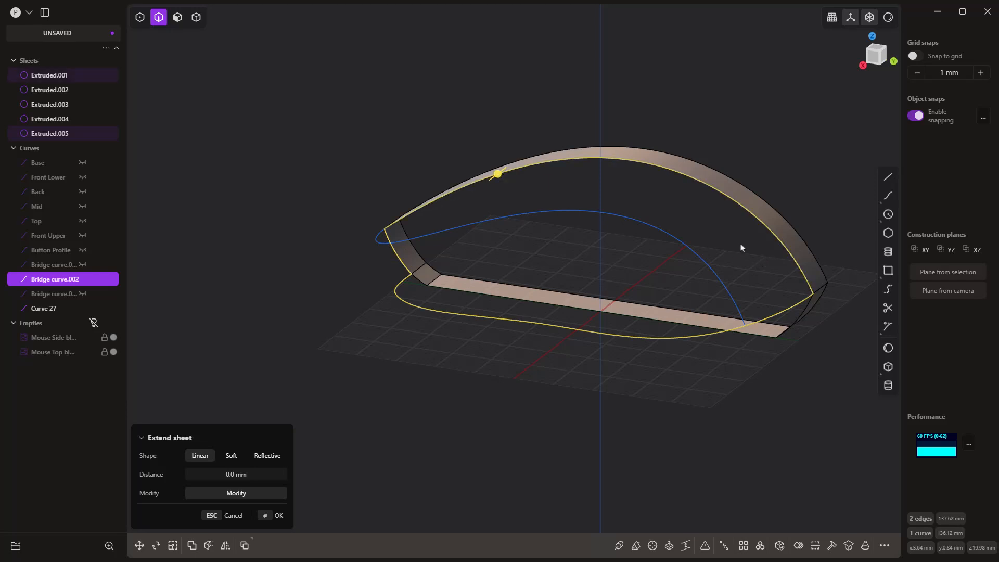
{"action": "middle_click_drag", "start_coordinate": [742, 247], "coordinate": [742, 253]}
{"action": "type", "text": "f"}
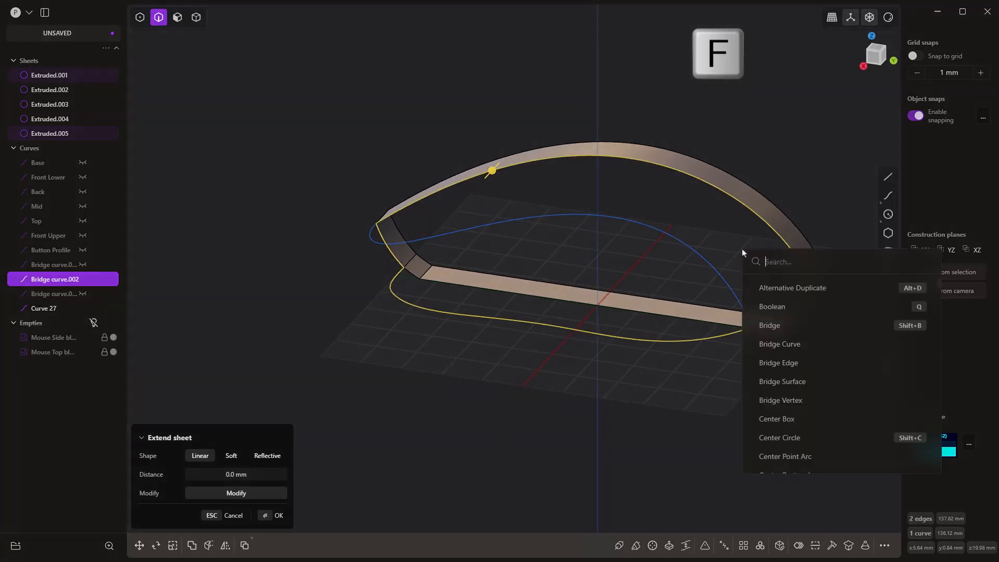
{"action": "type", "text": "xn"}
{"action": "key", "text": "Return"}
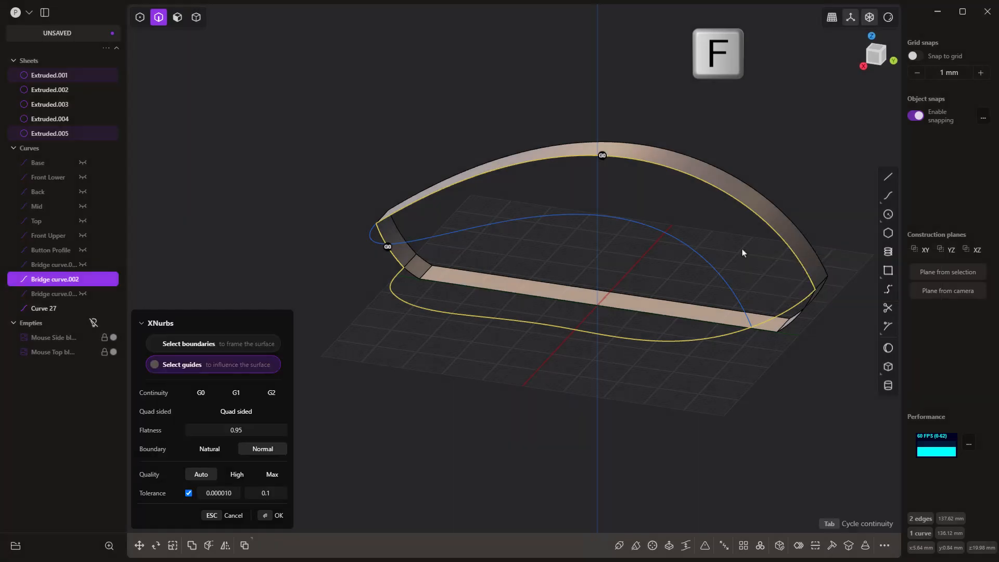
{"action": "left_click", "coordinate": [197, 365]}
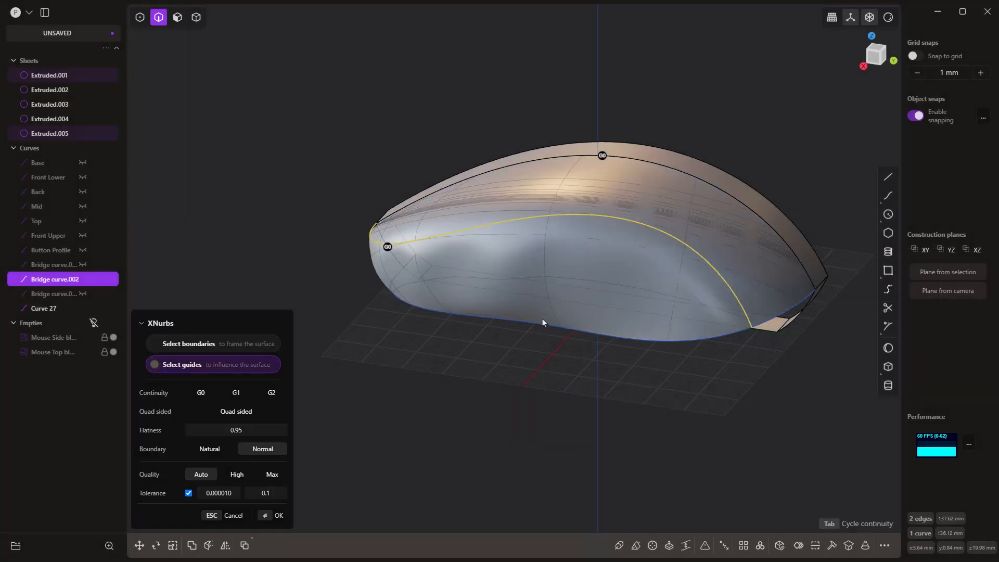
{"action": "middle_click_drag", "start_coordinate": [544, 323], "coordinate": [643, 287]}
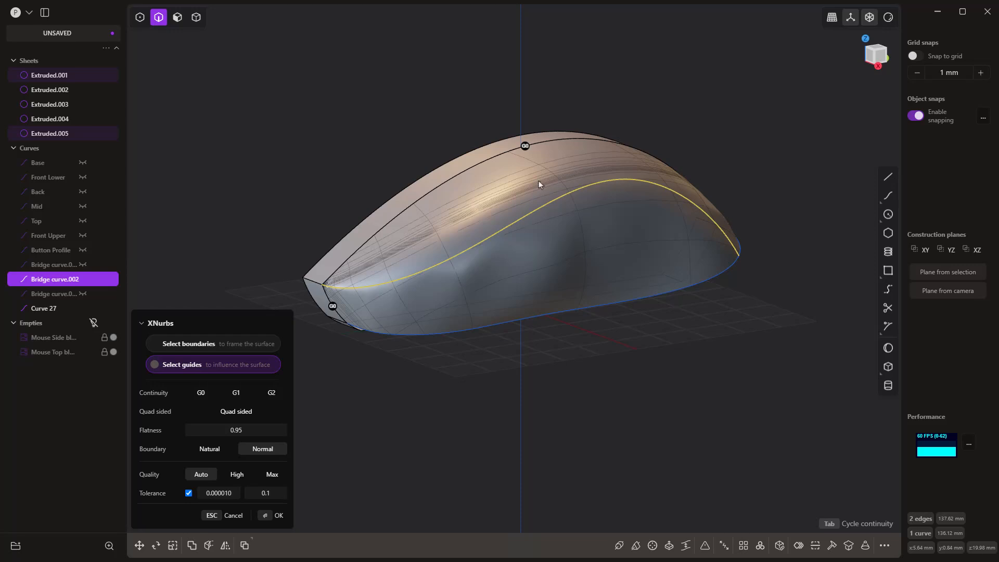
- Try G1 continuity on the XNurbs surface's front and top strip boundaries, and cancel the command
{"action": "left_click", "coordinate": [332, 306]}
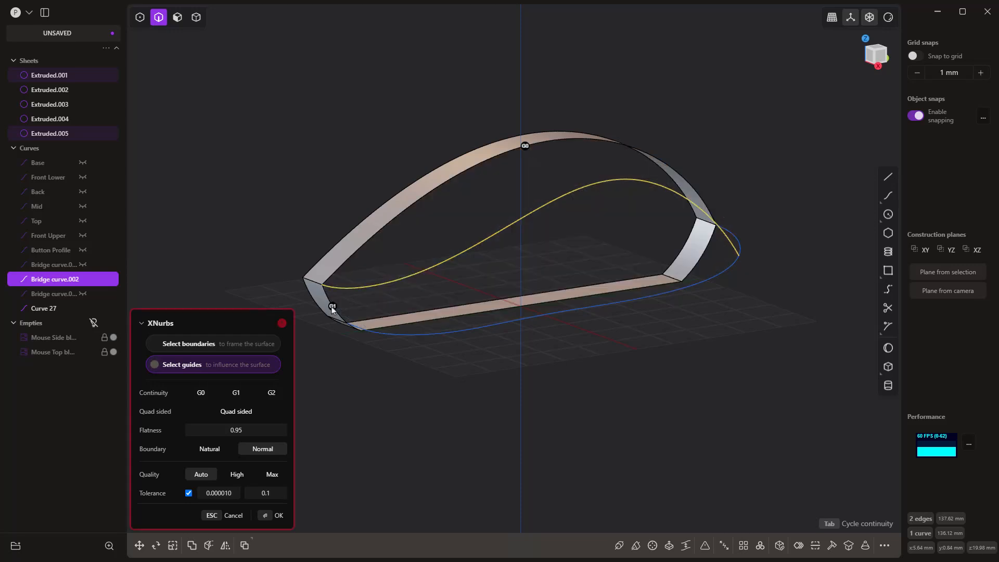
{"action": "left_click", "coordinate": [525, 146]}
{"action": "middle_click_drag", "start_coordinate": [553, 336], "coordinate": [534, 333]}
{"action": "key", "text": "Escape"}
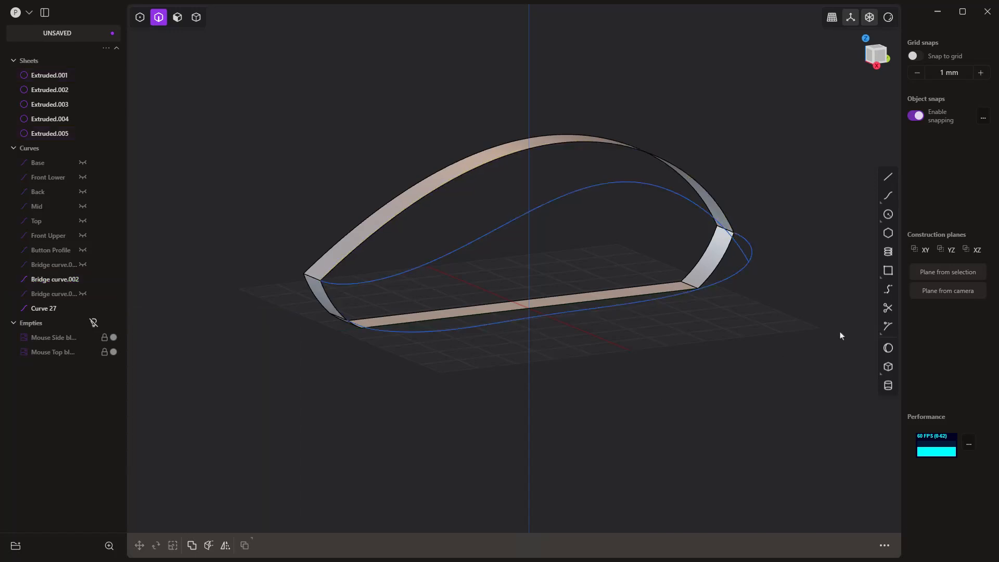
{"action": "middle_click_drag", "start_coordinate": [841, 336], "coordinate": [736, 346]}
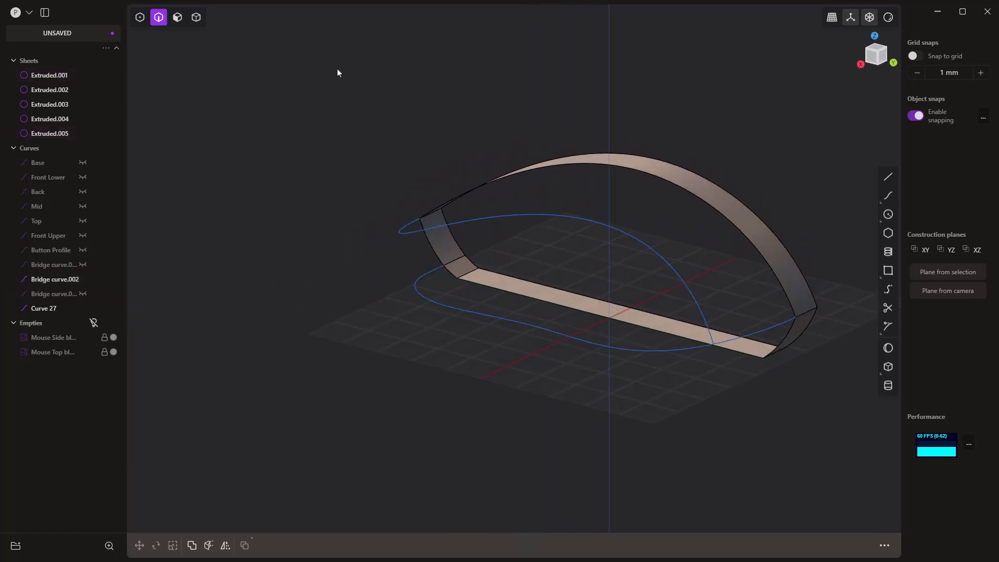
{"action": "left_click", "coordinate": [140, 18]}
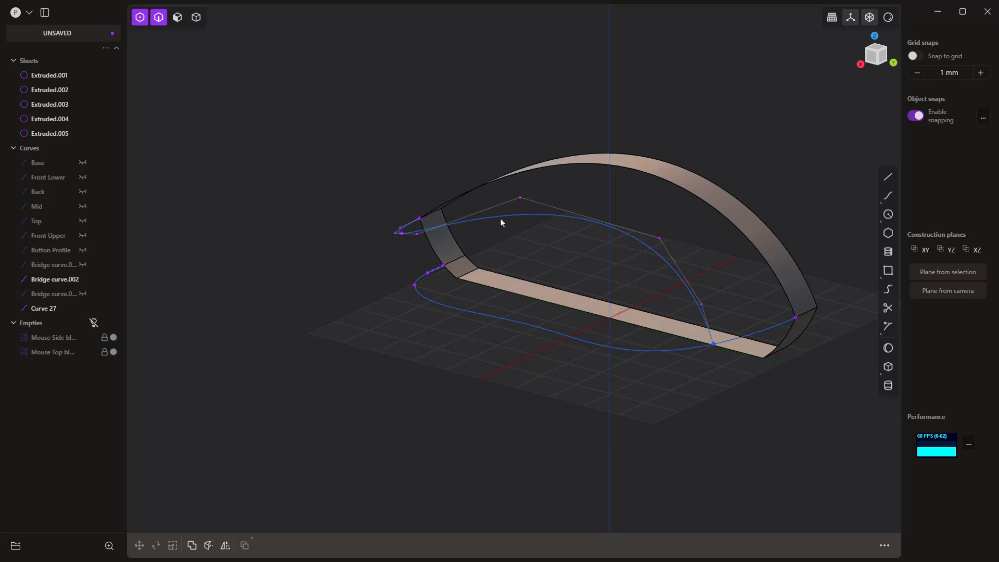
{"action": "scroll", "coordinate": [729, 339], "scroll_direction": "up", "scroll_amount": 5}
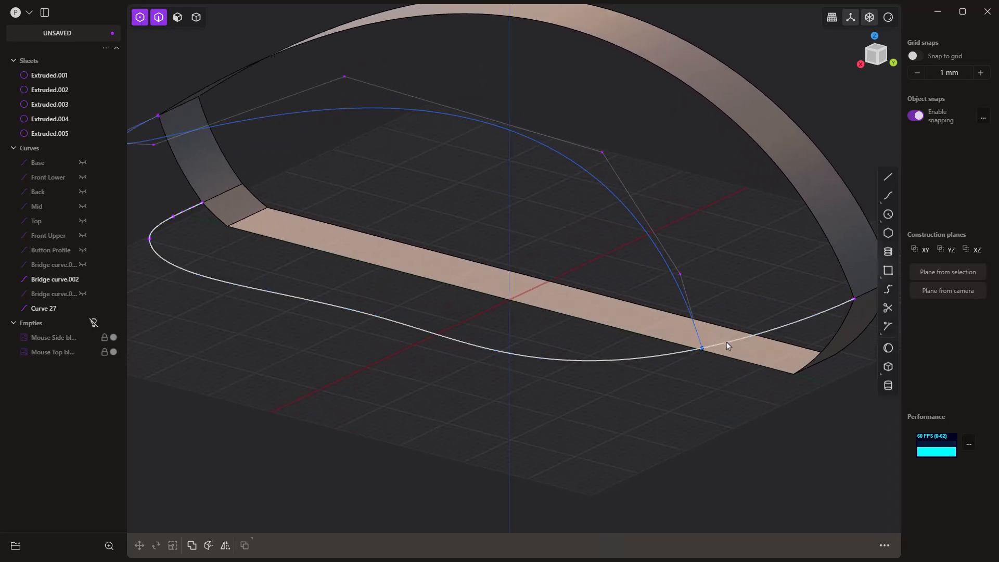
{"action": "left_click", "coordinate": [726, 342]}
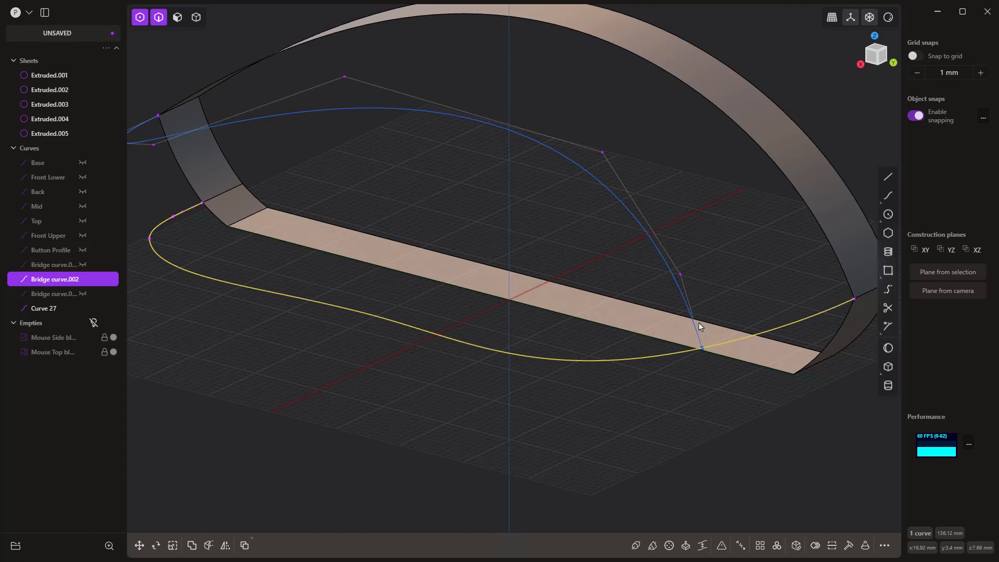
{"action": "type", "text": "f"}
{"action": "type", "text": "cut"}
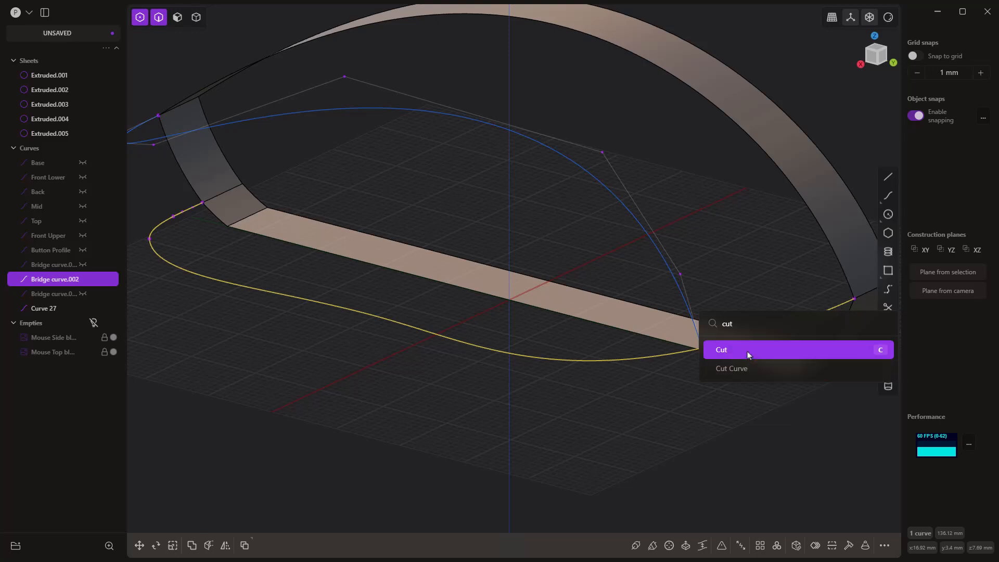
{"action": "left_click", "coordinate": [747, 355]}
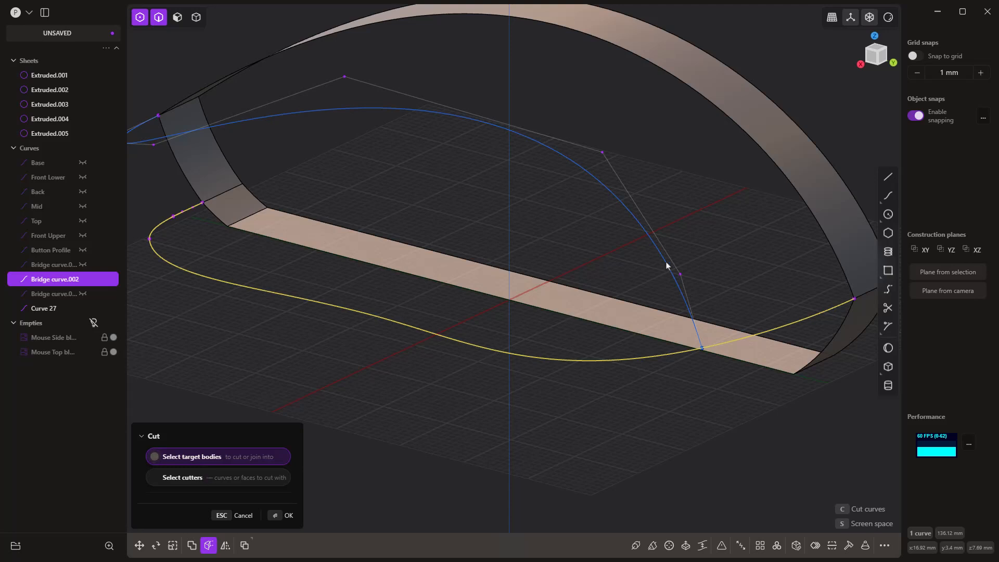
{"action": "key", "text": "Escape"}
{"action": "key", "text": "Escape"}
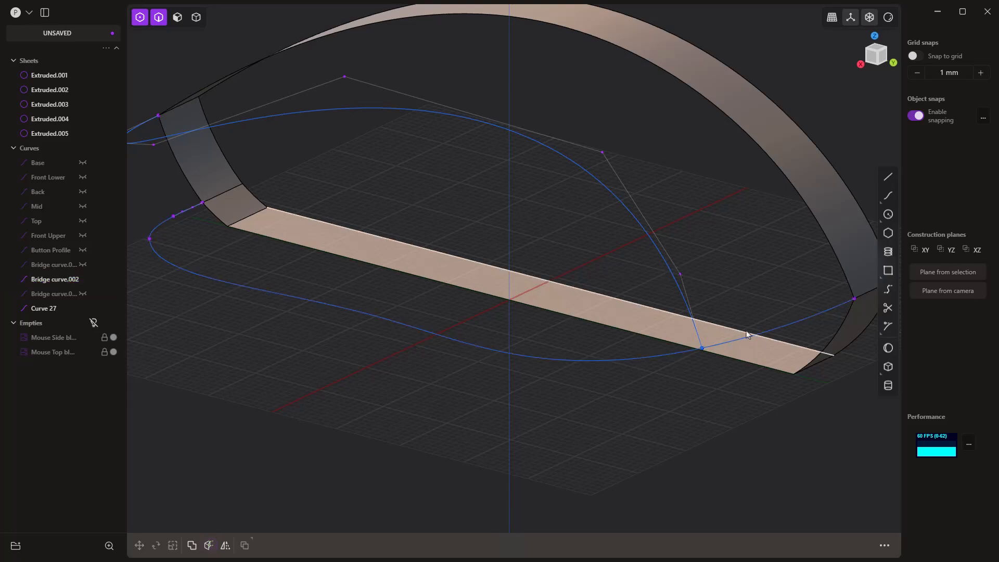
- Cut the lower side curve with the rebuilt 3D curve at their shared rear point
{"action": "right_click", "coordinate": [766, 327]}
{"action": "type", "text": "cut"}
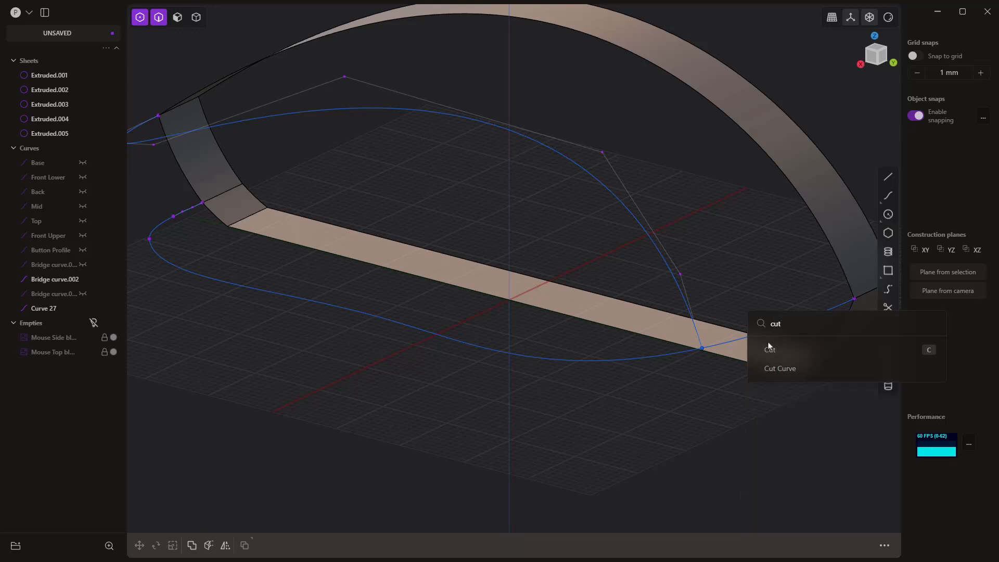
{"action": "left_click", "coordinate": [781, 368]}
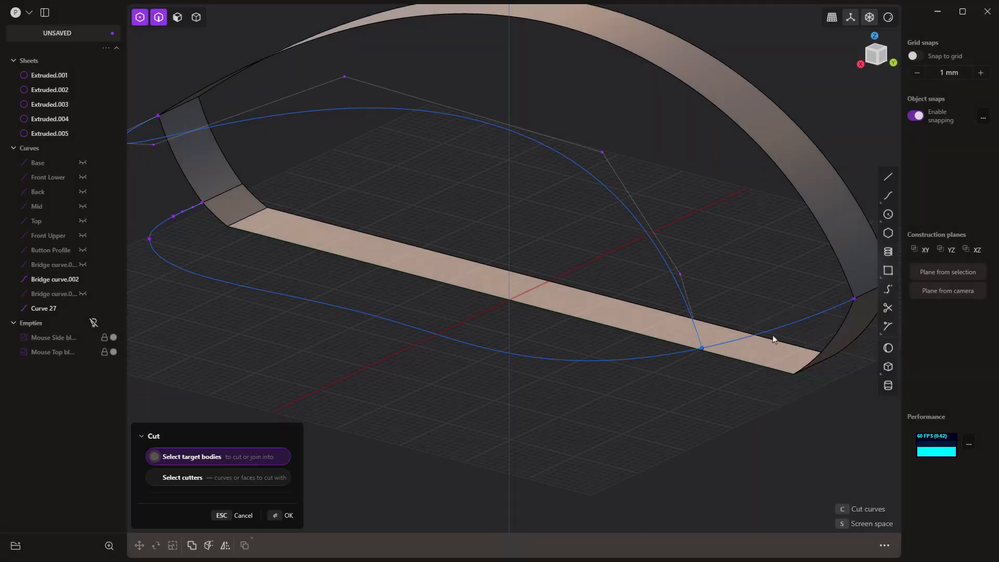
{"action": "left_click", "coordinate": [676, 268]}
{"action": "key", "text": "Return"}
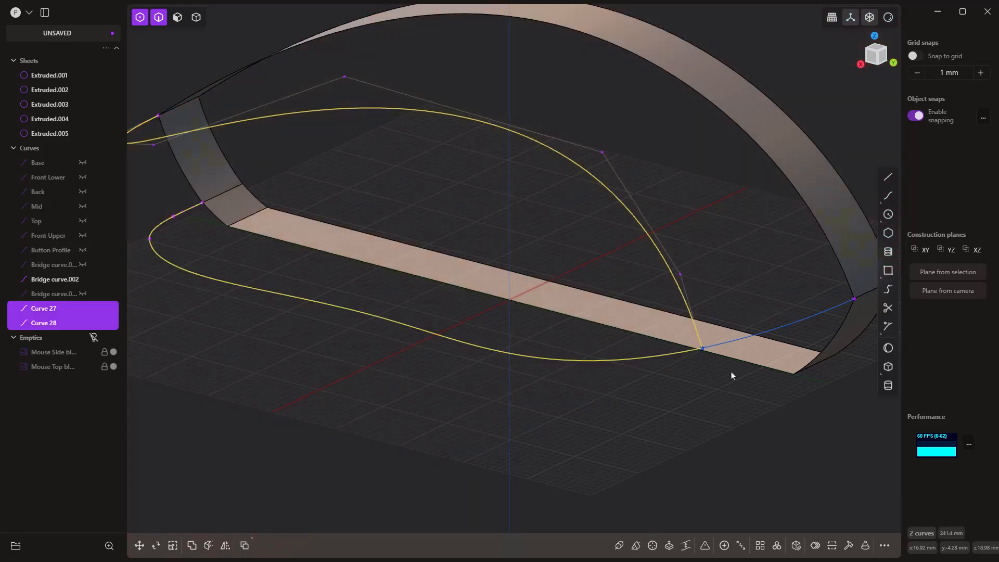
- Create an XNurbs surface bounded by the short rear curve segment, the rebuilt 3D curve and the top strip's edge, with G1 continuity to the strip
{"action": "left_click", "coordinate": [777, 334]}
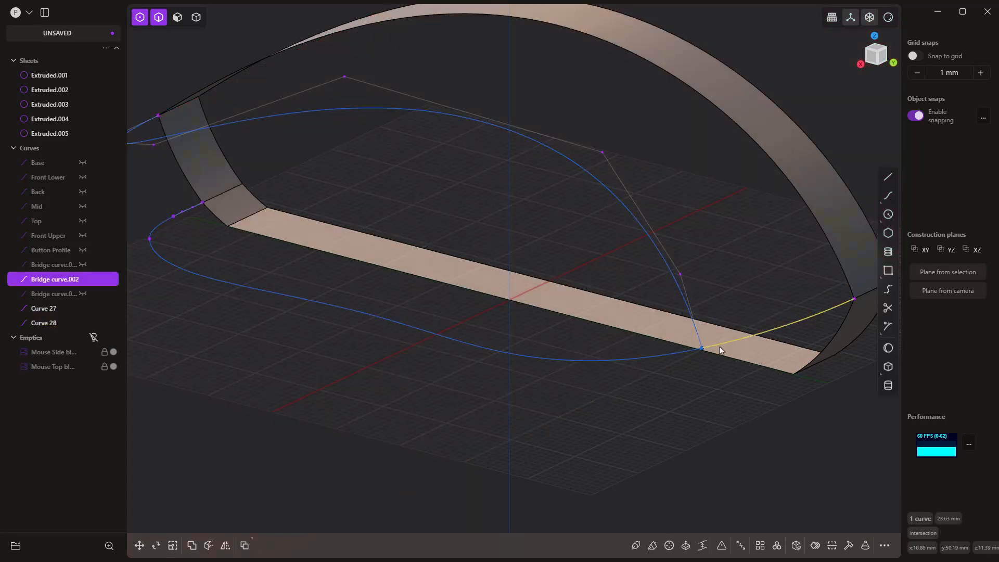
{"action": "left_click", "coordinate": [685, 298], "text": "shift"}
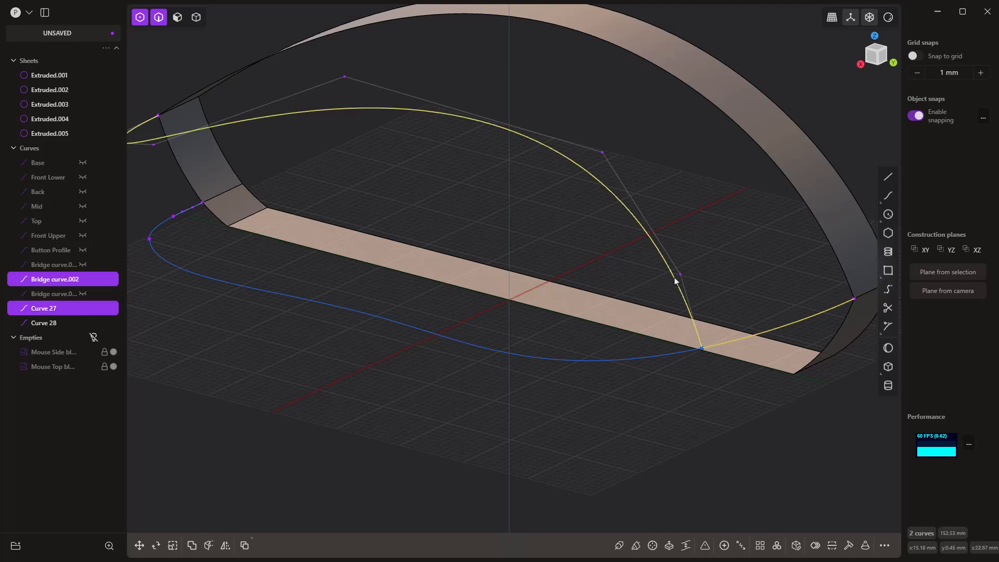
{"action": "left_click", "coordinate": [790, 183], "text": "shift"}
{"action": "scroll", "coordinate": [733, 205], "scroll_direction": "down", "scroll_amount": 3}
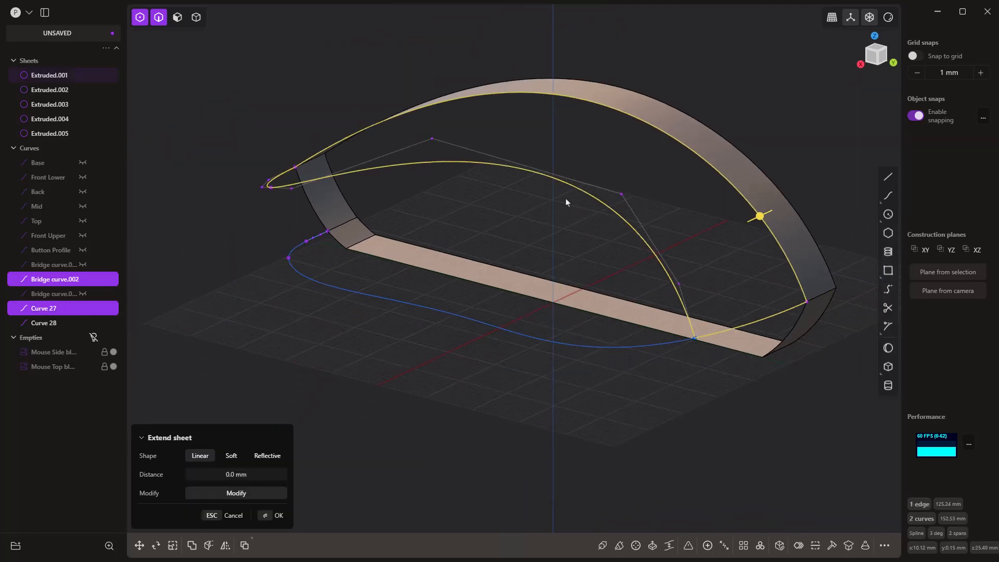
{"action": "middle_click_drag", "start_coordinate": [566, 200], "coordinate": [576, 212]}
{"action": "type", "text": "fxn"}
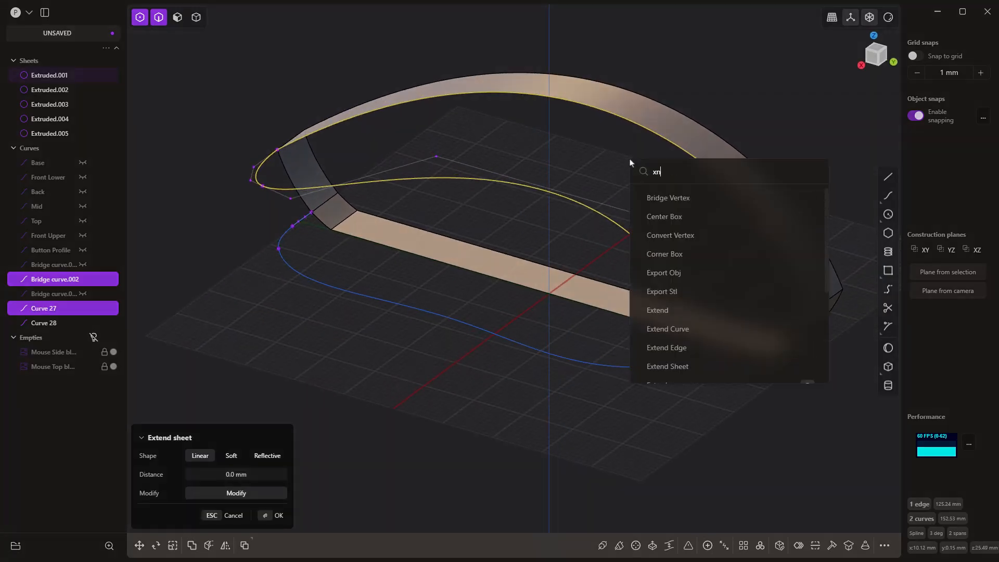
{"action": "key", "text": "Return"}
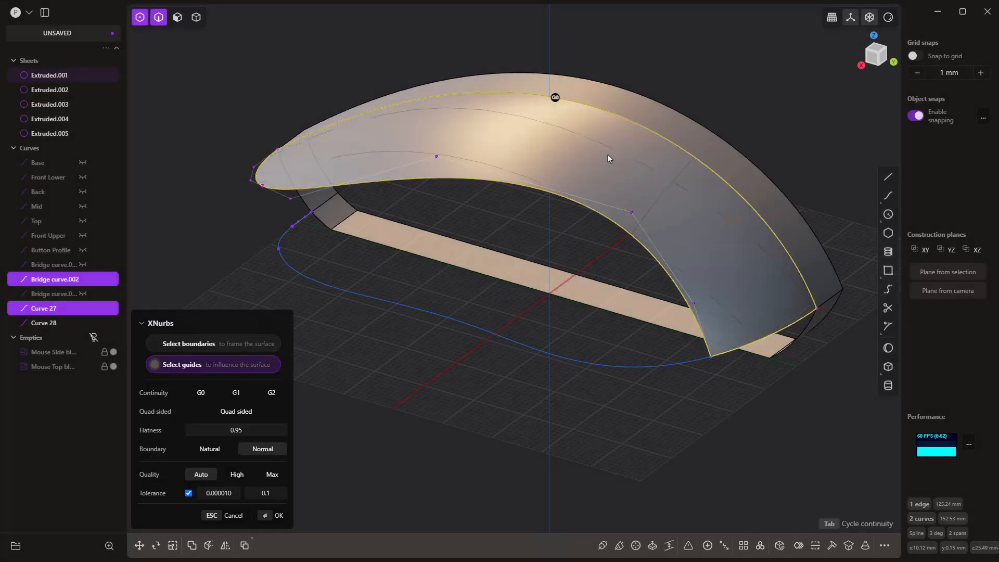
{"action": "left_click", "coordinate": [555, 98]}
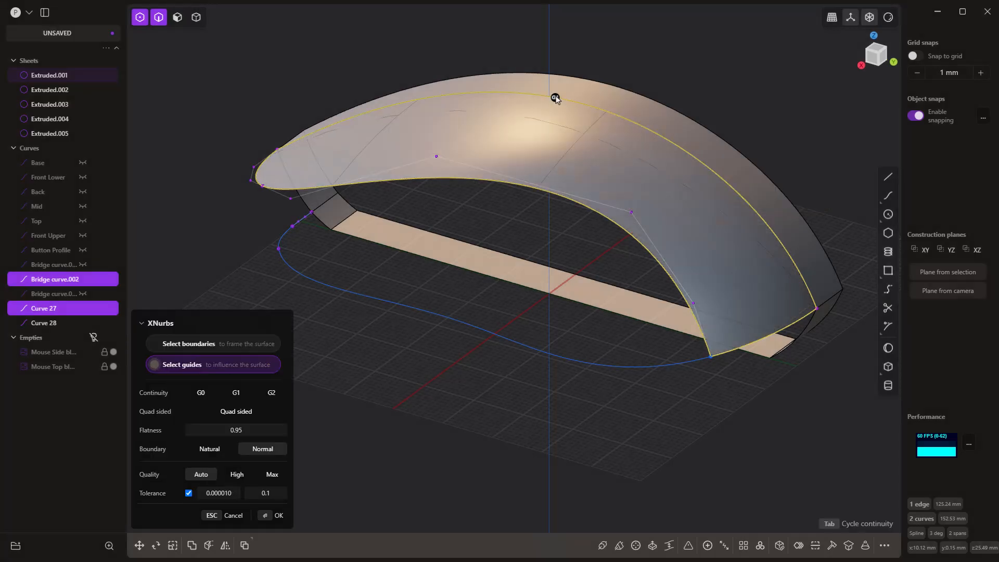
{"action": "key", "text": "Return"}
{"action": "middle_click_drag", "start_coordinate": [515, 221], "coordinate": [589, 314]}
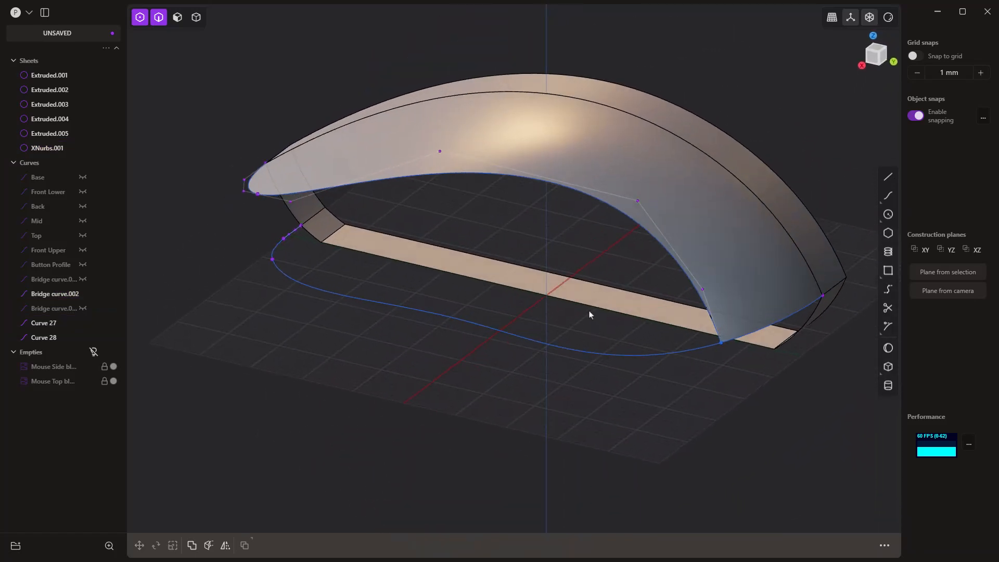
- Hide the rebuilt 3D curve, the short rear curve segment and the top strip sheet
{"action": "key", "text": "5"}
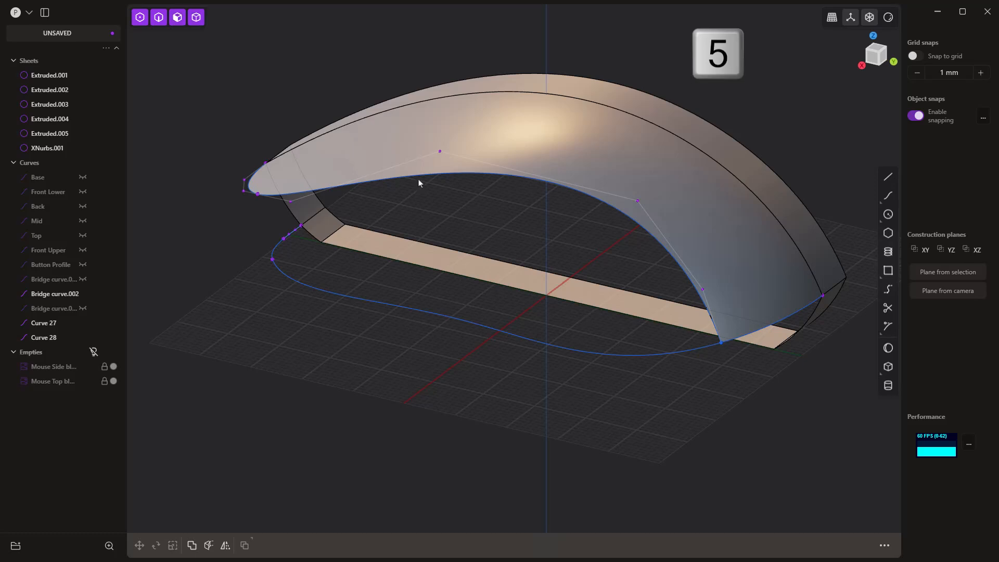
{"action": "left_click", "coordinate": [421, 181]}
{"action": "key", "text": "h"}
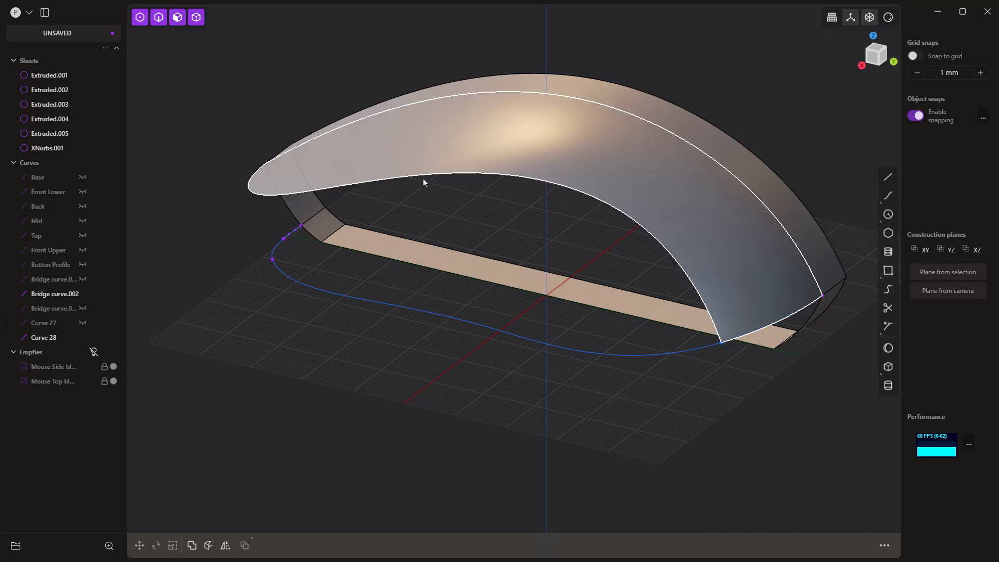
{"action": "left_click", "coordinate": [807, 309]}
{"action": "key", "text": "h"}
{"action": "left_click", "coordinate": [768, 174]}
{"action": "key", "text": "h"}
- Try an XNurbs surface bounded by the front strip's edge, the upper surface's lower edge and the lower side curve, and cancel the command
{"action": "scroll", "coordinate": [581, 199], "scroll_direction": "down", "scroll_amount": 2}
{"action": "middle_click_drag", "start_coordinate": [582, 199], "coordinate": [616, 173]}
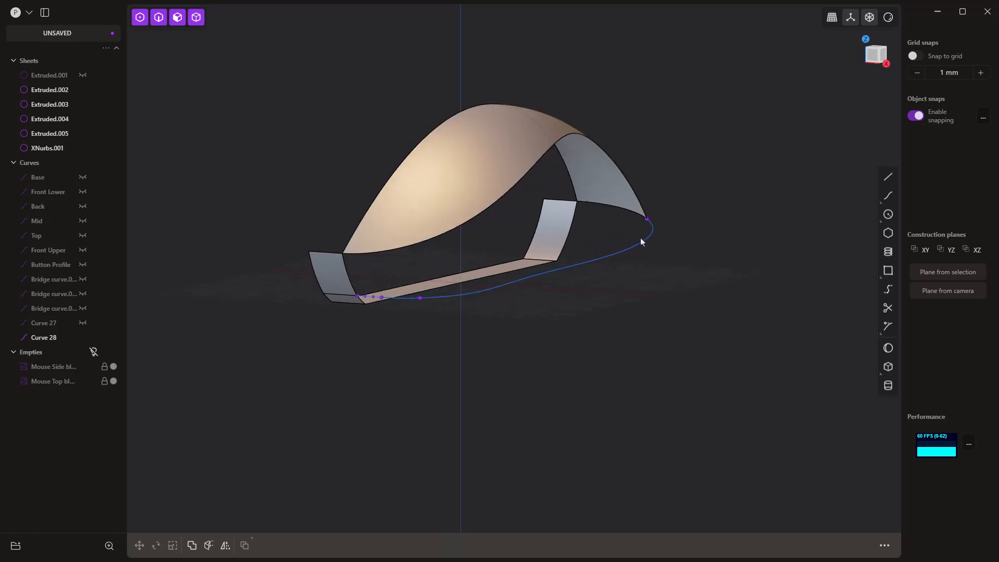
{"action": "left_click", "coordinate": [625, 252]}
{"action": "left_click", "coordinate": [159, 18]}
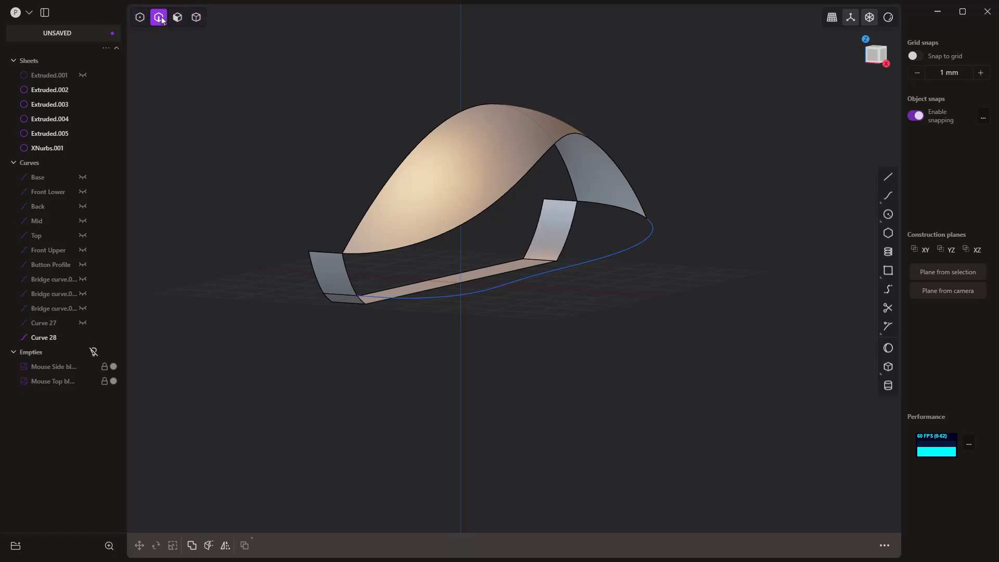
{"action": "left_click", "coordinate": [349, 275]}
{"action": "left_click", "coordinate": [433, 238], "text": "shift"}
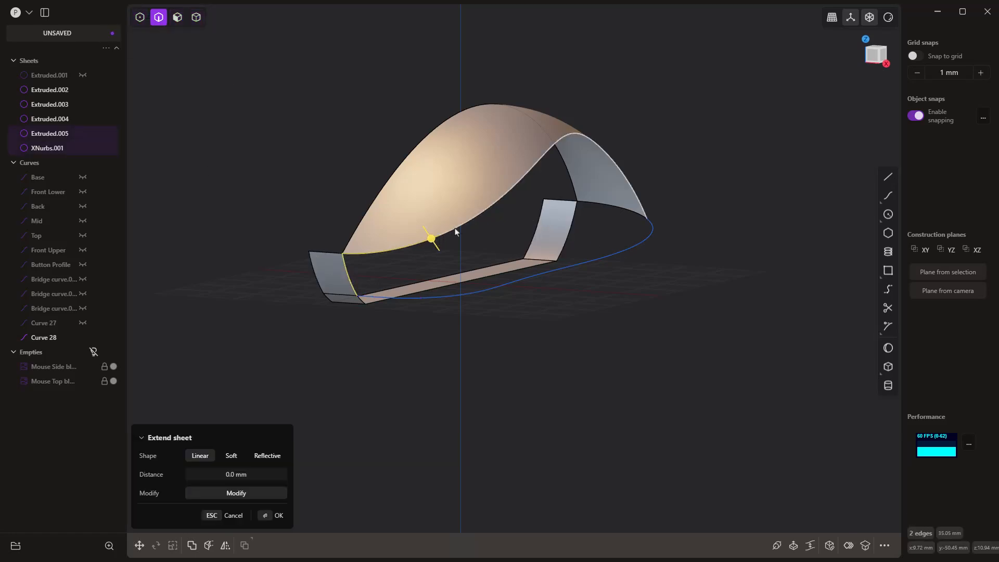
{"action": "left_click", "coordinate": [455, 228], "text": "shift"}
{"action": "left_click", "coordinate": [653, 237], "text": "shift"}
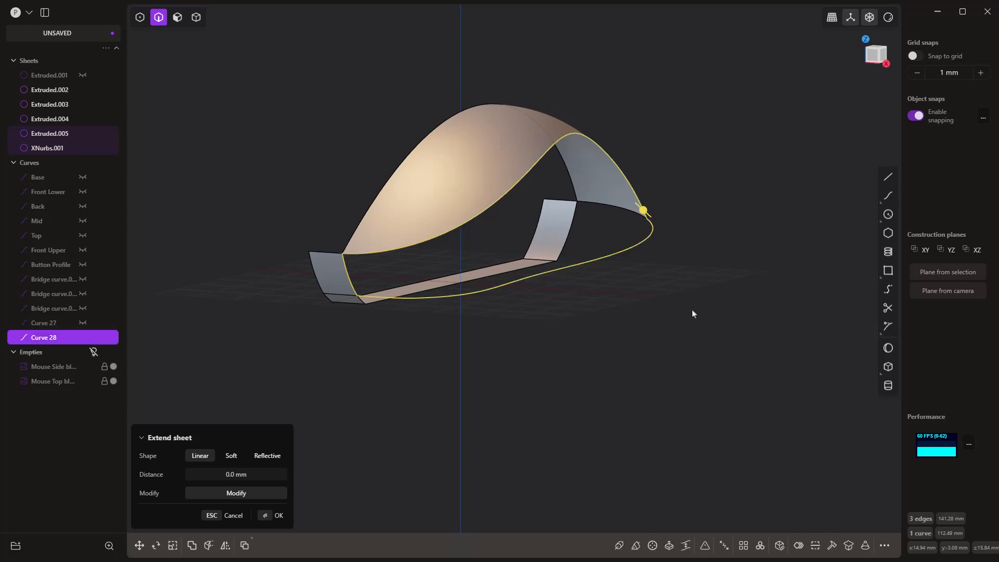
{"action": "type", "text": "f"}
{"action": "type", "text": "xnu"}
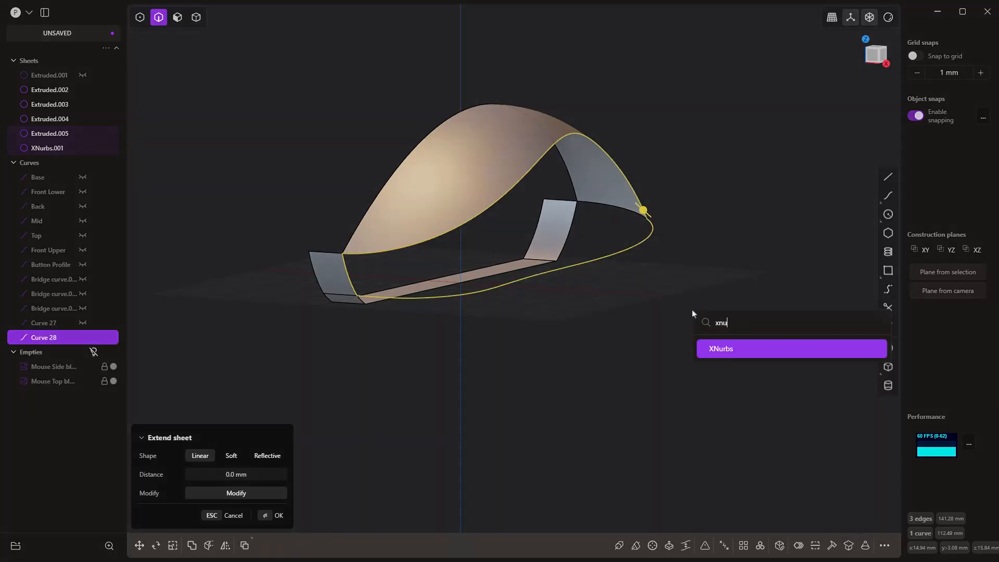
{"action": "key", "text": "Return"}
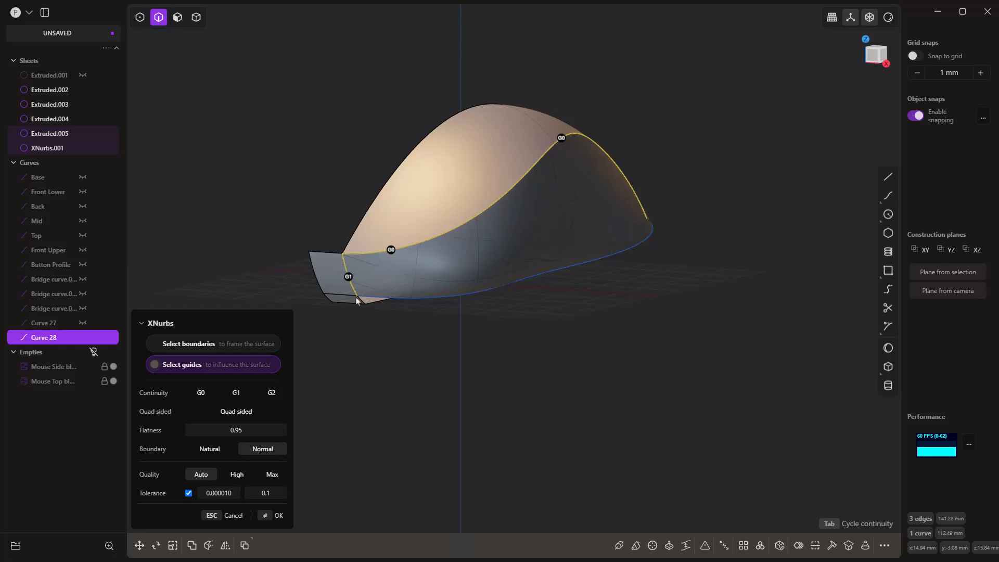
{"action": "middle_click_drag", "start_coordinate": [446, 377], "coordinate": [545, 321]}
{"action": "scroll", "coordinate": [609, 208], "scroll_direction": "up", "scroll_amount": 8}
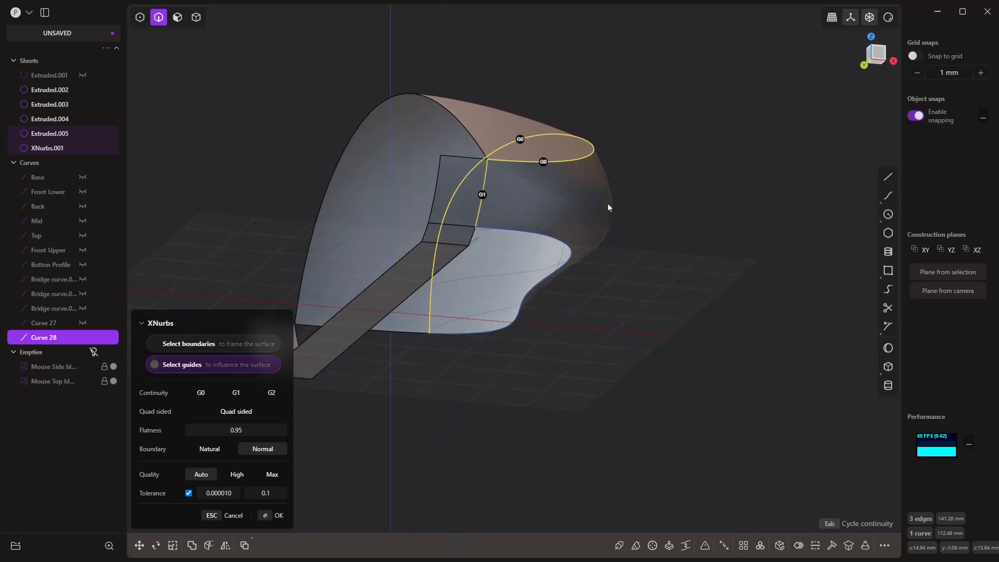
{"action": "middle_click_drag", "start_coordinate": [592, 219], "coordinate": [535, 350]}
{"action": "scroll", "coordinate": [545, 232], "scroll_direction": "down", "scroll_amount": 6}
{"action": "key", "text": "Escape"}
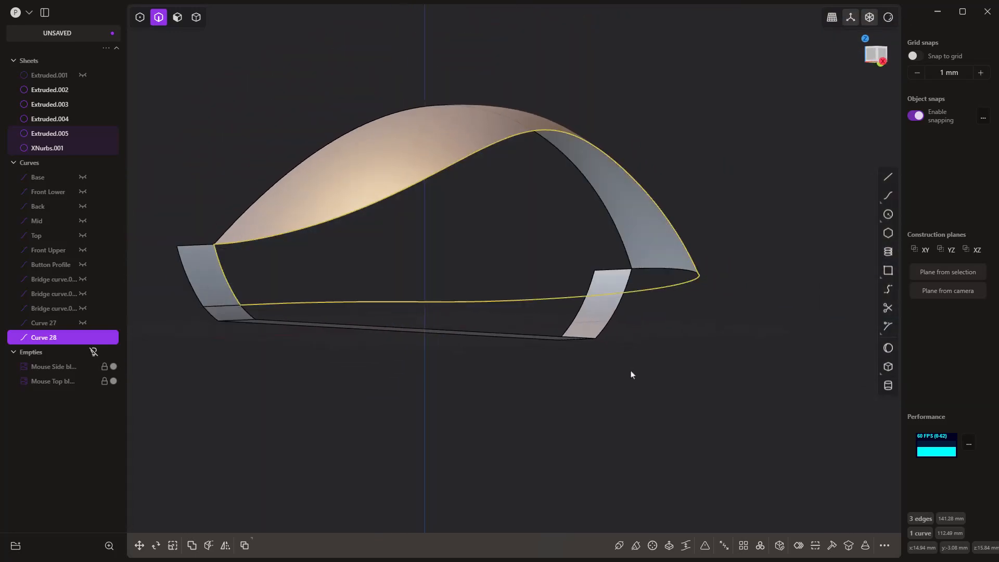
- In the right view, draw a three-point guide curve about 14.5 mm long near the front, from the upper surface's lower edge to the lower side curve
{"action": "key", "text": "e"}
{"action": "key", "text": "KP_3"}
{"action": "key", "text": "Escape"}
{"action": "key", "text": "Escape"}
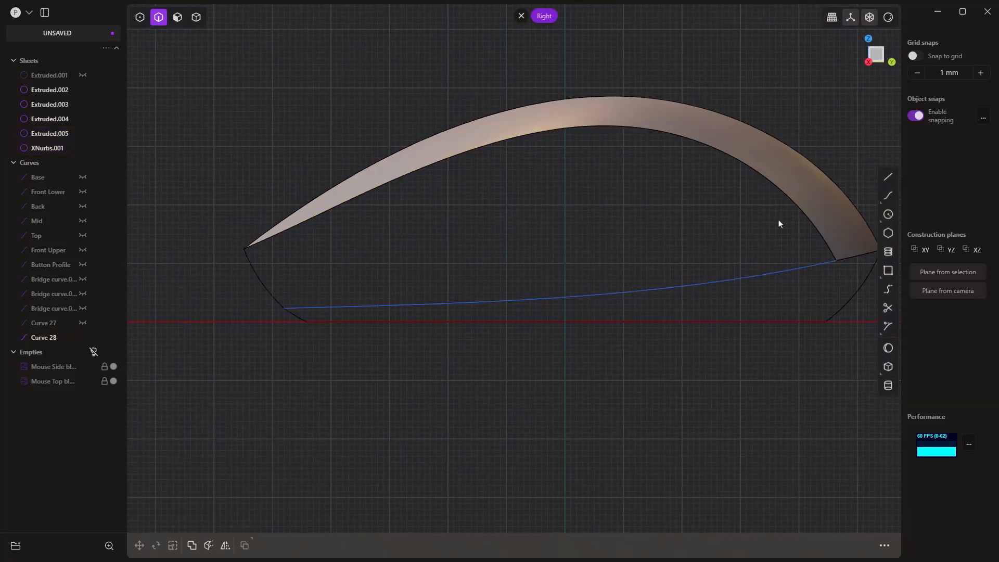
{"action": "left_click", "coordinate": [888, 196]}
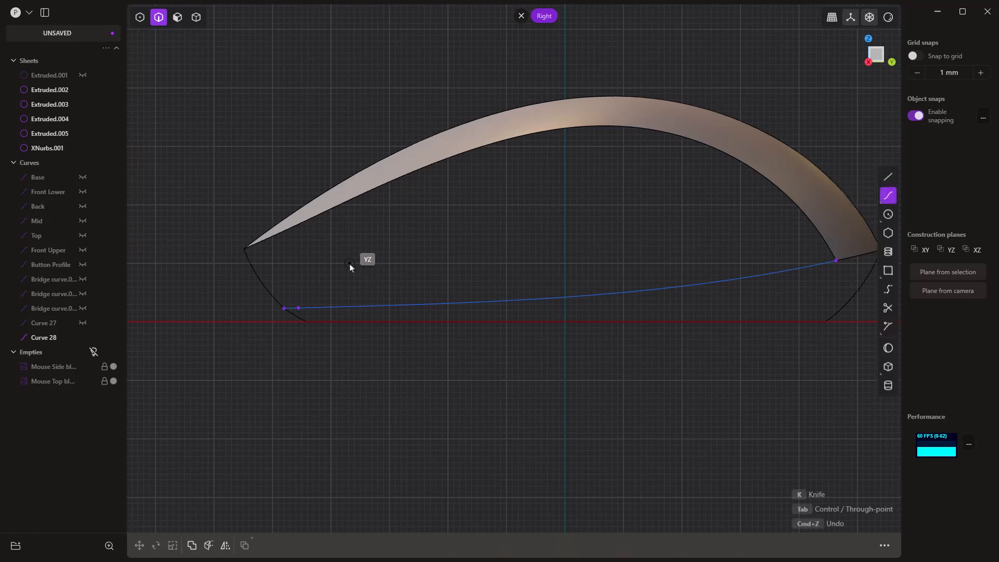
{"action": "left_click", "coordinate": [274, 235]}
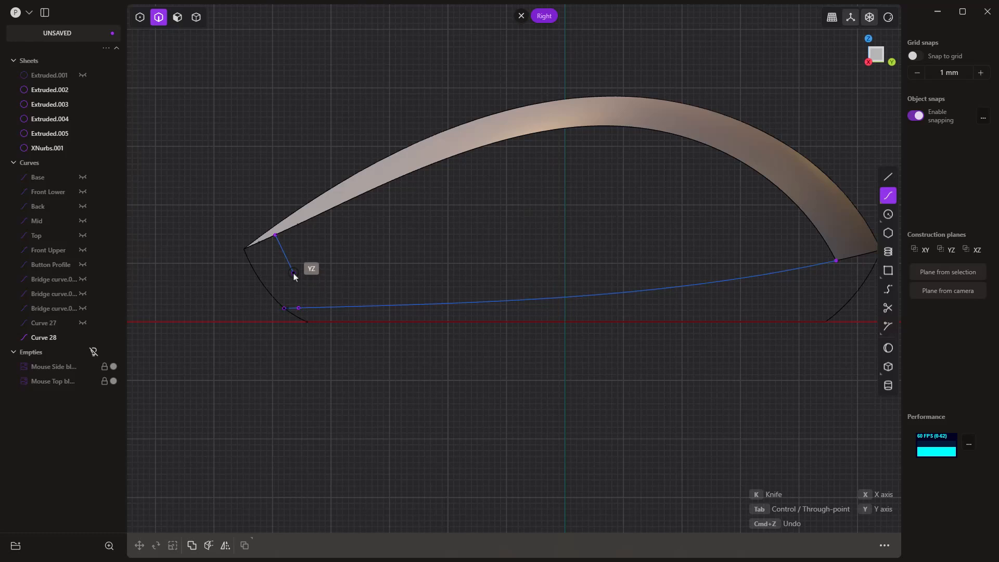
{"action": "left_click", "coordinate": [293, 273]}
{"action": "left_click", "coordinate": [318, 308]}
{"action": "right_click", "coordinate": [385, 352]}
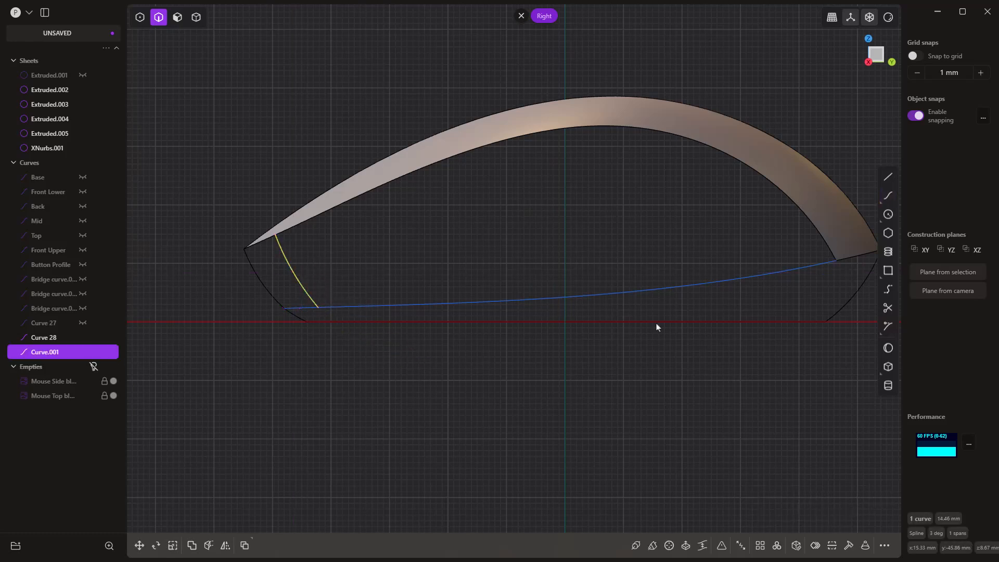
- Draw a vertical three-point guide curve about 28.9 mm long behind the middle, from the upper surface's lower edge to the lower side curve's height
{"action": "left_click", "coordinate": [889, 199]}
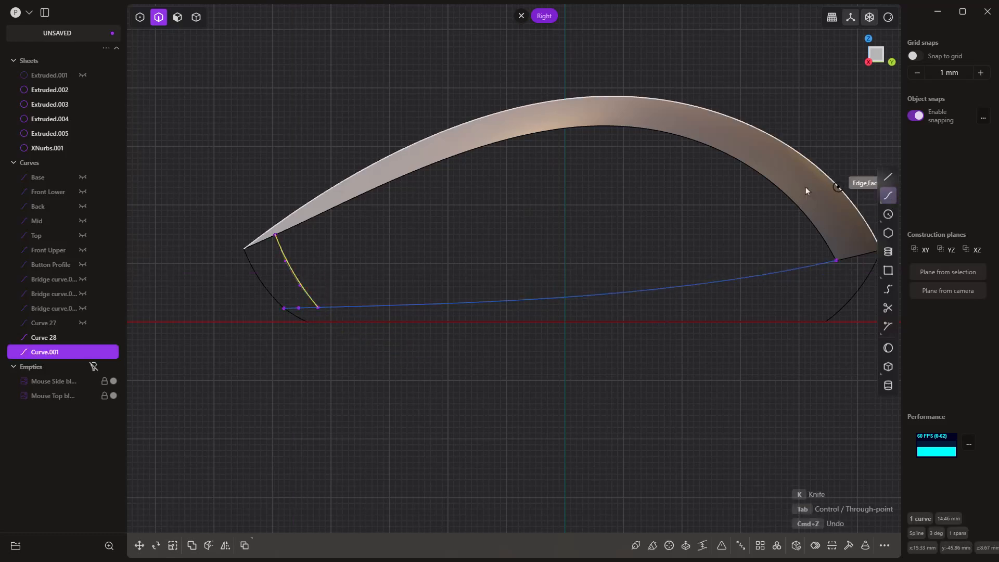
{"action": "left_click", "coordinate": [660, 131]}
{"action": "left_click", "coordinate": [667, 212]}
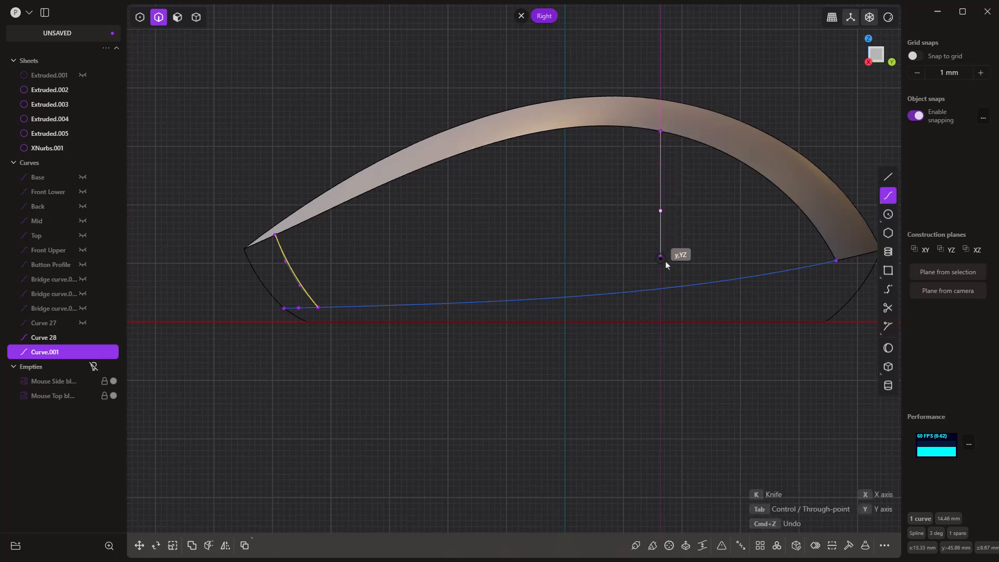
{"action": "left_click", "coordinate": [666, 288]}
{"action": "right_click", "coordinate": [653, 335]}
- Move the middle guide curve's lower end point about 6.89 mm along X to the lower side curve
{"action": "scroll", "coordinate": [626, 373], "scroll_direction": "down", "scroll_amount": 3}
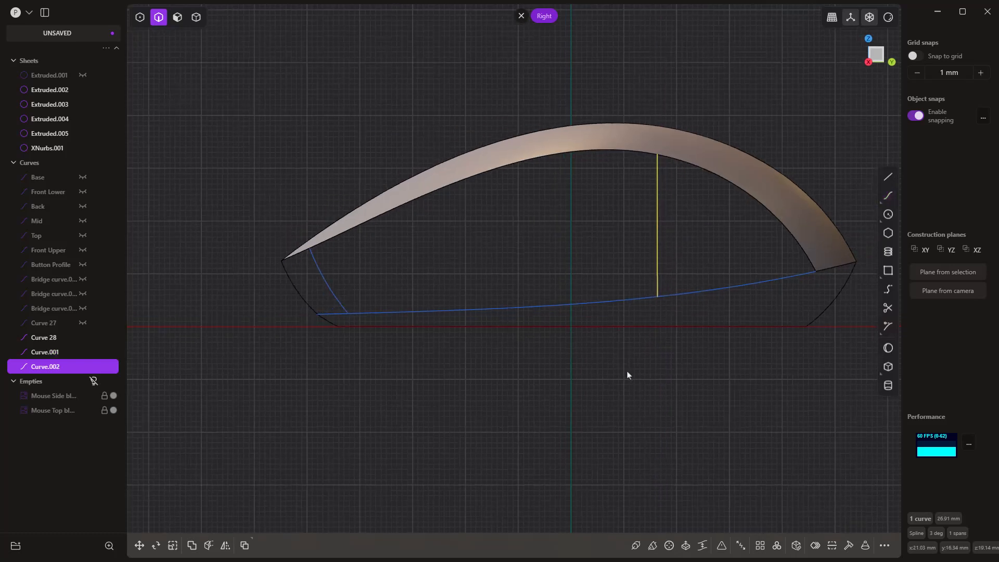
{"action": "middle_click_drag", "start_coordinate": [639, 374], "coordinate": [610, 379]}
{"action": "middle_click_drag", "start_coordinate": [571, 391], "coordinate": [591, 366]}
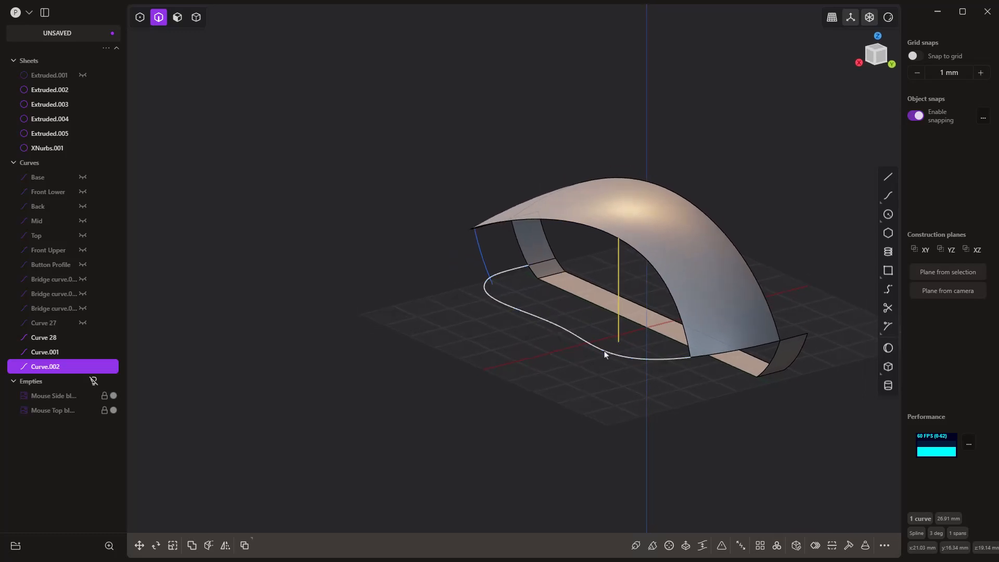
{"action": "left_click", "coordinate": [140, 18]}
{"action": "scroll", "coordinate": [619, 355], "scroll_direction": "up", "scroll_amount": 5}
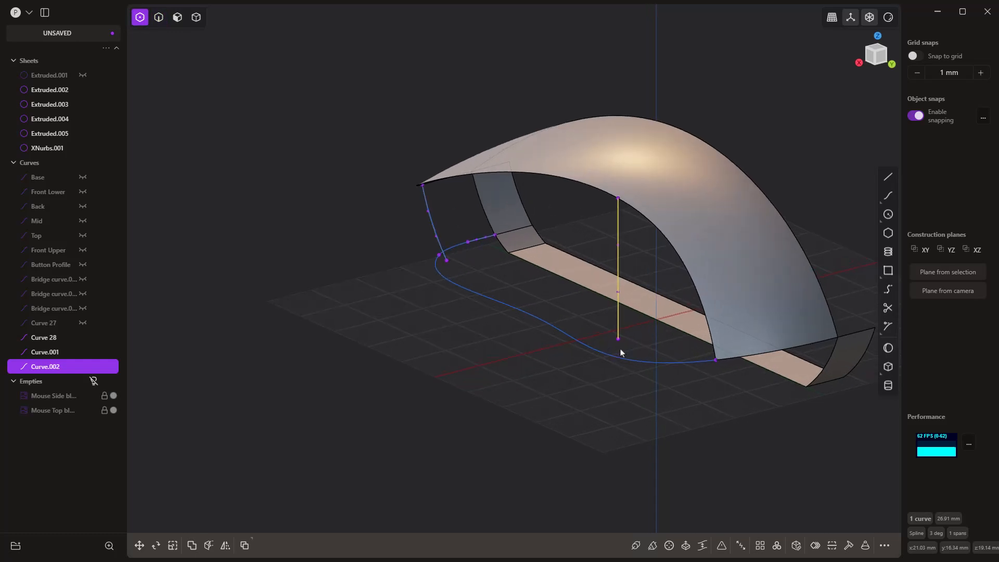
{"action": "left_click", "coordinate": [616, 341]}
{"action": "key", "text": "g"}
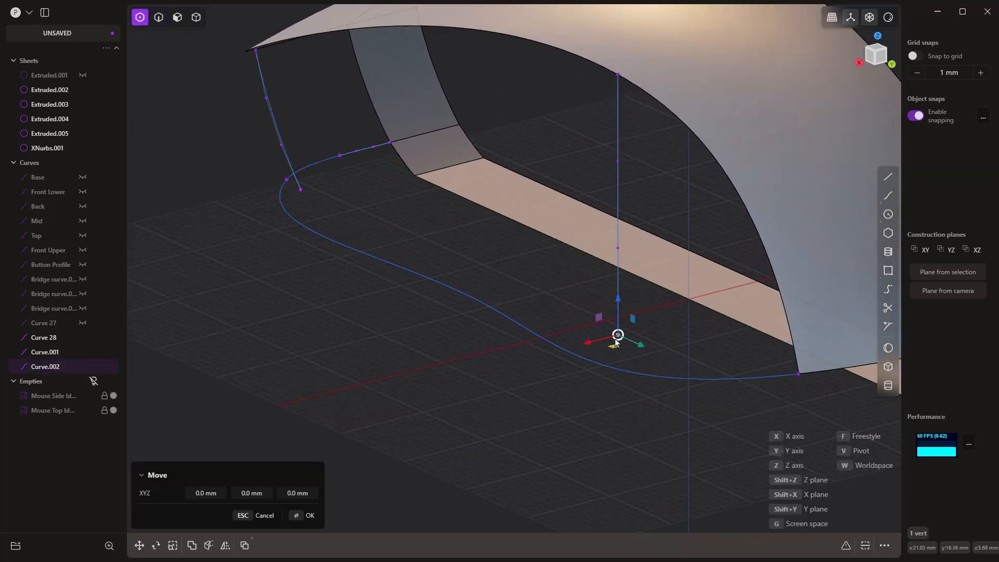
{"action": "key", "text": "x"}
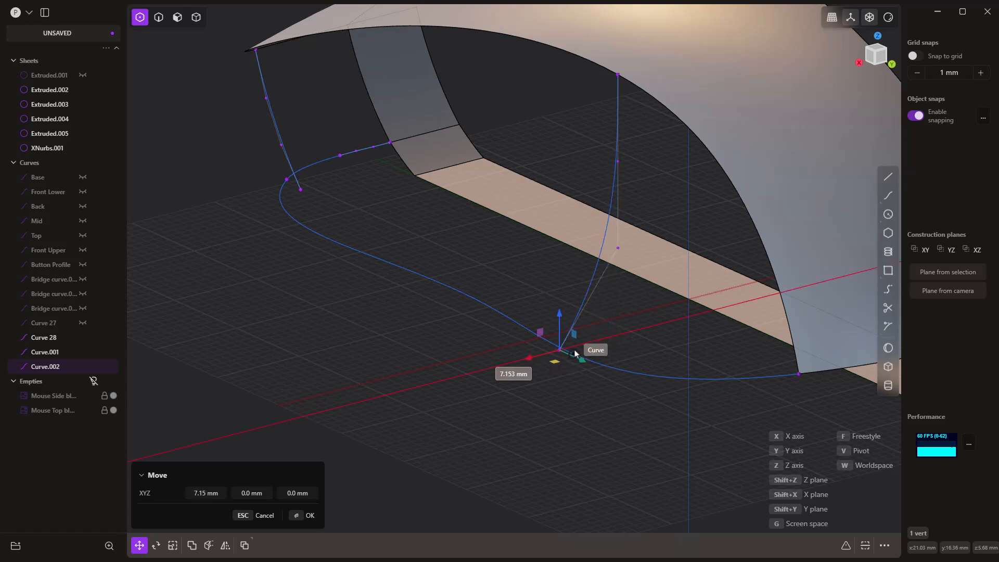
{"action": "key", "text": "ctrl"}
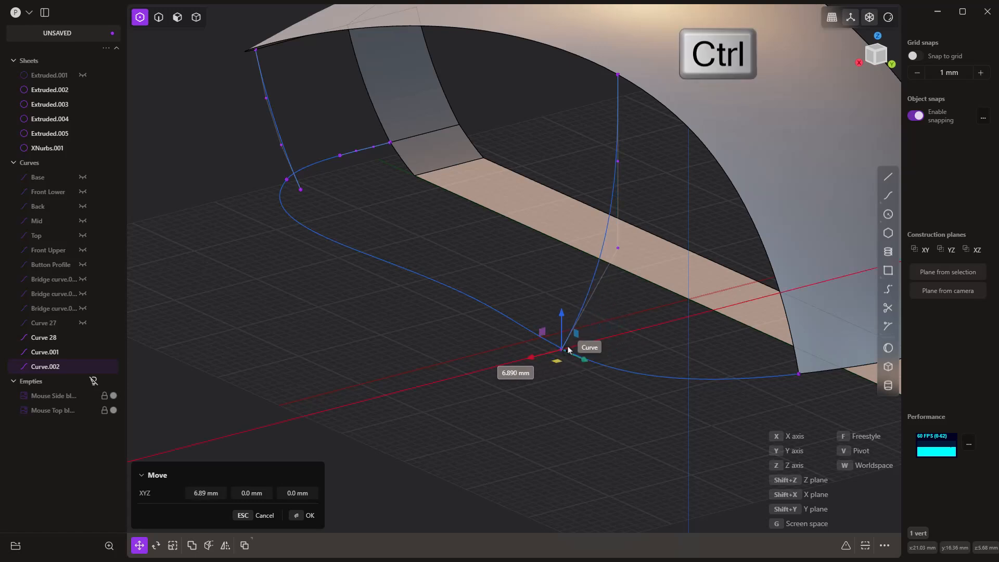
{"action": "left_click", "coordinate": [568, 350]}
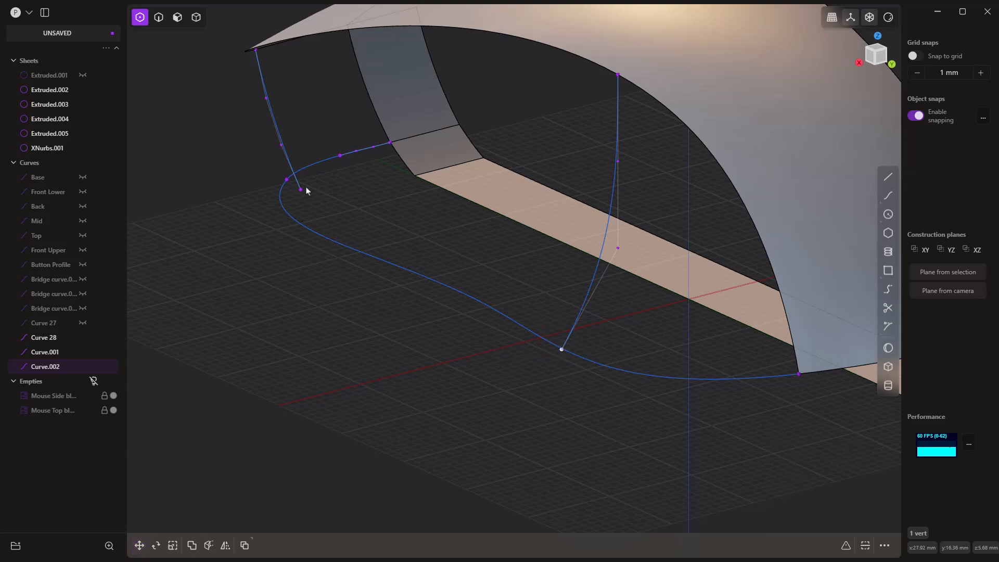
- Move the front guide curve's lower end point about 2.69 mm along X towards the lower side curve
{"action": "key", "text": "g"}
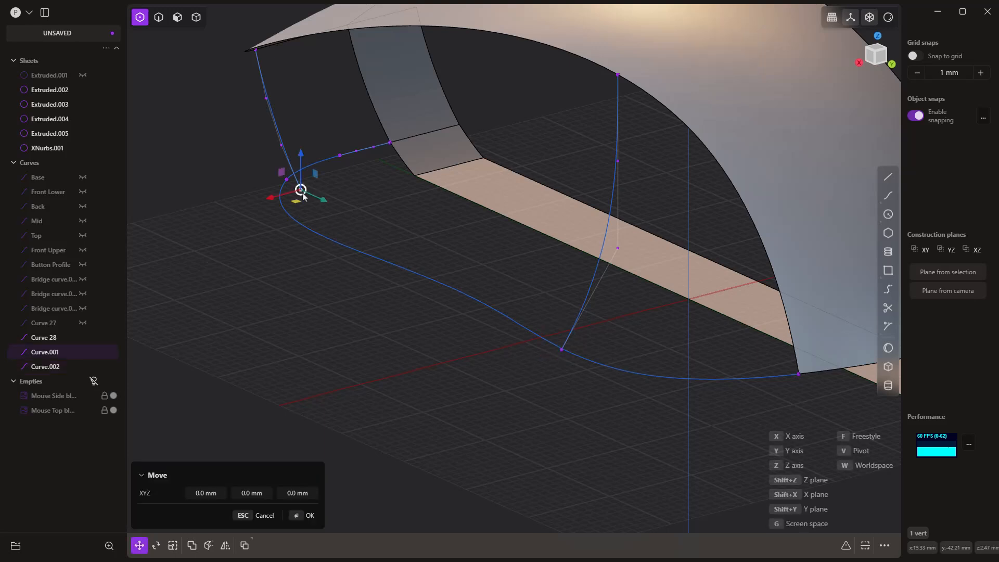
{"action": "key", "text": "x"}
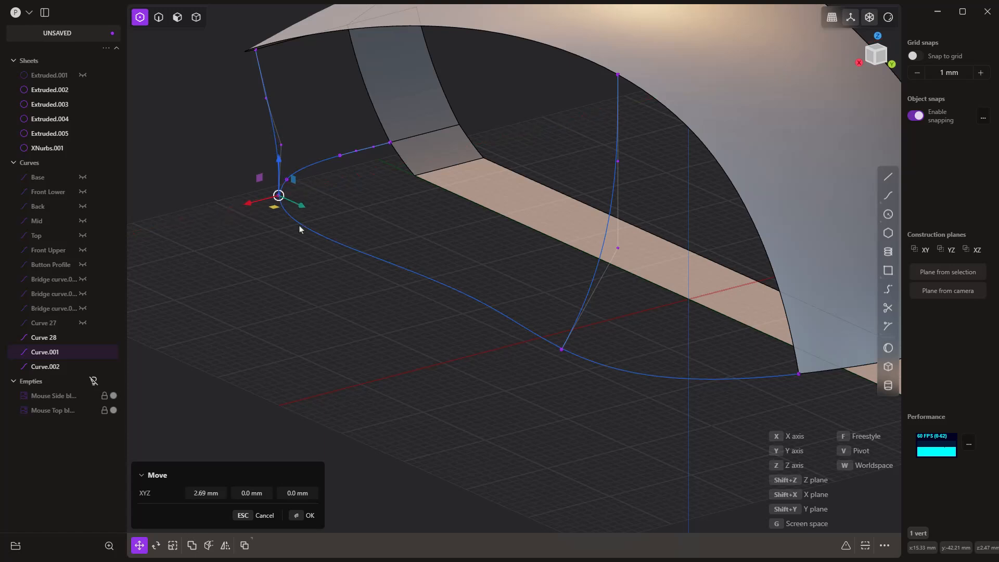
{"action": "left_click", "coordinate": [285, 196]}
- Snap the front guide curve's lower end point exactly onto the lower side curve with a free move
{"action": "scroll", "coordinate": [281, 197], "scroll_direction": "up", "scroll_amount": 5}
{"action": "scroll", "coordinate": [279, 197], "scroll_direction": "up", "scroll_amount": 5}
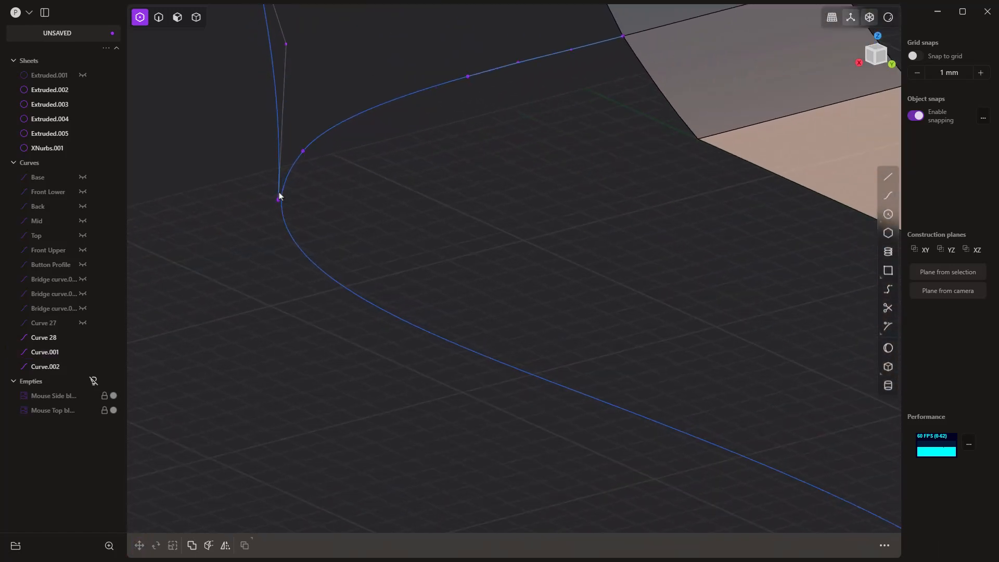
{"action": "left_click", "coordinate": [272, 207]}
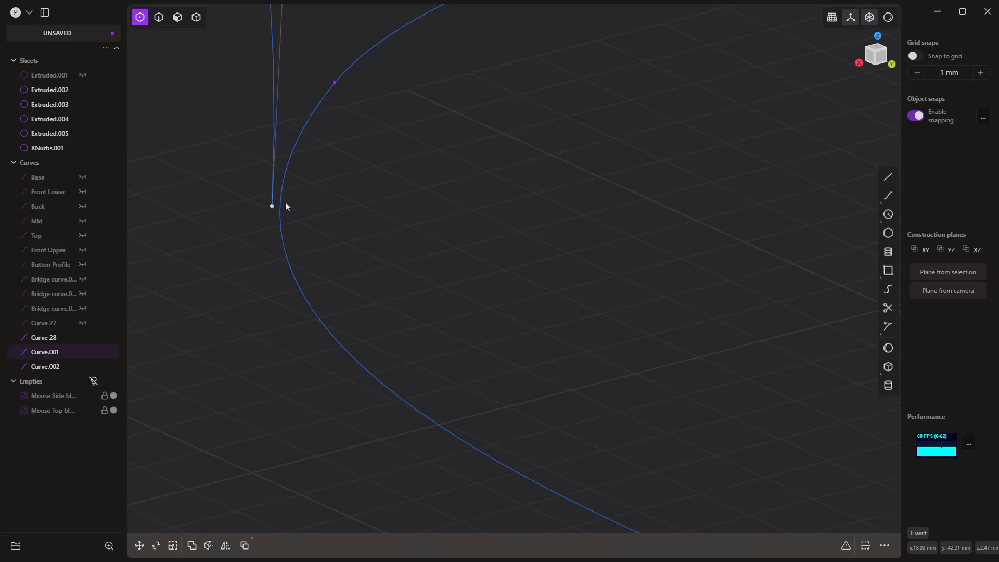
{"action": "key", "text": "g"}
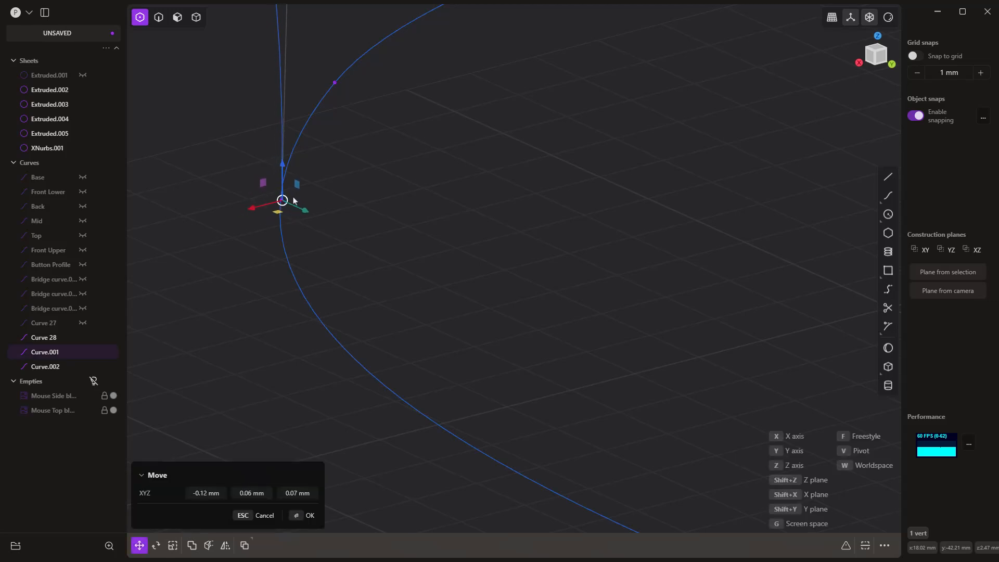
{"action": "right_click", "coordinate": [305, 210]}
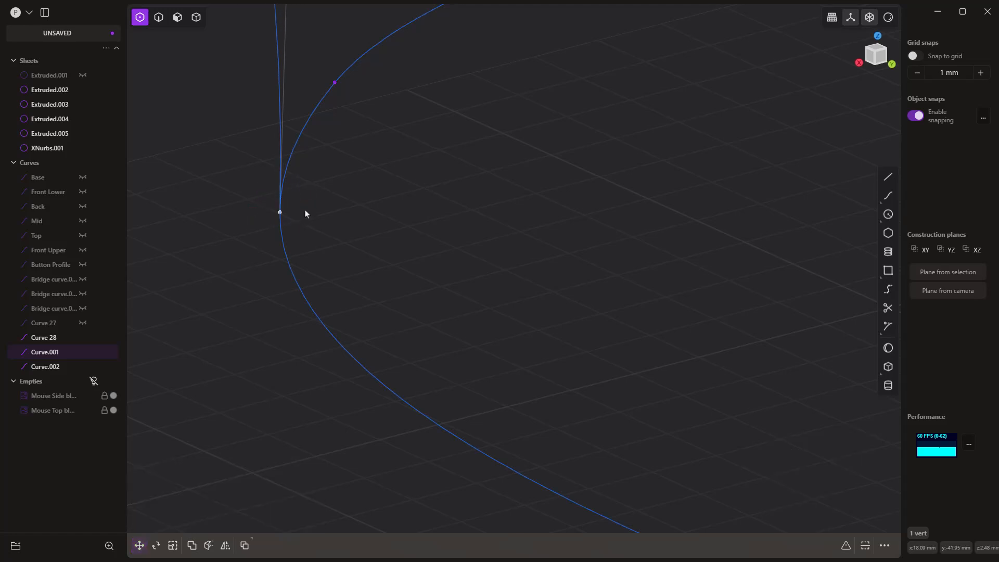
{"action": "left_click", "coordinate": [305, 210]}
{"action": "left_click", "coordinate": [281, 213]}
- Snap the middle guide curve's lower end point exactly onto the lower side curve with a free move
{"action": "scroll", "coordinate": [264, 232], "scroll_direction": "down", "scroll_amount": 5}
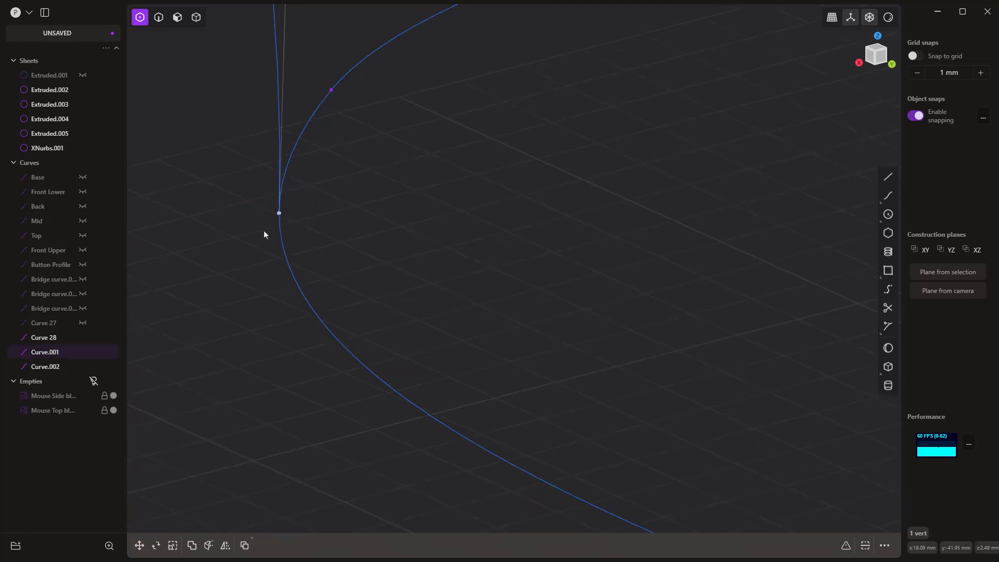
{"action": "middle_click_drag", "start_coordinate": [259, 227], "coordinate": [466, 371]}
{"action": "scroll", "coordinate": [468, 367], "scroll_direction": "up", "scroll_amount": 5}
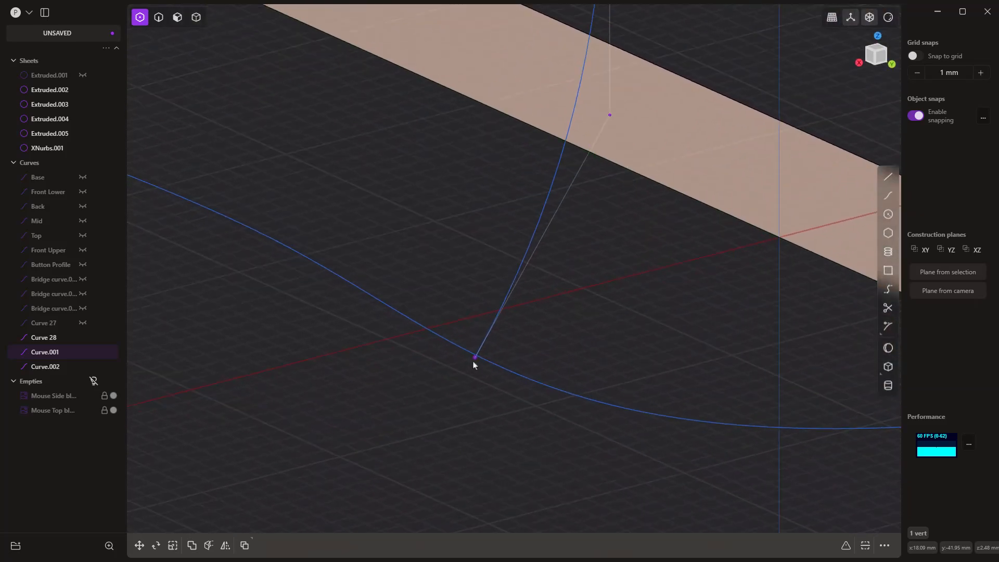
{"action": "key", "text": "g"}
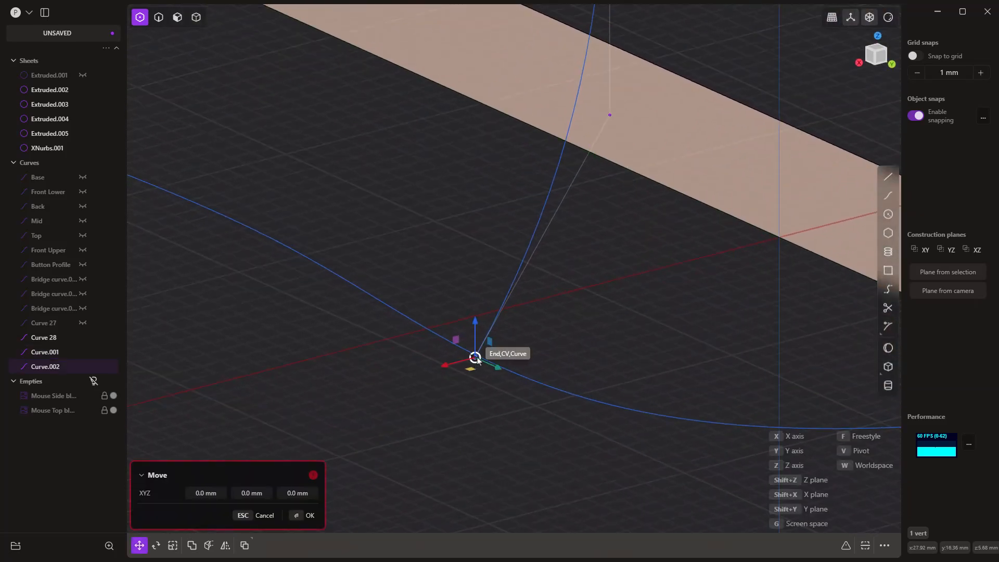
{"action": "scroll", "coordinate": [477, 371], "scroll_direction": "up", "scroll_amount": 4}
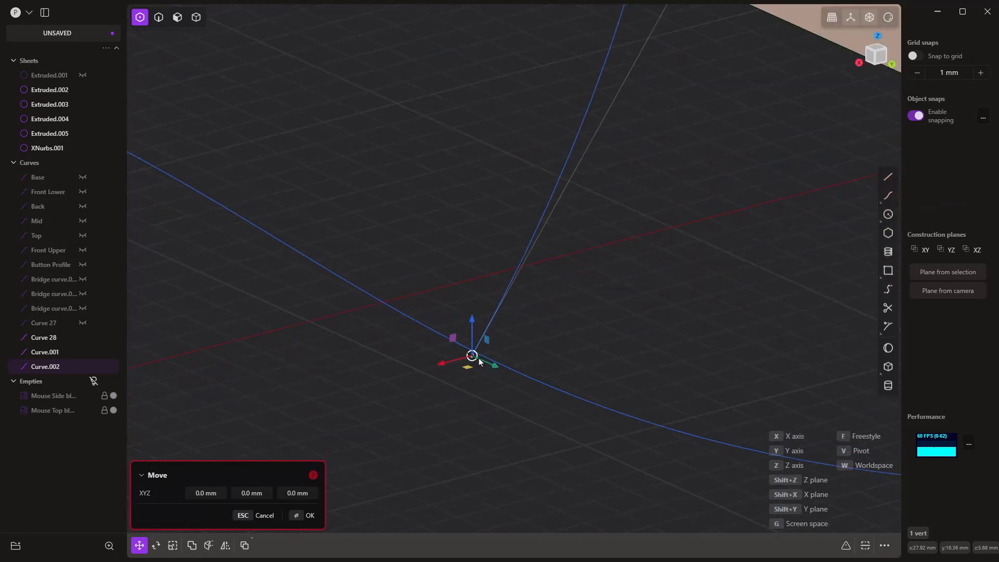
{"action": "left_click", "coordinate": [485, 358]}
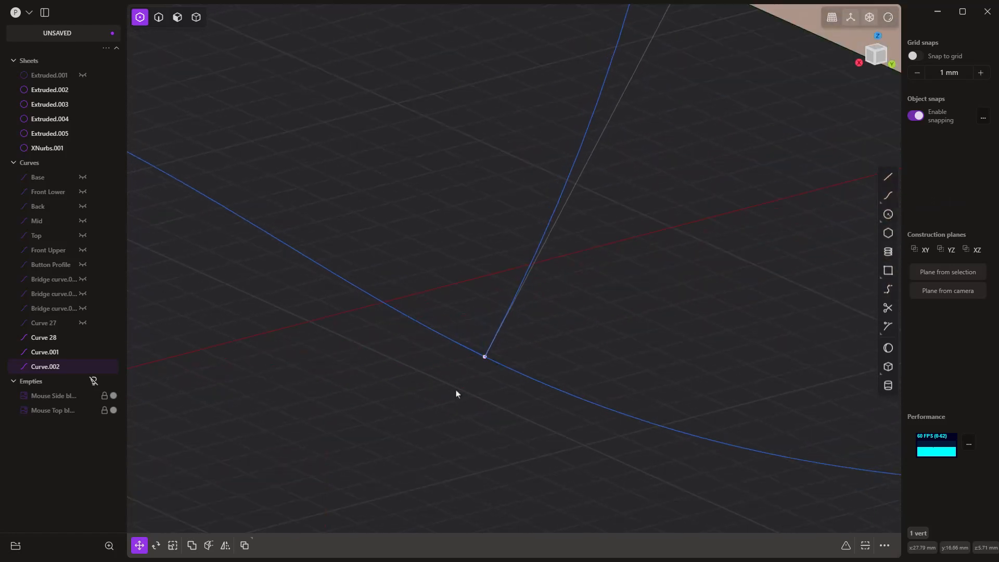
{"action": "key", "text": "Escape"}
{"action": "scroll", "coordinate": [456, 394], "scroll_direction": "down", "scroll_amount": 8}
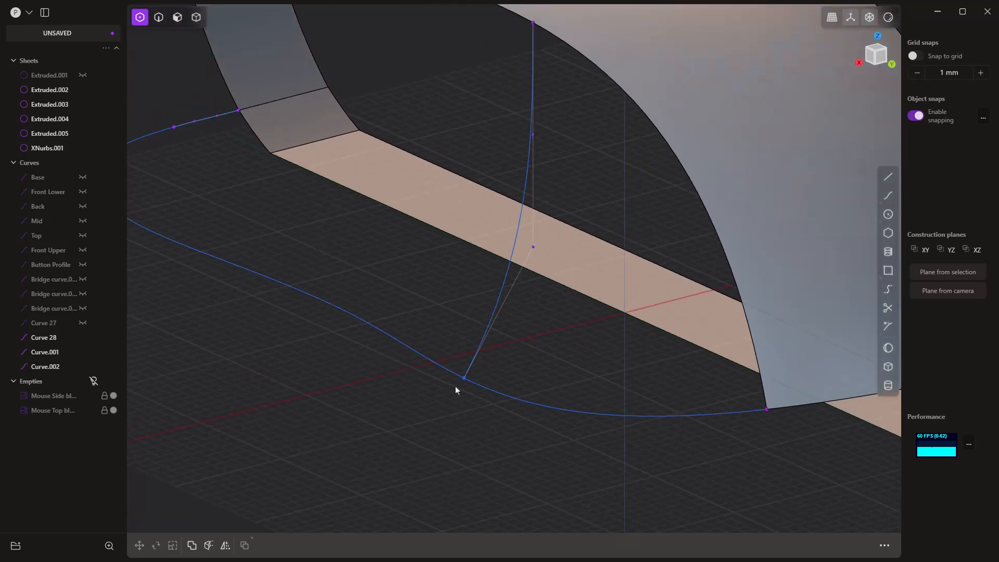
{"action": "scroll", "coordinate": [456, 390], "scroll_direction": "down", "scroll_amount": 8}
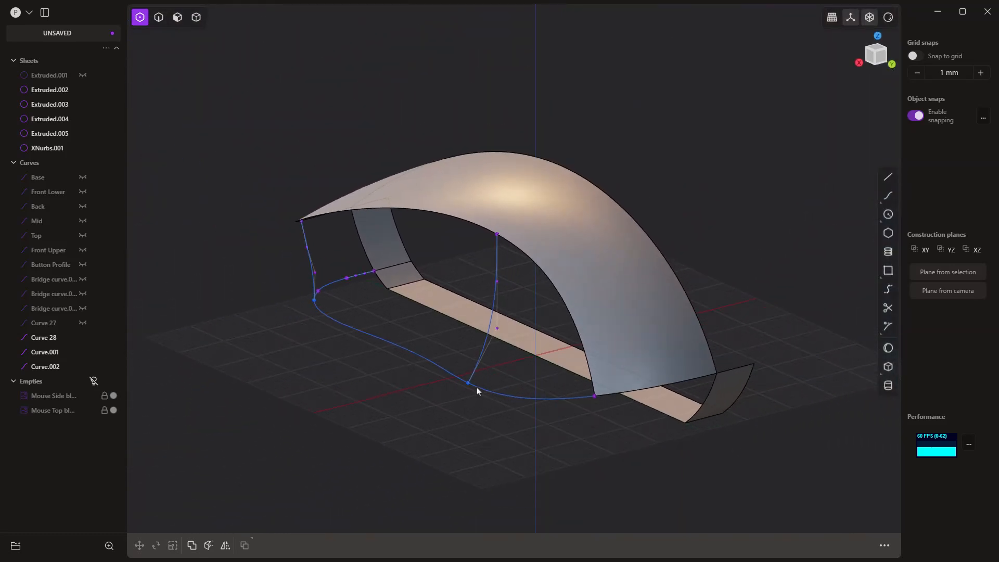
{"action": "middle_click_drag", "start_coordinate": [436, 399], "coordinate": [620, 269]}
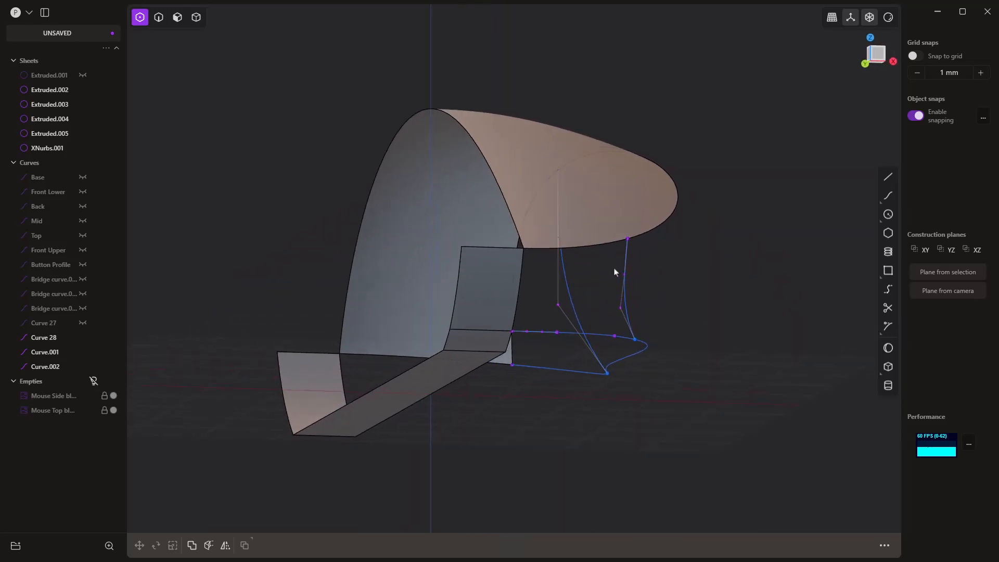
- Move the front guide curve's two middle control points about 1.58 mm along X and 0.55 mm along Z in the front view
{"action": "left_click_drag", "start_coordinate": [614, 268], "coordinate": [651, 320]}
{"action": "key", "text": "1"}
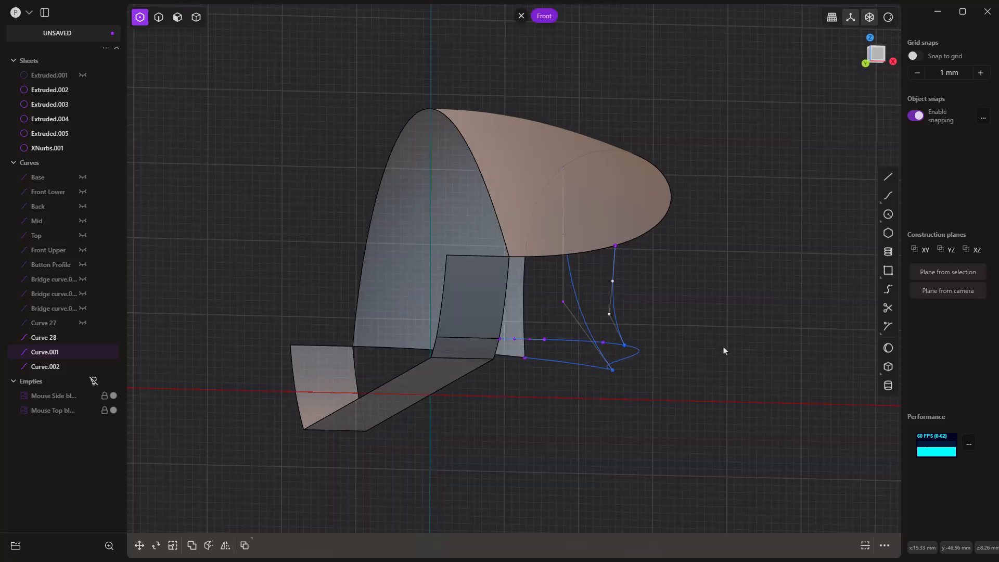
{"action": "key", "text": "g"}
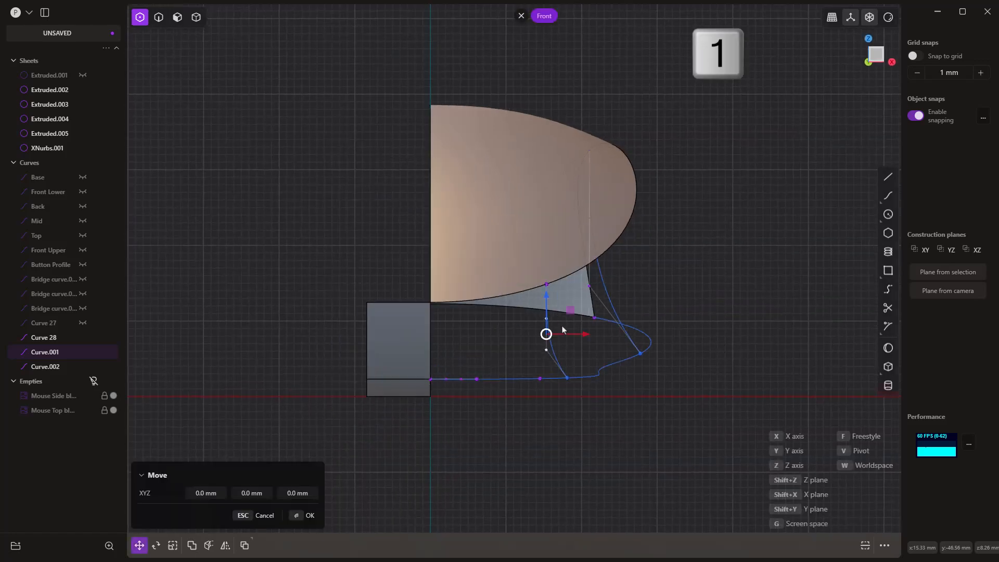
{"action": "scroll", "coordinate": [569, 326], "scroll_direction": "up", "scroll_amount": 7}
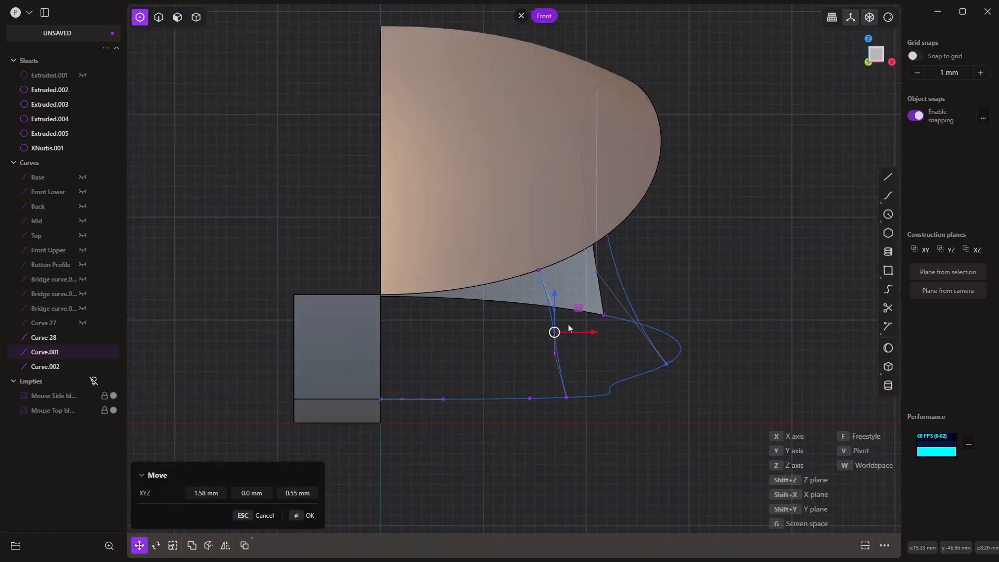
{"action": "right_click", "coordinate": [537, 357]}
- Shift only the lower middle control point of the front guide curve slightly outwards and upwards in the front view
{"action": "left_click", "coordinate": [549, 366]}
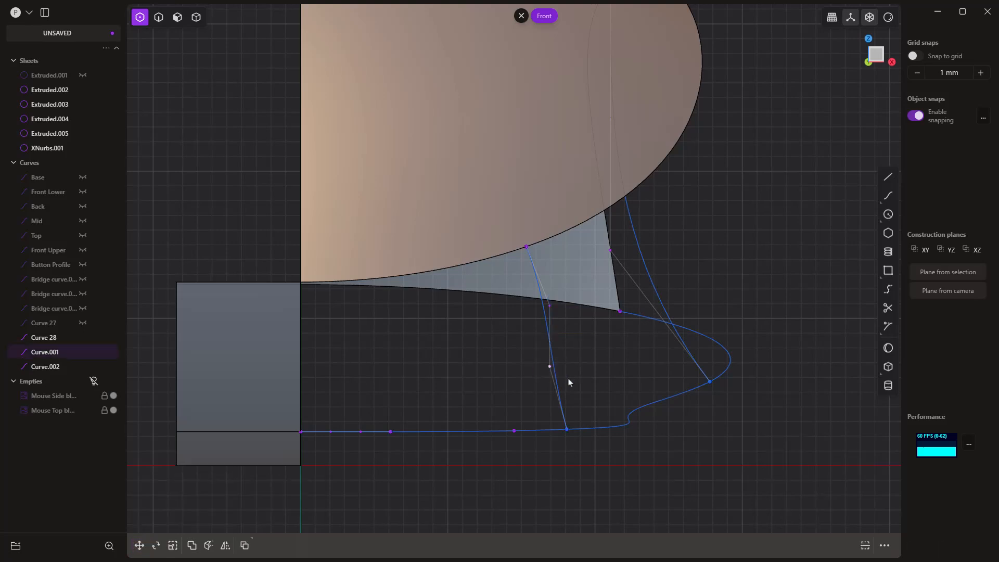
{"action": "key", "text": "g"}
{"action": "right_click", "coordinate": [594, 360]}
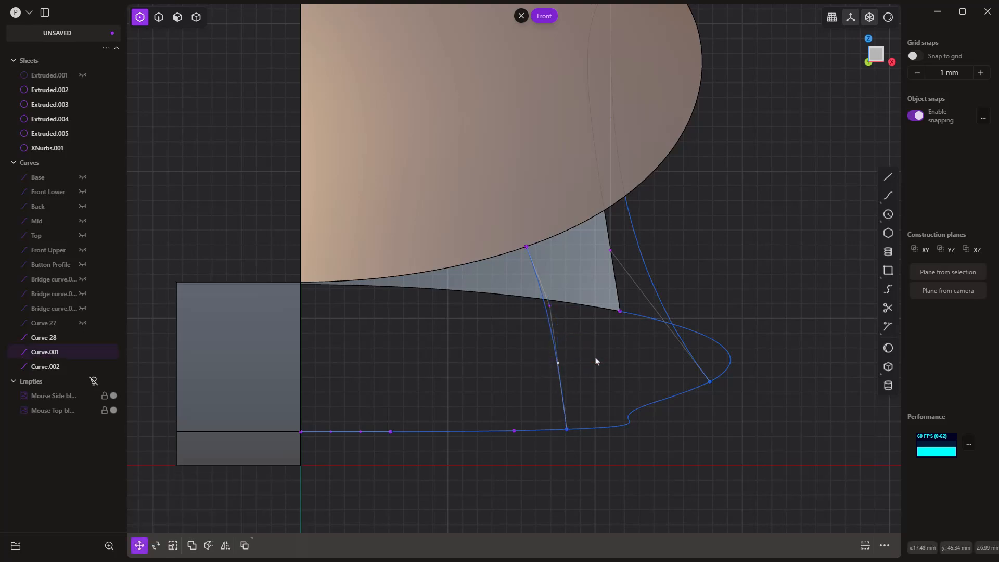
{"action": "left_click", "coordinate": [597, 358]}
- Start an XNurbs surface bounded by the upper surface's two lower edge segments, the adjoining front sheet edge and the lower side curve
{"action": "scroll", "coordinate": [598, 356], "scroll_direction": "down", "scroll_amount": 6}
{"action": "middle_click_drag", "start_coordinate": [580, 356], "coordinate": [432, 377]}
{"action": "middle_click_drag", "start_coordinate": [297, 343], "coordinate": [567, 317]}
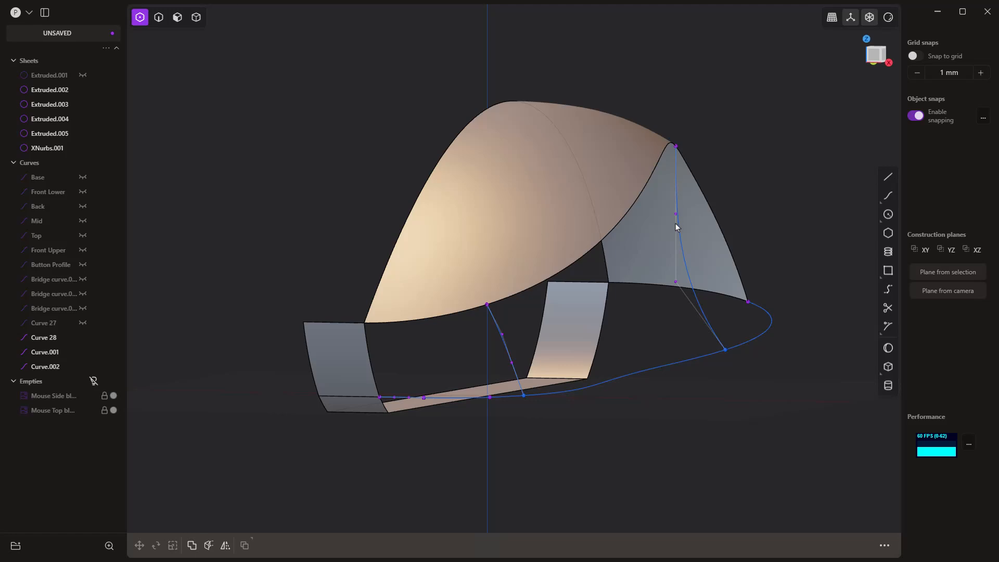
{"action": "middle_click_drag", "start_coordinate": [739, 319], "coordinate": [525, 307]}
{"action": "key", "text": "2"}
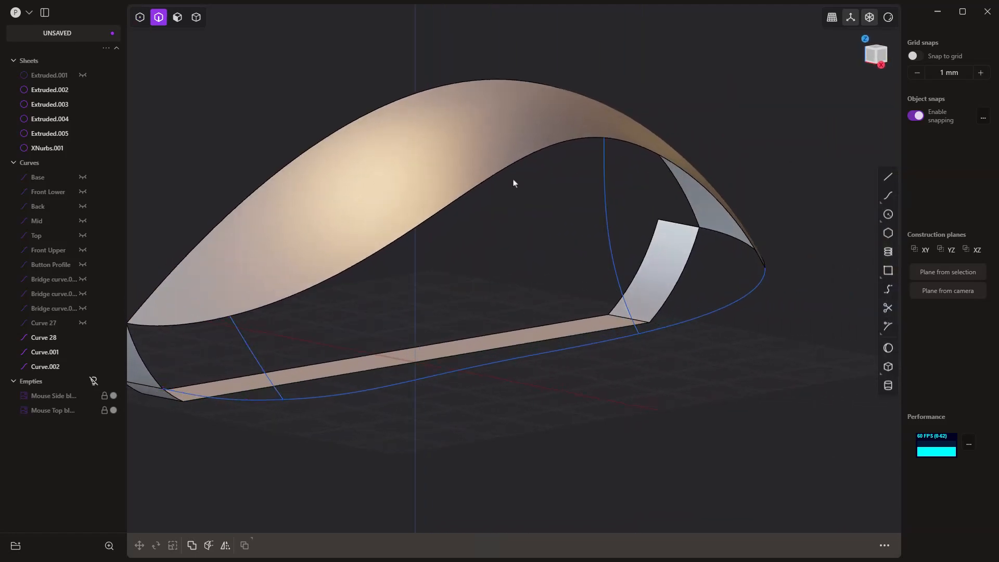
{"action": "left_click", "coordinate": [514, 161]}
{"action": "left_click", "coordinate": [254, 309], "text": "shift"}
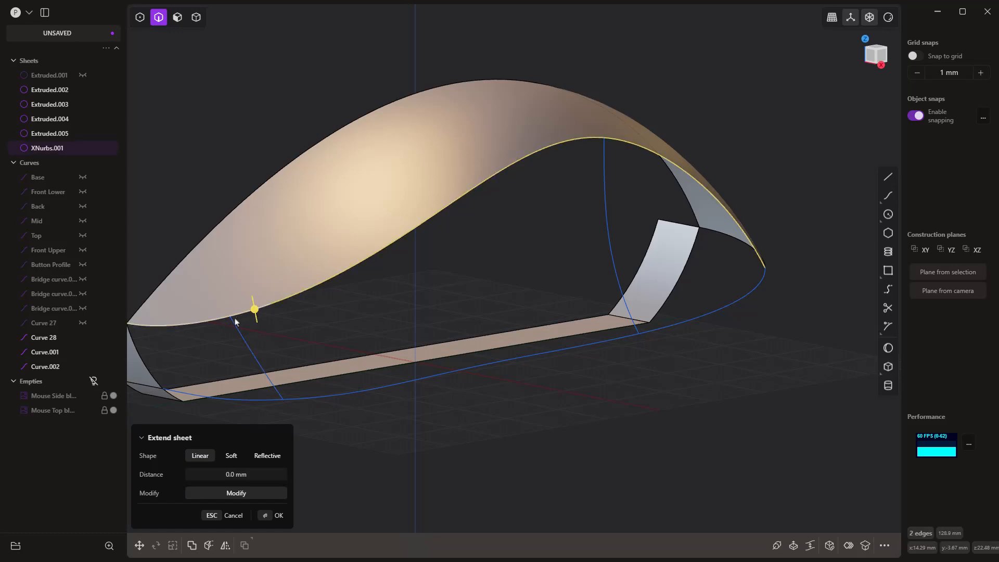
{"action": "left_click", "coordinate": [151, 365], "text": "shift"}
{"action": "left_click", "coordinate": [255, 403], "text": "shift"}
{"action": "type", "text": "f"}
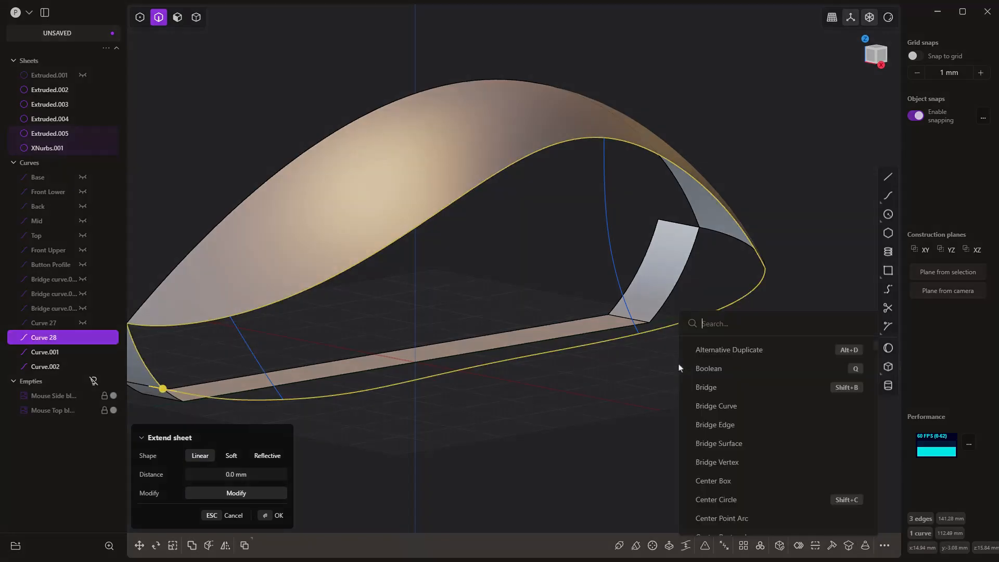
{"action": "type", "text": "xnu"}
{"action": "key", "text": "Return"}
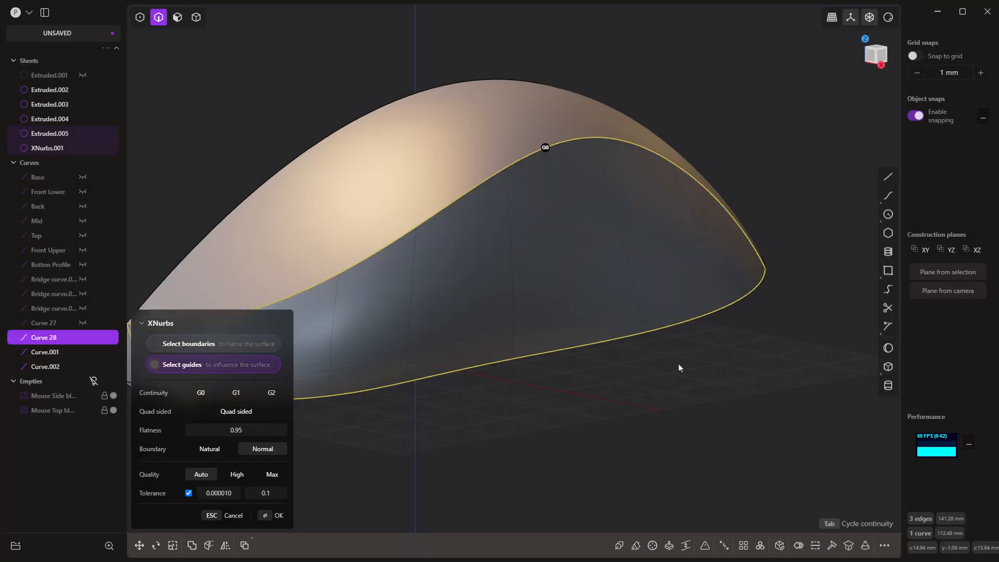
- Add the front and middle guide curves as XNurbs guides and set the front sheet edge's continuity to G1
{"action": "middle_click_drag", "start_coordinate": [711, 361], "coordinate": [652, 370]}
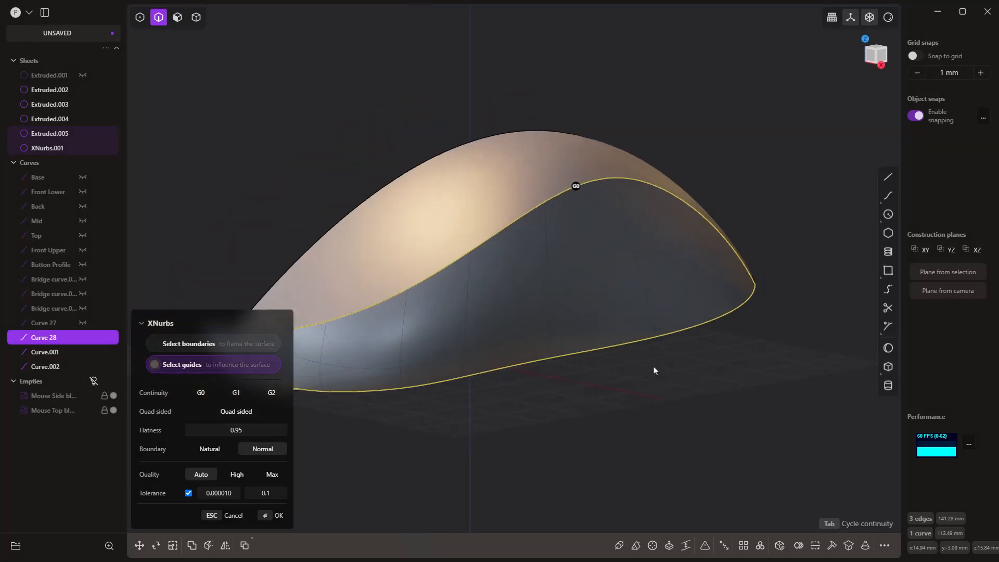
{"action": "left_click", "coordinate": [334, 348]}
{"action": "left_click", "coordinate": [627, 254]}
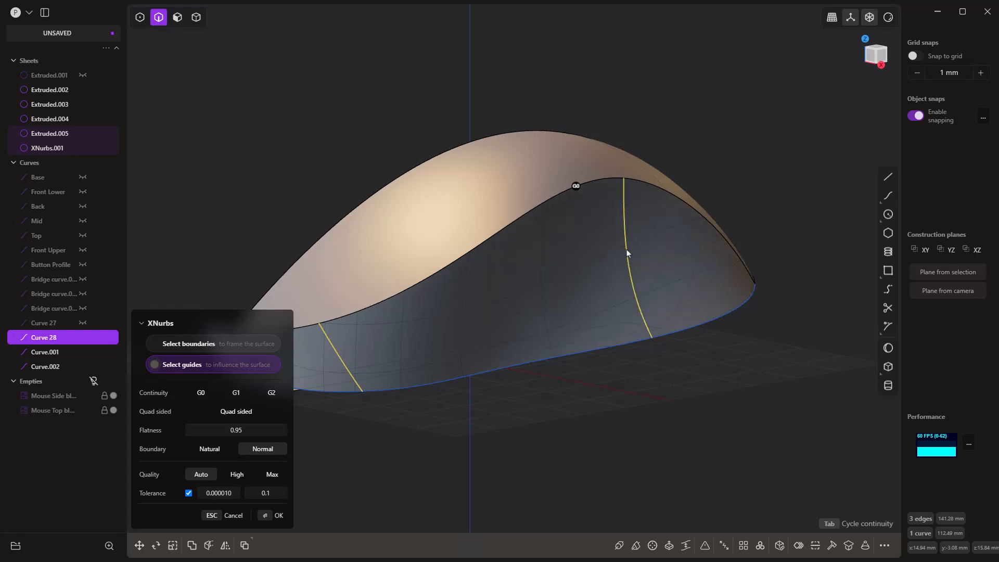
{"action": "middle_click_drag", "start_coordinate": [648, 392], "coordinate": [680, 372]}
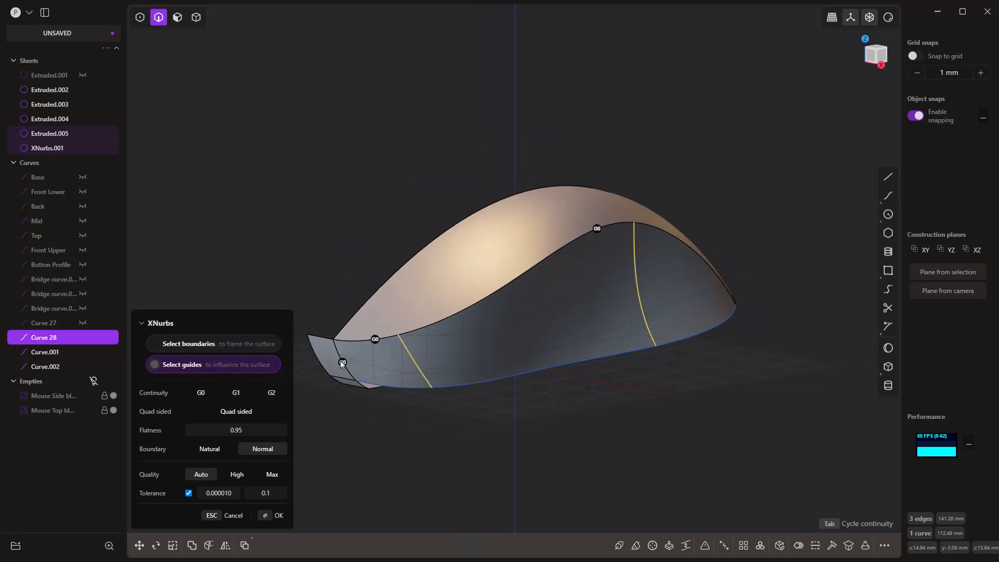
{"action": "middle_click_drag", "start_coordinate": [350, 374], "coordinate": [407, 183]}
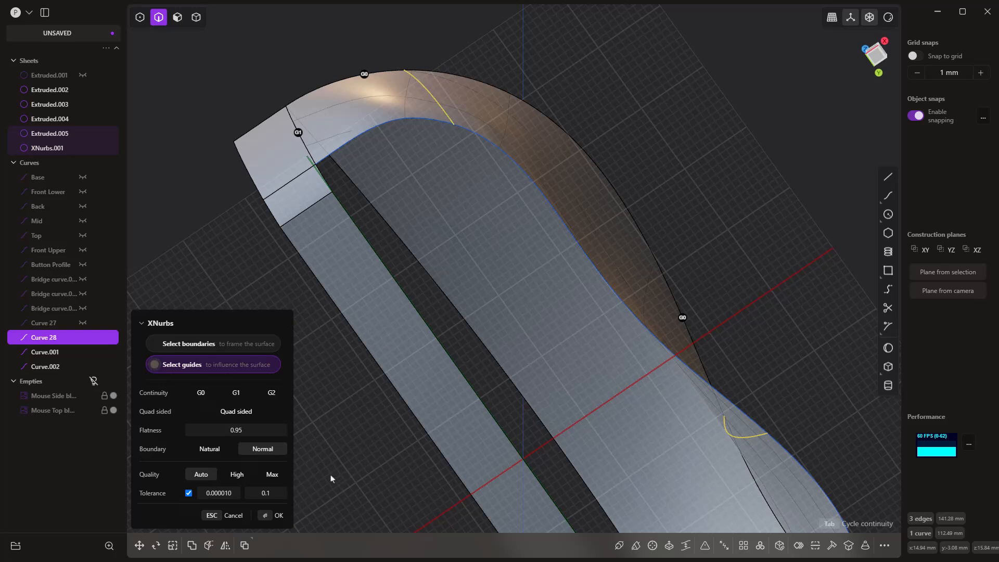
- Compare the High, Max and Auto XNurbs qualities, and create the side surface with High quality
{"action": "left_click", "coordinate": [235, 477]}
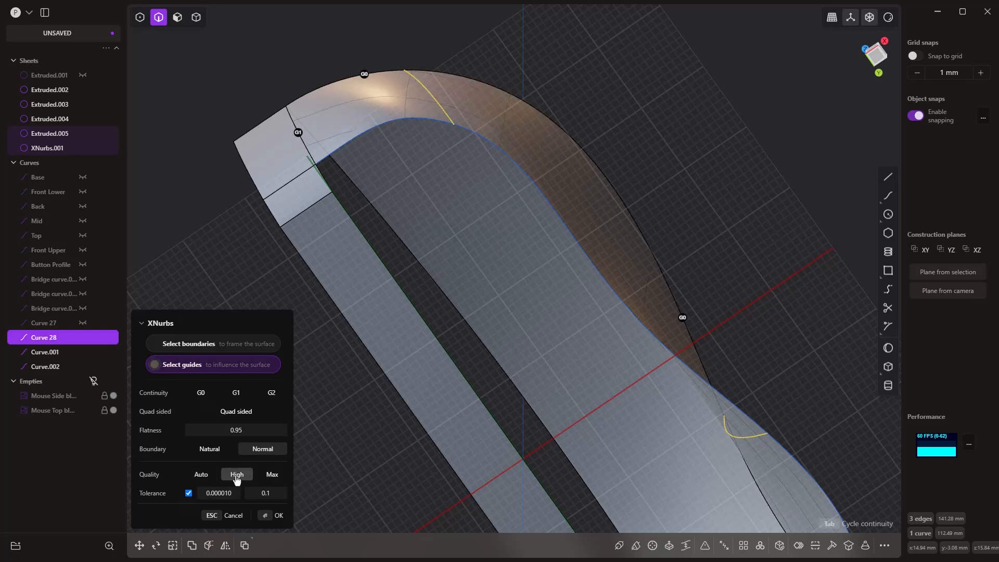
{"action": "left_click", "coordinate": [267, 476]}
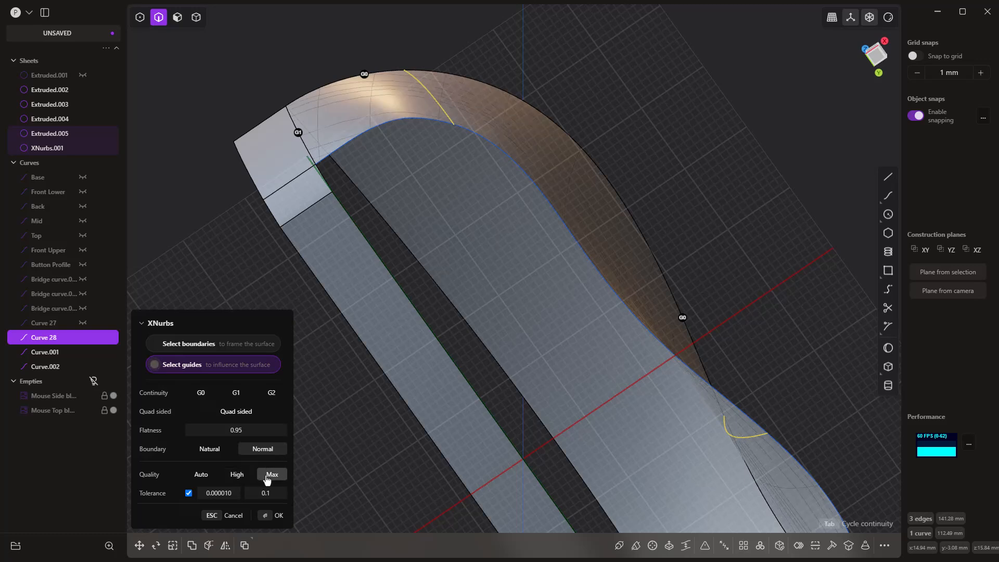
{"action": "left_click", "coordinate": [236, 475]}
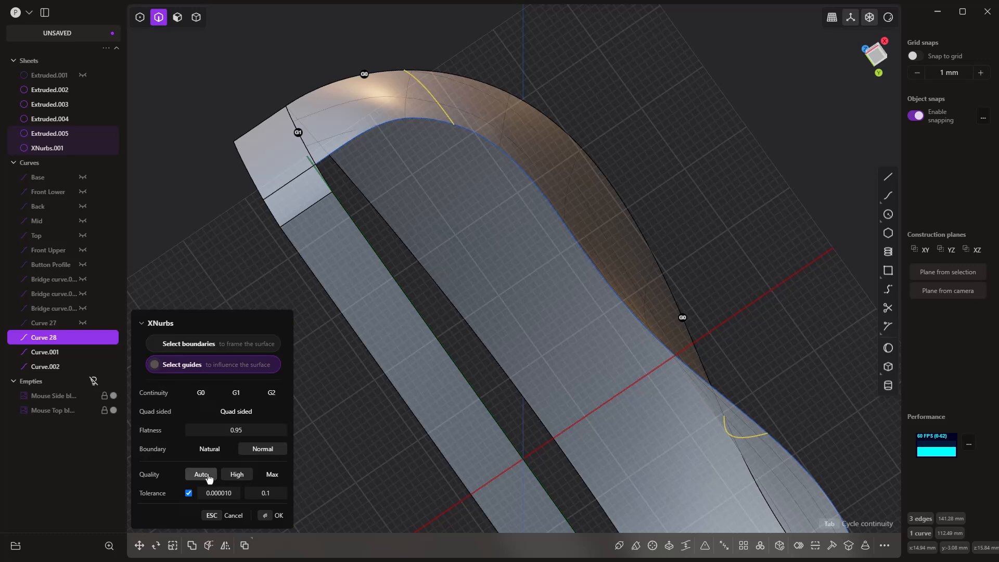
{"action": "left_click", "coordinate": [204, 475]}
{"action": "left_click", "coordinate": [235, 474]}
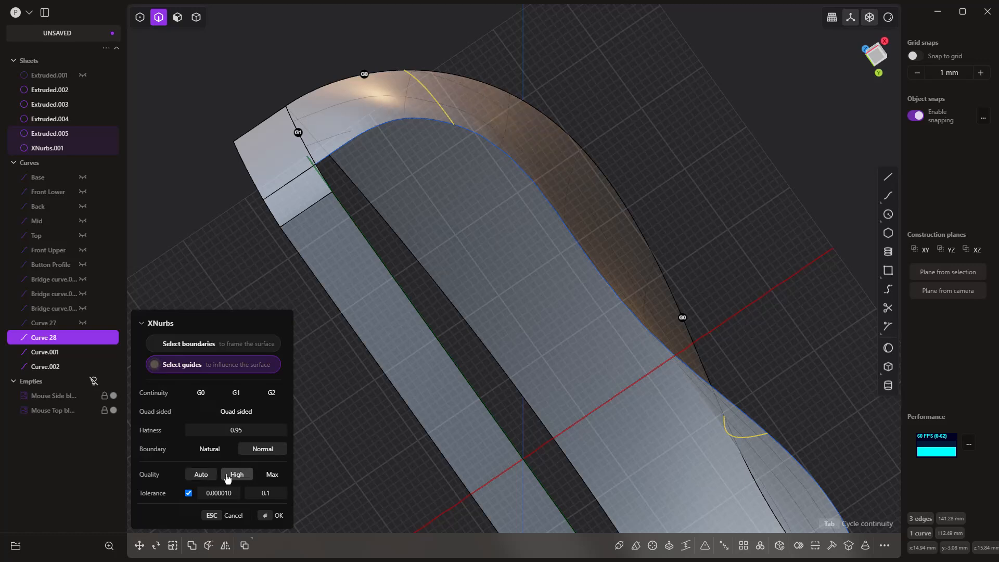
{"action": "middle_click_drag", "start_coordinate": [395, 270], "coordinate": [385, 163]}
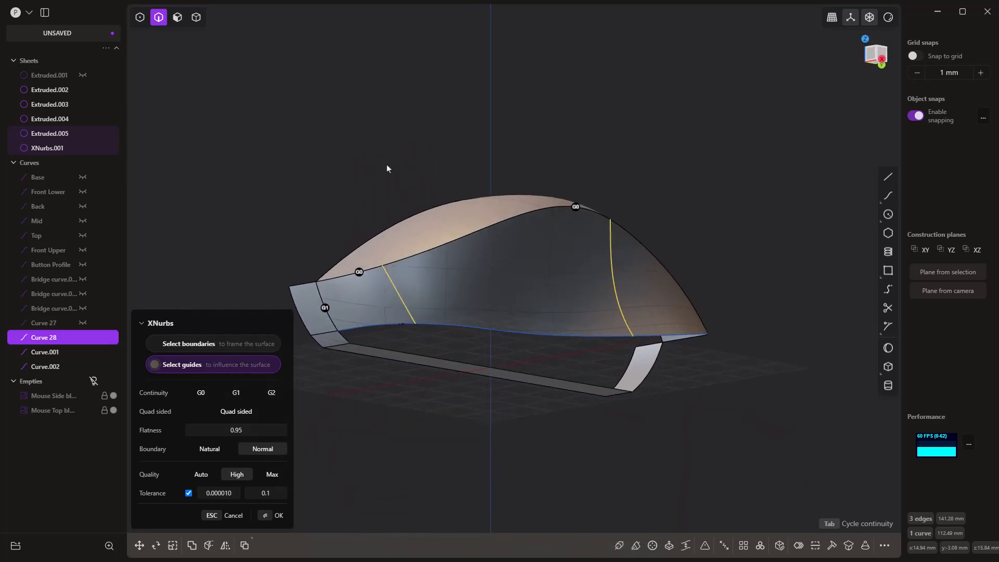
{"action": "key", "text": "Return"}
{"action": "key", "text": "Escape"}
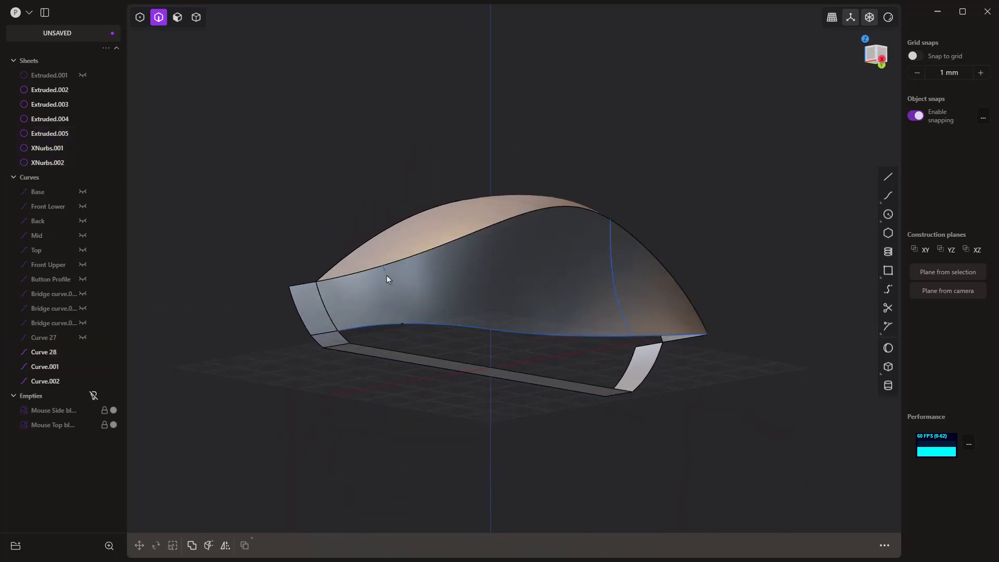
- Hide the front and middle guide curves and the lower side curve
{"action": "left_click", "coordinate": [386, 275]}
{"action": "key", "text": "h"}
{"action": "left_click", "coordinate": [608, 251]}
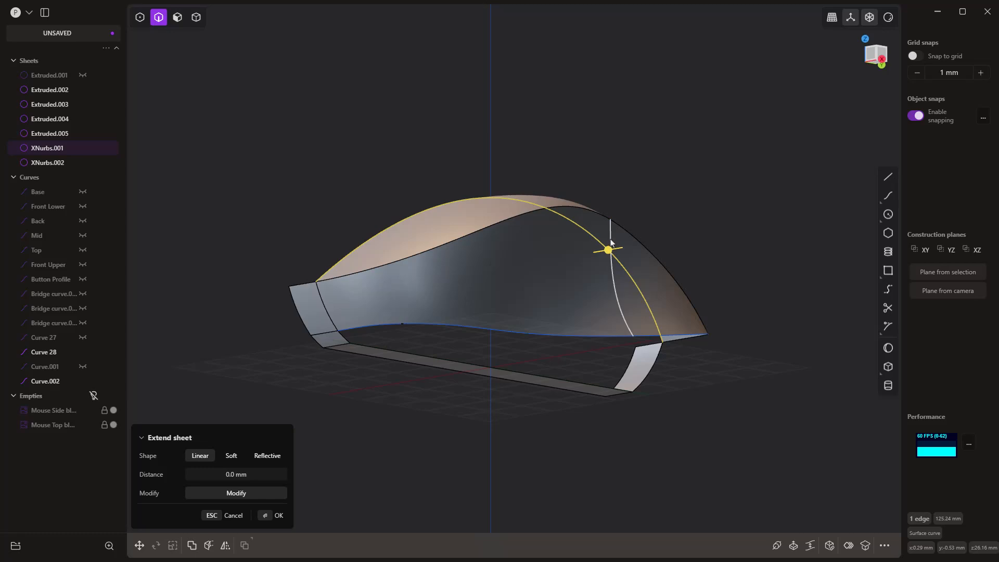
{"action": "left_click", "coordinate": [610, 244]}
{"action": "key", "text": "h"}
{"action": "left_click", "coordinate": [551, 336]}
{"action": "key", "text": "h"}
- Join the upper surface and the new side surface into one sheet
{"action": "middle_click_drag", "start_coordinate": [503, 244], "coordinate": [461, 392]}
{"action": "key", "text": "5"}
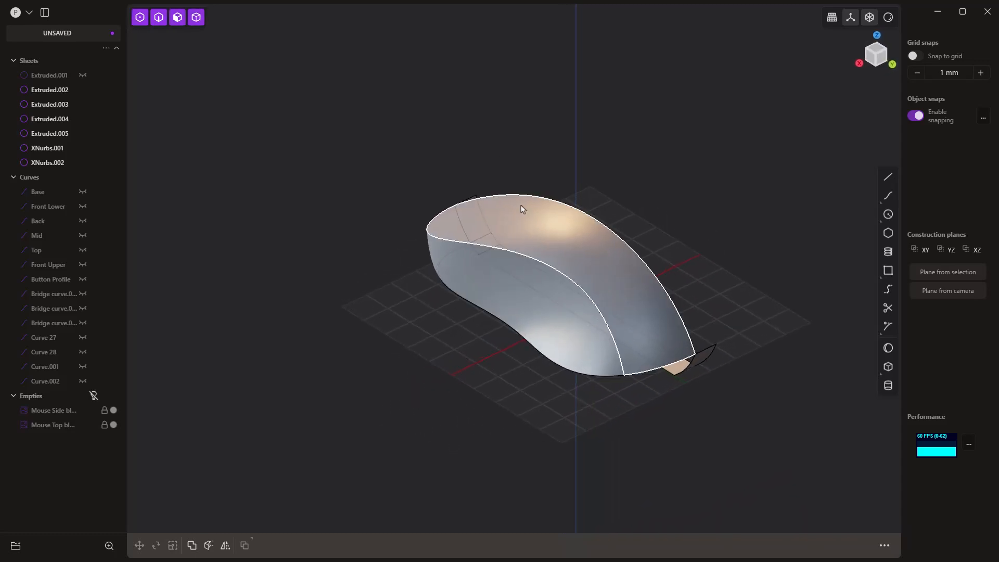
{"action": "left_click", "coordinate": [522, 210]}
{"action": "left_click", "coordinate": [491, 280]}
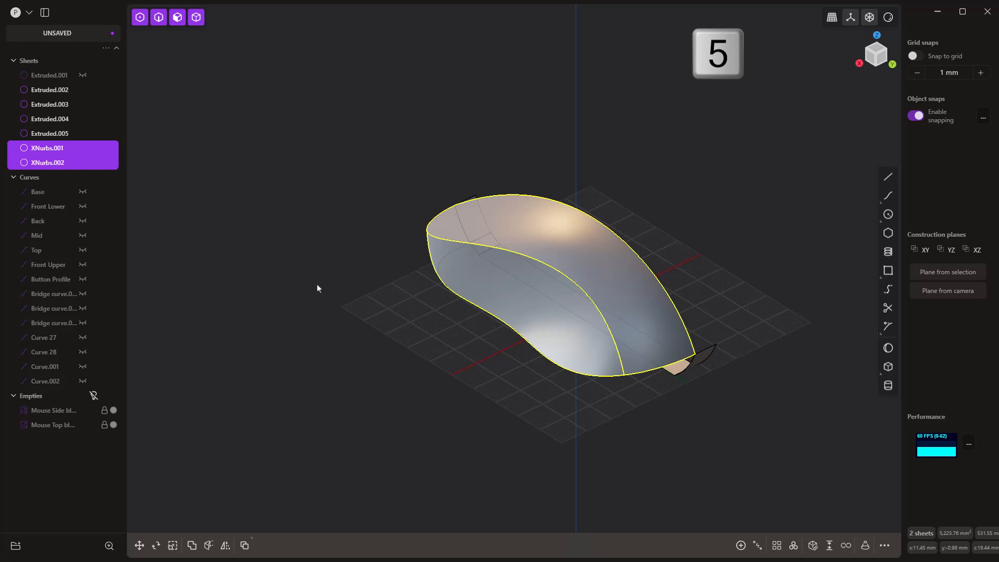
{"action": "key", "text": "ctrl+j"}
- Fillet the edge between the upper and side surfaces with a distance of about 1.37 mm and the G2 shape
{"action": "middle_click_drag", "start_coordinate": [357, 313], "coordinate": [457, 252]}
{"action": "left_click", "coordinate": [472, 264]}
{"action": "scroll", "coordinate": [455, 254], "scroll_direction": "up", "scroll_amount": 5}
{"action": "left_click_drag", "start_coordinate": [451, 242], "coordinate": [457, 244]}
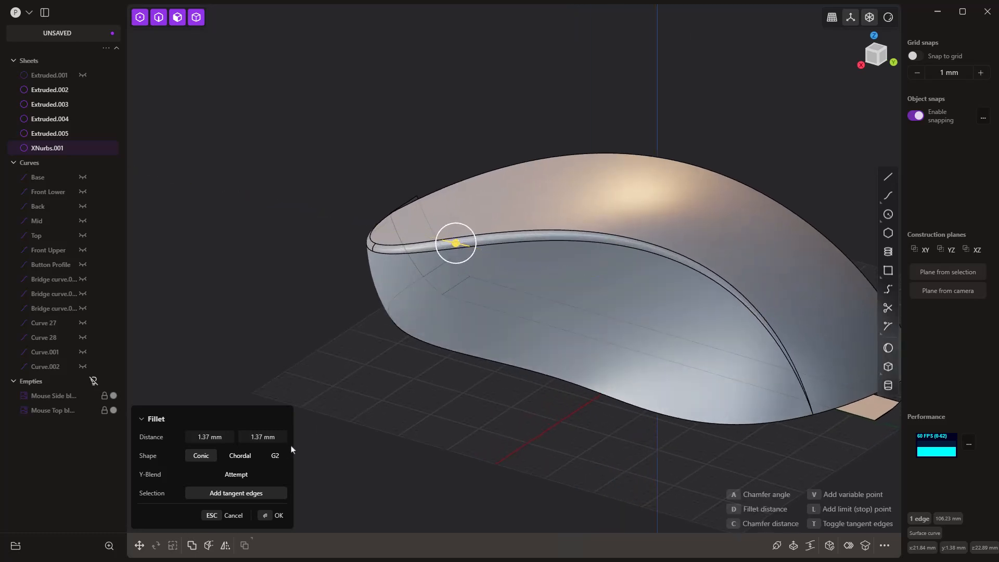
{"action": "left_click", "coordinate": [275, 455]}
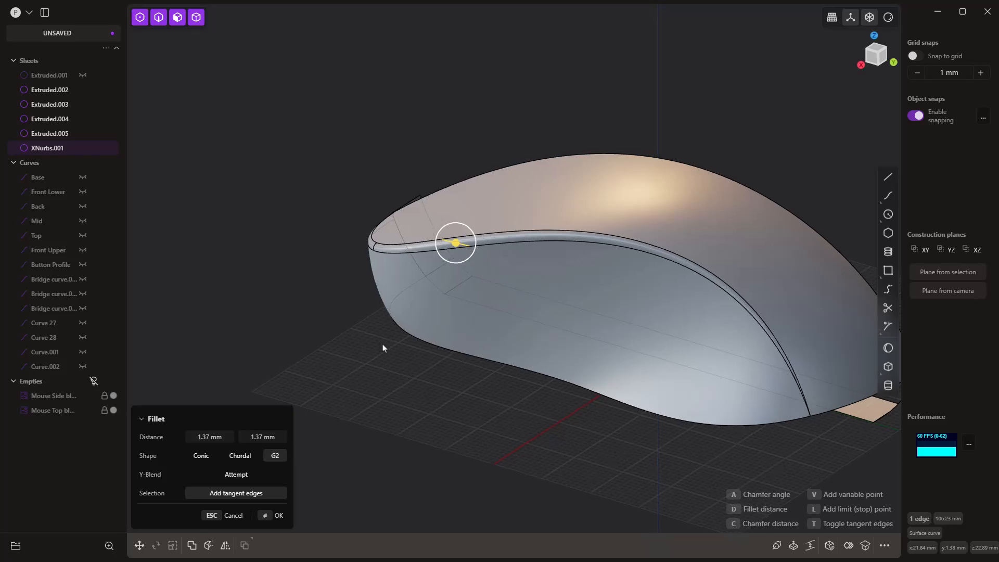
{"action": "scroll", "coordinate": [429, 228], "scroll_direction": "up", "scroll_amount": 5}
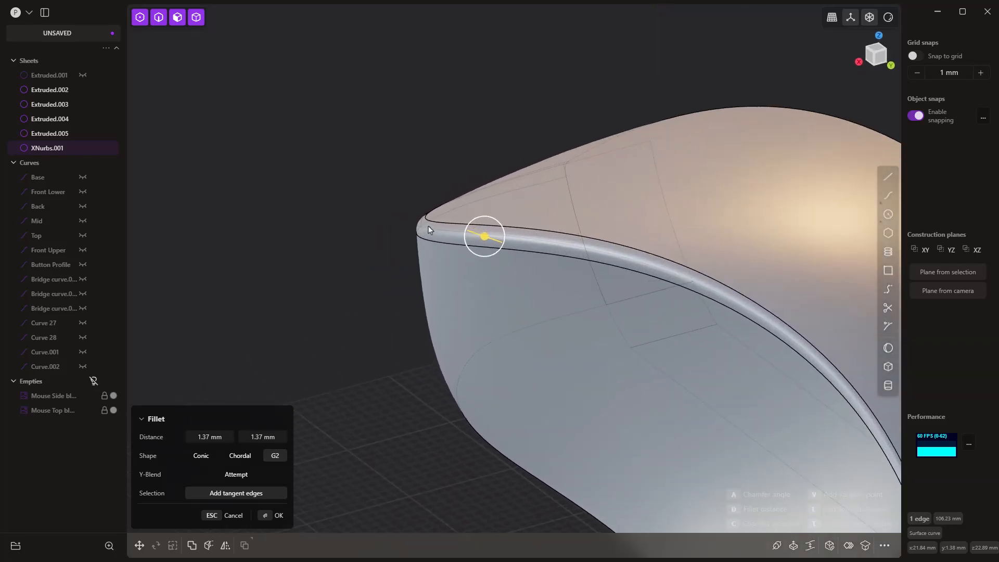
{"action": "scroll", "coordinate": [429, 227], "scroll_direction": "up", "scroll_amount": 2}
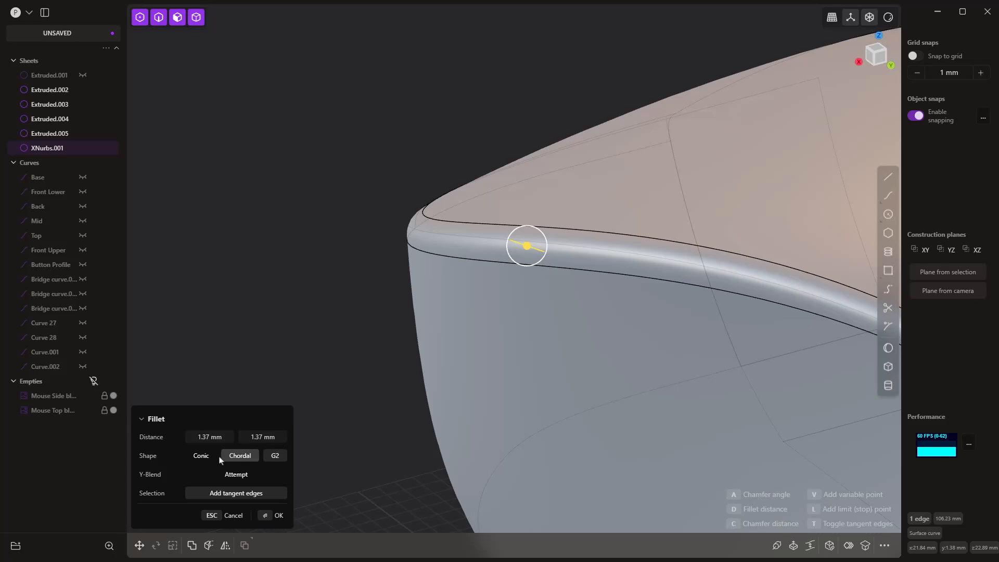
- Try the Conic and Chordal fillet shapes against G2, reducing the Chordal fillet's distance to about 0.25 mm
{"action": "left_click", "coordinate": [202, 457]}
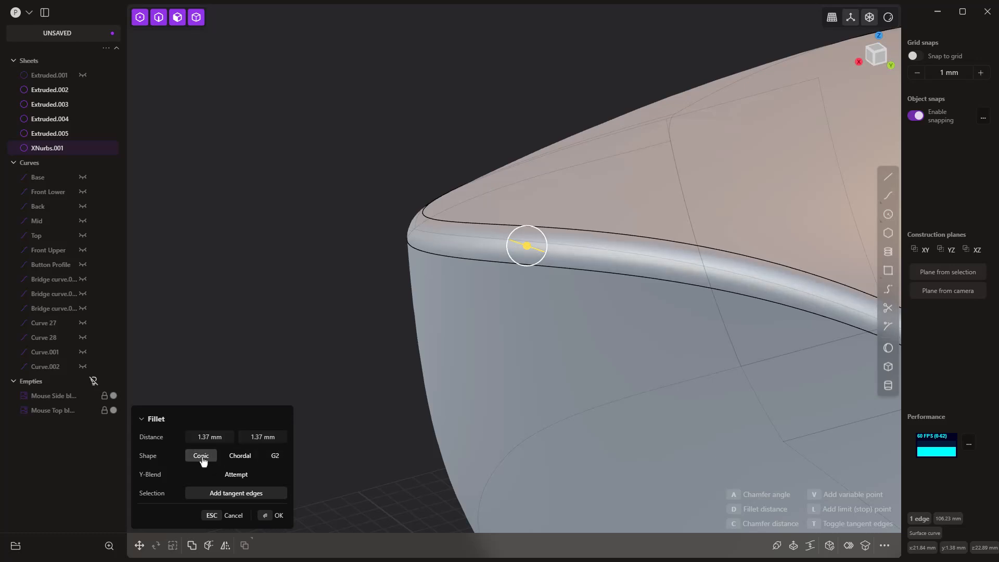
{"action": "left_click", "coordinate": [273, 455]}
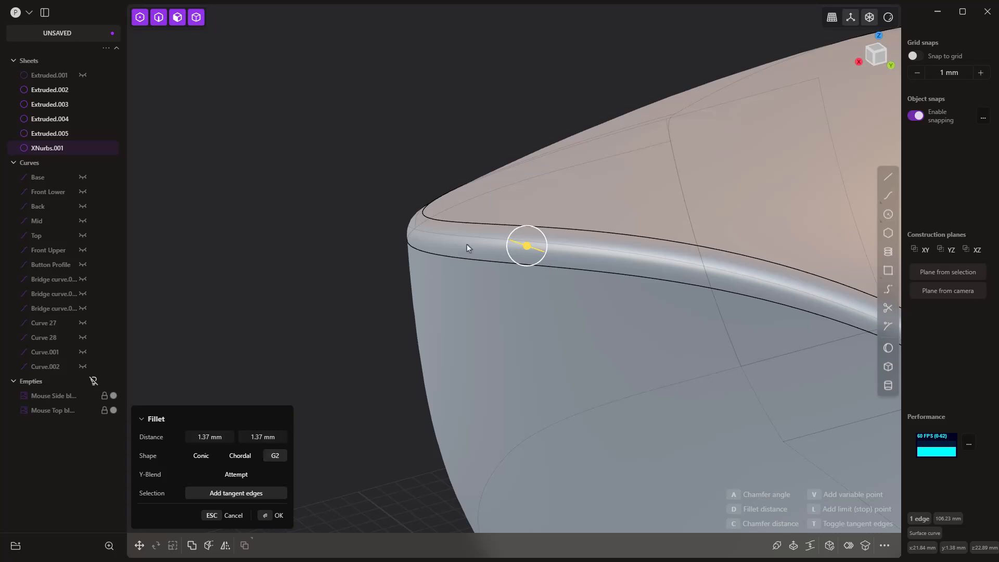
{"action": "left_click", "coordinate": [245, 460]}
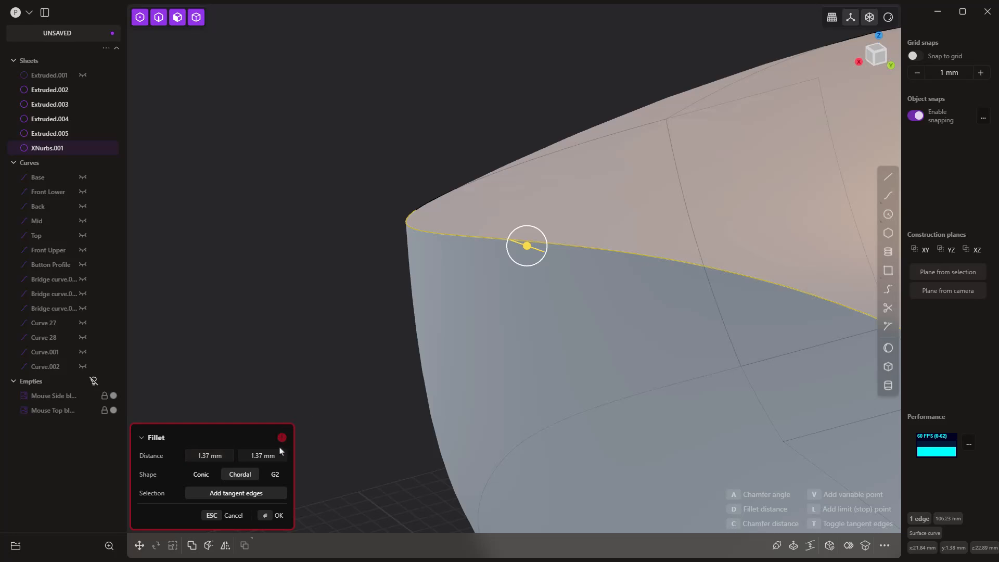
{"action": "left_click_drag", "start_coordinate": [527, 245], "coordinate": [508, 230]}
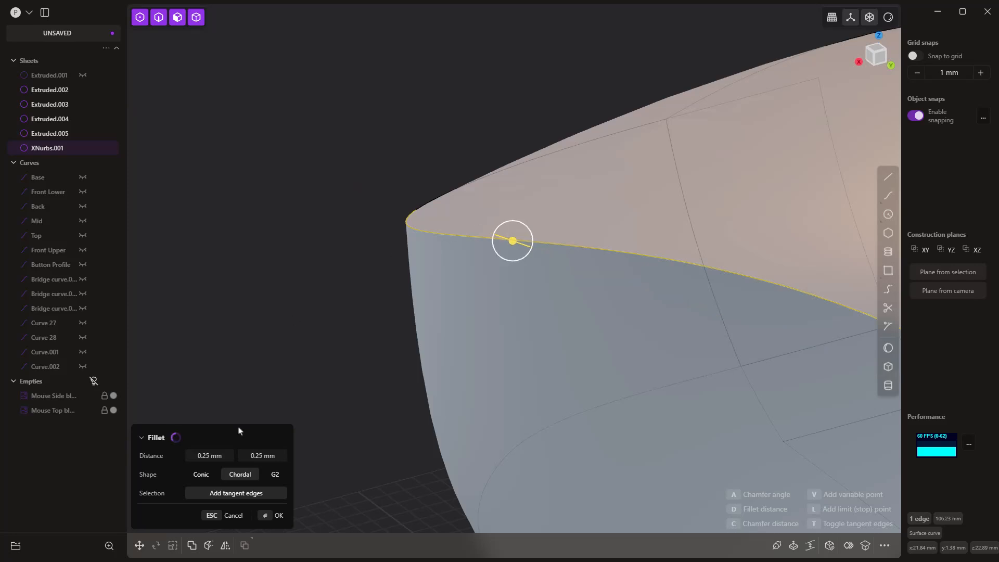
- Set the fillet to the G2 shape with a distance of about 1.1 mm and apply it
{"action": "left_click", "coordinate": [275, 473]}
{"action": "scroll", "coordinate": [319, 194], "scroll_direction": "down", "scroll_amount": 3}
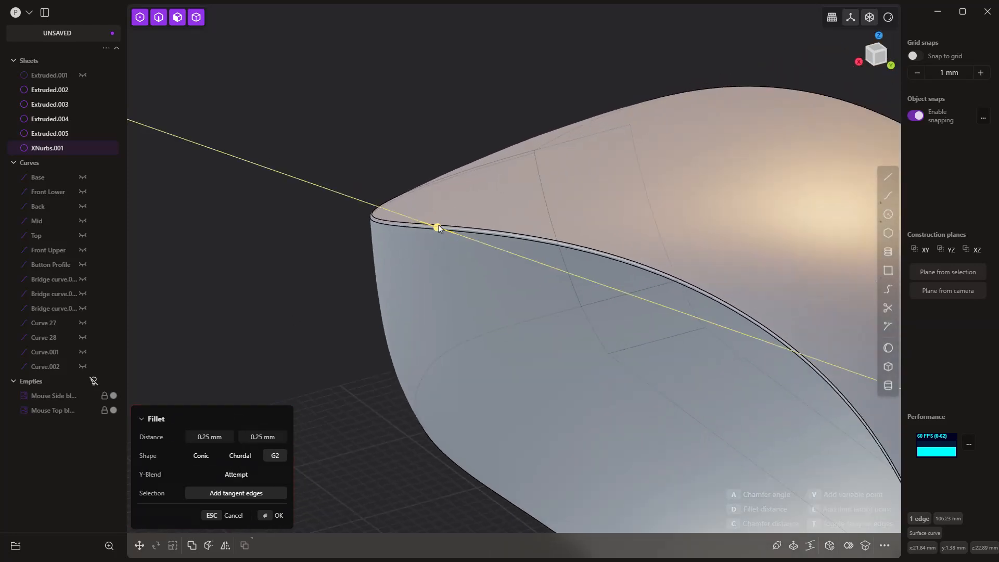
{"action": "left_click_drag", "start_coordinate": [438, 227], "coordinate": [445, 230]}
{"action": "scroll", "coordinate": [385, 213], "scroll_direction": "down", "scroll_amount": 3}
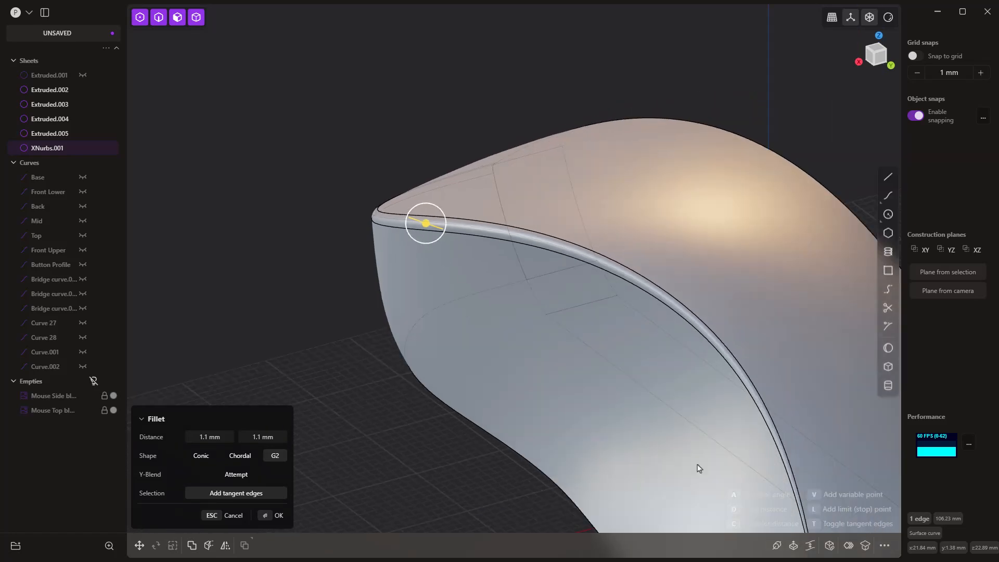
{"action": "middle_click_drag", "start_coordinate": [715, 438], "coordinate": [614, 242], "text": "shift"}
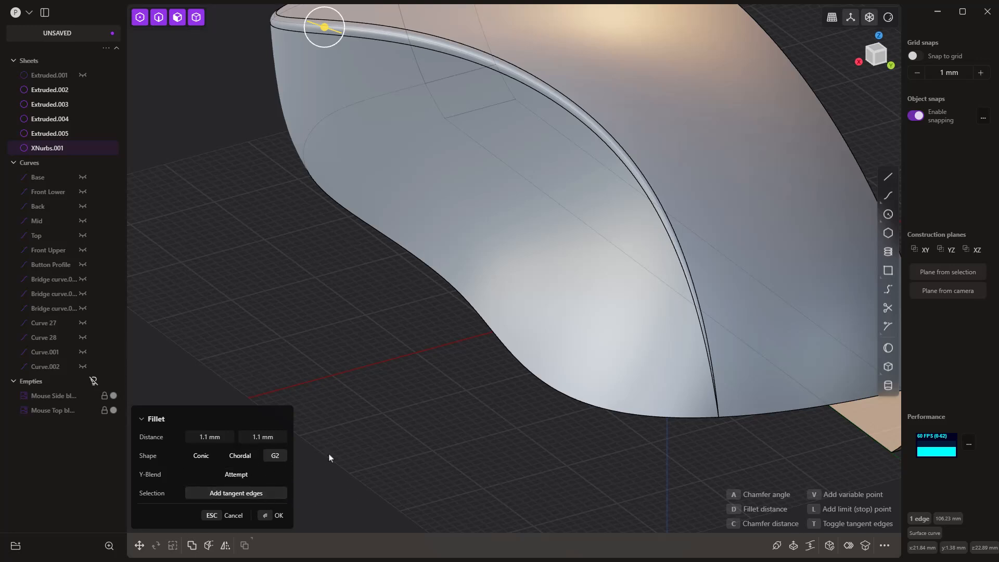
{"action": "scroll", "coordinate": [517, 415], "scroll_direction": "down", "scroll_amount": 5}
{"action": "key", "text": "Return"}
{"action": "middle_click_drag", "start_coordinate": [505, 404], "coordinate": [669, 347]}
{"action": "left_click", "coordinate": [669, 347]}
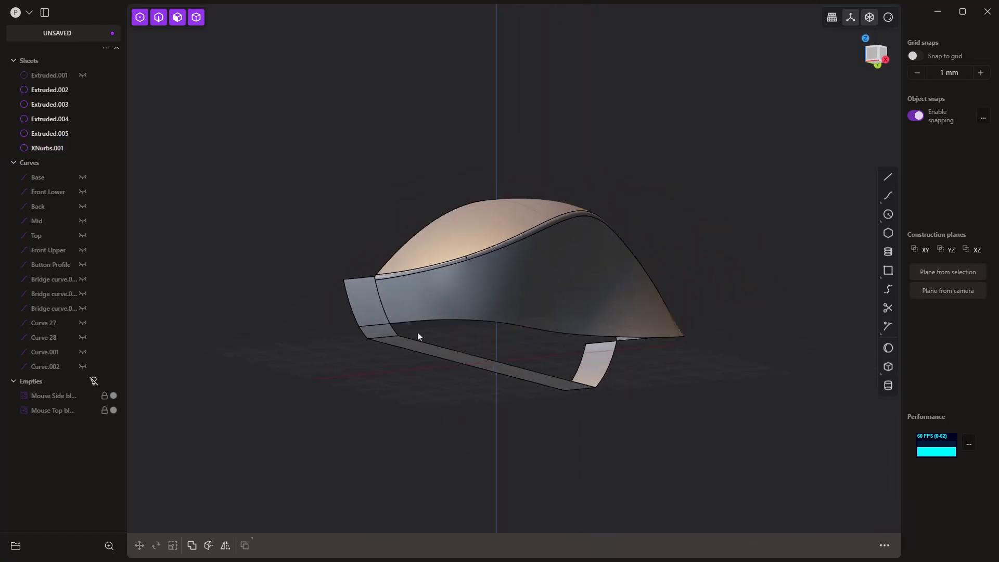
- Hide the extruded side strip at the open end of the upper surface
{"action": "left_click", "coordinate": [367, 296]}
{"action": "key", "text": "h"}
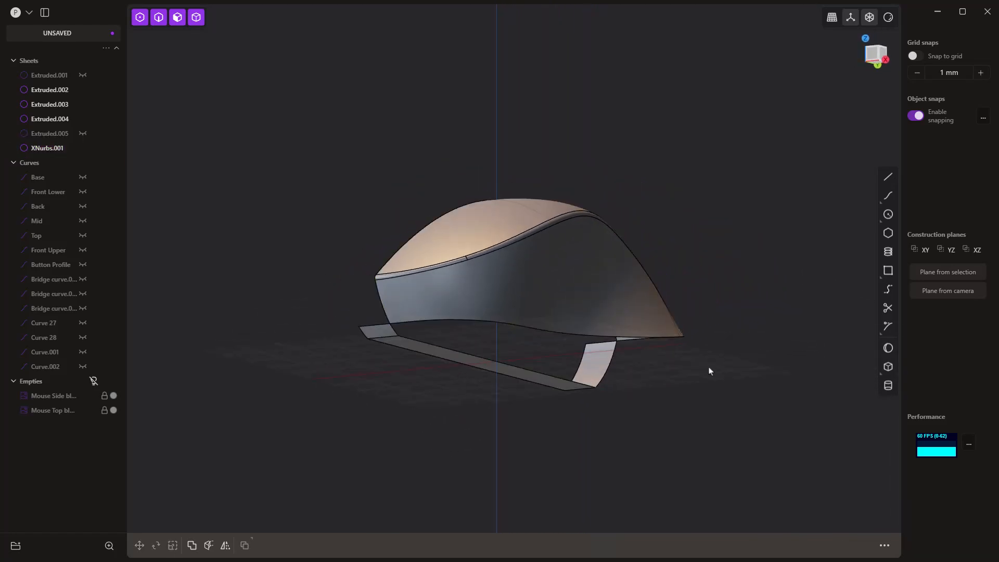
{"action": "middle_click_drag", "start_coordinate": [709, 370], "coordinate": [567, 275]}
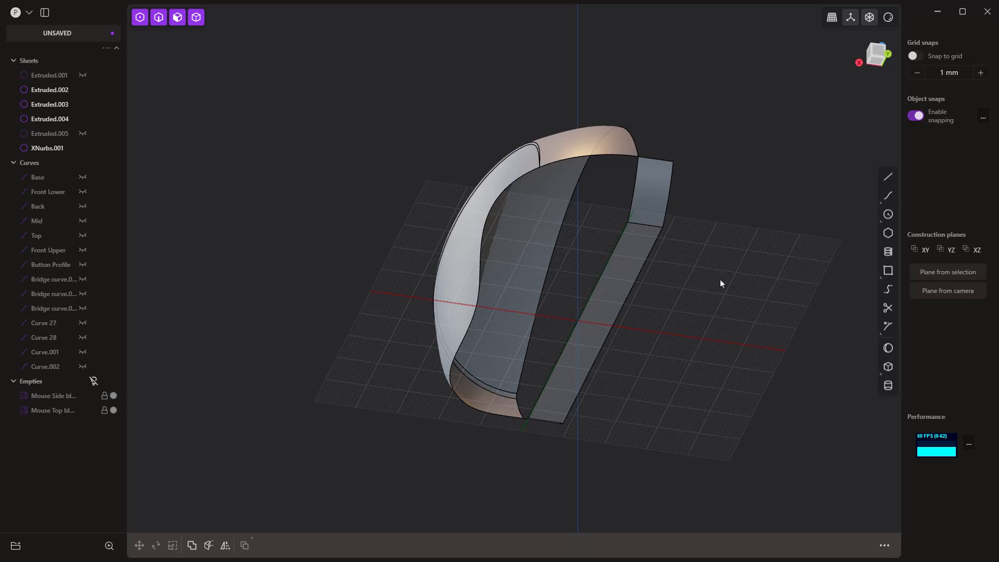
- In the bottom view, draw a spline about 86 mm long inside the mouse's lower outline, roughly following its wavy side edge
{"action": "key", "text": "KP_7"}
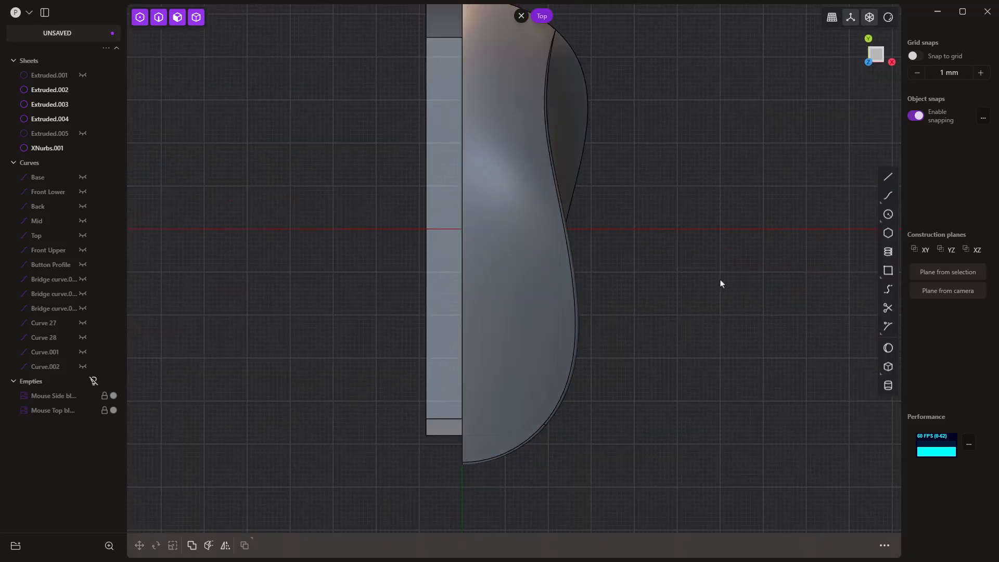
{"action": "key", "text": "ctrl+KP_7"}
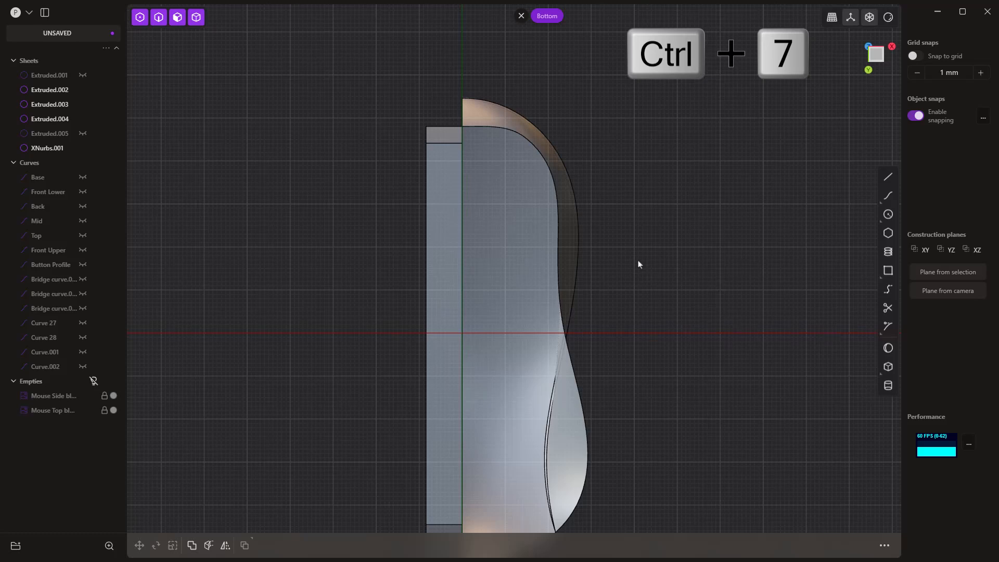
{"action": "middle_click_drag", "start_coordinate": [628, 271], "coordinate": [631, 228], "text": "shift"}
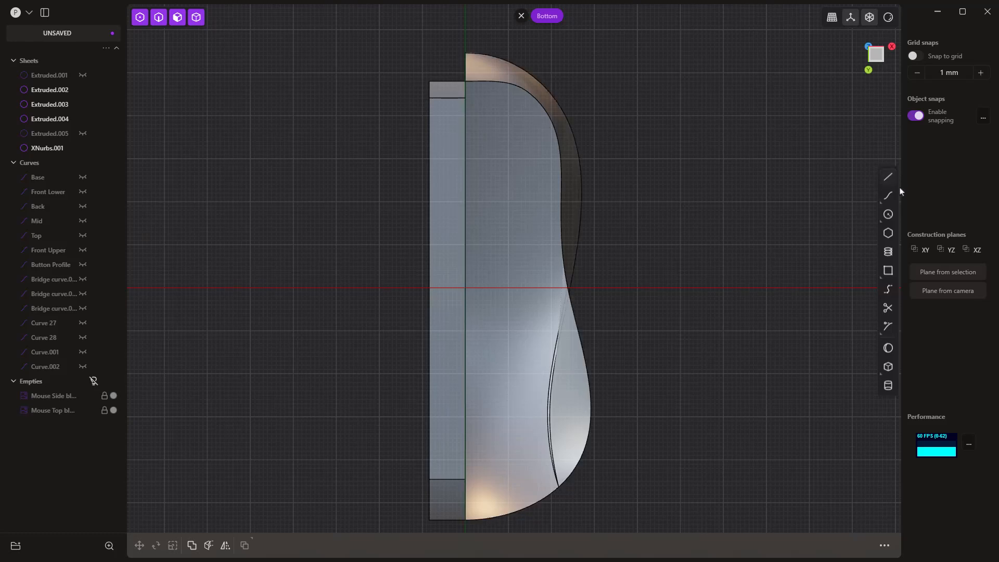
{"action": "left_click", "coordinate": [888, 195]}
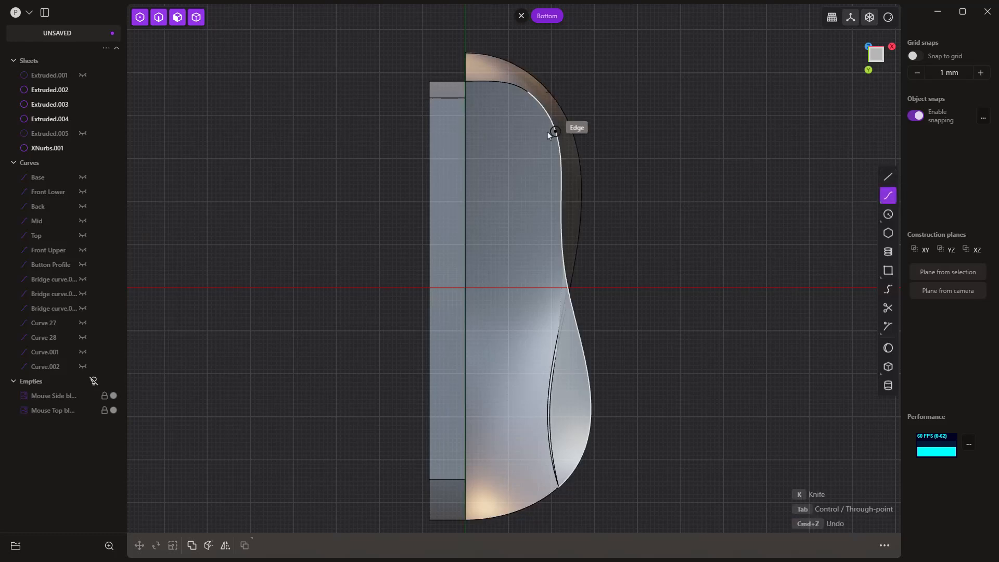
{"action": "left_click", "coordinate": [517, 117]}
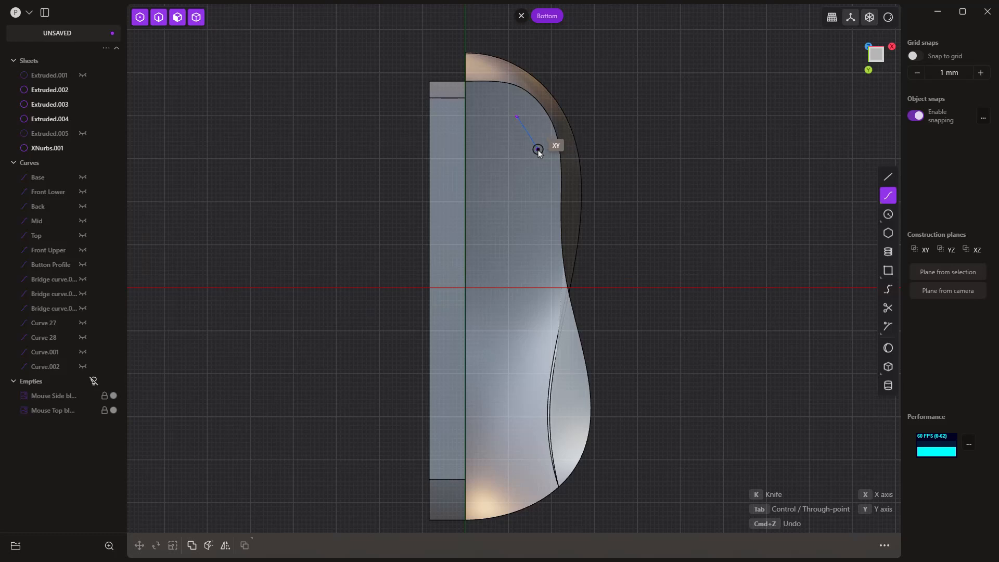
{"action": "left_click", "coordinate": [540, 208]}
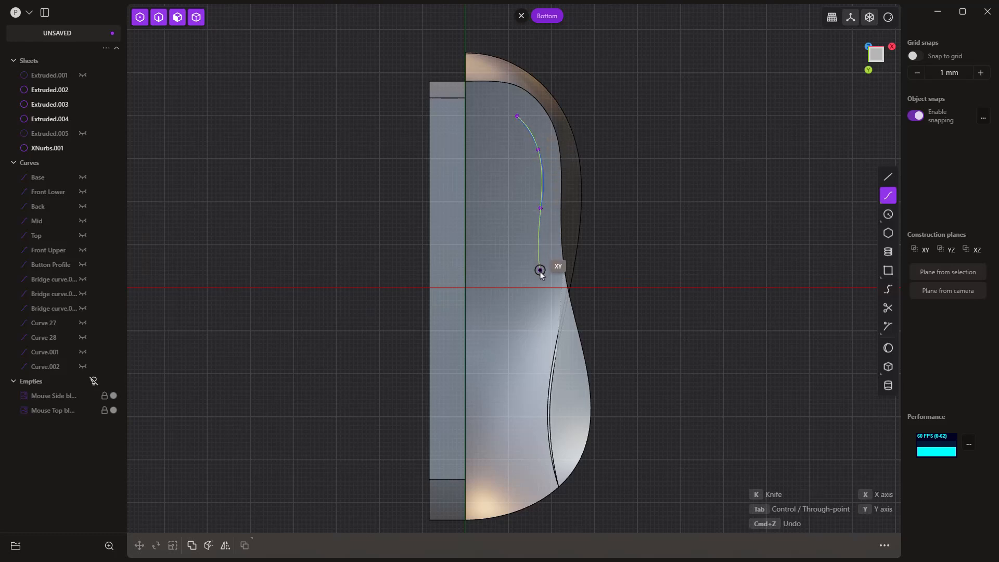
{"action": "left_click", "coordinate": [540, 272]}
{"action": "left_click", "coordinate": [546, 319]}
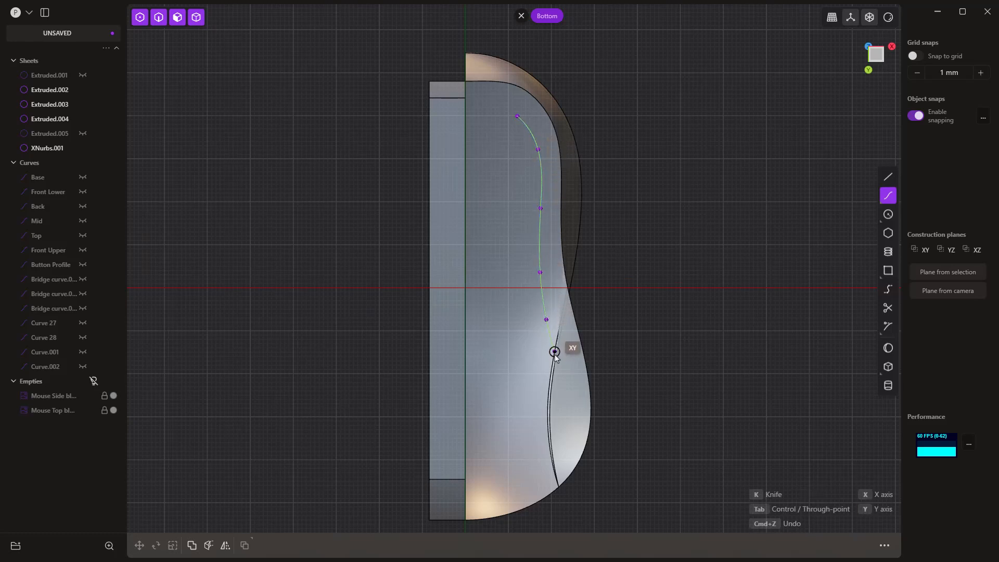
{"action": "left_click", "coordinate": [556, 365]}
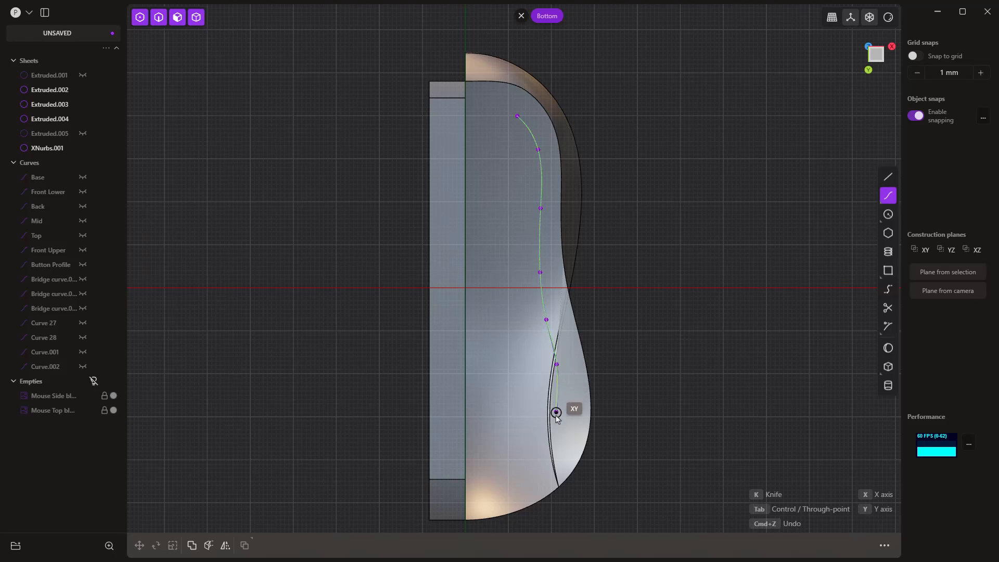
{"action": "left_click", "coordinate": [556, 412]}
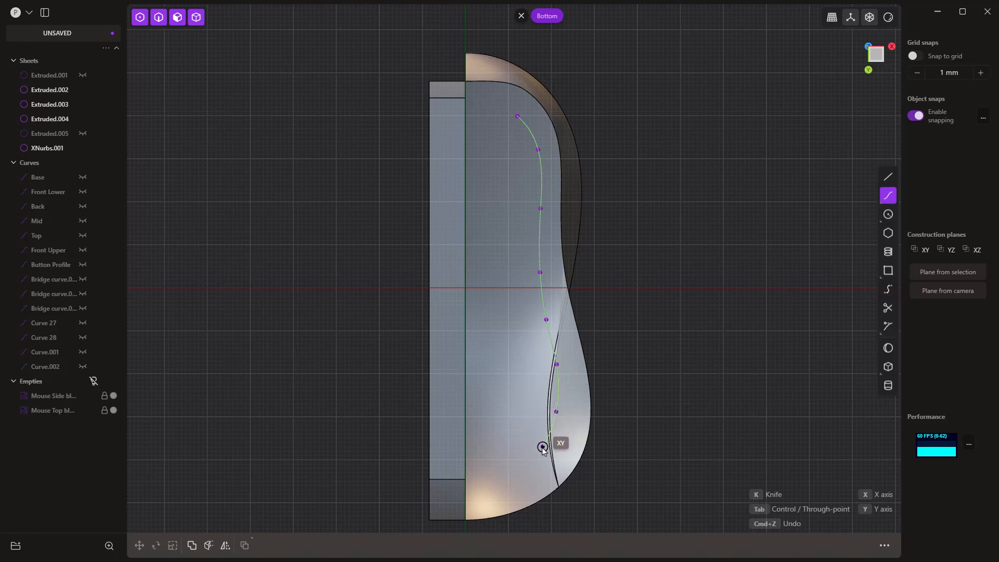
{"action": "left_click", "coordinate": [542, 451]}
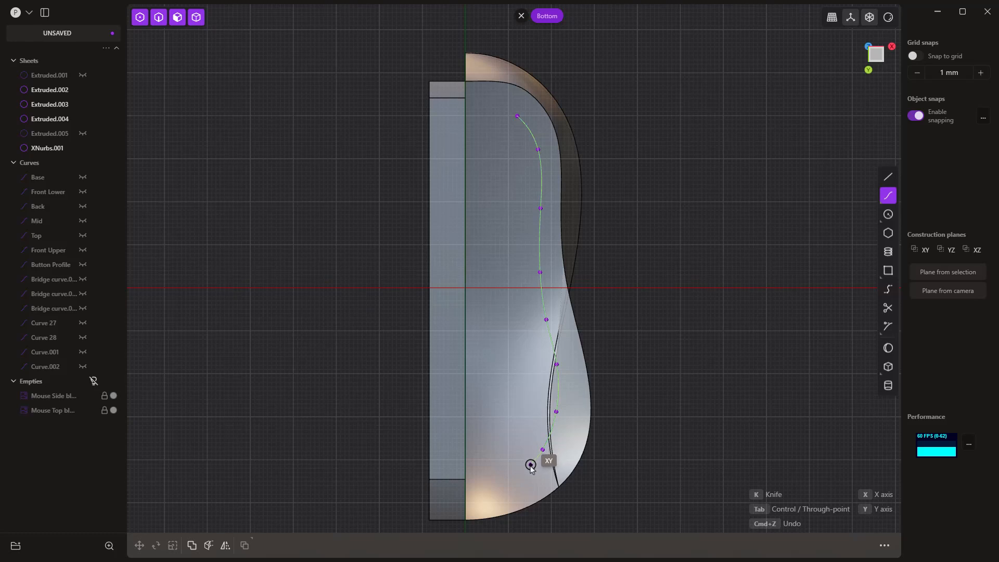
{"action": "right_click", "coordinate": [525, 481]}
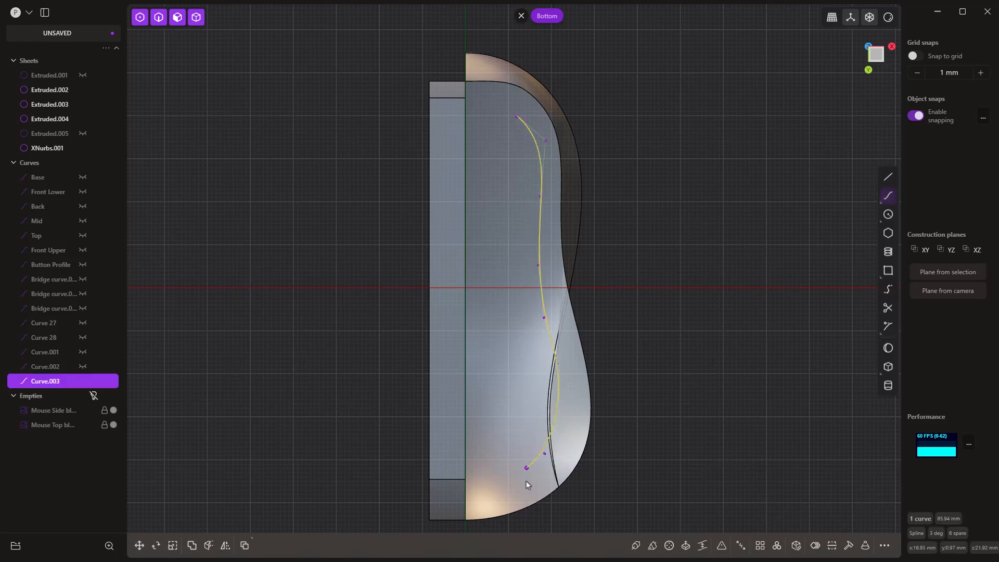
{"action": "left_click", "coordinate": [795, 331]}
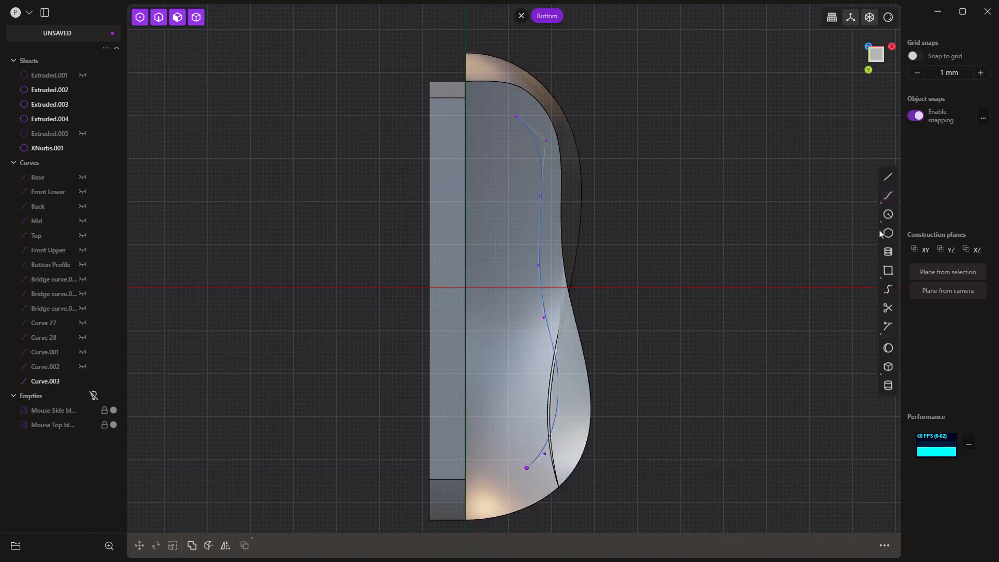
{"action": "left_click", "coordinate": [888, 288]}
{"action": "left_click", "coordinate": [528, 467]}
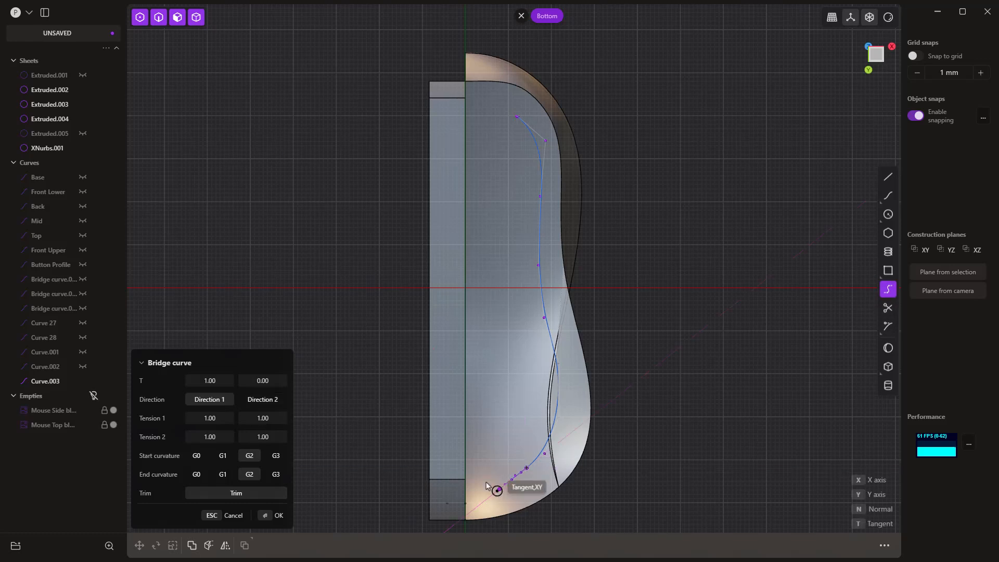
{"action": "scroll", "coordinate": [465, 477], "scroll_direction": "up", "scroll_amount": 4}
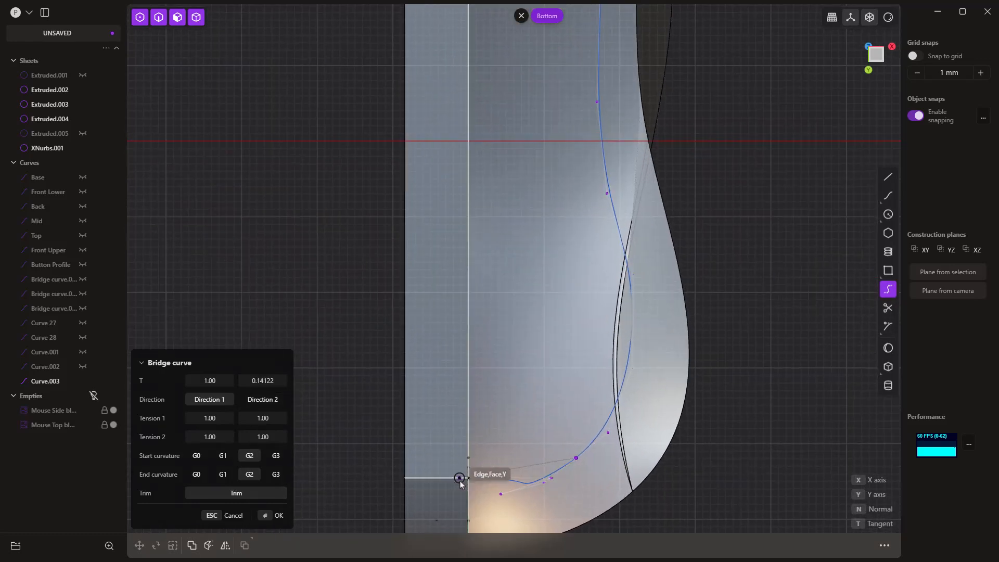
{"action": "left_click", "coordinate": [469, 479]}
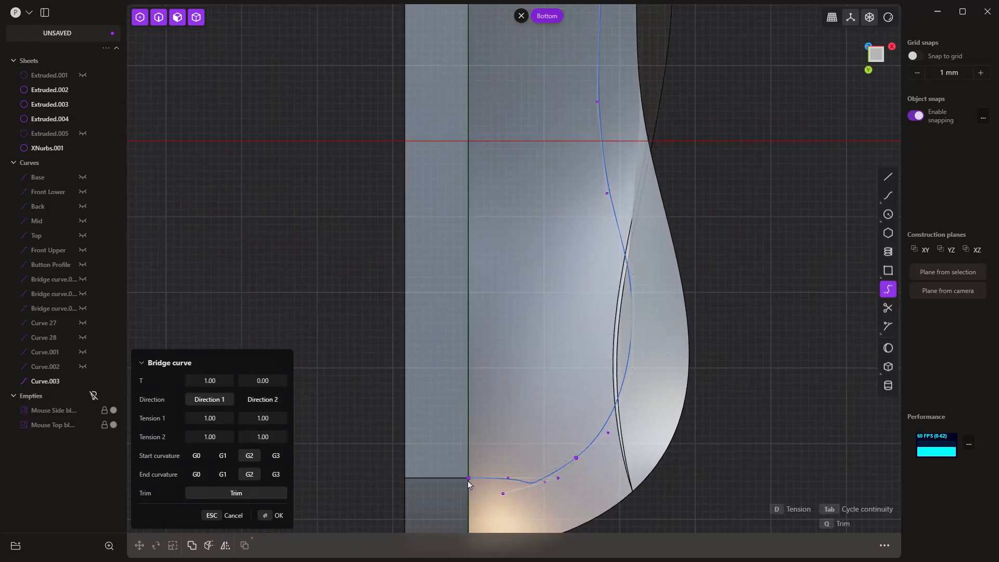
{"action": "left_click", "coordinate": [223, 456]}
{"action": "left_click", "coordinate": [222, 474]}
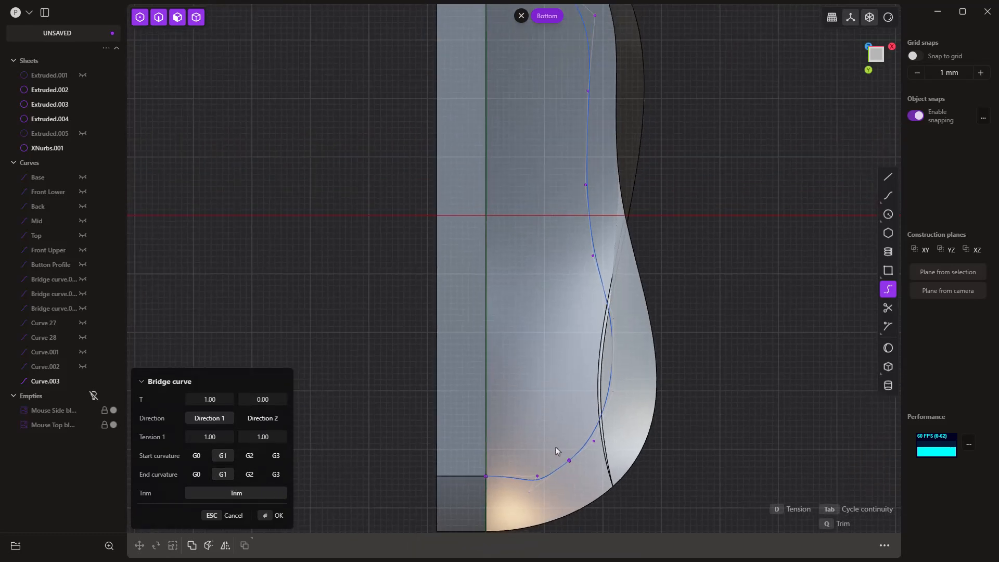
{"action": "middle_click_drag", "start_coordinate": [562, 444], "coordinate": [631, 428]}
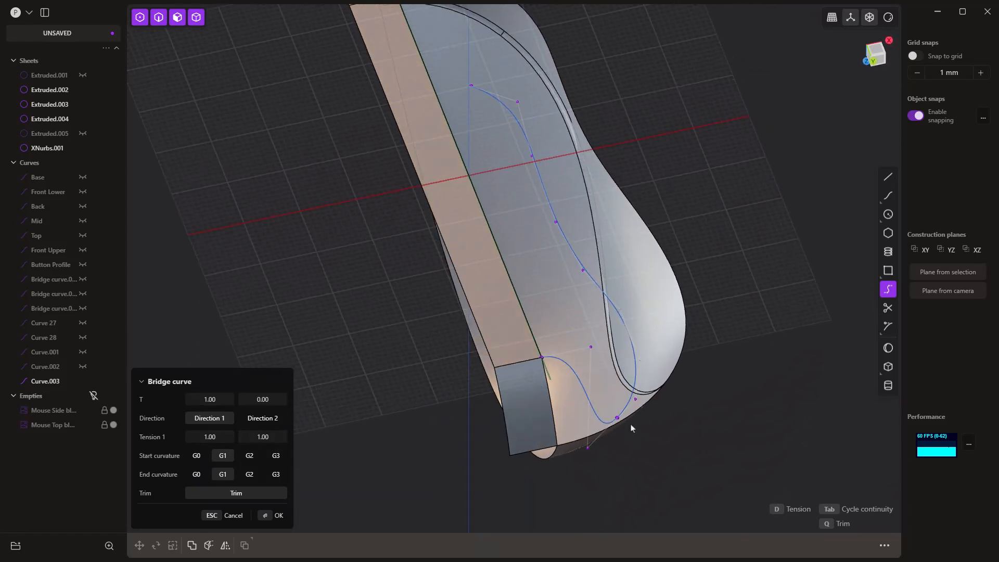
{"action": "middle_click_drag", "start_coordinate": [633, 340], "coordinate": [548, 384]}
{"action": "key", "text": "Escape"}
- Flatten the new spline onto the base plane by scaling its height to 0 about the midpoint of the base strip's inner edge
{"action": "left_click", "coordinate": [612, 314]}
{"action": "key", "text": "s"}
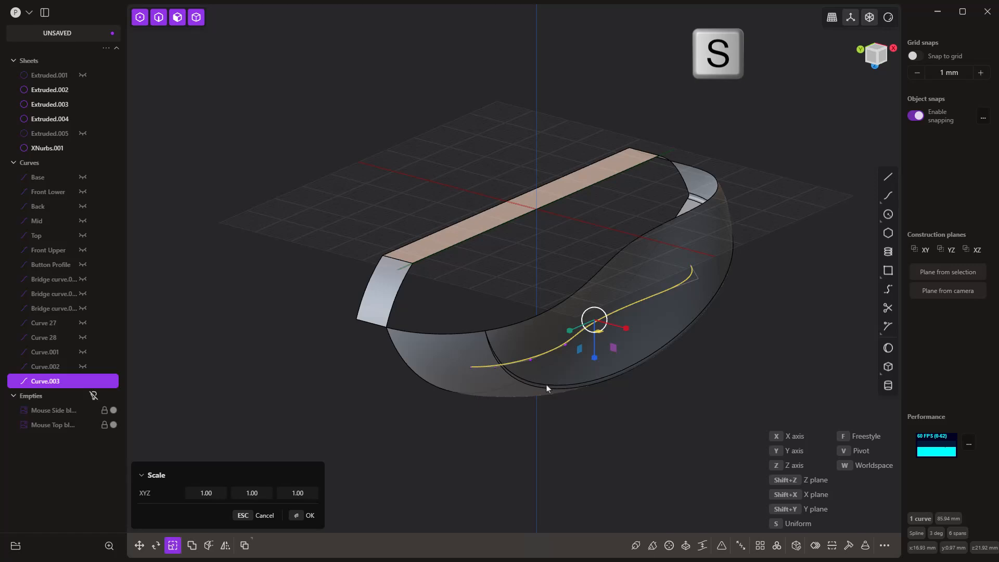
{"action": "key", "text": "v"}
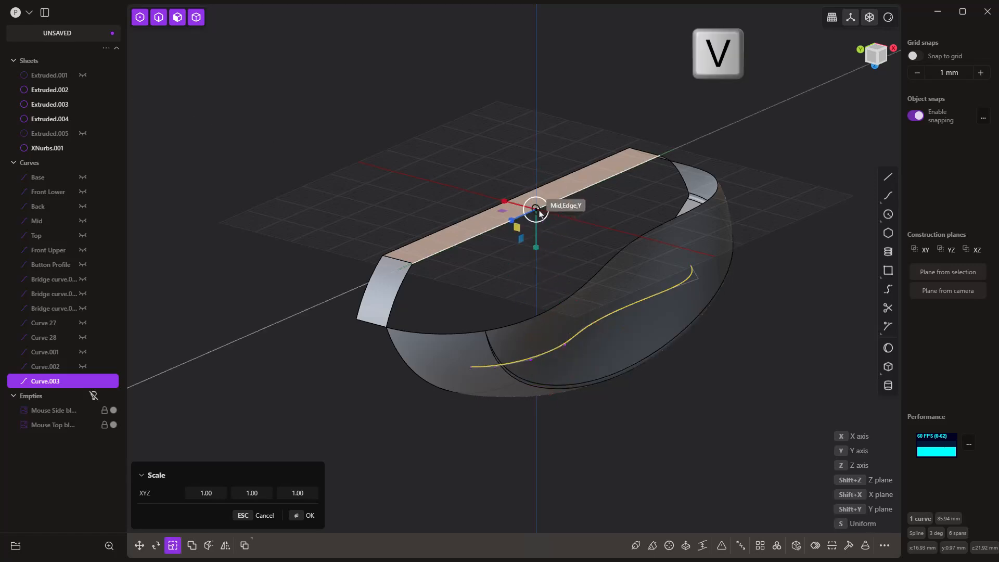
{"action": "left_click", "coordinate": [539, 210]}
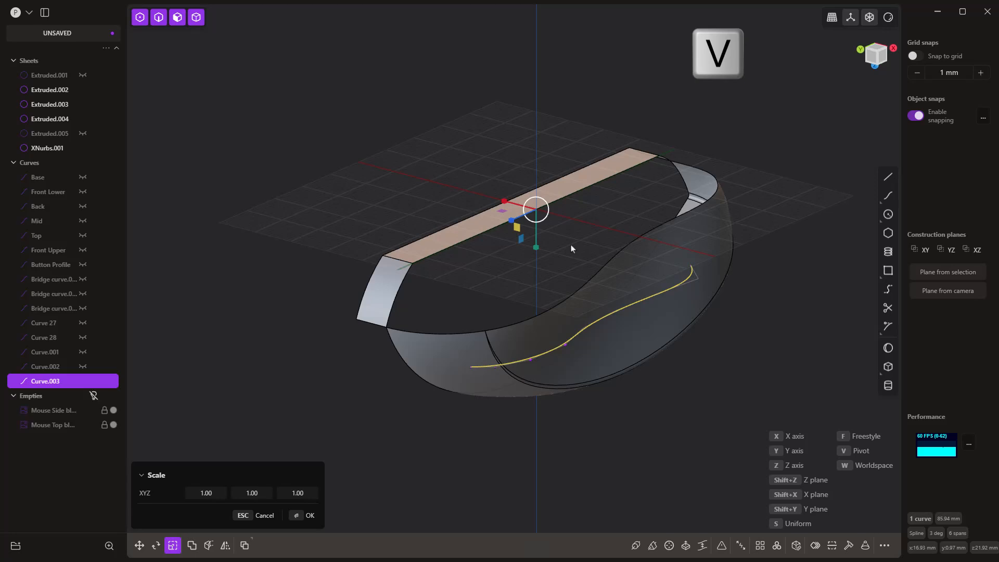
{"action": "key", "text": "y"}
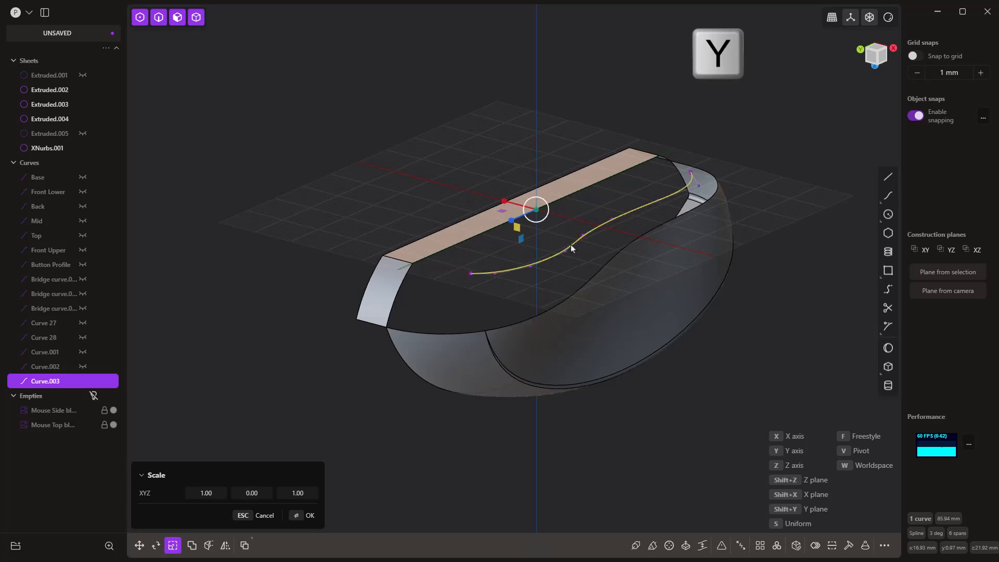
{"action": "left_click", "coordinate": [571, 248]}
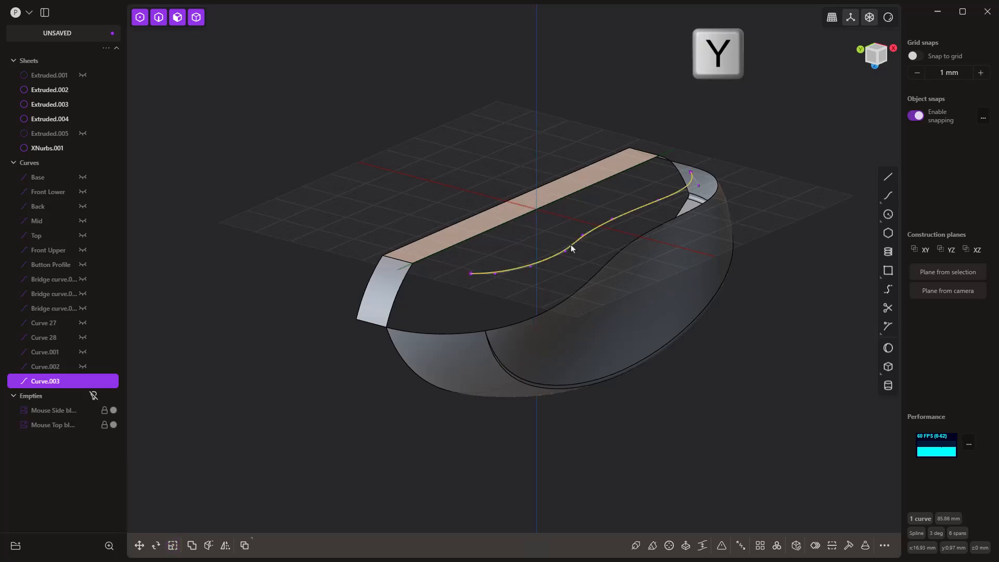
- Bridge the flattened spline's +Y end to the base strip's inner corner with G1 start and end curvature
{"action": "left_click", "coordinate": [888, 289]}
{"action": "scroll", "coordinate": [471, 276], "scroll_direction": "up", "scroll_amount": 2}
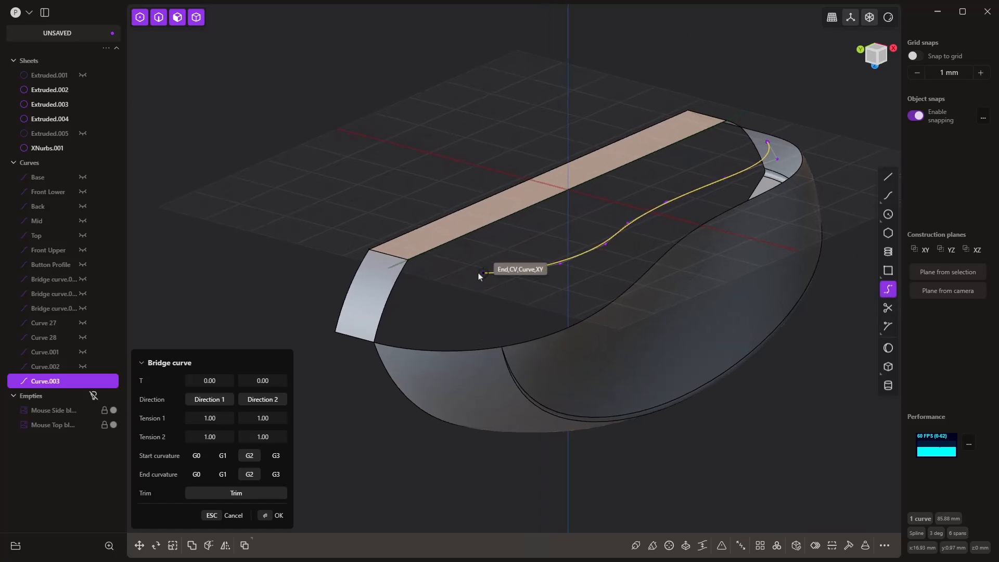
{"action": "left_click", "coordinate": [481, 273]}
{"action": "scroll", "coordinate": [395, 261], "scroll_direction": "up", "scroll_amount": 2}
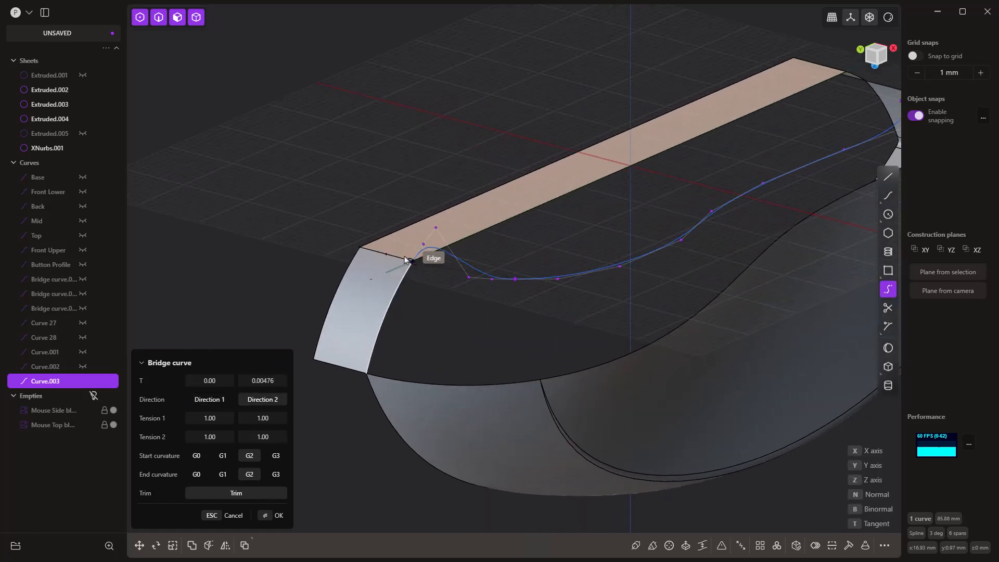
{"action": "left_click", "coordinate": [407, 260]}
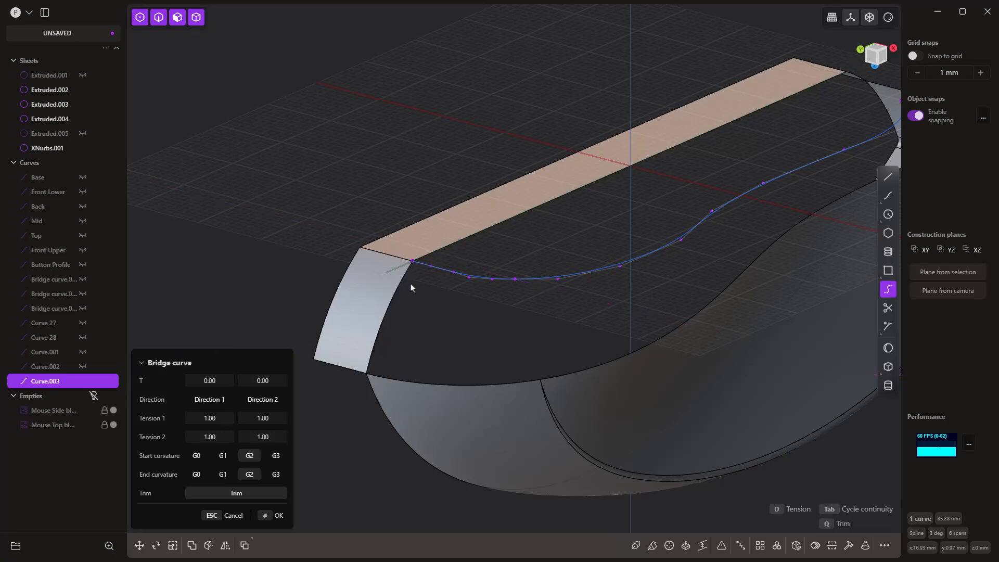
{"action": "left_click", "coordinate": [223, 455]}
{"action": "left_click", "coordinate": [223, 474]}
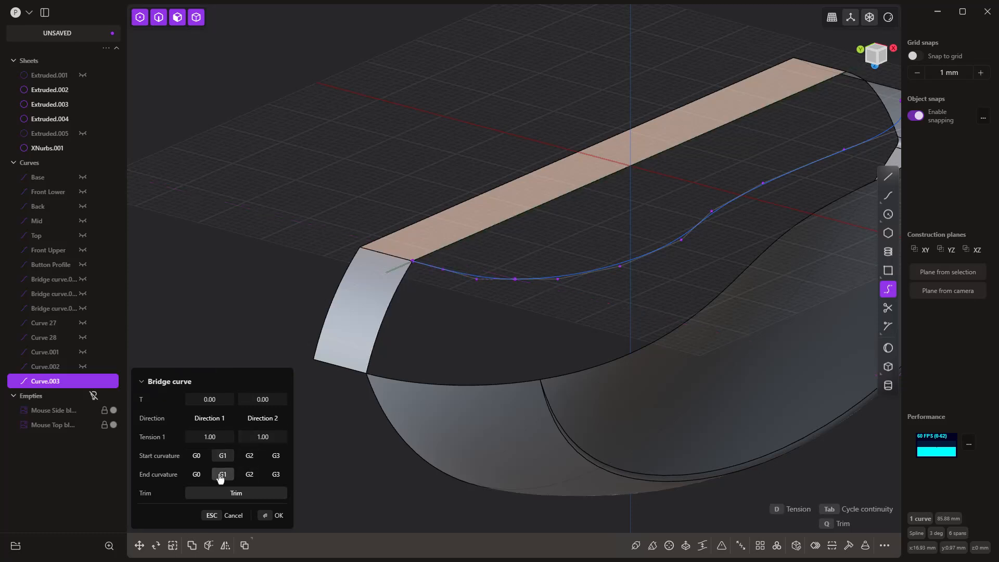
{"action": "key", "text": "Return"}
- Bridge the flattened spline's -Y end to the base strip's inner corner with G1 start and end curvature
{"action": "middle_click_drag", "start_coordinate": [259, 218], "coordinate": [591, 265]}
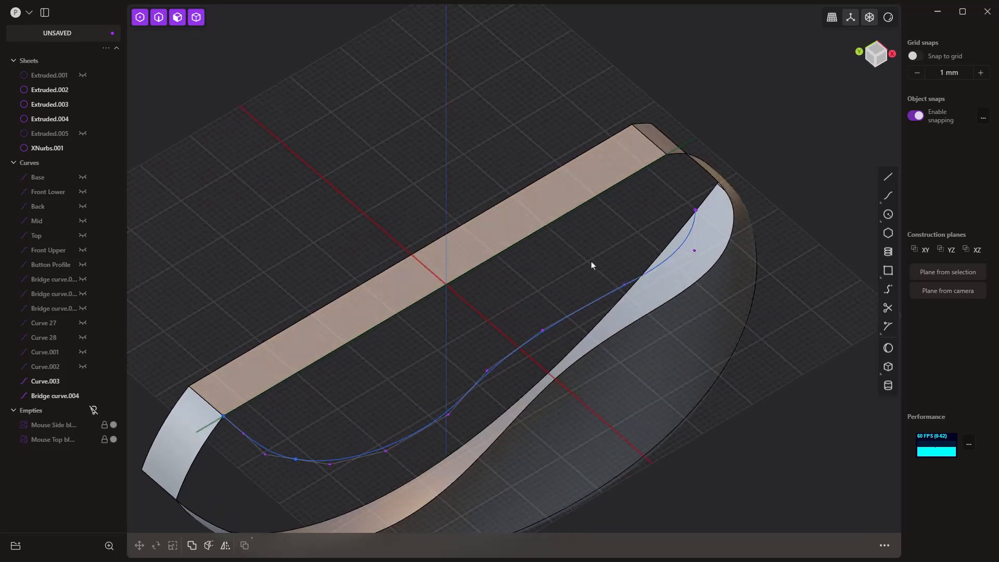
{"action": "left_click", "coordinate": [887, 289]}
{"action": "scroll", "coordinate": [709, 208], "scroll_direction": "up", "scroll_amount": 5}
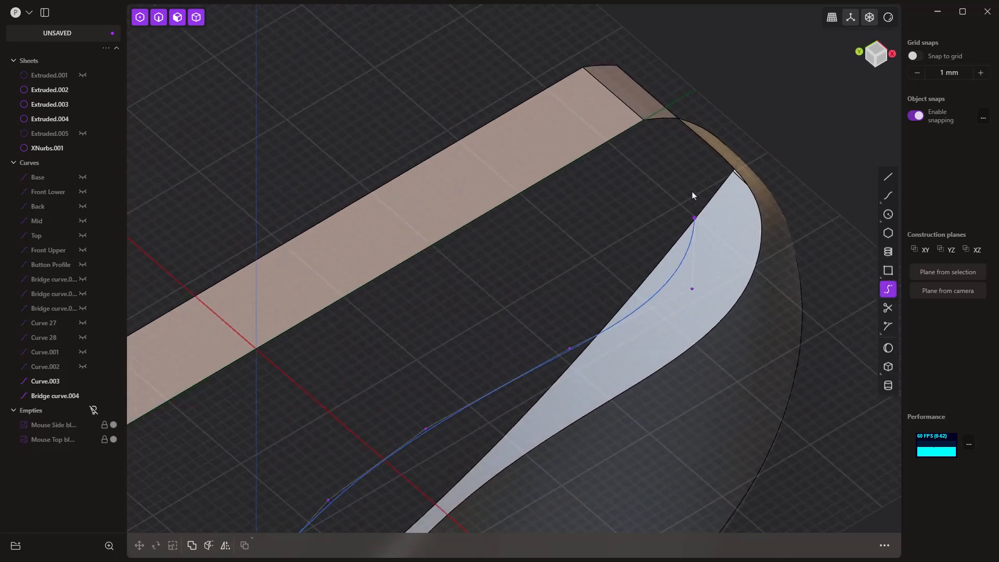
{"action": "middle_click_drag", "start_coordinate": [691, 196], "coordinate": [685, 196]}
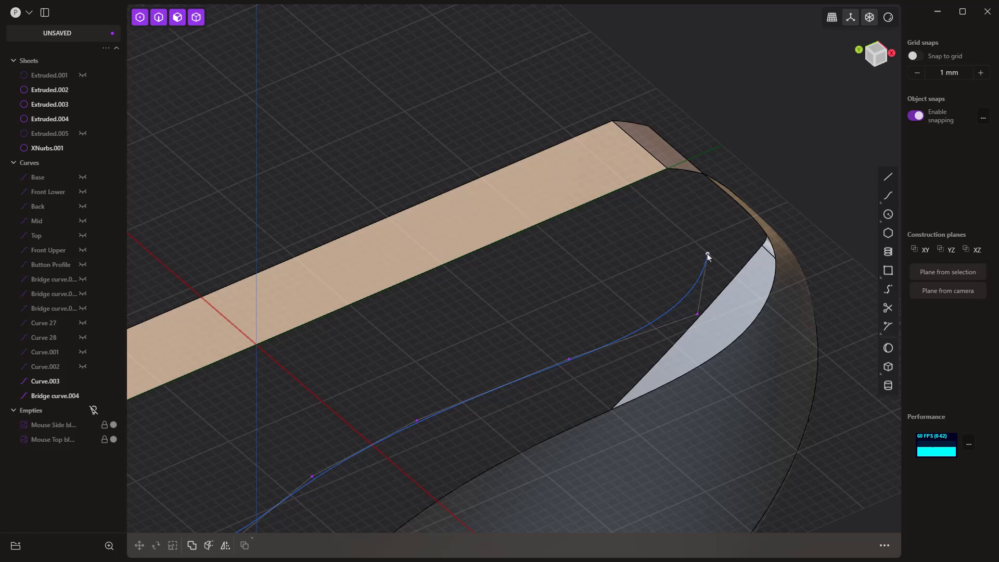
{"action": "left_click", "coordinate": [708, 254]}
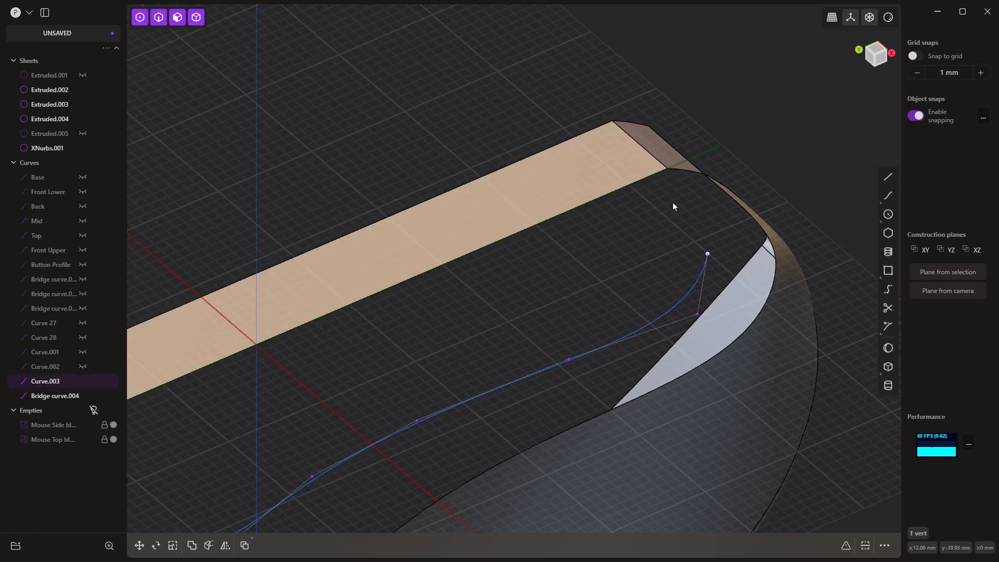
{"action": "middle_click_drag", "start_coordinate": [684, 219], "coordinate": [687, 232]}
{"action": "left_click", "coordinate": [857, 294]}
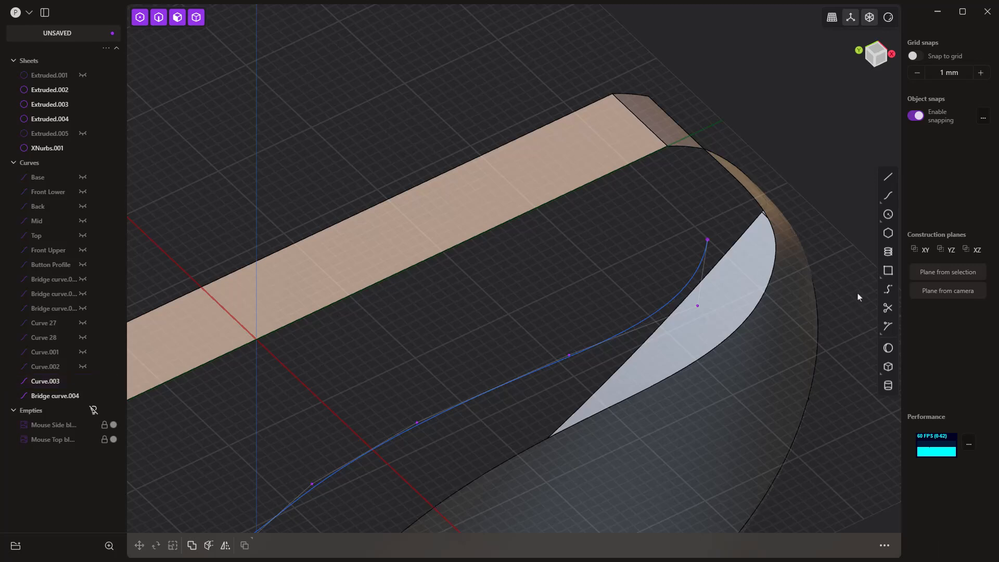
{"action": "left_click", "coordinate": [888, 289]}
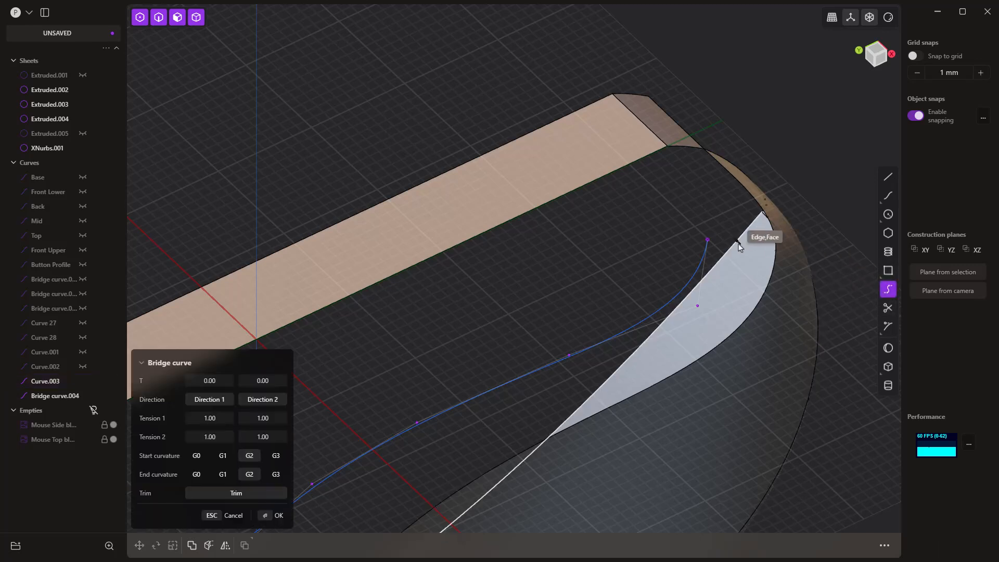
{"action": "left_click", "coordinate": [704, 242]}
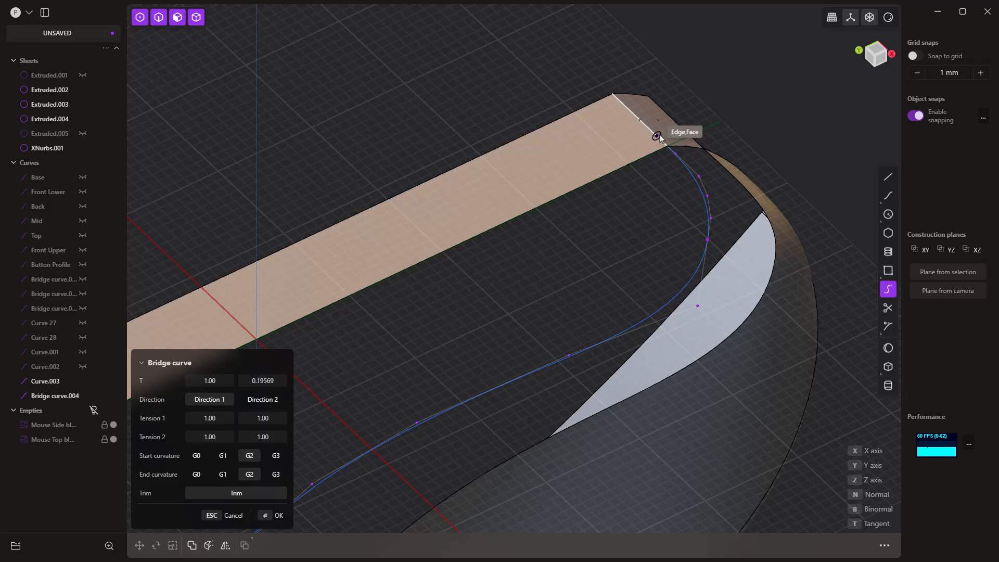
{"action": "left_click", "coordinate": [667, 146]}
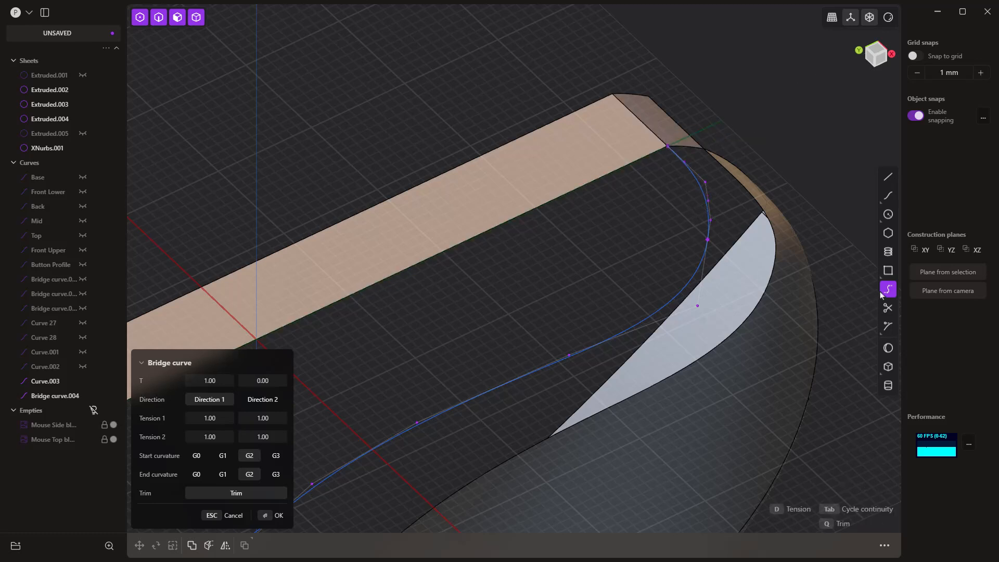
{"action": "left_click", "coordinate": [223, 456]}
{"action": "left_click", "coordinate": [228, 475]}
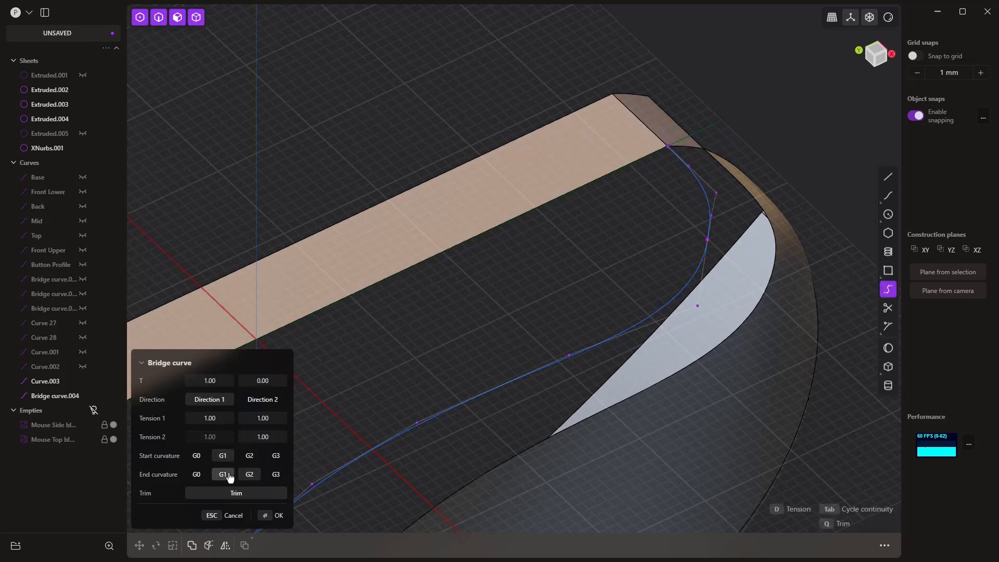
{"action": "key", "text": "Return"}
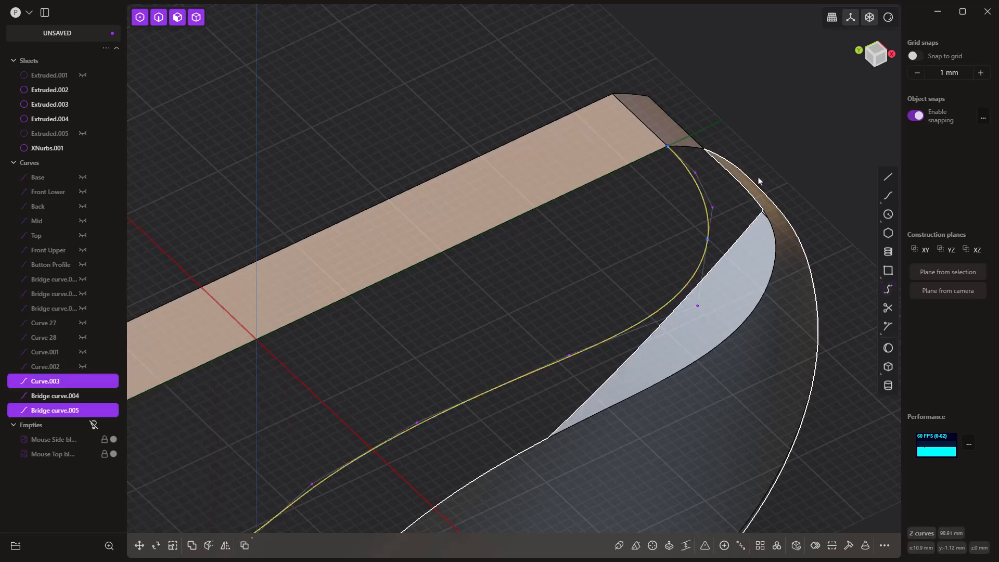
- Join the flattened spline and its two end bridge curves into a single outline curve
{"action": "scroll", "coordinate": [758, 181], "scroll_direction": "down", "scroll_amount": 5}
{"action": "left_click", "coordinate": [265, 425]}
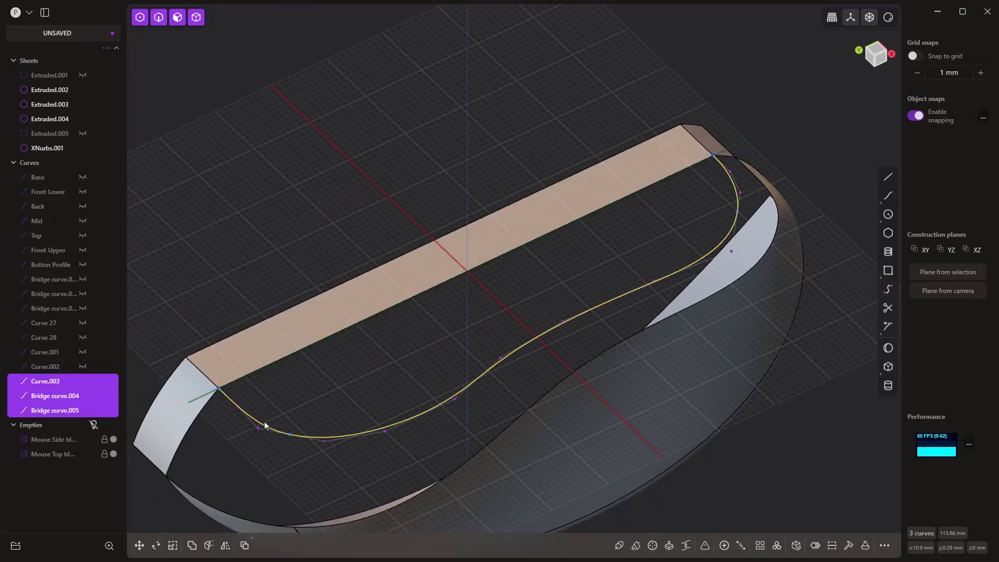
{"action": "key", "text": "j"}
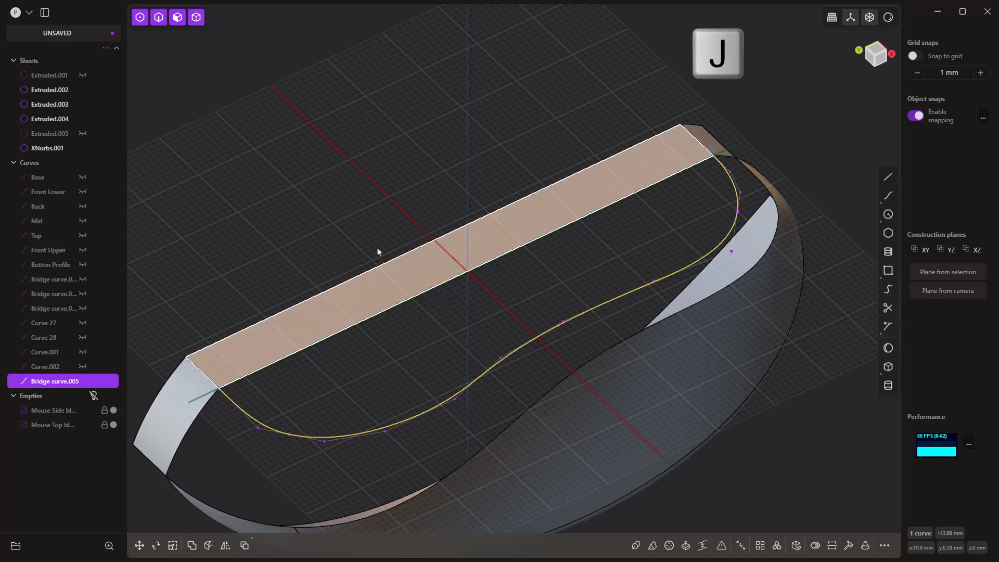
- Patch the flat area between the base strip's inner edge and the joined outline curve
{"action": "middle_click_drag", "start_coordinate": [434, 176], "coordinate": [430, 218]}
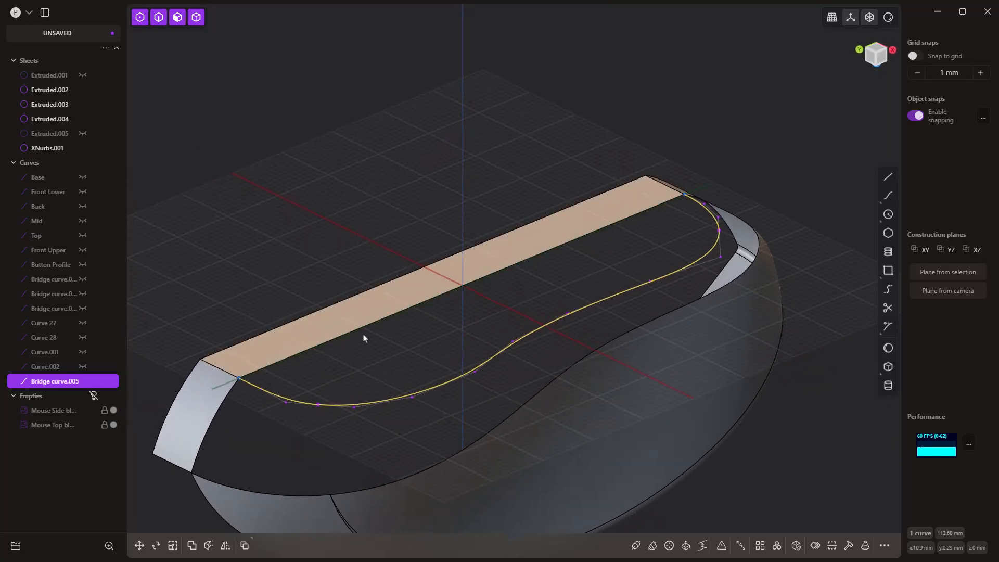
{"action": "key", "text": "2"}
{"action": "left_click", "coordinate": [361, 330], "text": "shift"}
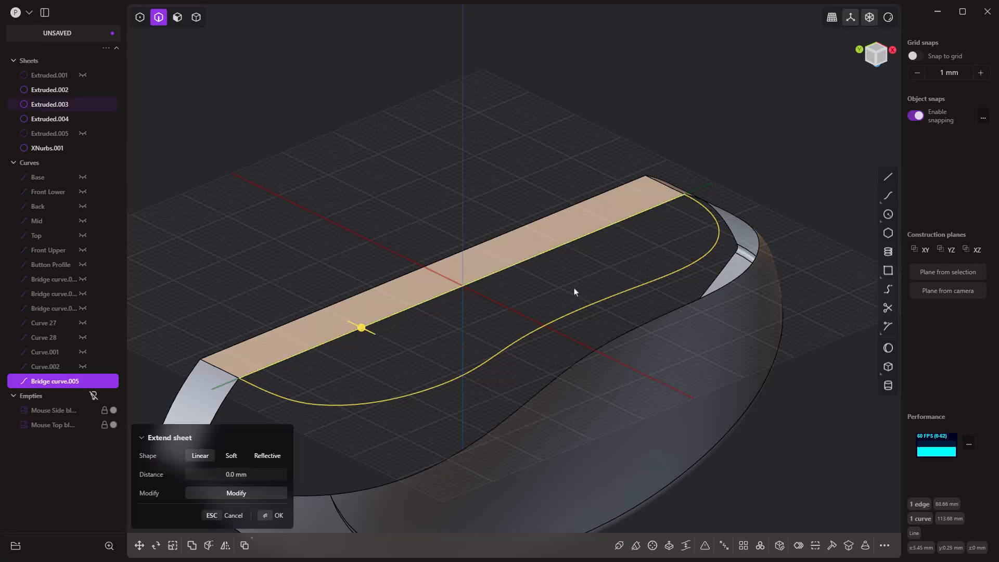
{"action": "right_click", "coordinate": [576, 286]}
{"action": "type", "text": "pat"}
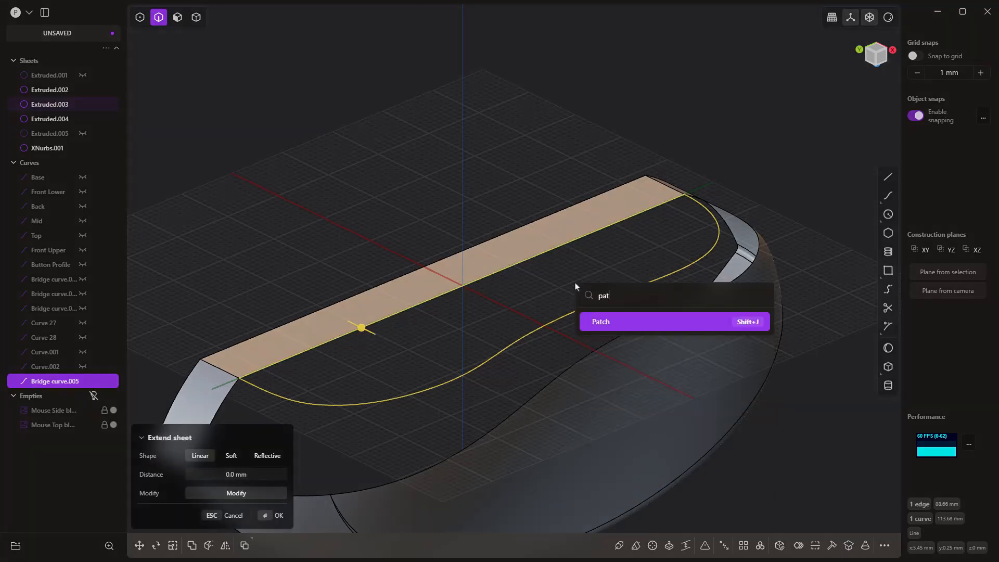
{"action": "key", "text": "Return"}
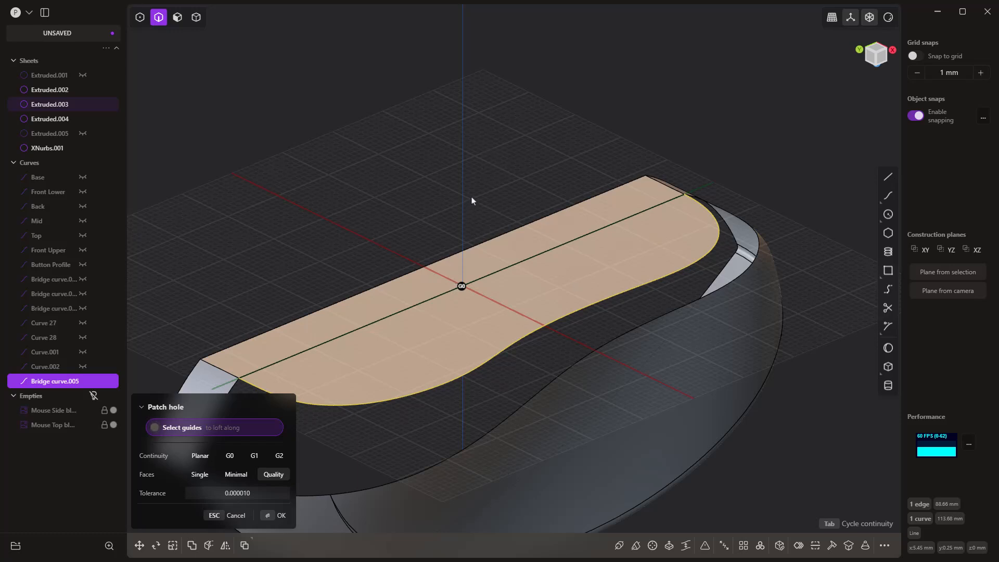
{"action": "key", "text": "Return"}
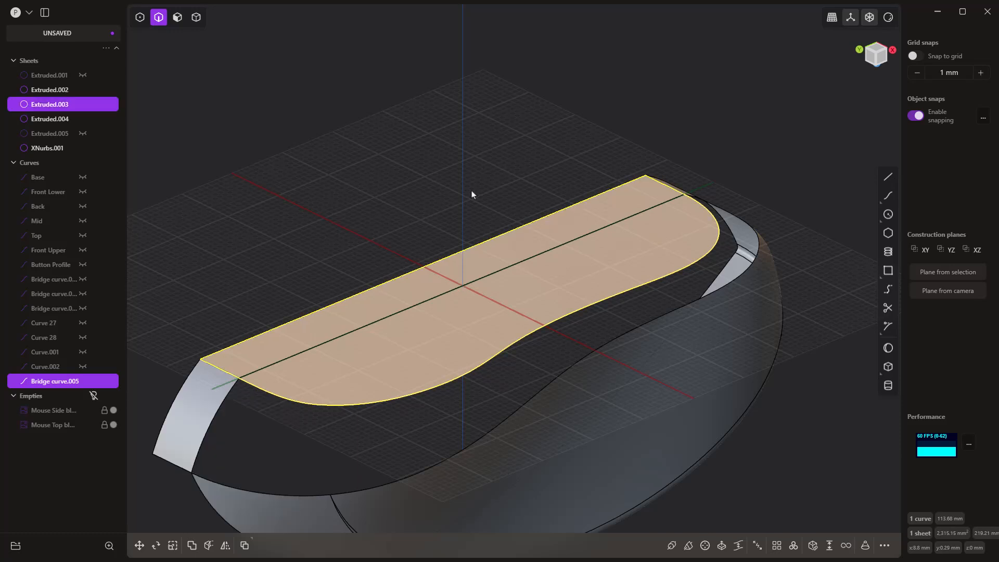
- Try deleting the original strip face from the patched base sheet
{"action": "key", "text": "5"}
{"action": "left_click", "coordinate": [392, 232]}
{"action": "left_click", "coordinate": [387, 309]}
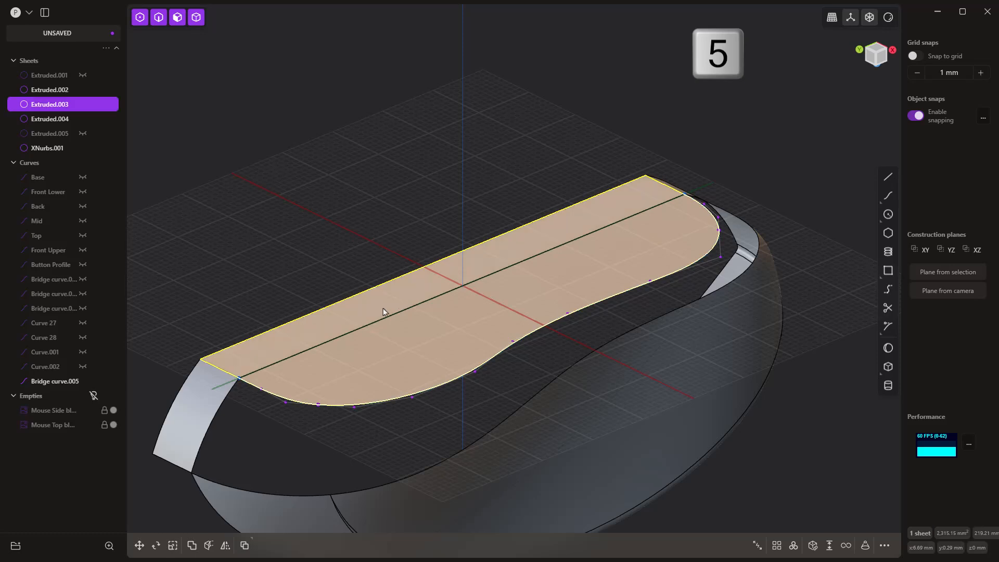
{"action": "left_click", "coordinate": [437, 289]}
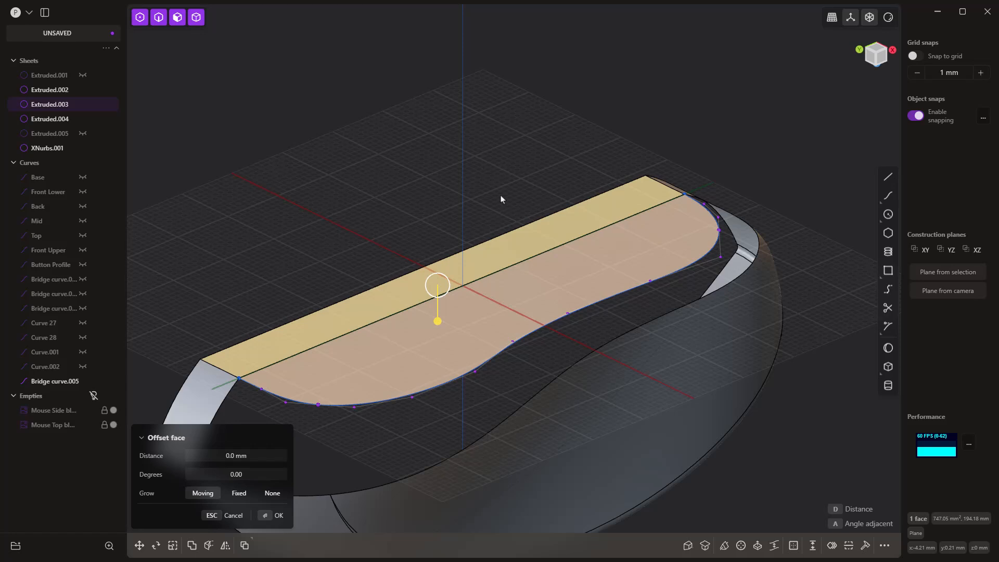
{"action": "key", "text": "Delete"}
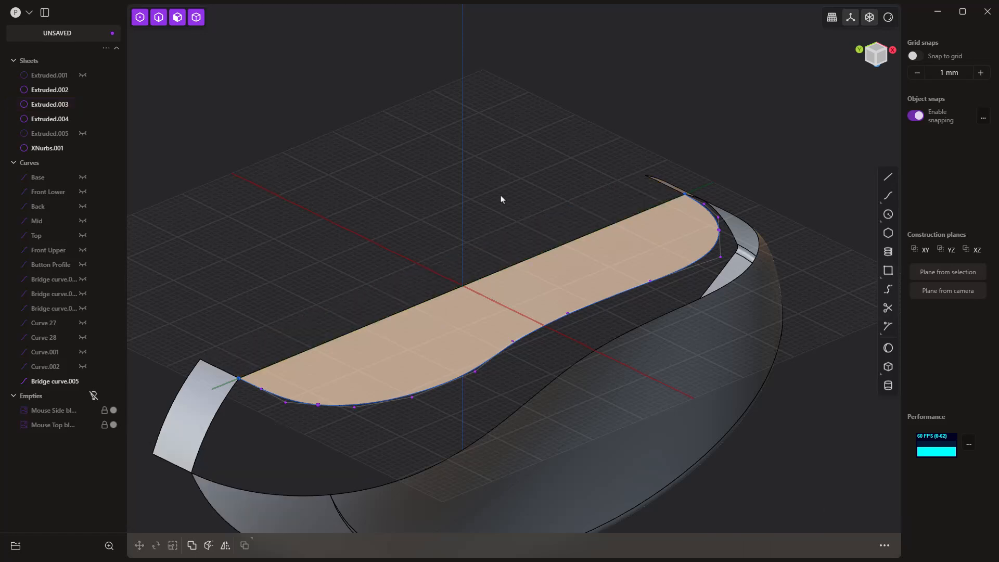
{"action": "key", "text": "shift+Delete"}
{"action": "key", "text": "ctrl+z"}
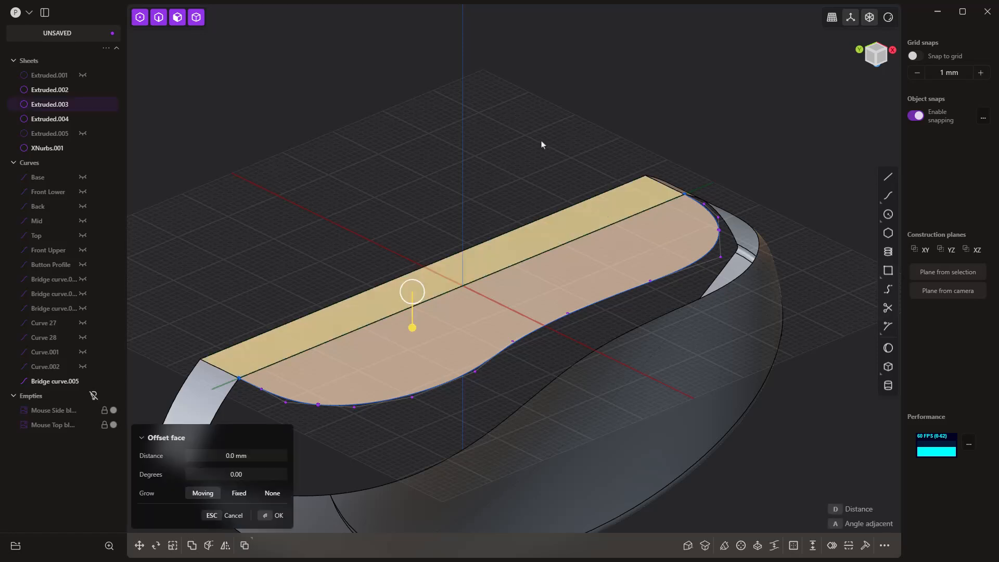
- Unjoin the original strip face from the base sheet and hide it together with the outline curve
{"action": "key", "text": "alt+j"}
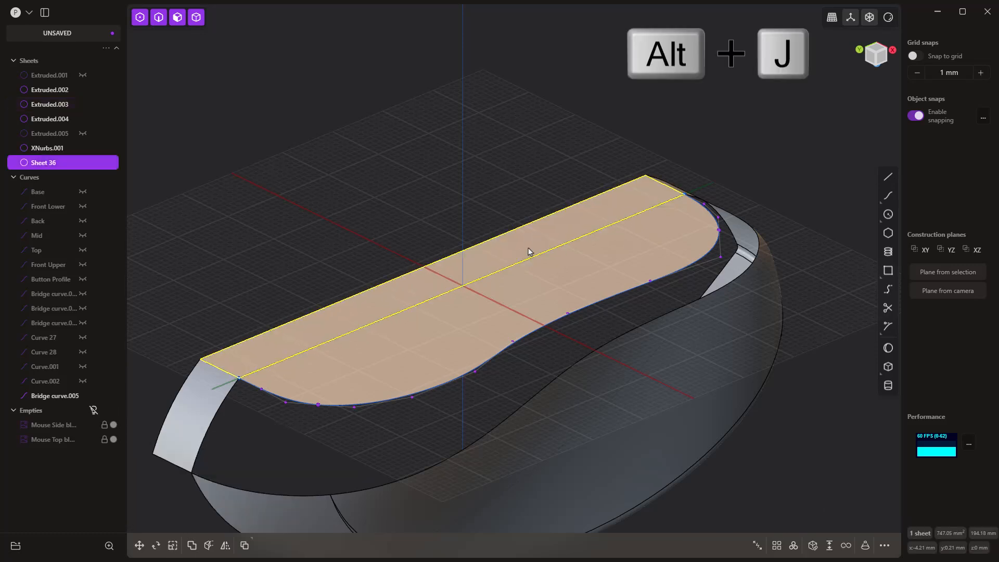
{"action": "left_click", "coordinate": [470, 207]}
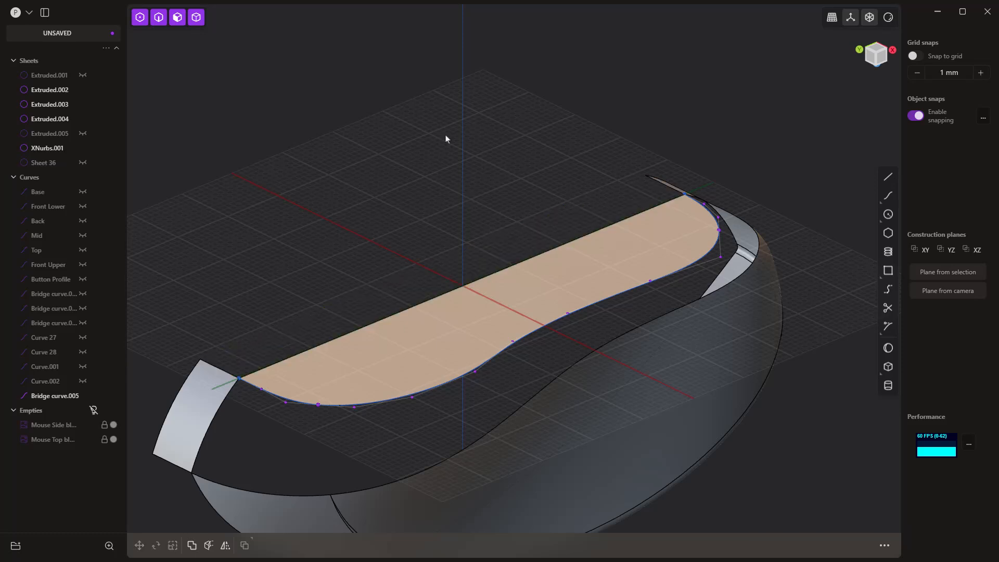
{"action": "left_click", "coordinate": [699, 262]}
{"action": "key", "text": "h"}
- Start a loft between the flat base's curved outline edges and the lower edges of the mouse body
{"action": "scroll", "coordinate": [609, 233], "scroll_direction": "down", "scroll_amount": 4}
{"action": "middle_click_drag", "start_coordinate": [587, 300], "coordinate": [640, 241]}
{"action": "key", "text": "2"}
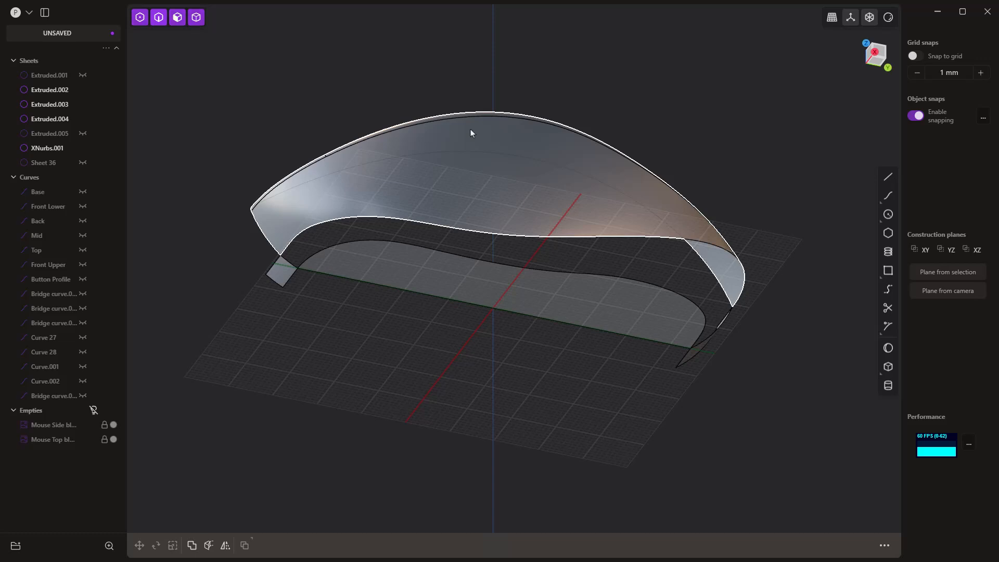
{"action": "left_click", "coordinate": [326, 247]}
{"action": "key", "text": "g"}
{"action": "left_click", "coordinate": [364, 240]}
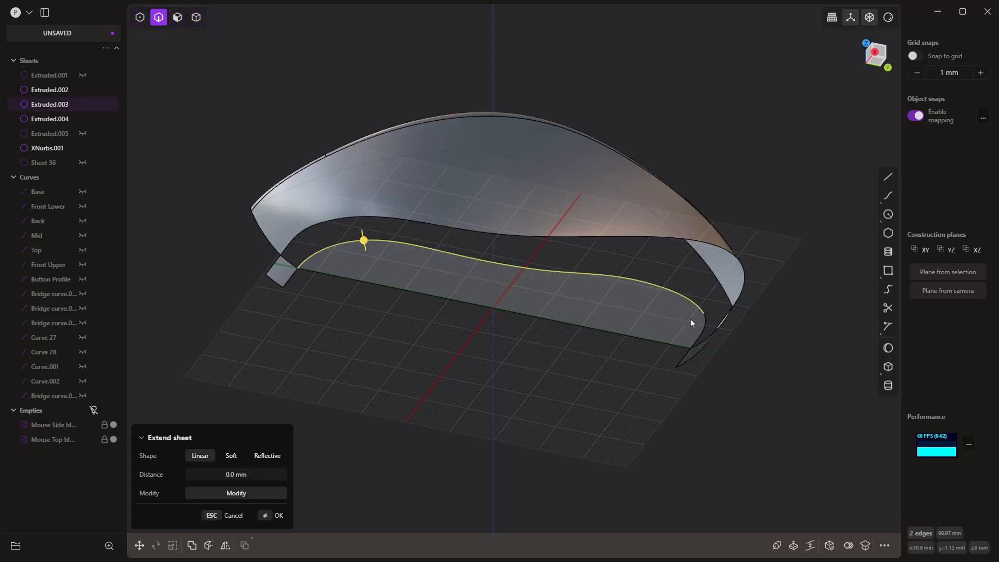
{"action": "left_click", "coordinate": [705, 319]}
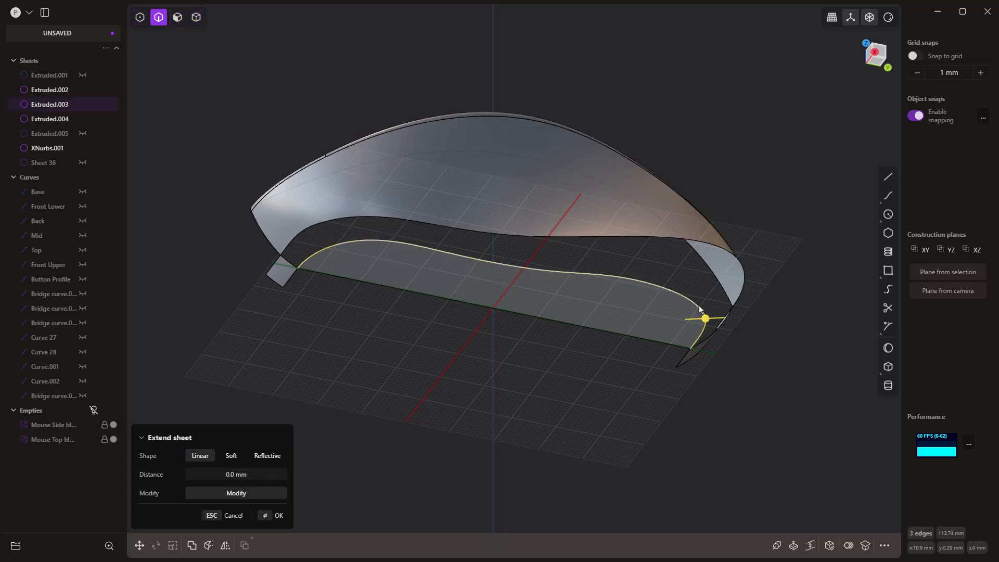
{"action": "left_click", "coordinate": [743, 276]}
{"action": "left_click", "coordinate": [720, 247]}
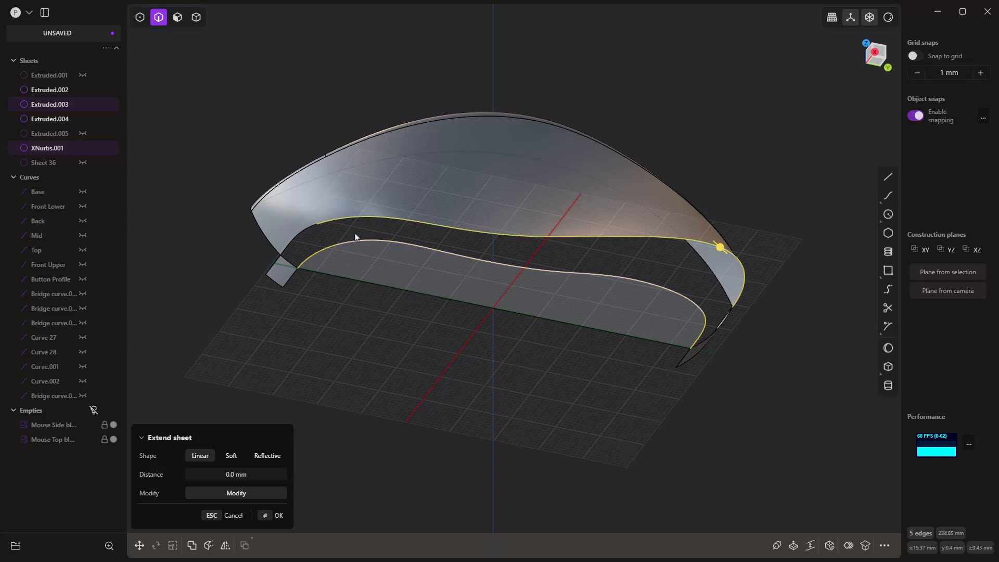
{"action": "left_click", "coordinate": [308, 231]}
{"action": "key", "text": "l"}
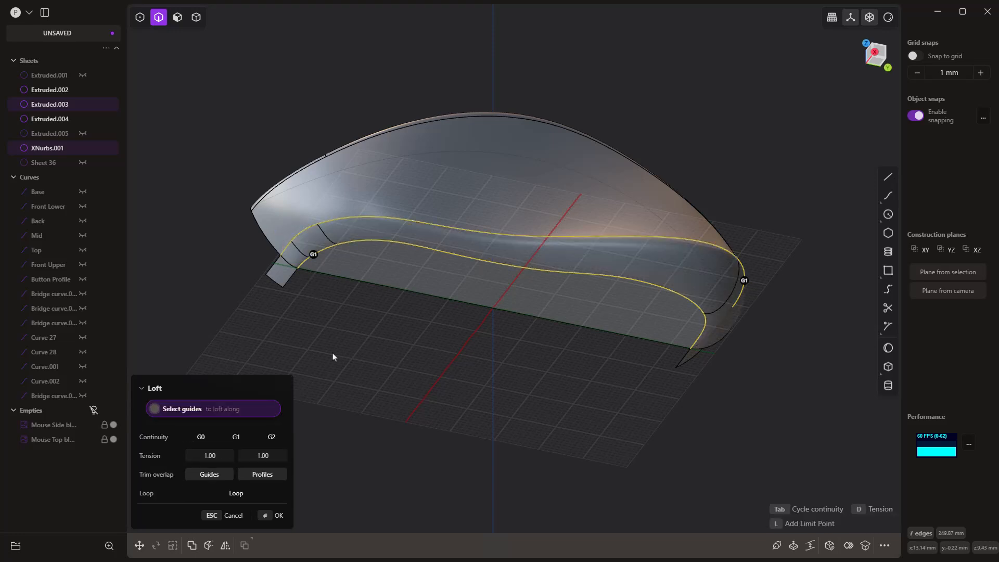
{"action": "key", "text": "l"}
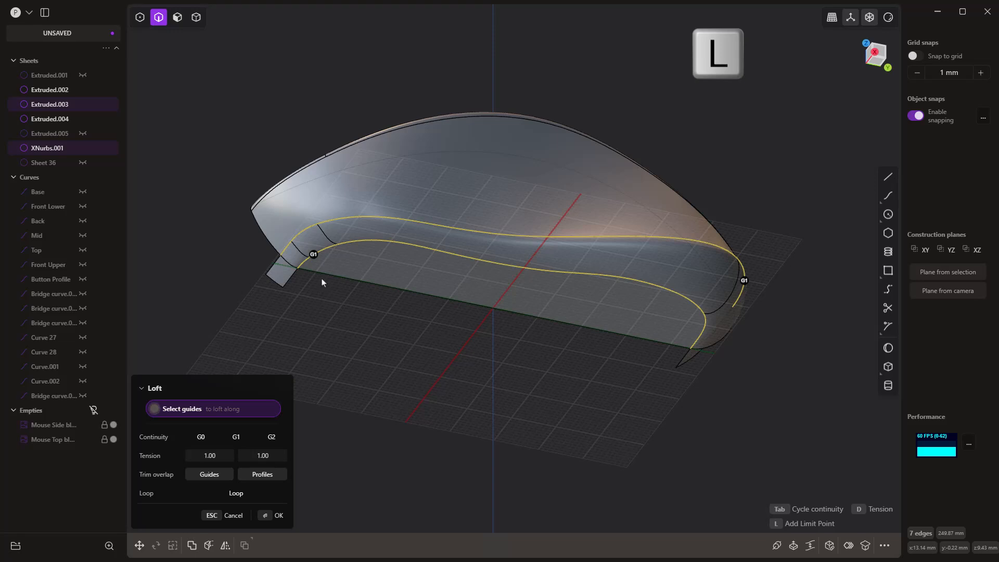
- Add the inner edges of the two end strips as guides for the loft
{"action": "left_click", "coordinate": [290, 262]}
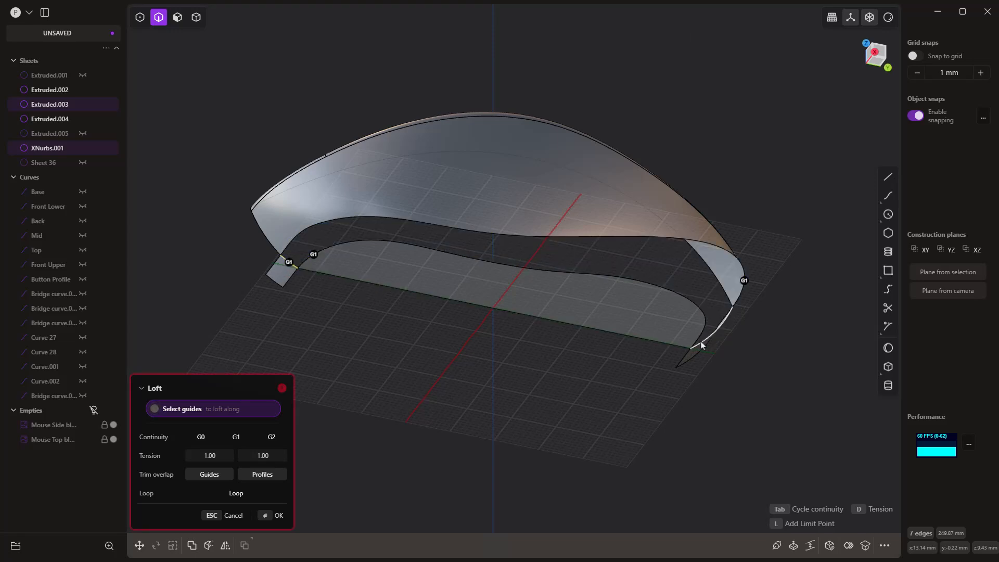
{"action": "middle_click_drag", "start_coordinate": [715, 339], "coordinate": [716, 321]}
{"action": "left_click", "coordinate": [732, 312]}
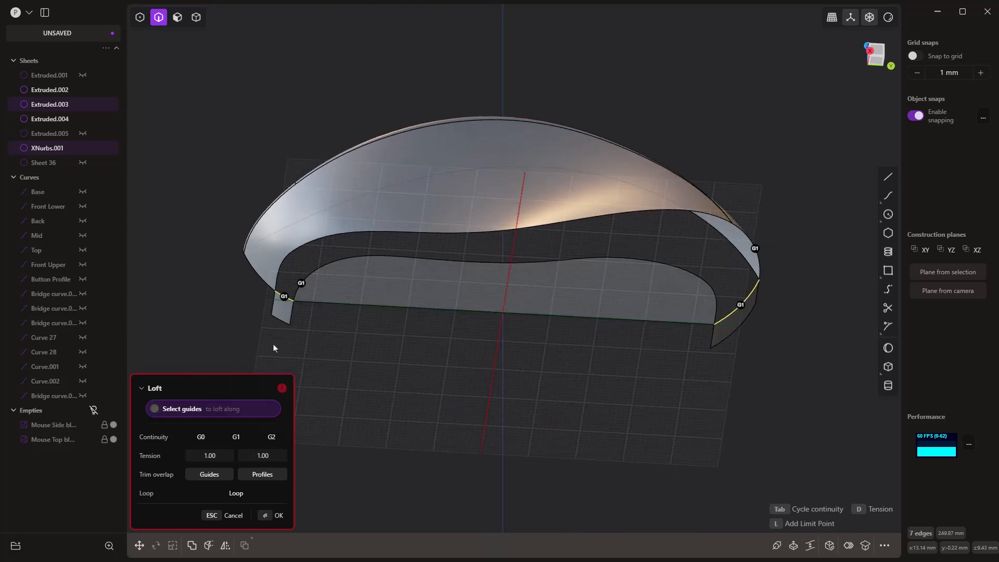
{"action": "middle_click_drag", "start_coordinate": [295, 312], "coordinate": [307, 292]}
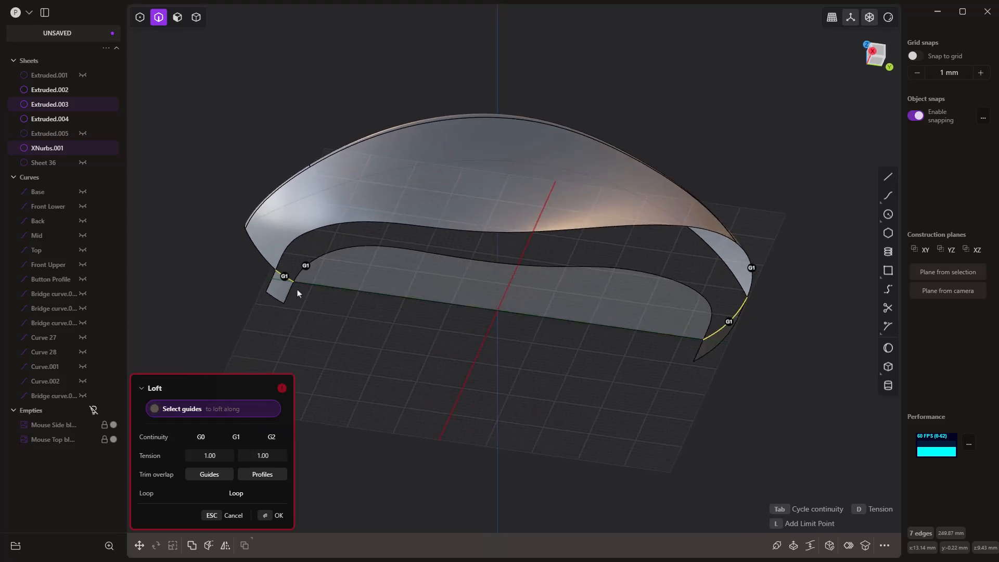
- Set the continuity of both loft profiles to G0
{"action": "key", "text": "Tab"}
{"action": "key", "text": "Tab"}
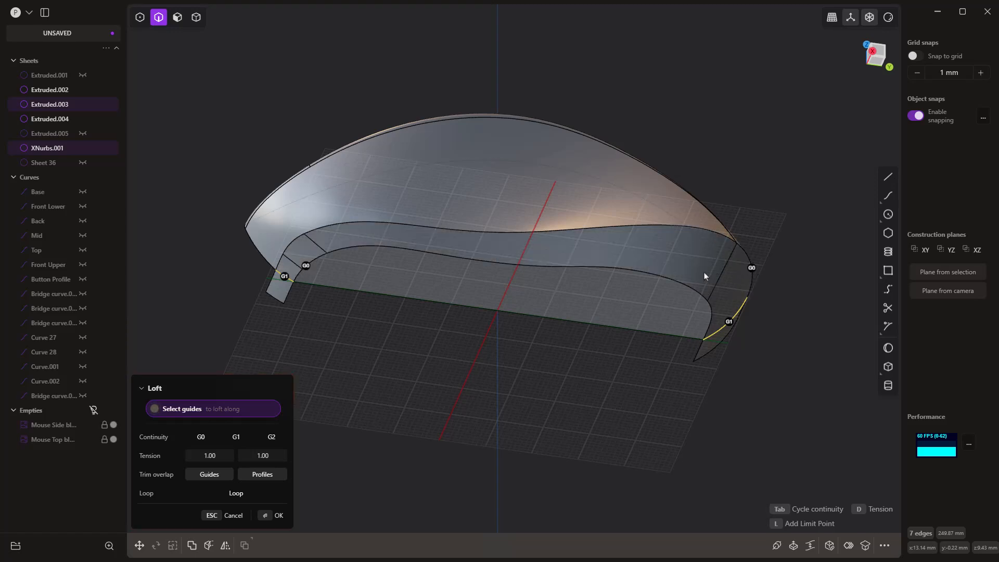
{"action": "middle_click_drag", "start_coordinate": [704, 276], "coordinate": [658, 288]}
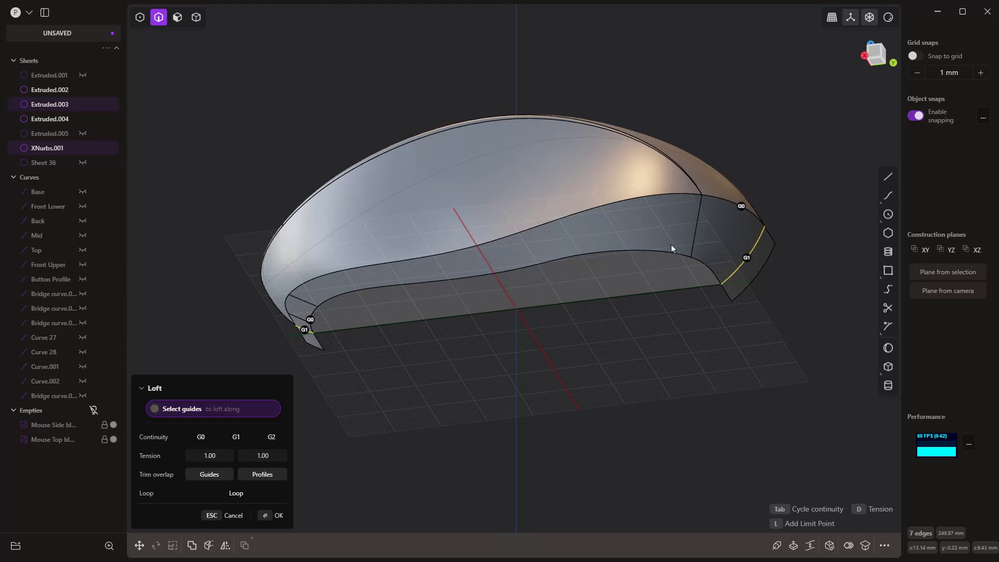
{"action": "middle_click_drag", "start_coordinate": [676, 255], "coordinate": [567, 255]}
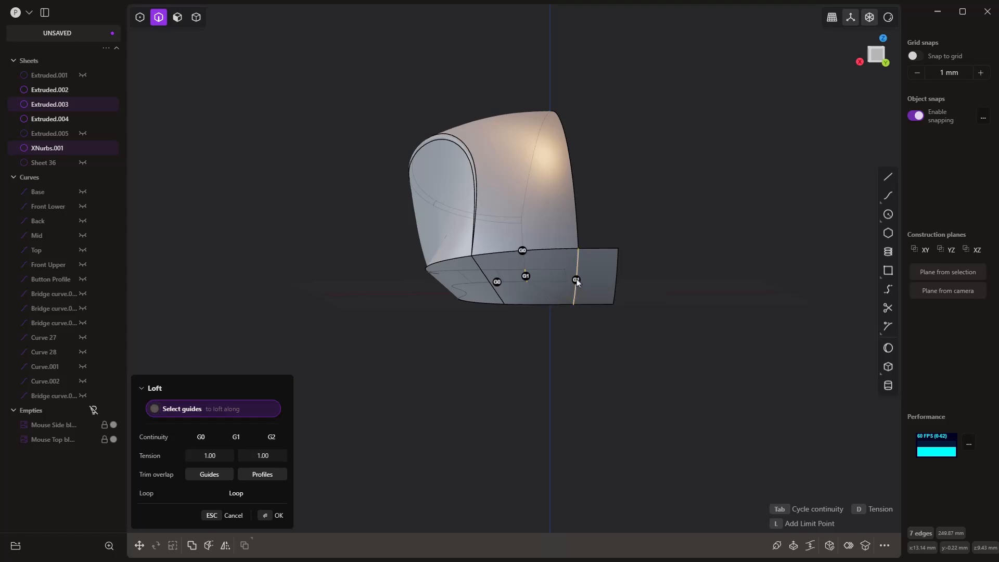
- Check the lofted side wall from several angles and cancel the loft
{"action": "middle_click_drag", "start_coordinate": [490, 312], "coordinate": [582, 269]}
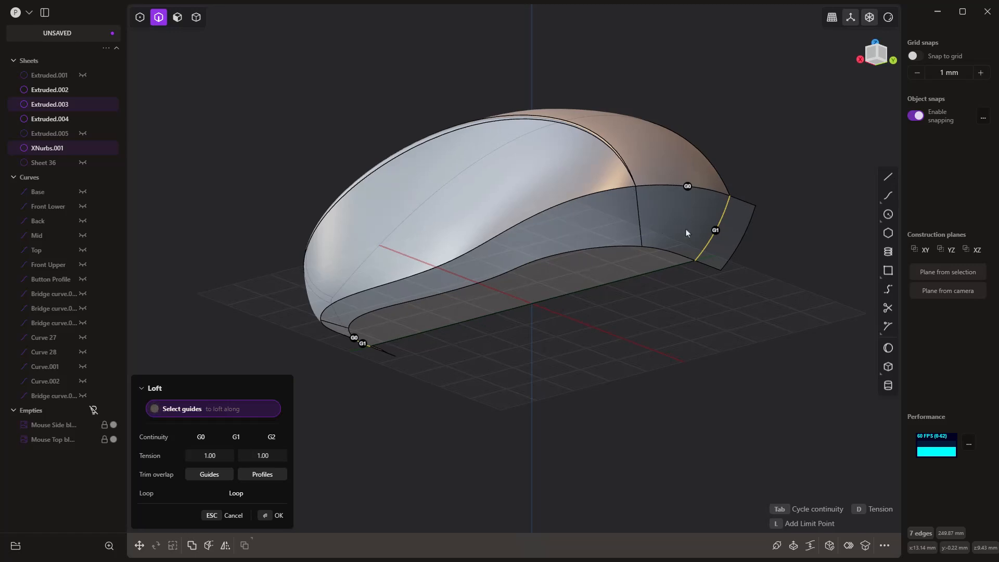
{"action": "middle_click_drag", "start_coordinate": [685, 229], "coordinate": [638, 230]}
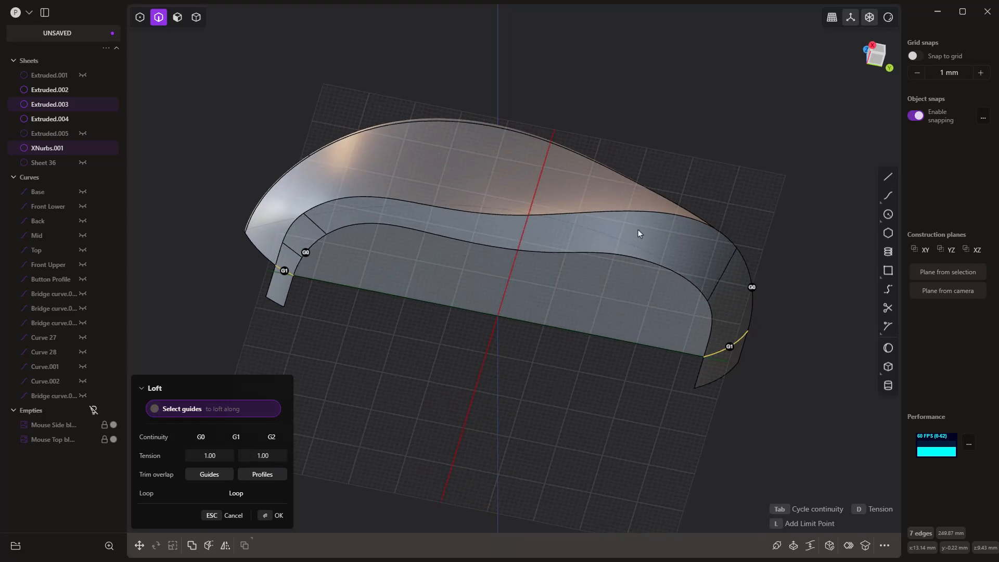
{"action": "key", "text": "Escape"}
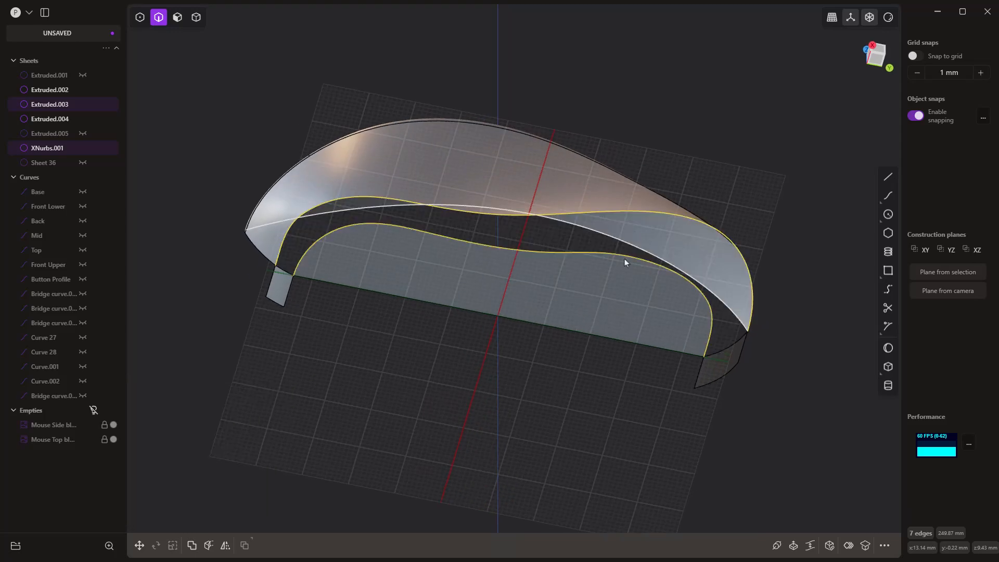
- Add the inner edges of both end strips to the selected base and body edges and start an XNurbs surface
{"action": "left_click", "coordinate": [284, 273], "text": "shift"}
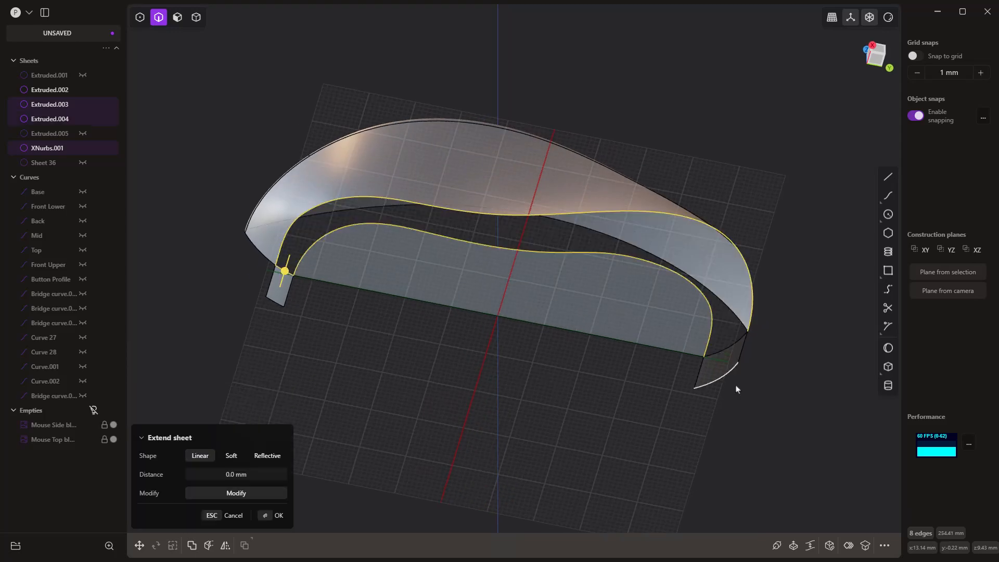
{"action": "left_click", "coordinate": [731, 349], "text": "shift"}
{"action": "type", "text": "f"}
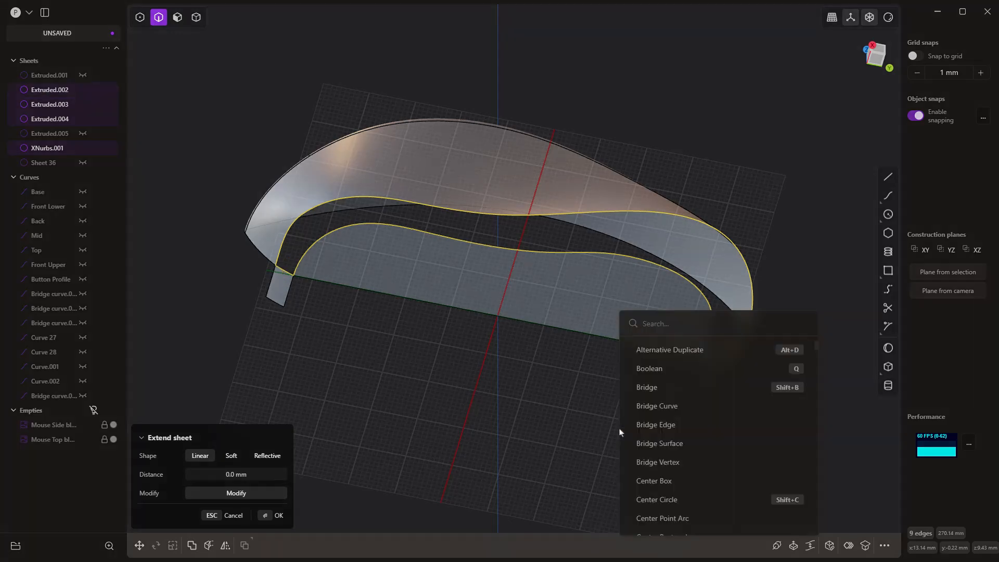
{"action": "type", "text": "xnu"}
{"action": "key", "text": "Return"}
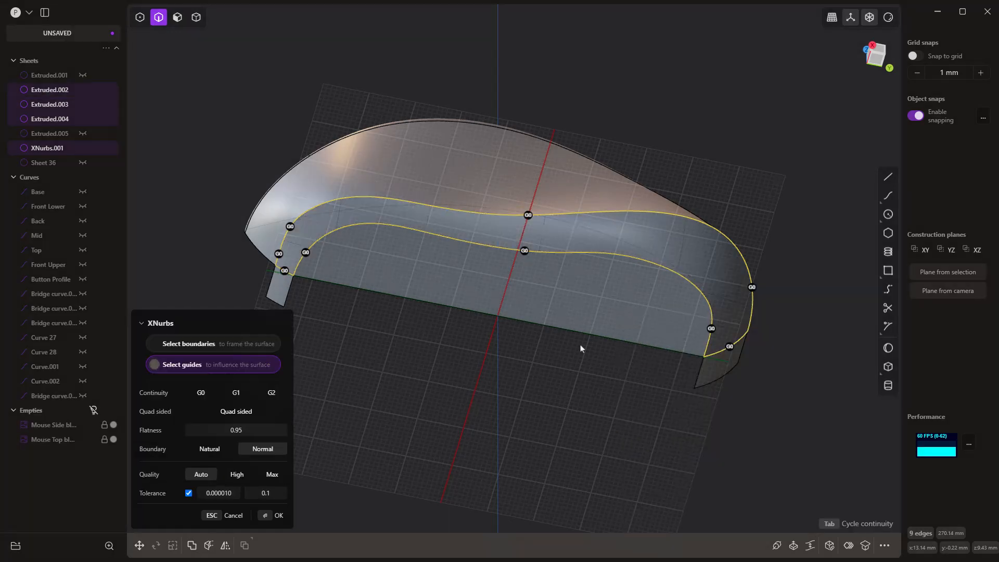
- Set the XNurbs continuity to G1 on the boundary edges shared with the two end strips
{"action": "middle_click_drag", "start_coordinate": [581, 348], "coordinate": [476, 388]}
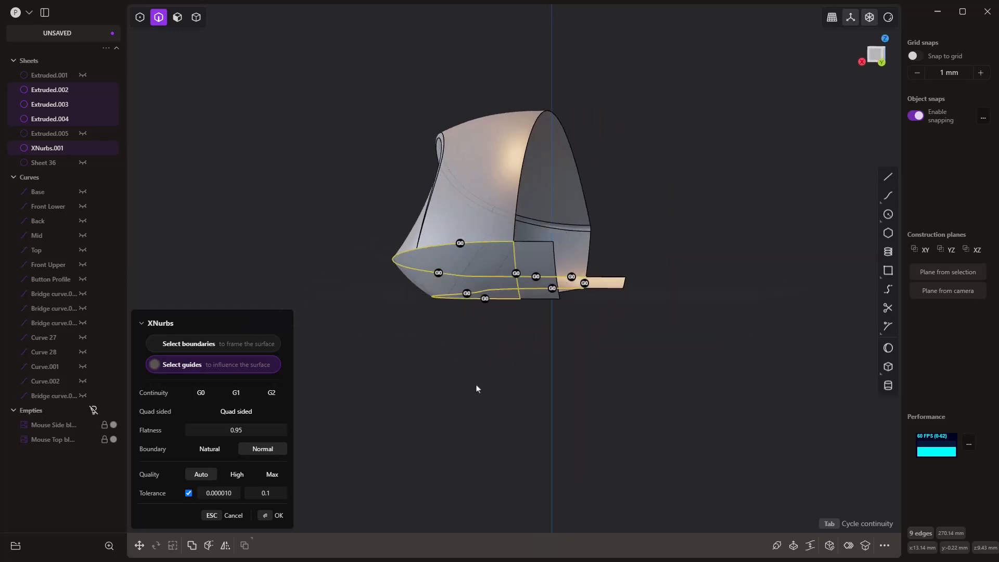
{"action": "scroll", "coordinate": [429, 283], "scroll_direction": "up", "scroll_amount": 10}
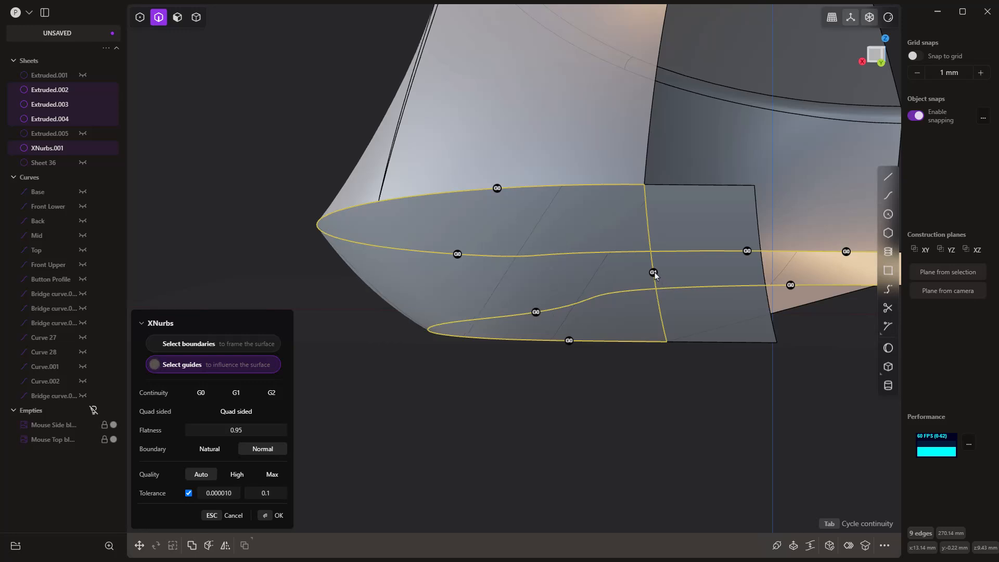
{"action": "middle_click_drag", "start_coordinate": [846, 259], "coordinate": [662, 270], "text": "shift"}
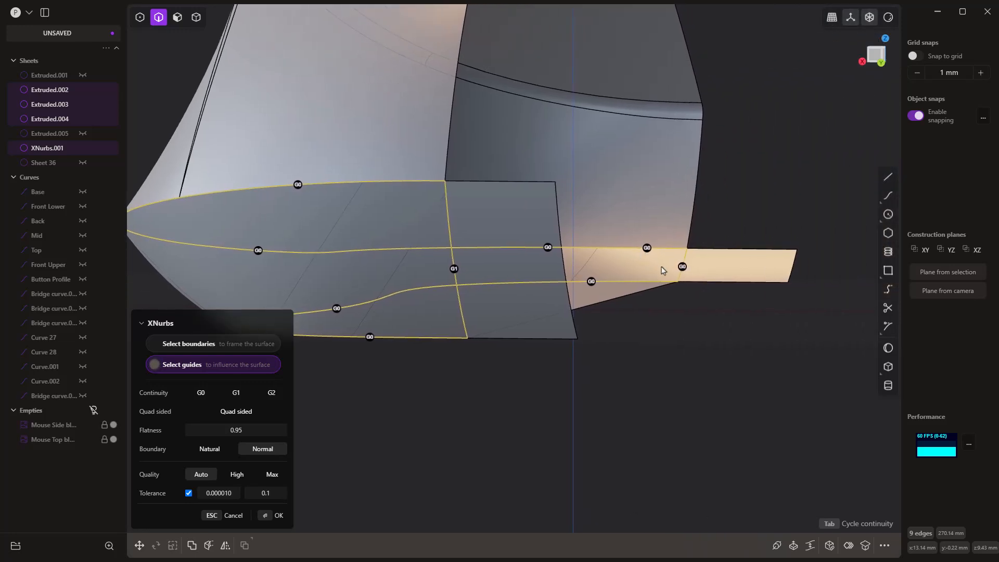
{"action": "scroll", "coordinate": [681, 269], "scroll_direction": "down", "scroll_amount": 3}
{"action": "mouse_move", "coordinate": [426, 323]}
{"action": "middle_mouse_down"}
{"action": "mouse_move", "coordinate": [470, 315]}
{"action": "mouse_move", "coordinate": [465, 301]}
{"action": "mouse_move", "coordinate": [442, 304]}
{"action": "mouse_move", "coordinate": [429, 284]}
{"action": "mouse_move", "coordinate": [443, 332]}
{"action": "middle_mouse_up"}
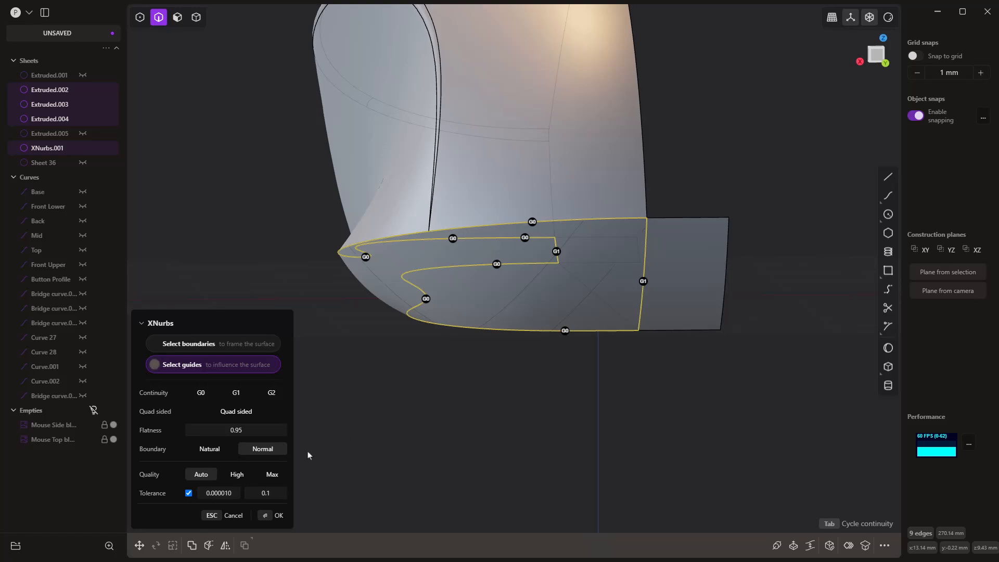
- Try the High quality option, return the quality to Auto, and create the XNurbs side surface
{"action": "left_click", "coordinate": [237, 475]}
{"action": "left_click", "coordinate": [201, 474]}
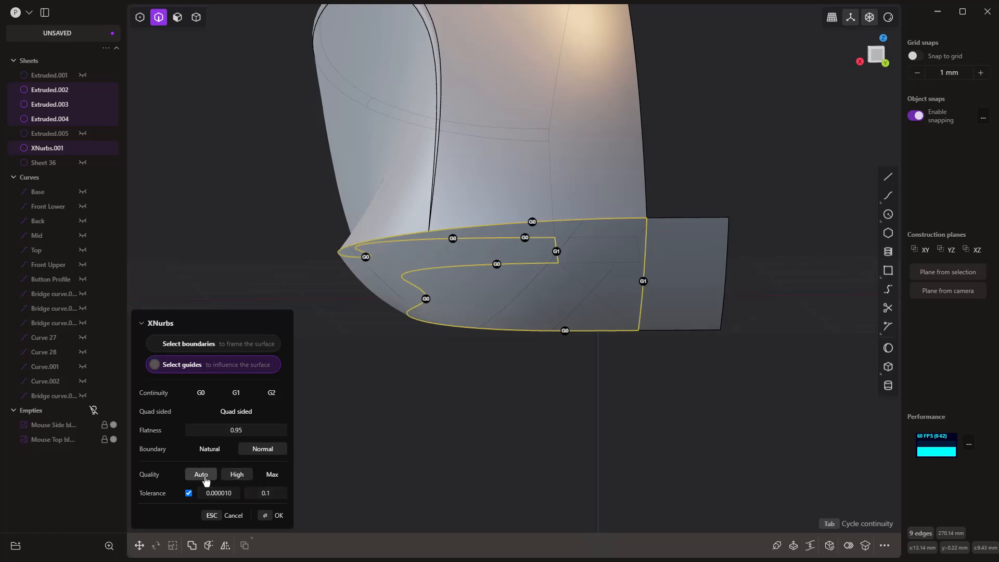
{"action": "key", "text": "Return"}
{"action": "scroll", "coordinate": [418, 379], "scroll_direction": "down", "scroll_amount": 6}
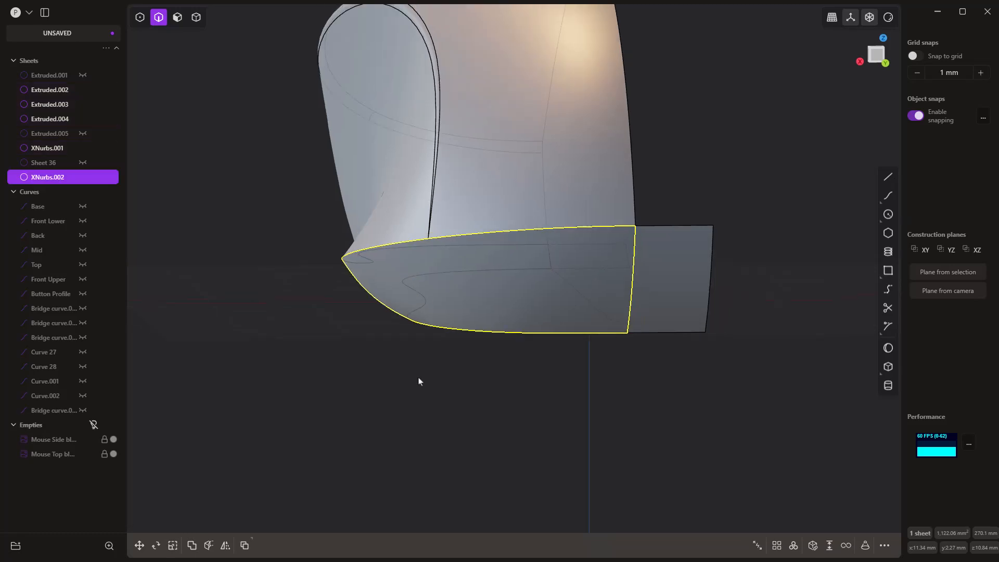
{"action": "left_click", "coordinate": [404, 384]}
{"action": "middle_click_drag", "start_coordinate": [403, 383], "coordinate": [423, 373]}
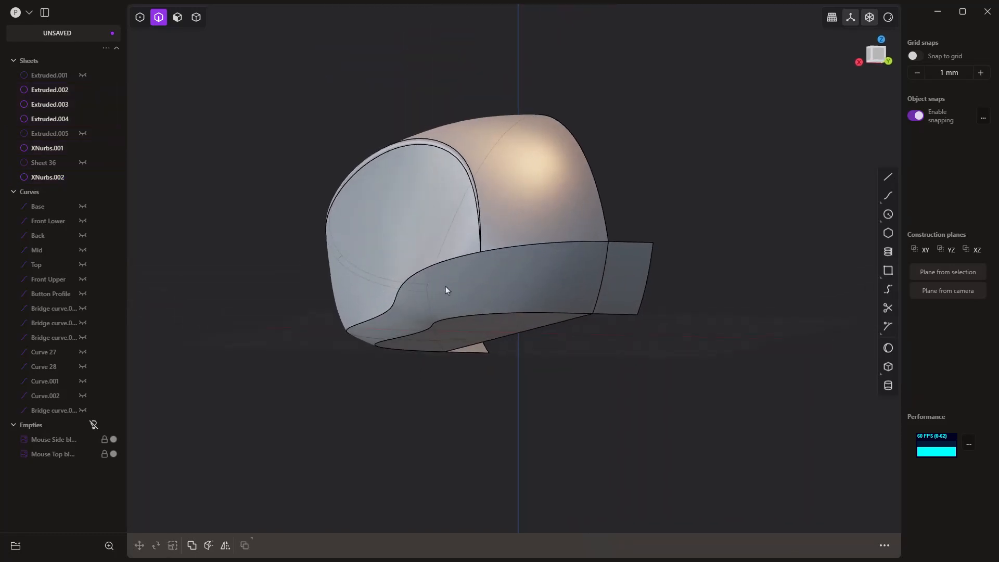
{"action": "middle_click_drag", "start_coordinate": [448, 288], "coordinate": [434, 294]}
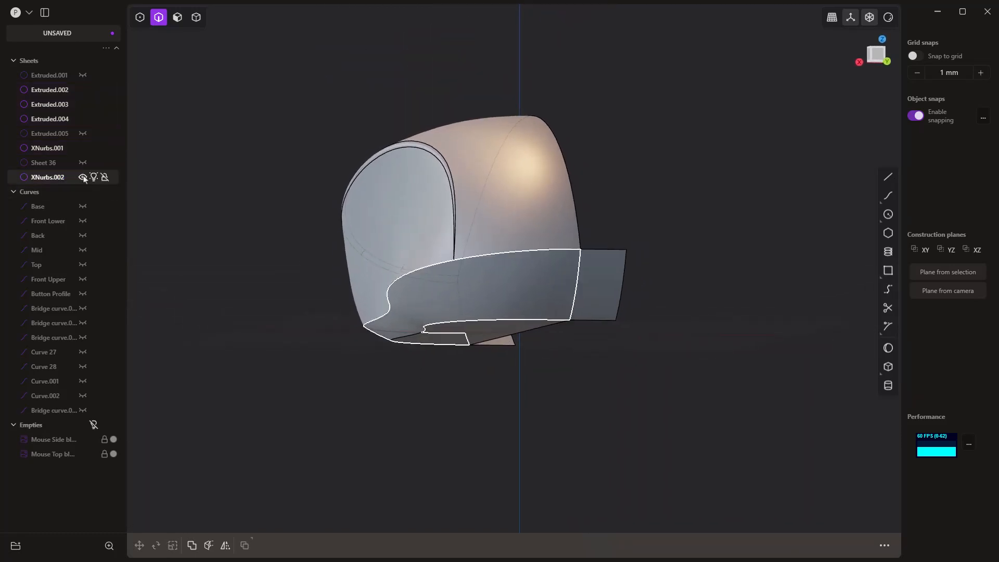
- Hide the XNurbs side surface and start a loft between the base's curved outline and the lower body edges for comparison
{"action": "left_click", "coordinate": [83, 177]}
{"action": "left_click", "coordinate": [521, 321]}
{"action": "left_click", "coordinate": [465, 324], "text": "shift"}
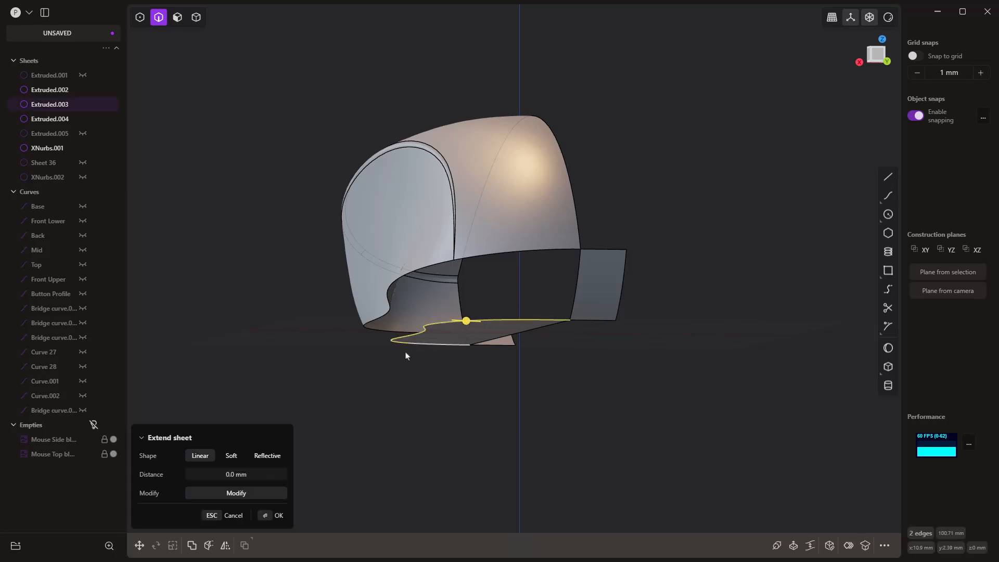
{"action": "middle_click_drag", "start_coordinate": [439, 326], "coordinate": [448, 325]}
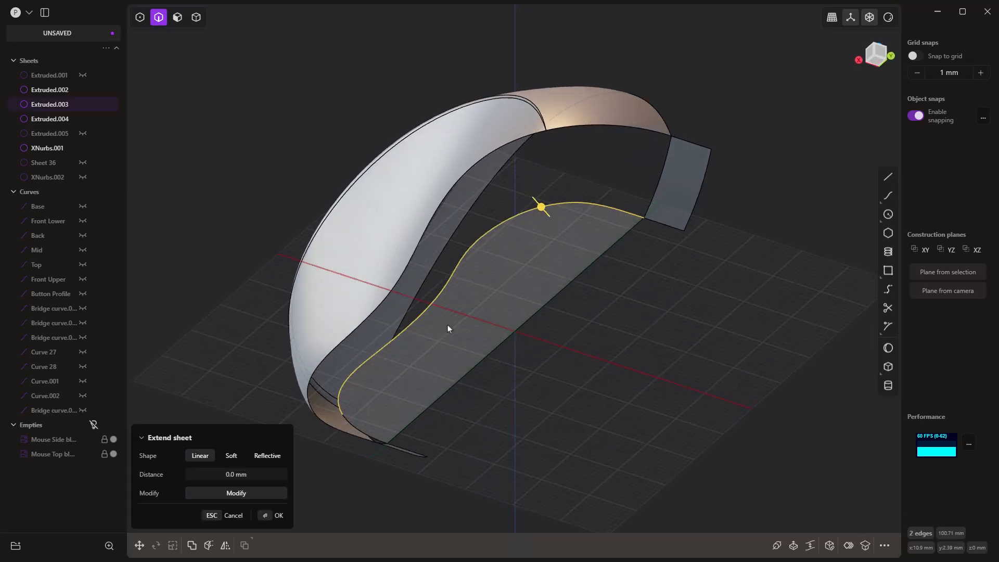
{"action": "left_click", "coordinate": [348, 428], "text": "shift"}
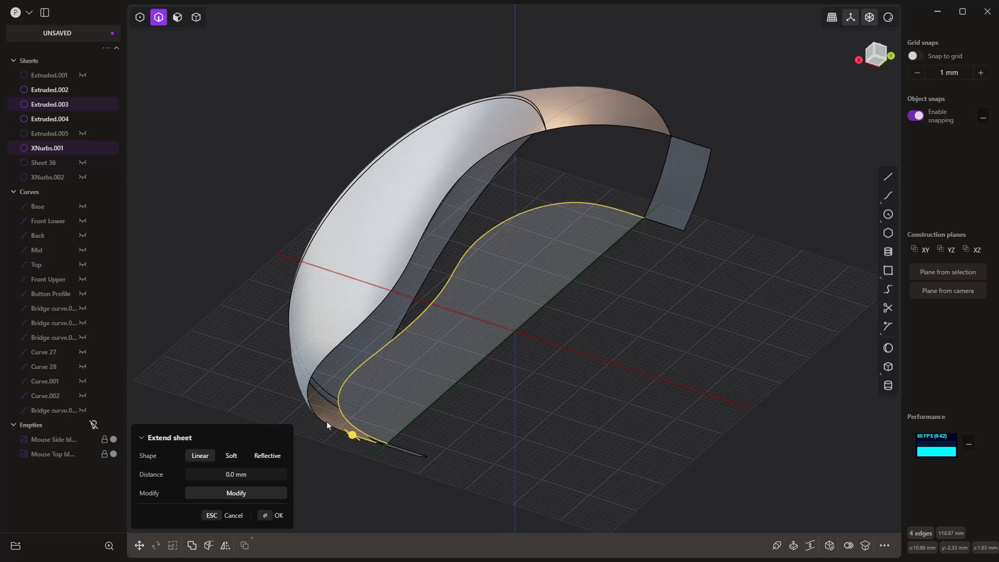
{"action": "left_click", "coordinate": [321, 420], "text": "shift"}
{"action": "left_click", "coordinate": [308, 393], "text": "shift"}
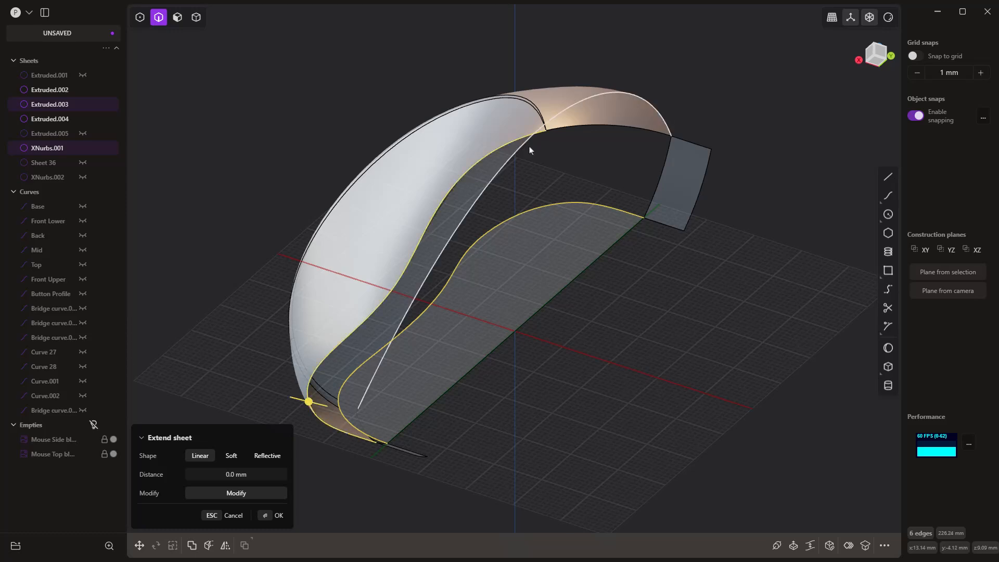
{"action": "left_click", "coordinate": [557, 132], "text": "shift"}
{"action": "key", "text": "l"}
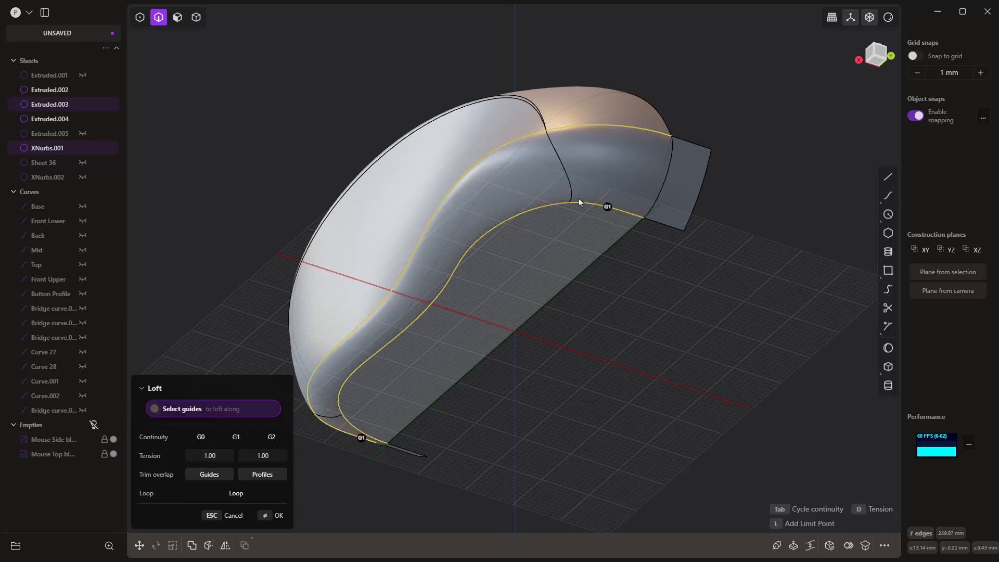
- Set the continuity along the base outline to G0 at both ends of the loft
{"action": "mouse_move", "coordinate": [579, 202]}
{"action": "middle_mouse_down"}
{"action": "mouse_move", "coordinate": [563, 260]}
{"action": "mouse_move", "coordinate": [573, 214]}
{"action": "middle_mouse_up"}
{"action": "left_click", "coordinate": [572, 204]}
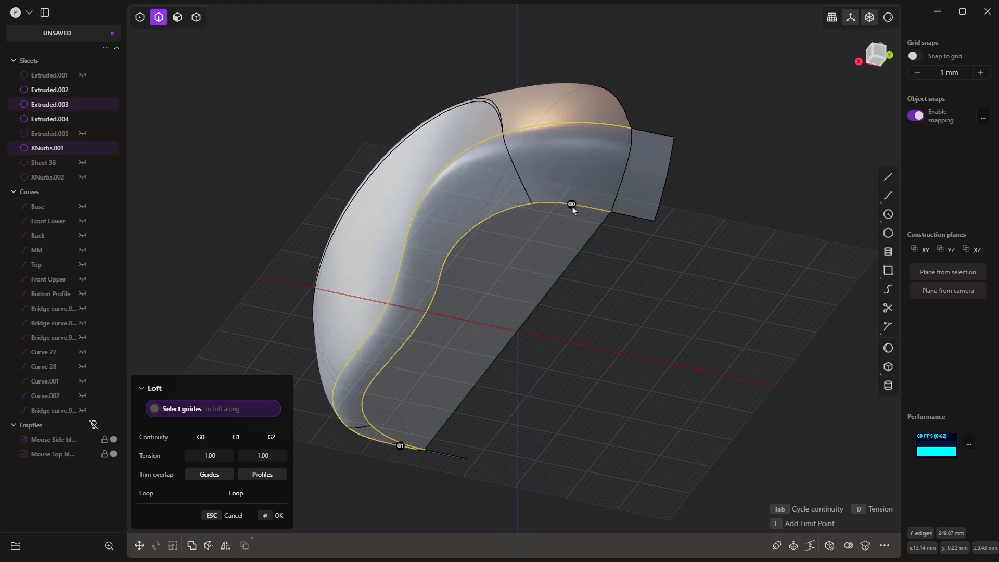
{"action": "left_click", "coordinate": [400, 448]}
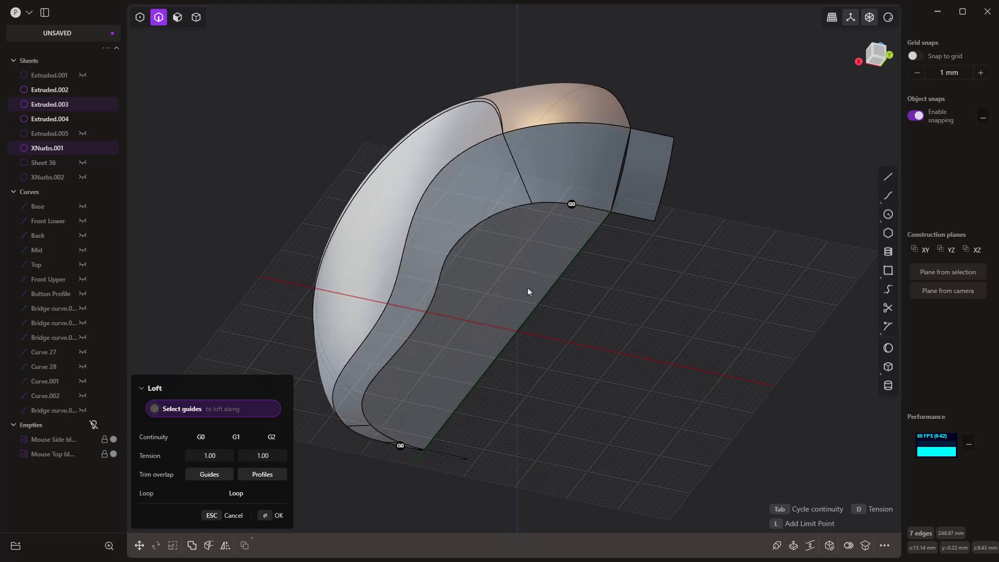
- Add the taller end strip's inner edge as a loft guide and create the side surface
{"action": "middle_click_drag", "start_coordinate": [527, 288], "coordinate": [555, 323]}
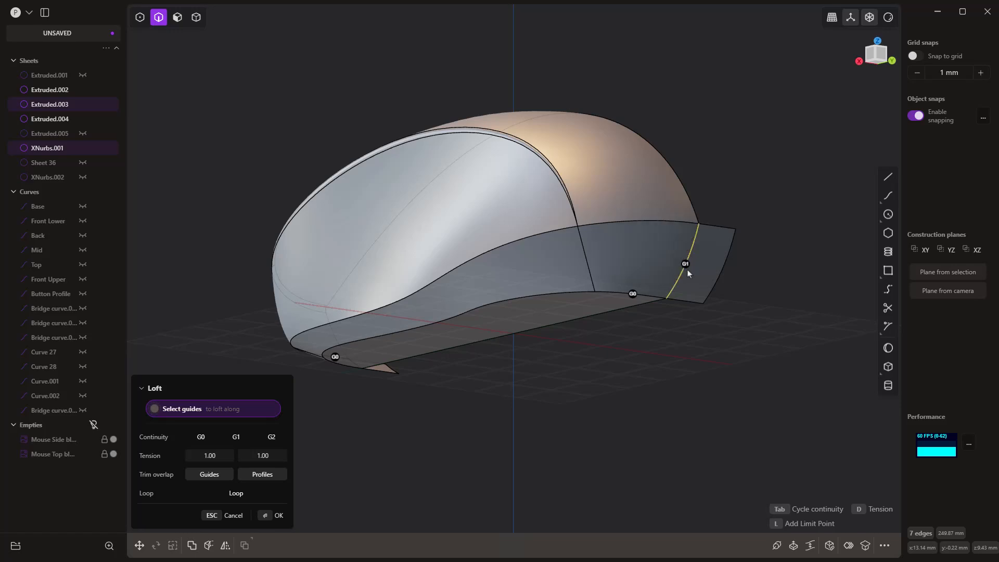
{"action": "left_click", "coordinate": [688, 268]}
{"action": "mouse_move", "coordinate": [688, 268]}
{"action": "middle_mouse_down"}
{"action": "mouse_move", "coordinate": [457, 307]}
{"action": "mouse_move", "coordinate": [570, 285]}
{"action": "middle_mouse_up"}
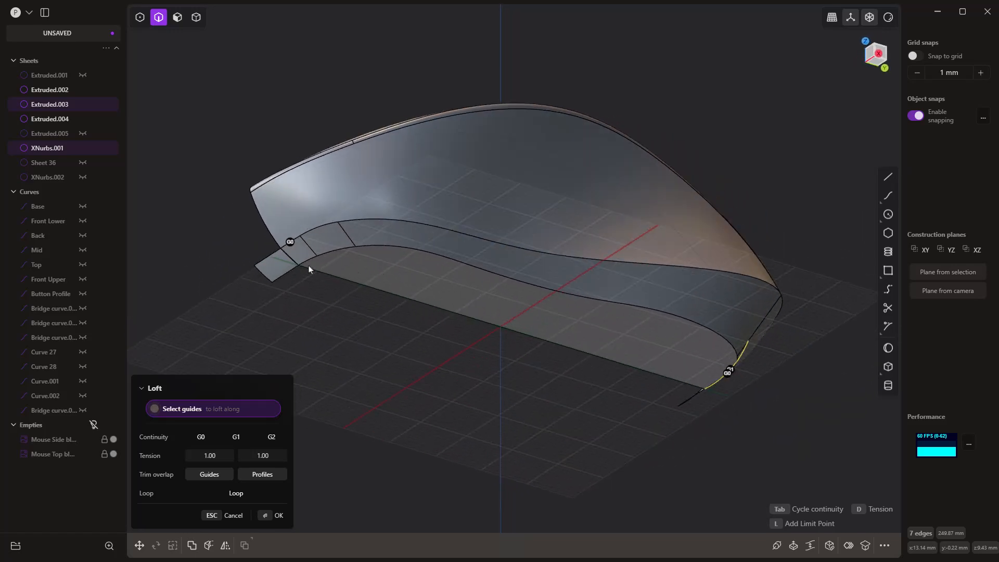
{"action": "key", "text": "Return"}
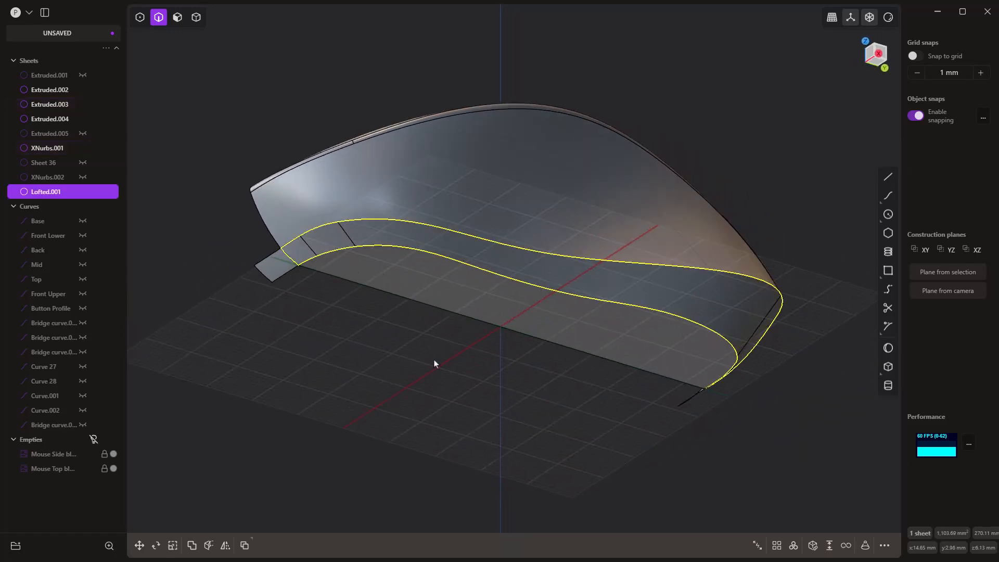
{"action": "middle_click_drag", "start_coordinate": [560, 390], "coordinate": [461, 307]}
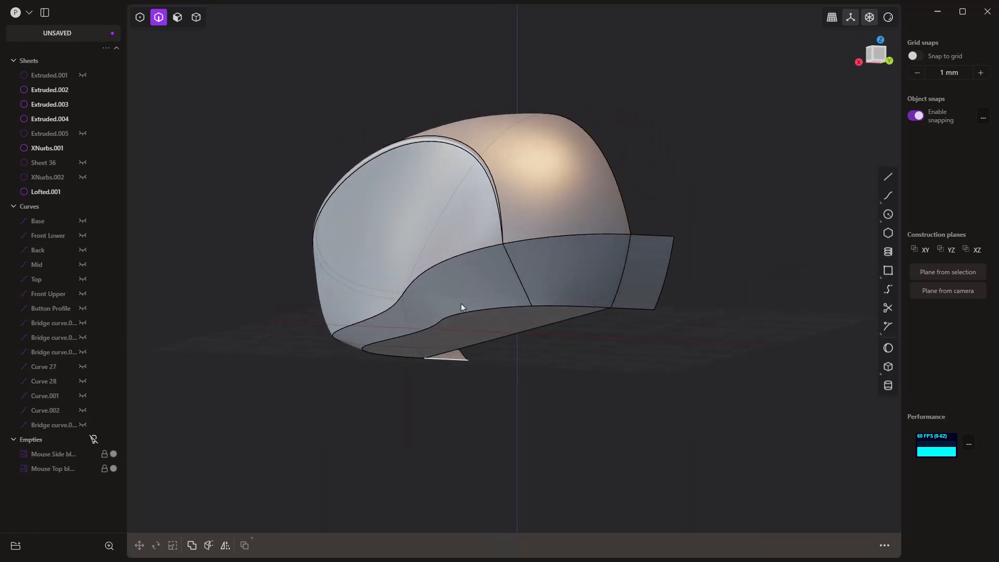
- Move the lofted side surface about 15 mm down along the Z axis, clear of the mouse body
{"action": "left_click", "coordinate": [482, 273]}
{"action": "middle_click_drag", "start_coordinate": [482, 276], "coordinate": [444, 365]}
{"action": "key", "text": "g"}
{"action": "key", "text": "z"}
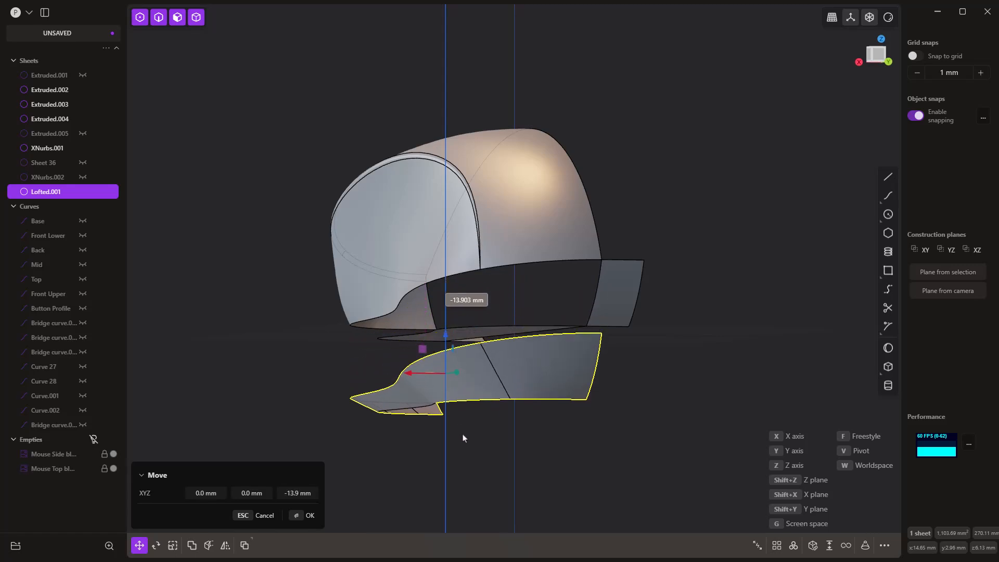
{"action": "left_click", "coordinate": [464, 443]}
{"action": "right_click", "coordinate": [285, 375]}
- Show the XNurbs side surface again and compare its shape with the lofted version below it
{"action": "left_click", "coordinate": [84, 178]}
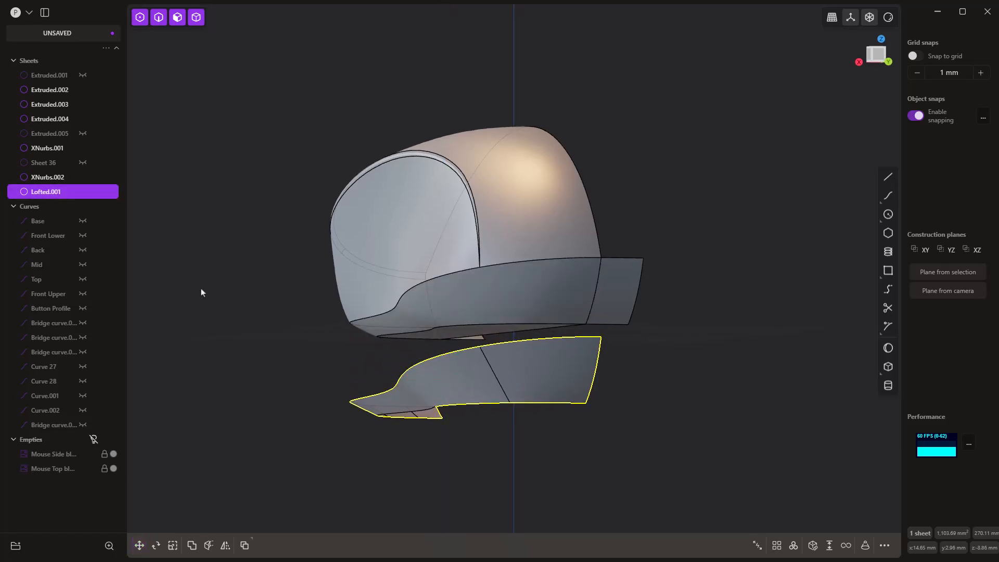
{"action": "left_click", "coordinate": [275, 329]}
{"action": "mouse_move", "coordinate": [372, 364]}
{"action": "middle_mouse_down"}
{"action": "mouse_move", "coordinate": [343, 372]}
{"action": "mouse_move", "coordinate": [364, 375]}
{"action": "middle_mouse_up"}
{"action": "scroll", "coordinate": [364, 374], "scroll_direction": "up", "scroll_amount": 5}
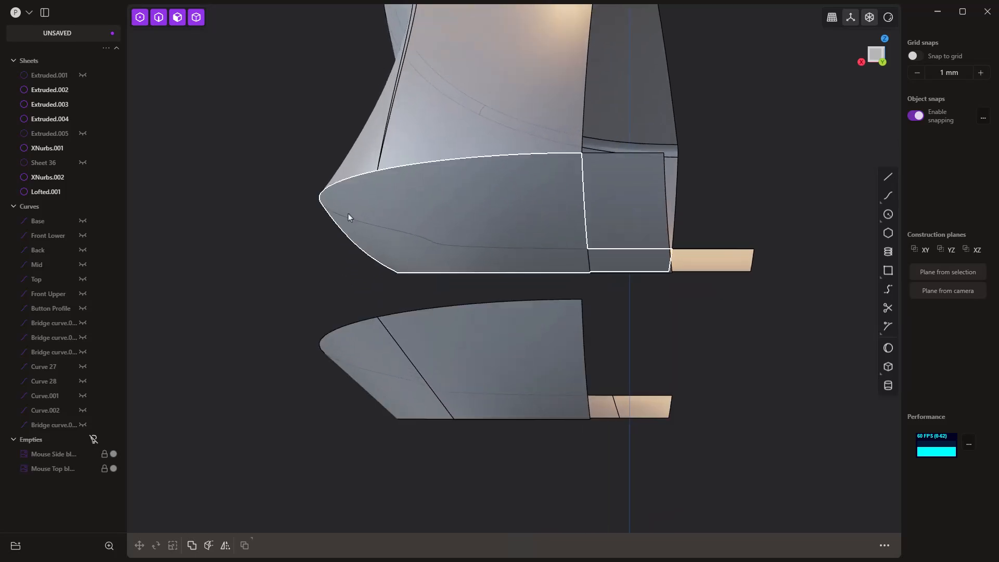
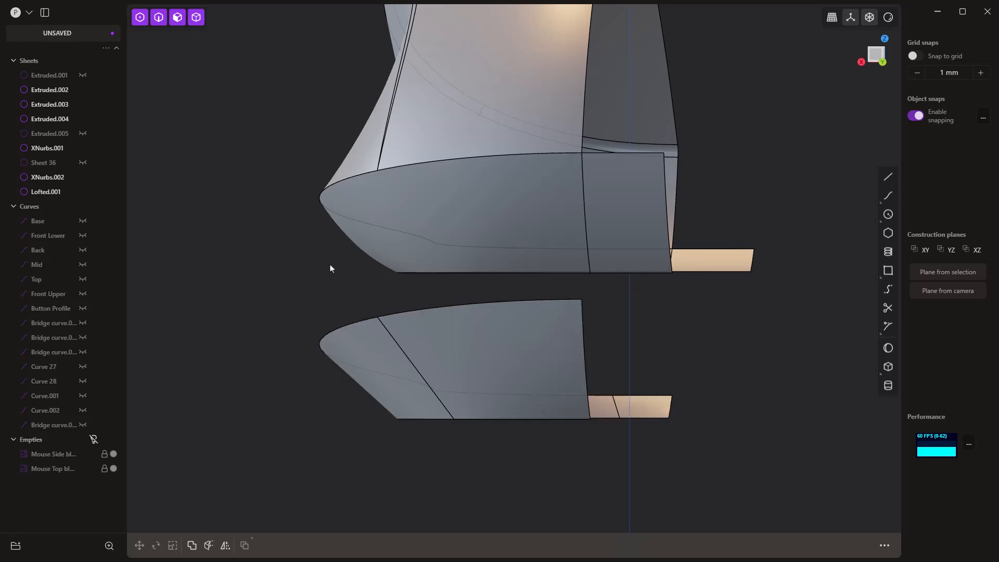
{"action": "scroll", "coordinate": [337, 263], "scroll_direction": "down", "scroll_amount": 8}
{"action": "middle_click_drag", "start_coordinate": [347, 261], "coordinate": [432, 252]}
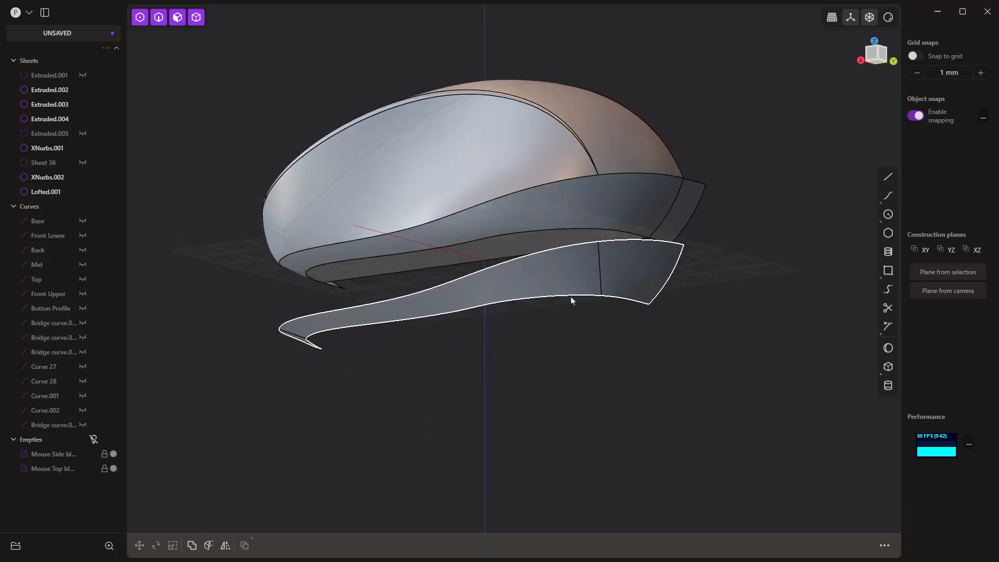
- Delete the lofted side surface and hide both end strips
{"action": "left_click", "coordinate": [623, 285]}
{"action": "key", "text": "Delete"}
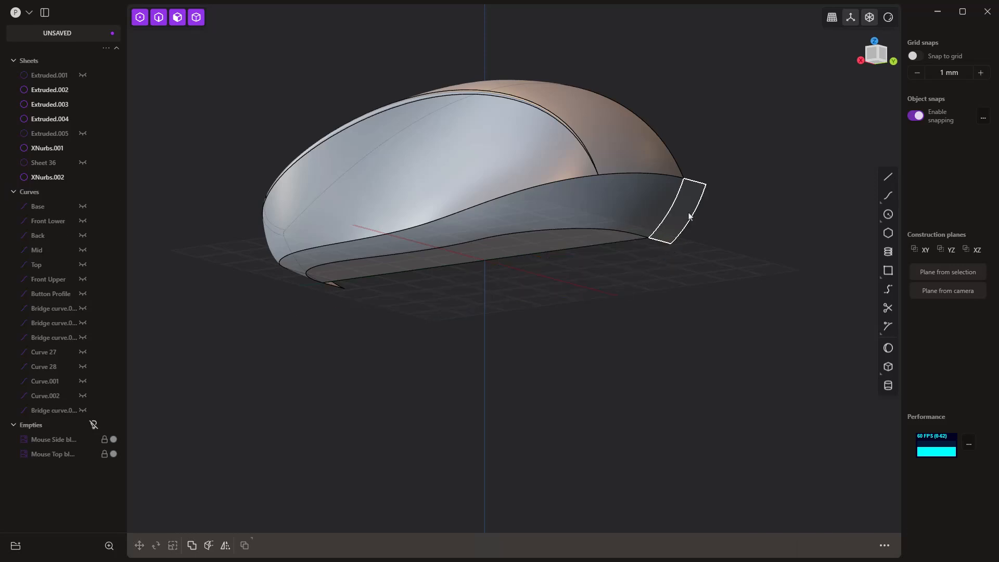
{"action": "left_click", "coordinate": [690, 218]}
{"action": "key", "text": "h"}
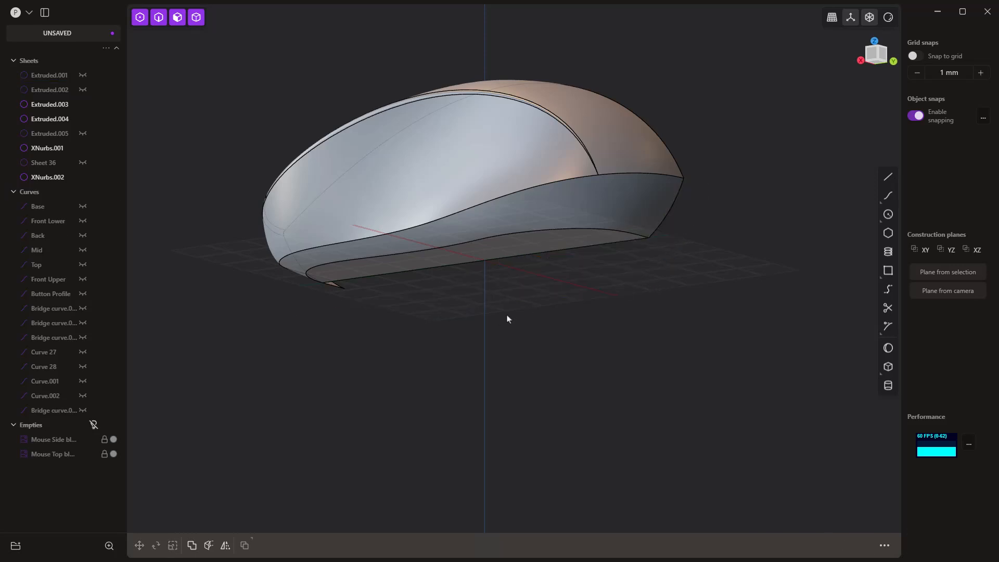
{"action": "middle_click_drag", "start_coordinate": [508, 319], "coordinate": [582, 291]}
{"action": "left_click", "coordinate": [383, 216]}
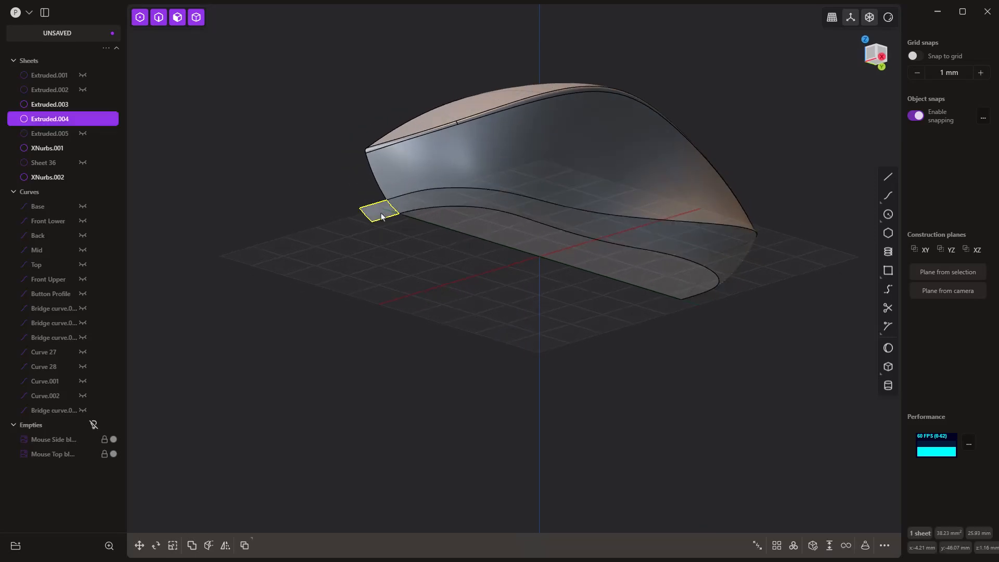
{"action": "key", "text": "h"}
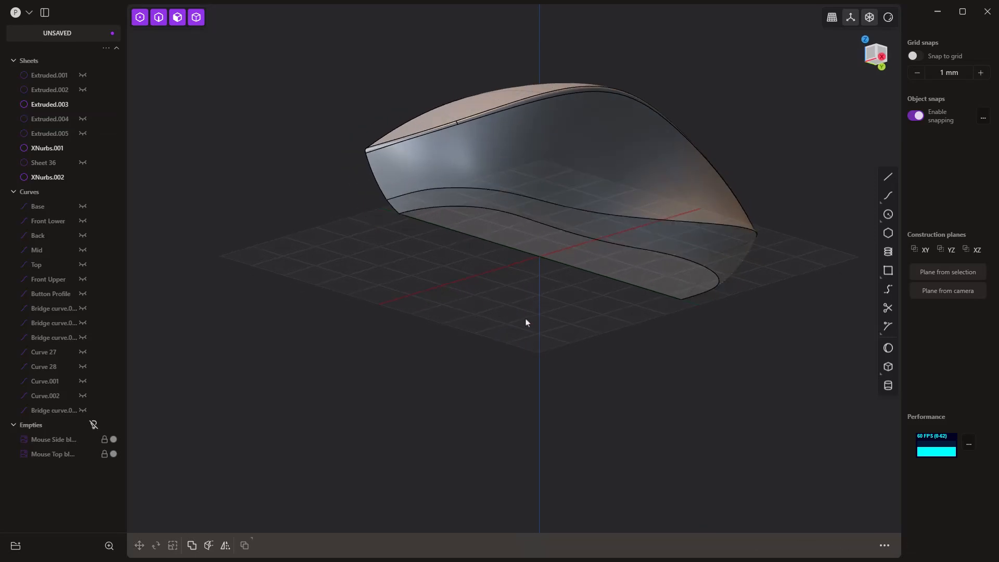
- Join the mouse body, the lower side wall and the flat base into one sheet
{"action": "middle_click_drag", "start_coordinate": [525, 323], "coordinate": [513, 212]}
{"action": "left_click", "coordinate": [538, 151]}
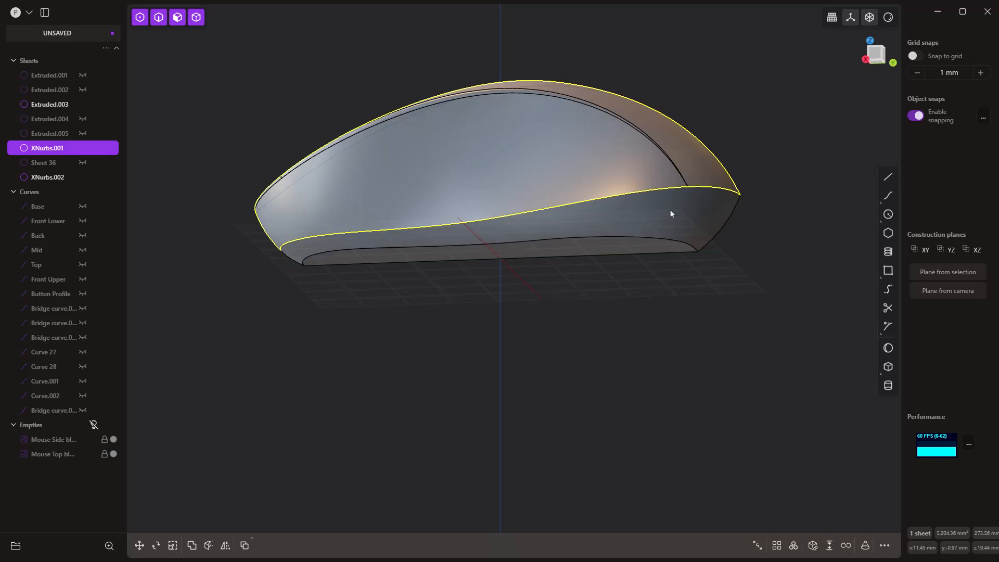
{"action": "left_click", "coordinate": [670, 213], "text": "shift"}
{"action": "left_click", "coordinate": [620, 245], "text": "shift"}
{"action": "key", "text": "j"}
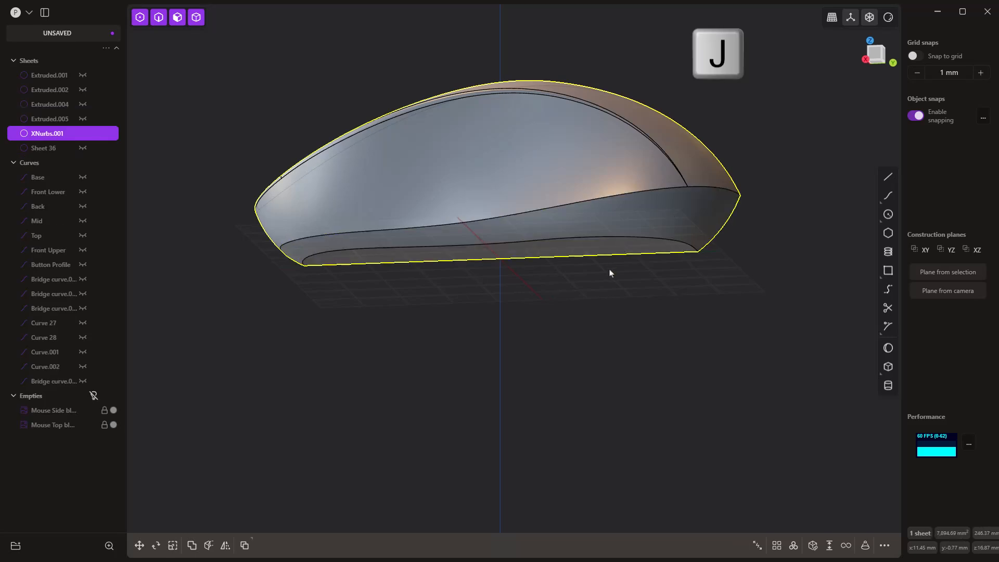
- Fillet the seam between the mouse body and the lower side wall by about 0.38 mm
{"action": "middle_click_drag", "start_coordinate": [610, 273], "coordinate": [536, 310]}
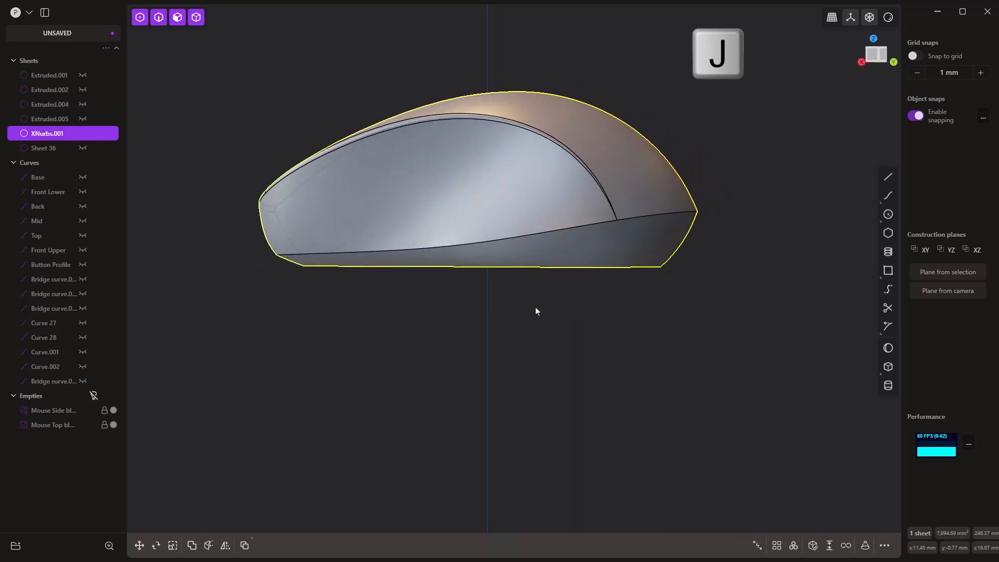
{"action": "left_click", "coordinate": [601, 223]}
{"action": "key", "text": "f"}
{"action": "middle_click_drag", "start_coordinate": [589, 245], "coordinate": [440, 262]}
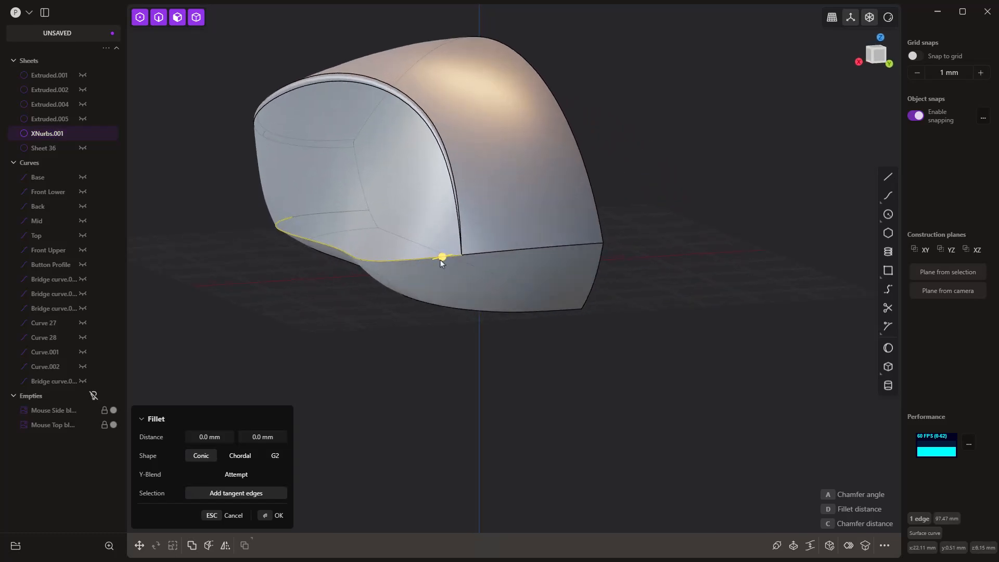
{"action": "scroll", "coordinate": [440, 259], "scroll_direction": "up", "scroll_amount": 2}
{"action": "left_click_drag", "start_coordinate": [442, 258], "coordinate": [443, 258]}
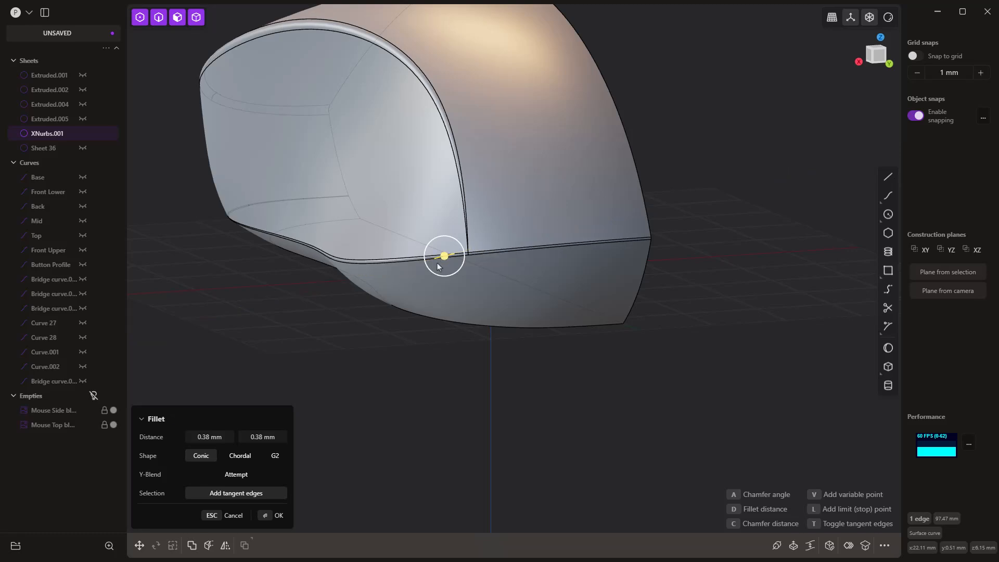
{"action": "key", "text": "Return"}
- Mirror the half mouse across the X centre plane and join both halves into one solid
{"action": "scroll", "coordinate": [401, 364], "scroll_direction": "down", "scroll_amount": 2}
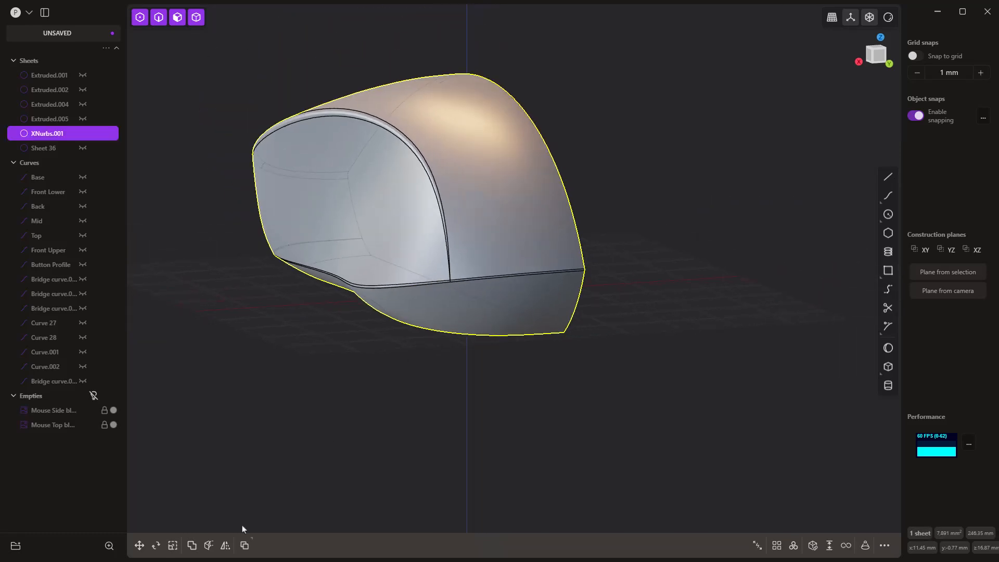
{"action": "left_click", "coordinate": [225, 545]}
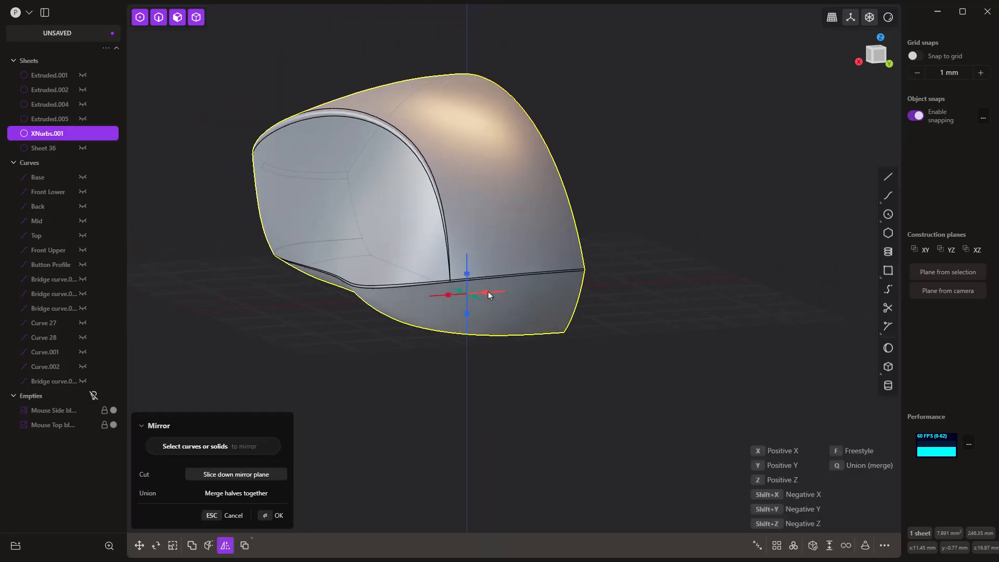
{"action": "key", "text": "Return"}
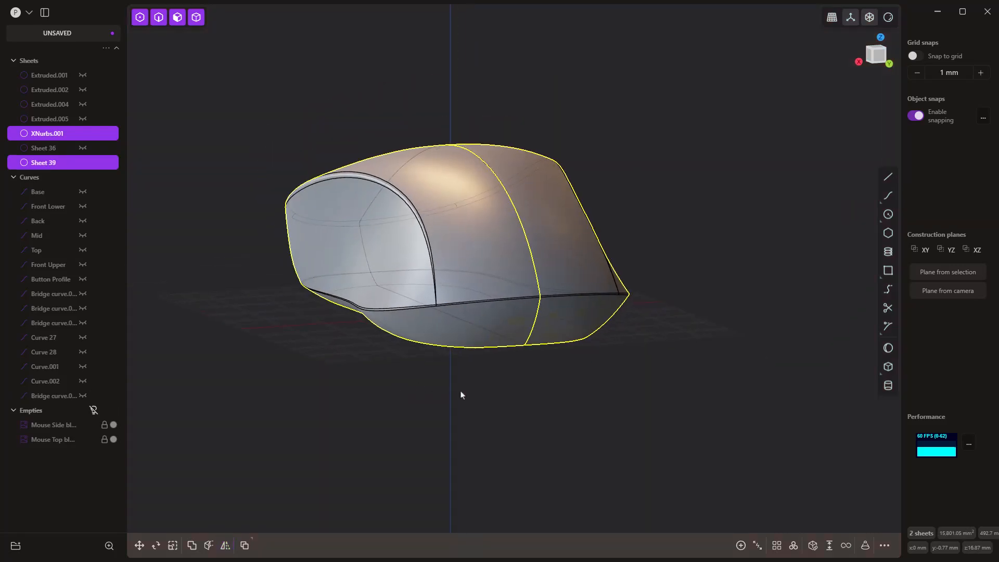
{"action": "middle_click_drag", "start_coordinate": [461, 395], "coordinate": [458, 399]}
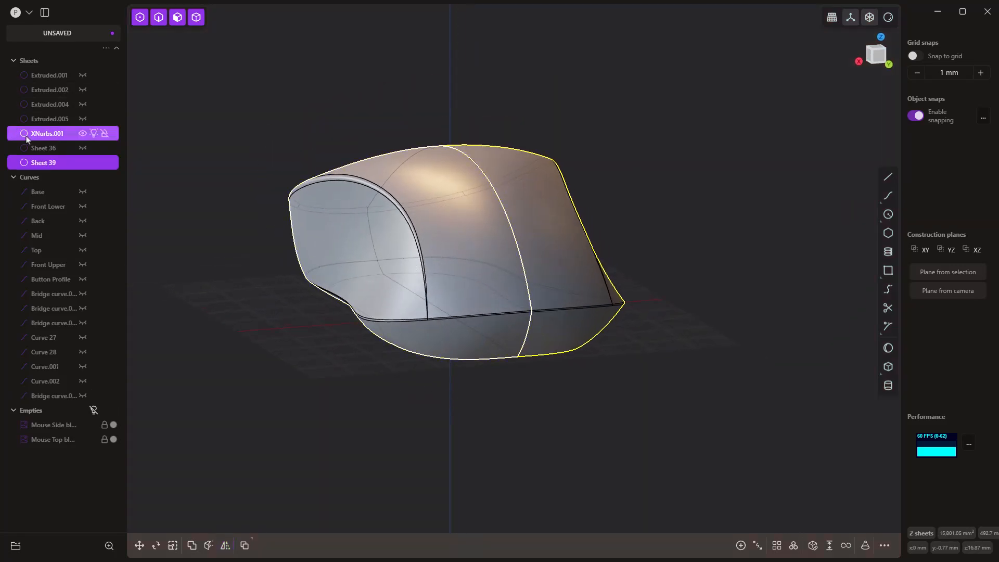
{"action": "key", "text": "j"}
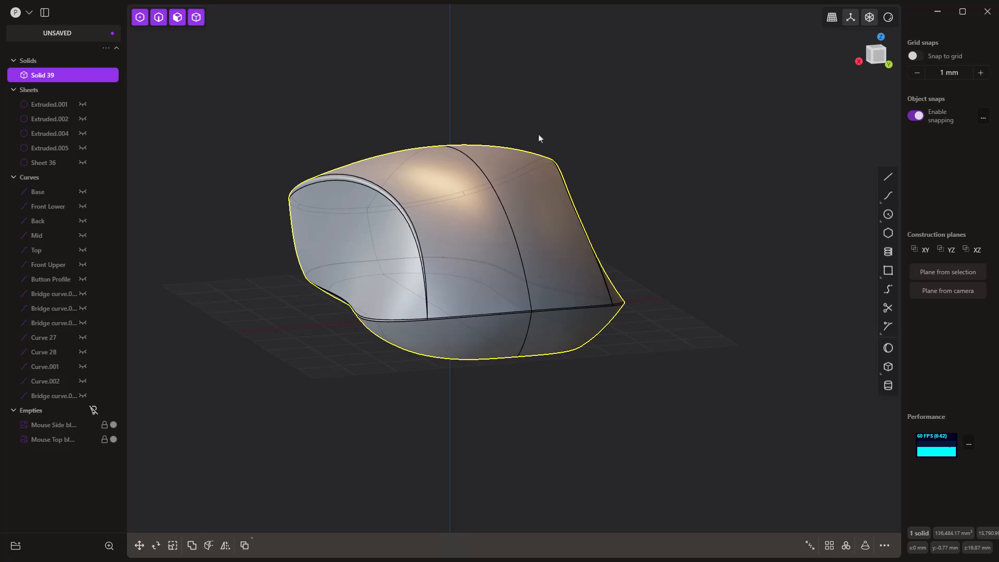
- Hide the grid, axes and model edges and shade the mouse with the pale blue-to-beige matcap
{"action": "scroll", "coordinate": [542, 136], "scroll_direction": "down", "scroll_amount": 6}
{"action": "middle_click_drag", "start_coordinate": [415, 249], "coordinate": [516, 254]}
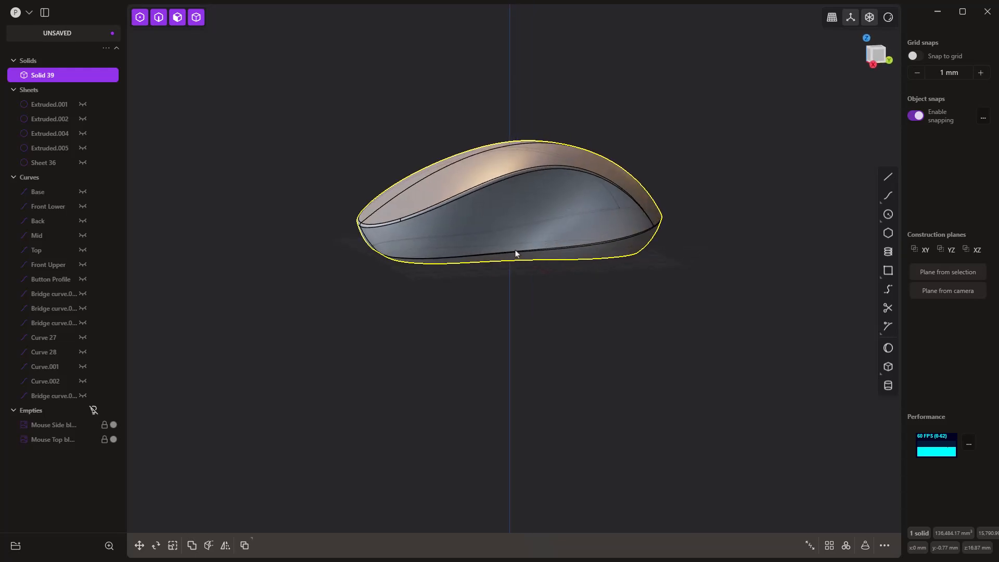
{"action": "left_click", "coordinate": [850, 19]}
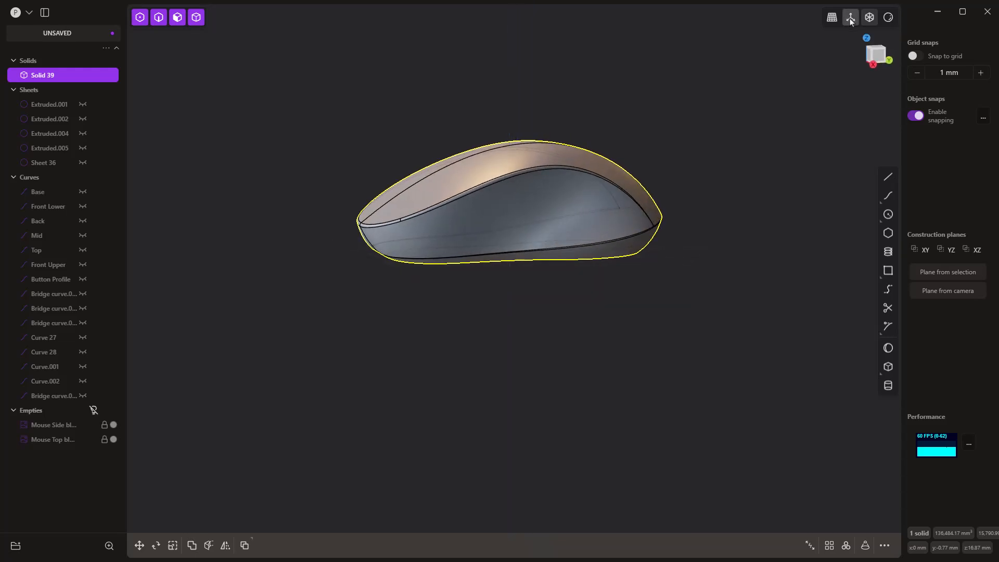
{"action": "middle_click_drag", "start_coordinate": [769, 216], "coordinate": [924, 57]}
{"action": "left_click", "coordinate": [888, 19]}
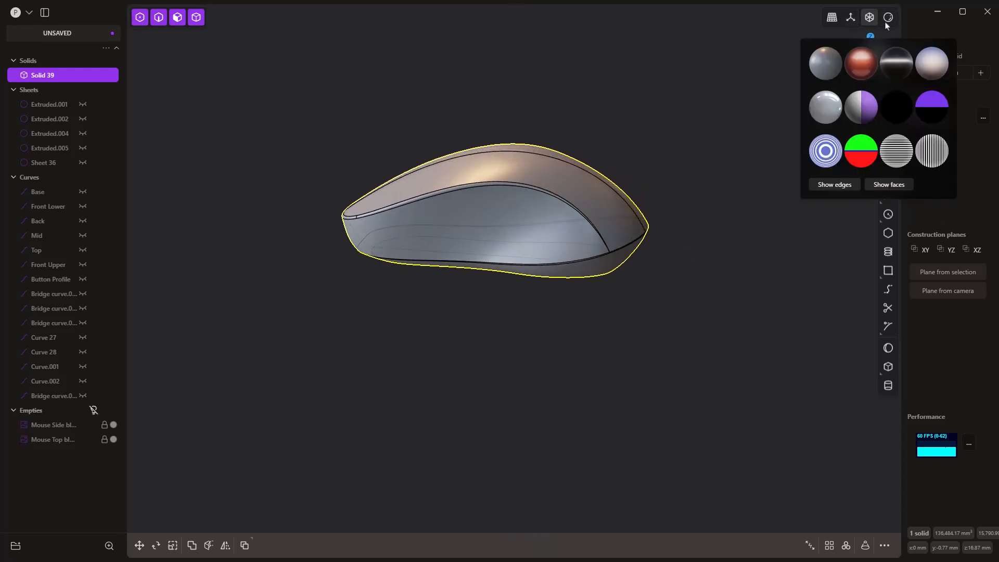
{"action": "left_click", "coordinate": [924, 64]}
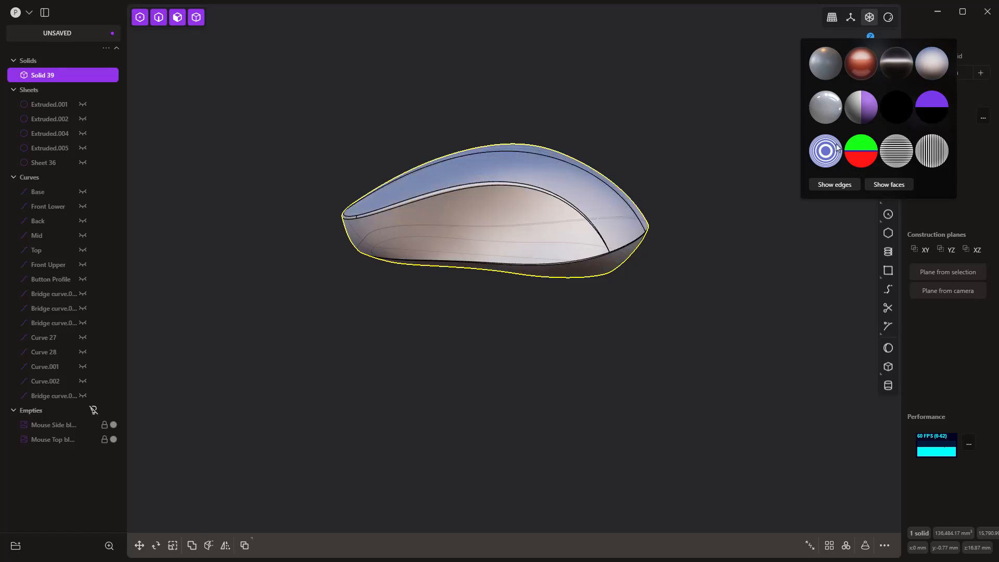
{"action": "left_click", "coordinate": [833, 185]}
{"action": "left_click", "coordinate": [667, 311]}
- Examine the shaded mouse from the back, side and underside, checking the transitions between body, lower wall and base
{"action": "middle_click_drag", "start_coordinate": [666, 311], "coordinate": [498, 177]}
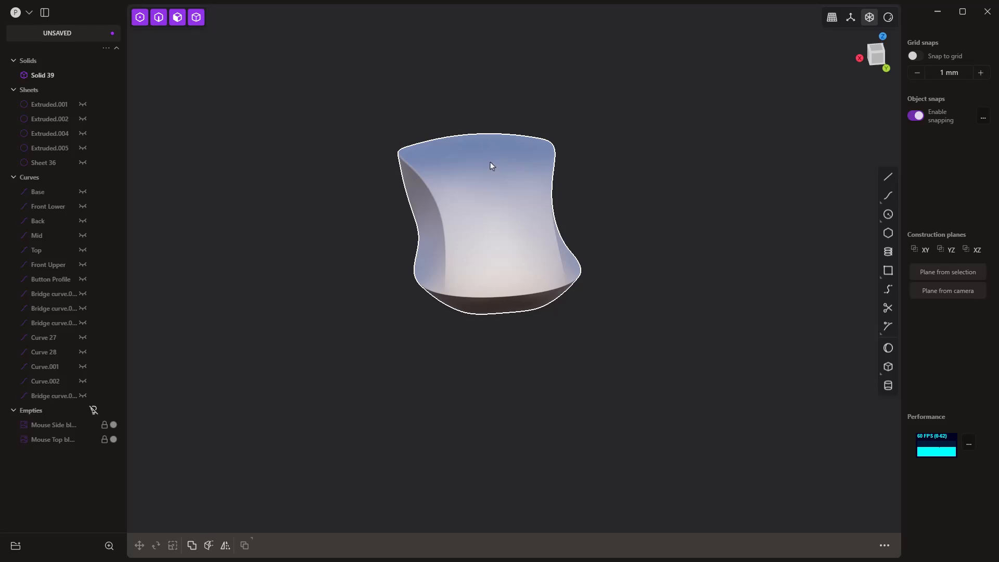
{"action": "middle_click_drag", "start_coordinate": [517, 248], "coordinate": [557, 166]}
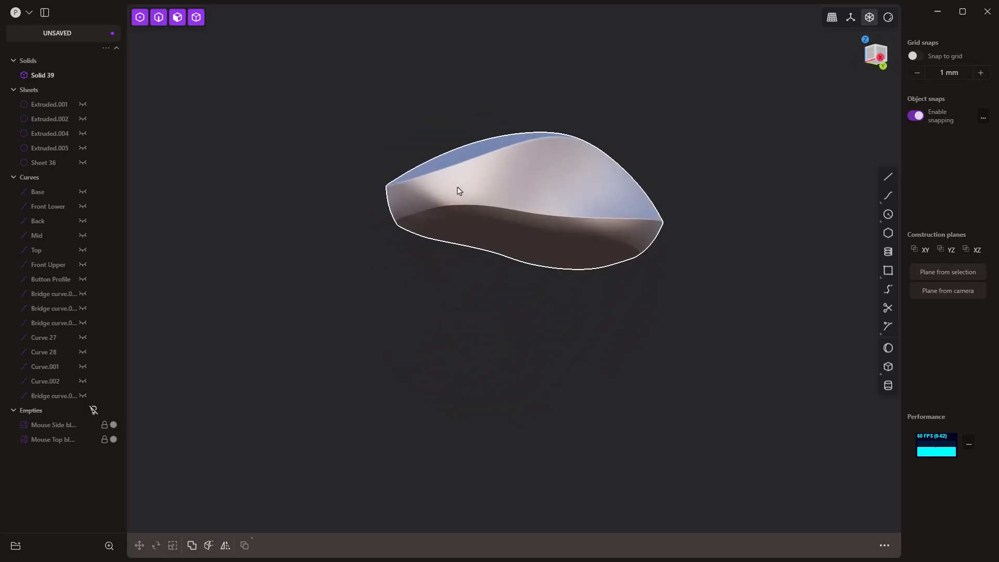
{"action": "scroll", "coordinate": [457, 190], "scroll_direction": "up", "scroll_amount": 5}
{"action": "scroll", "coordinate": [458, 191], "scroll_direction": "up", "scroll_amount": 2}
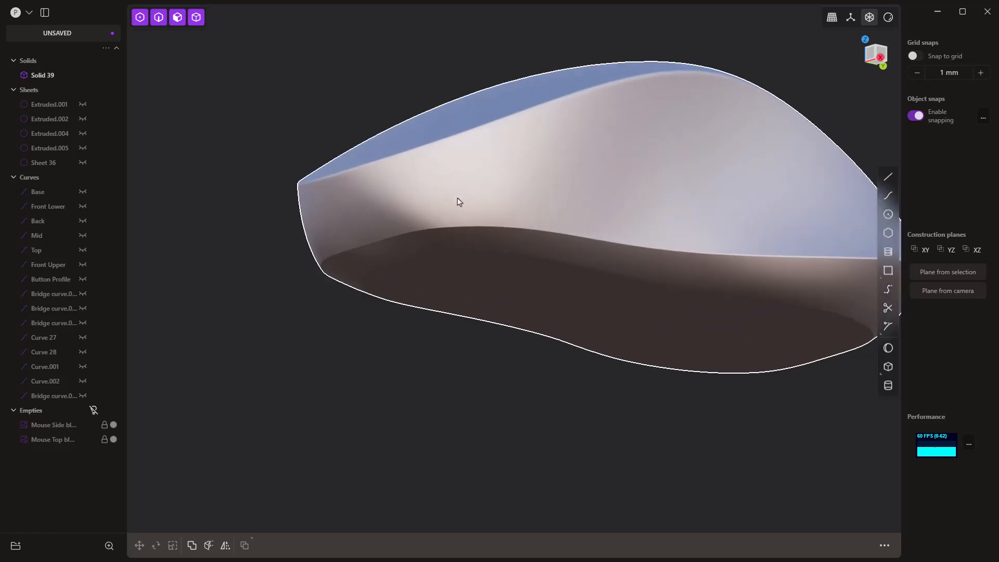
{"action": "middle_click_drag", "start_coordinate": [457, 201], "coordinate": [451, 125]}
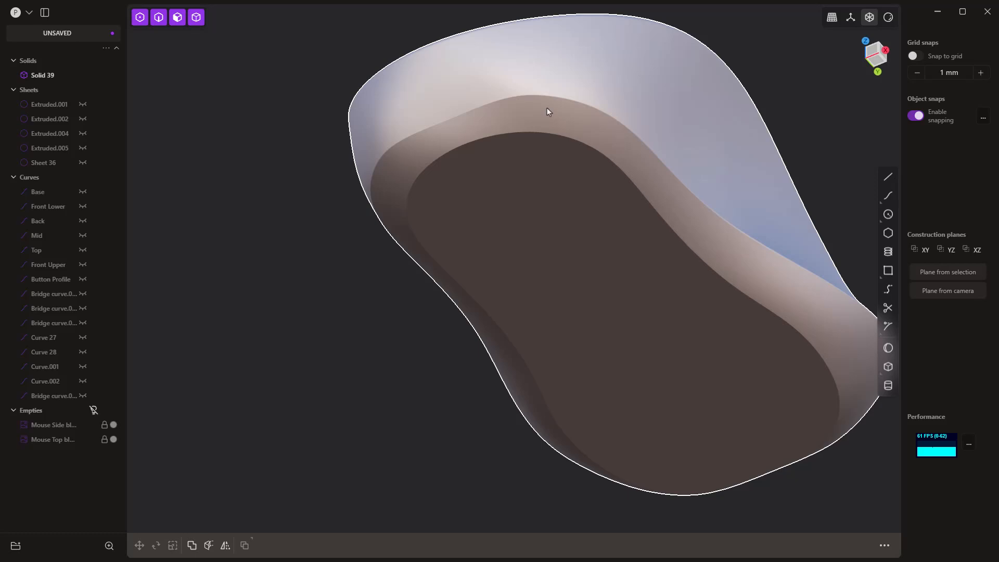
{"action": "middle_click_drag", "start_coordinate": [547, 103], "coordinate": [475, 175]}
{"action": "scroll", "coordinate": [591, 214], "scroll_direction": "down", "scroll_amount": 5}
{"action": "middle_click_drag", "start_coordinate": [601, 286], "coordinate": [567, 304]}
- Check the mouse's surface continuity with horizontal zebra stripes and with vertical zebra stripes
{"action": "left_click", "coordinate": [888, 19]}
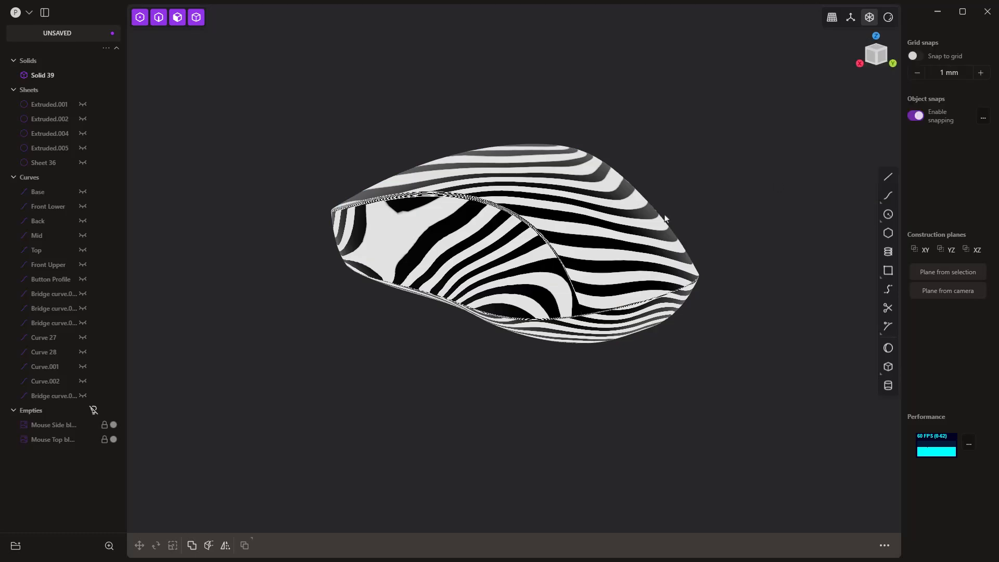
{"action": "middle_click_drag", "start_coordinate": [661, 215], "coordinate": [636, 284]}
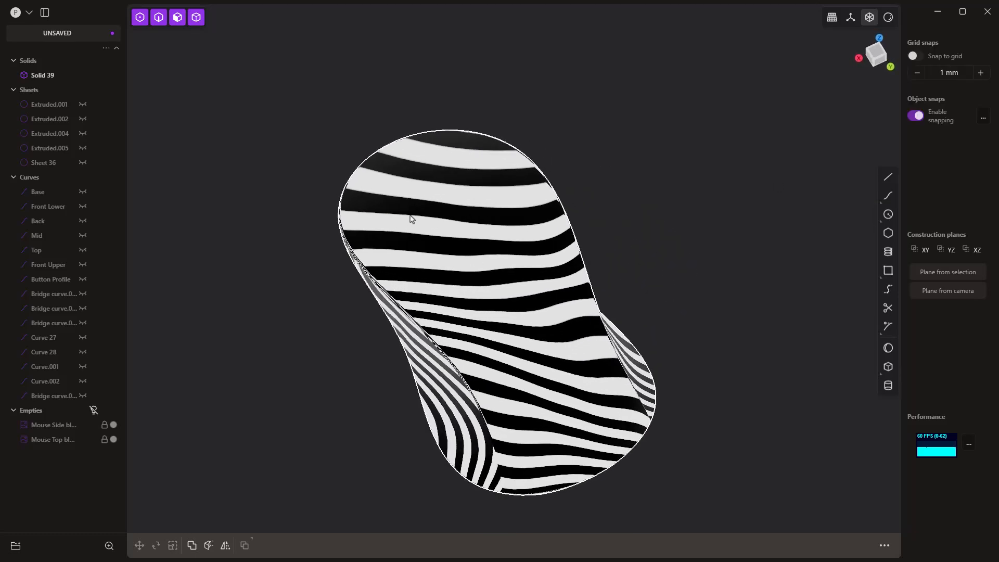
{"action": "left_click", "coordinate": [889, 19]}
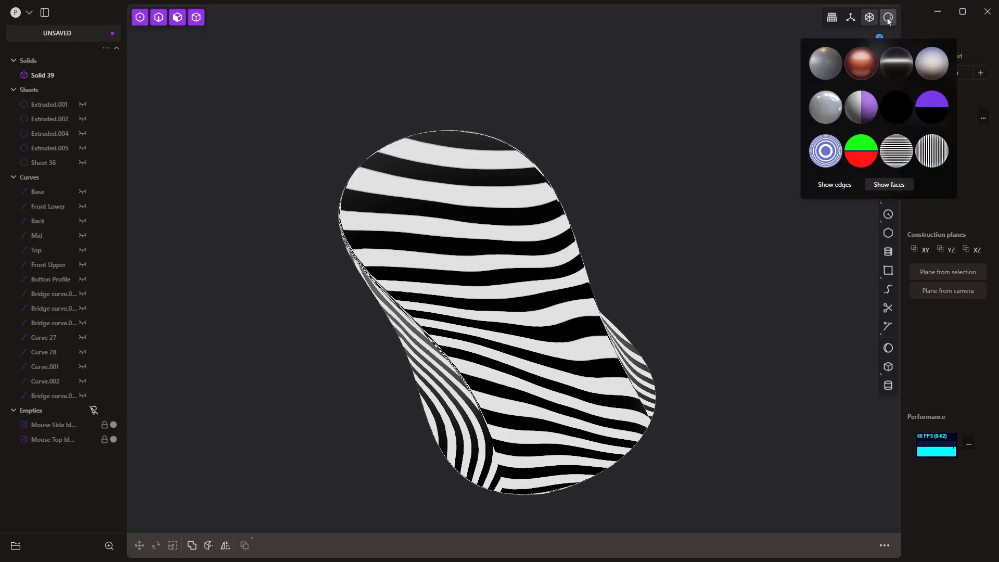
{"action": "left_click", "coordinate": [930, 153]}
{"action": "middle_click_drag", "start_coordinate": [706, 322], "coordinate": [932, 54]}
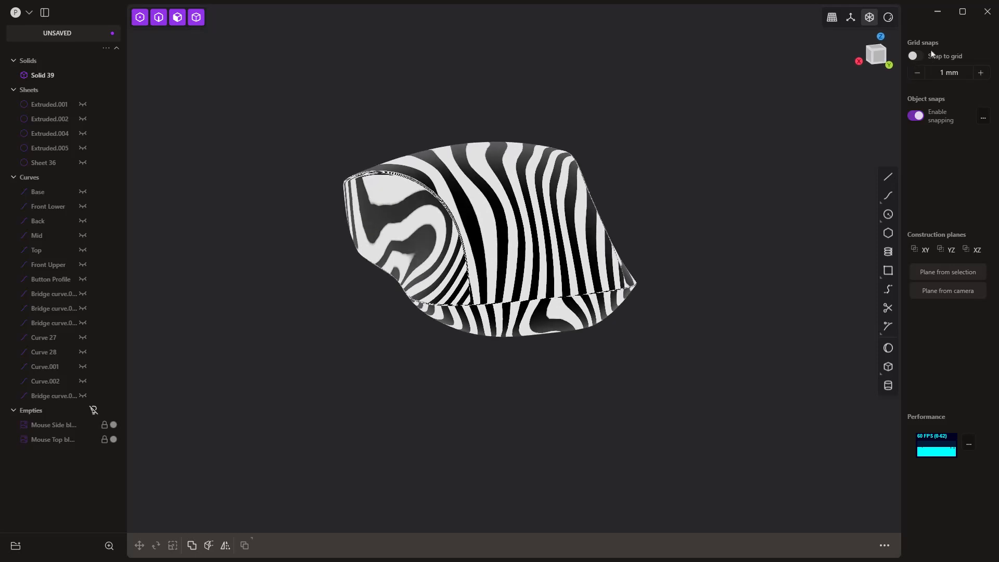
- Shade the mouse with the glossy red matcap and inspect its highlights from the side
{"action": "left_click", "coordinate": [889, 19]}
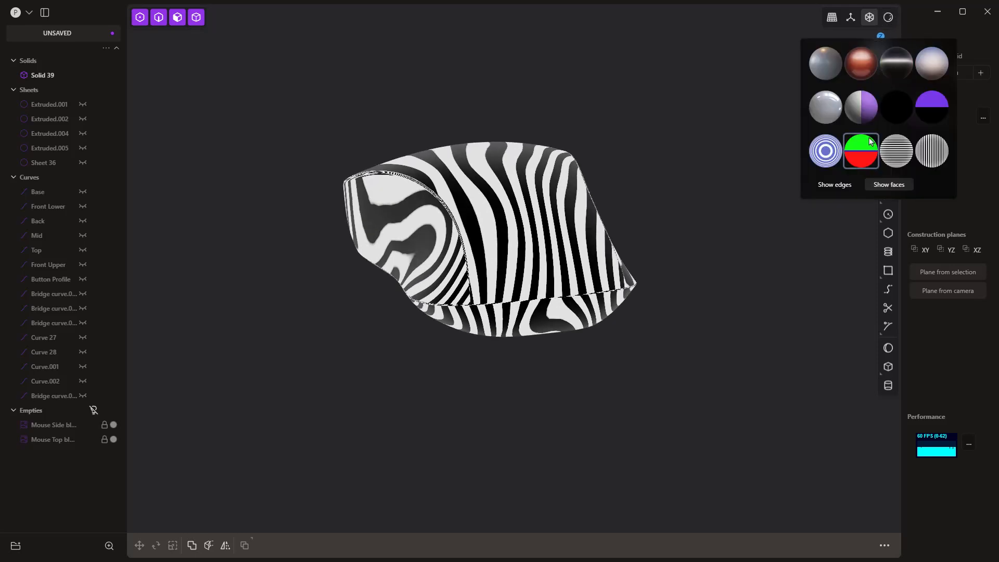
{"action": "left_click", "coordinate": [861, 66]}
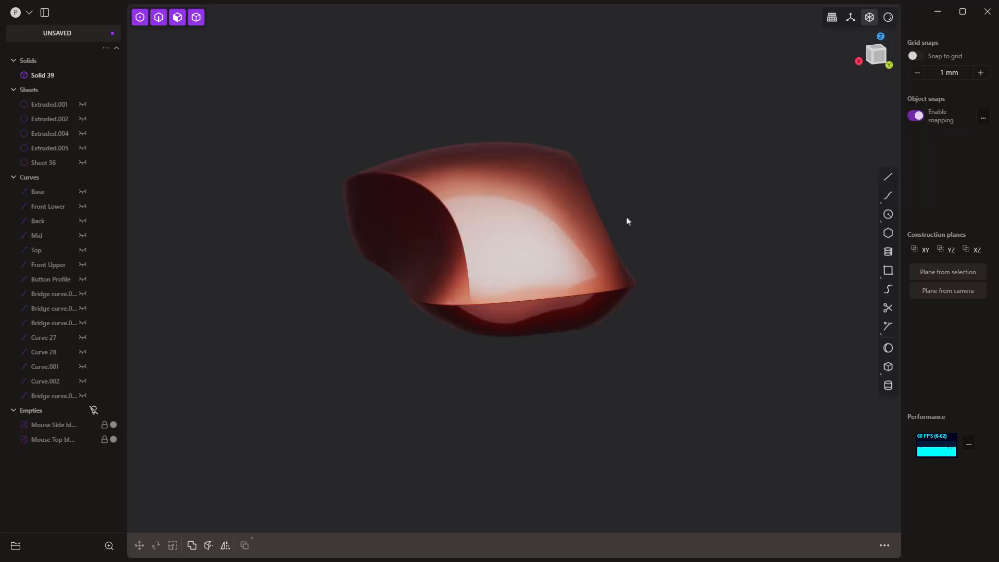
{"action": "middle_click_drag", "start_coordinate": [626, 218], "coordinate": [553, 298]}
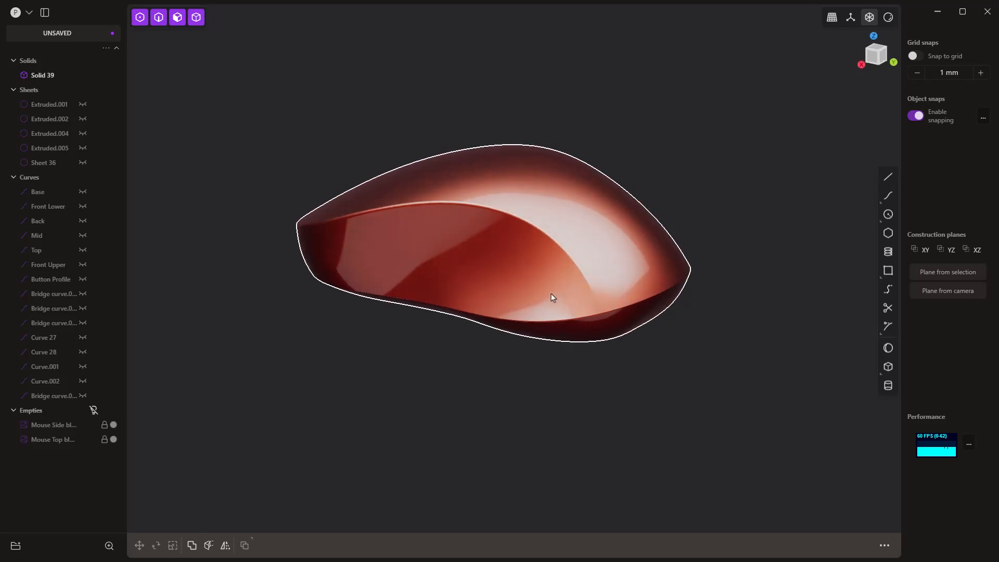